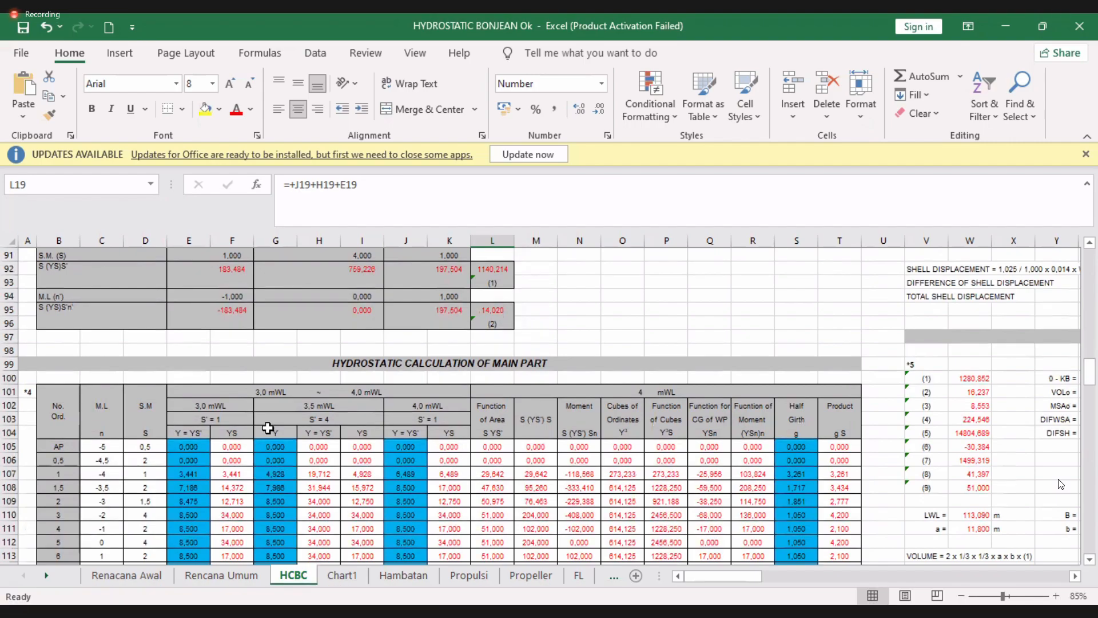
- Review the blue input columns for the 0, 0,5 and 1,0 mWL half-breadths and the half girths in the first hydrostatic table
{"action": "scroll", "coordinate": [370, 427], "scroll_direction": "up", "scroll_amount": 20}
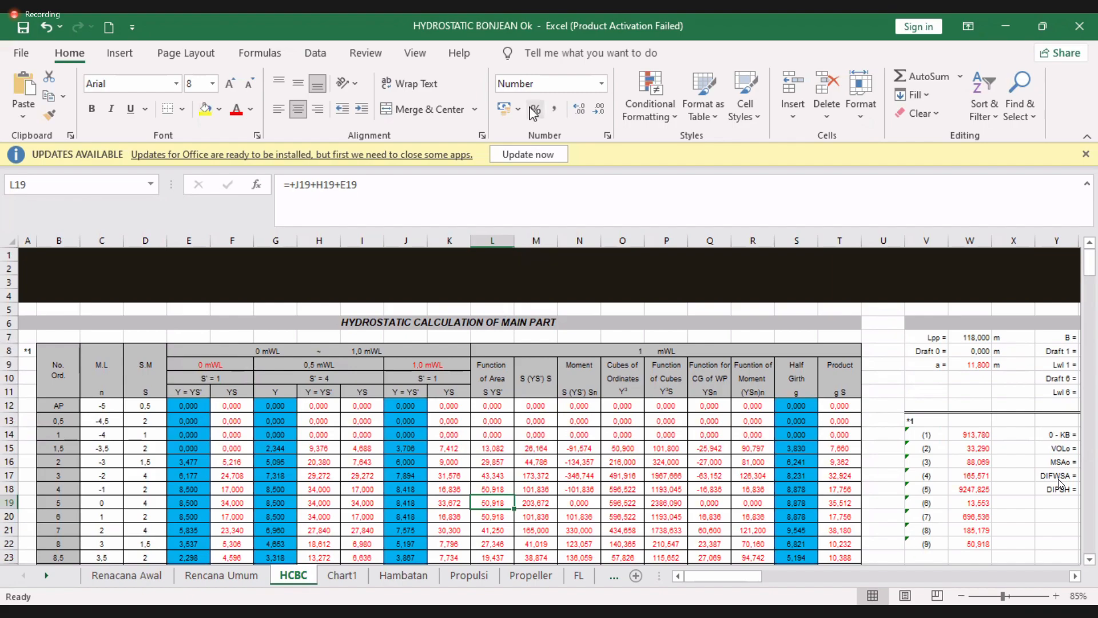
{"action": "left_click", "coordinate": [198, 405]}
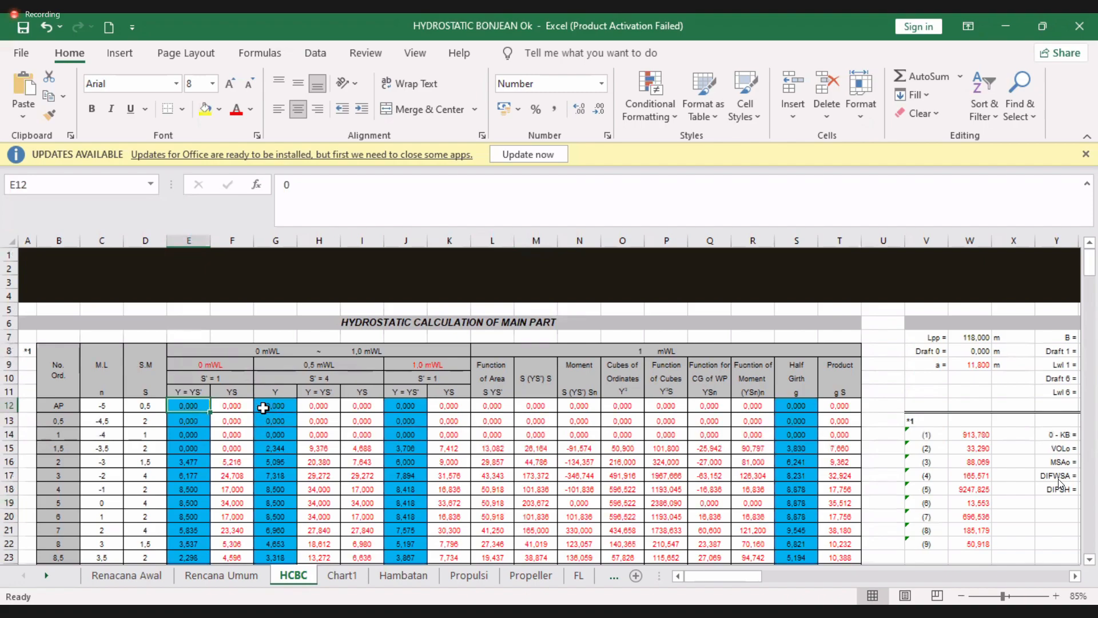
{"action": "scroll", "coordinate": [200, 279], "scroll_direction": "down", "scroll_amount": 3}
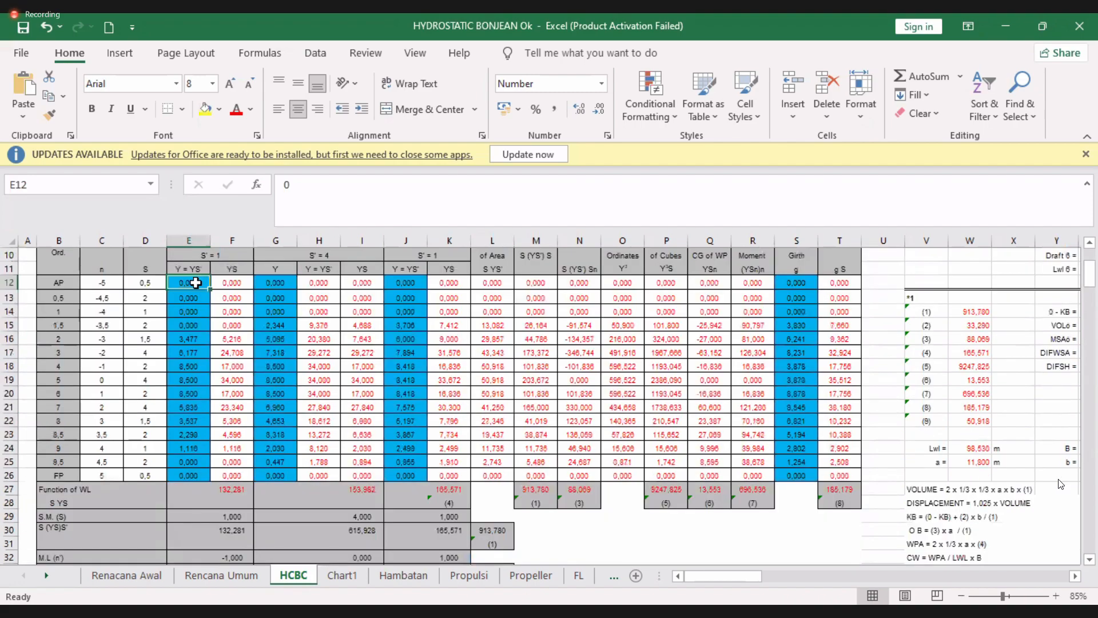
{"action": "left_click", "coordinate": [196, 469], "text": "shift"}
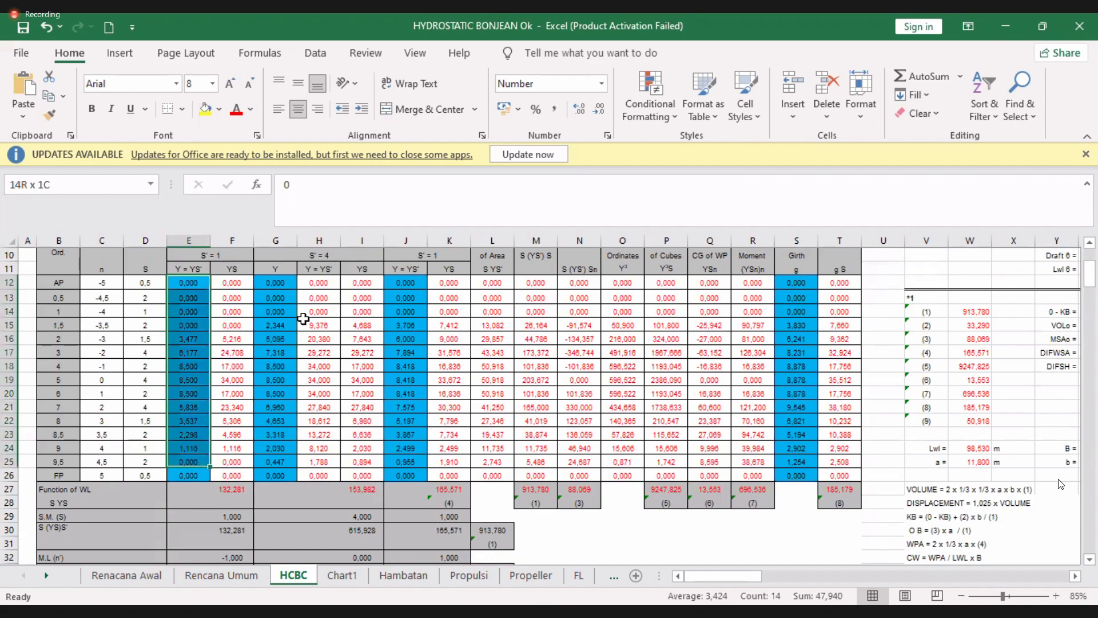
{"action": "left_click_drag", "start_coordinate": [275, 282], "coordinate": [287, 473]}
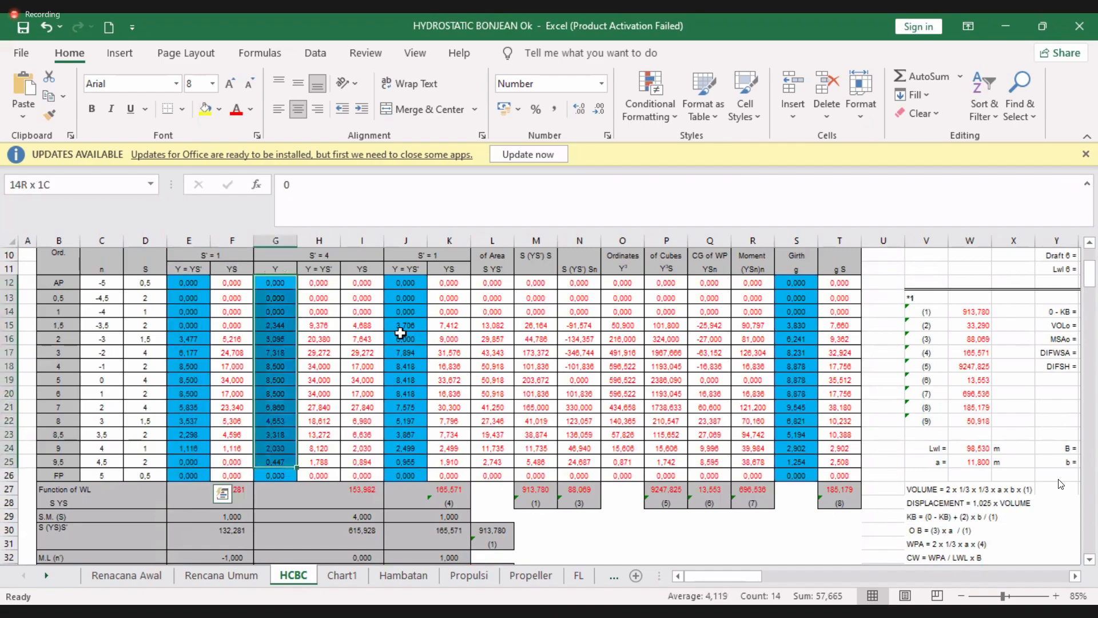
{"action": "left_click_drag", "start_coordinate": [406, 282], "coordinate": [414, 472]}
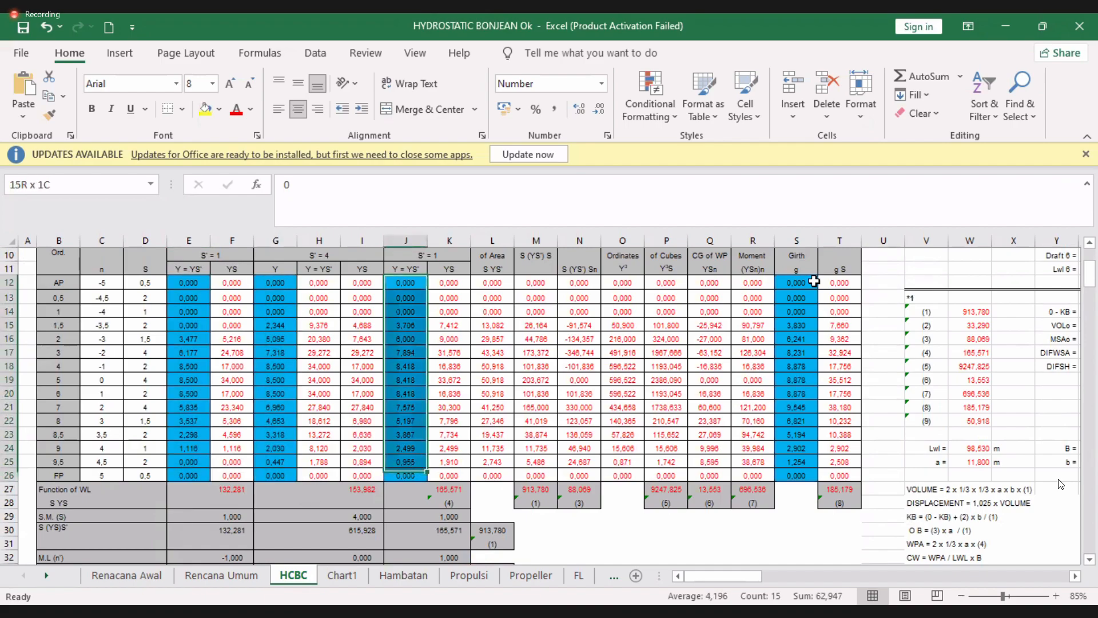
{"action": "left_click_drag", "start_coordinate": [800, 282], "coordinate": [805, 475]}
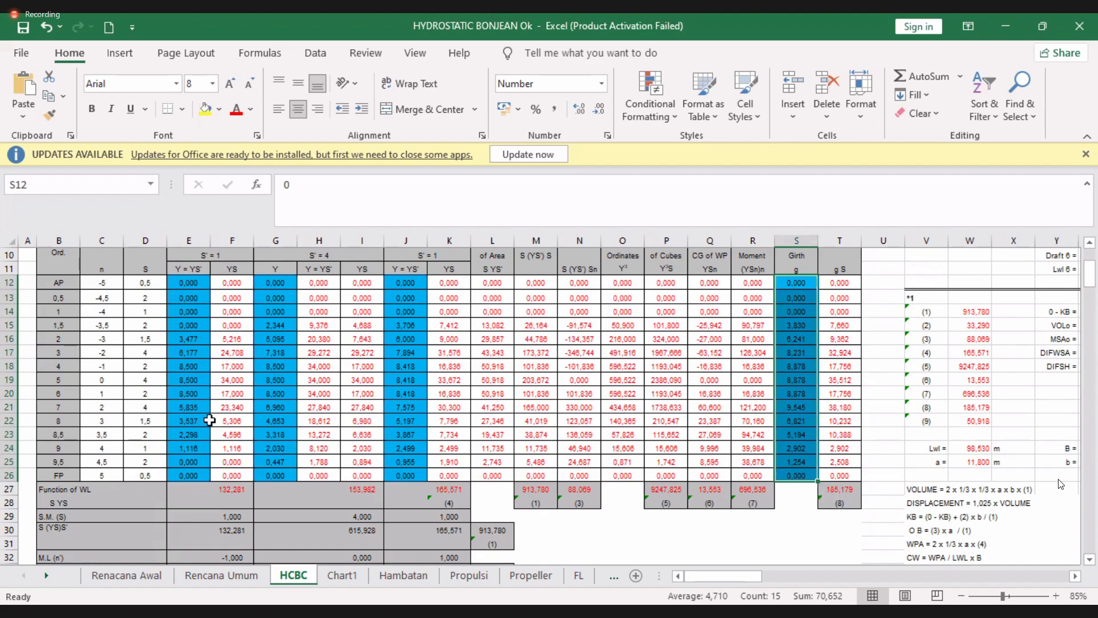
{"action": "scroll", "coordinate": [205, 406], "scroll_direction": "up", "scroll_amount": 3}
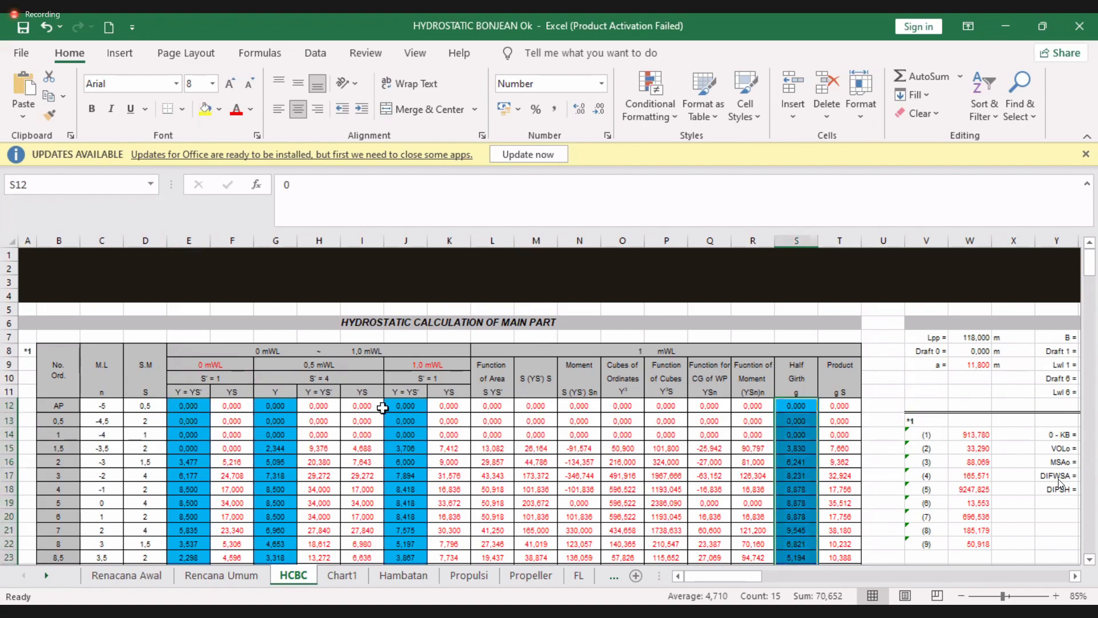
{"action": "left_click", "coordinate": [408, 407]}
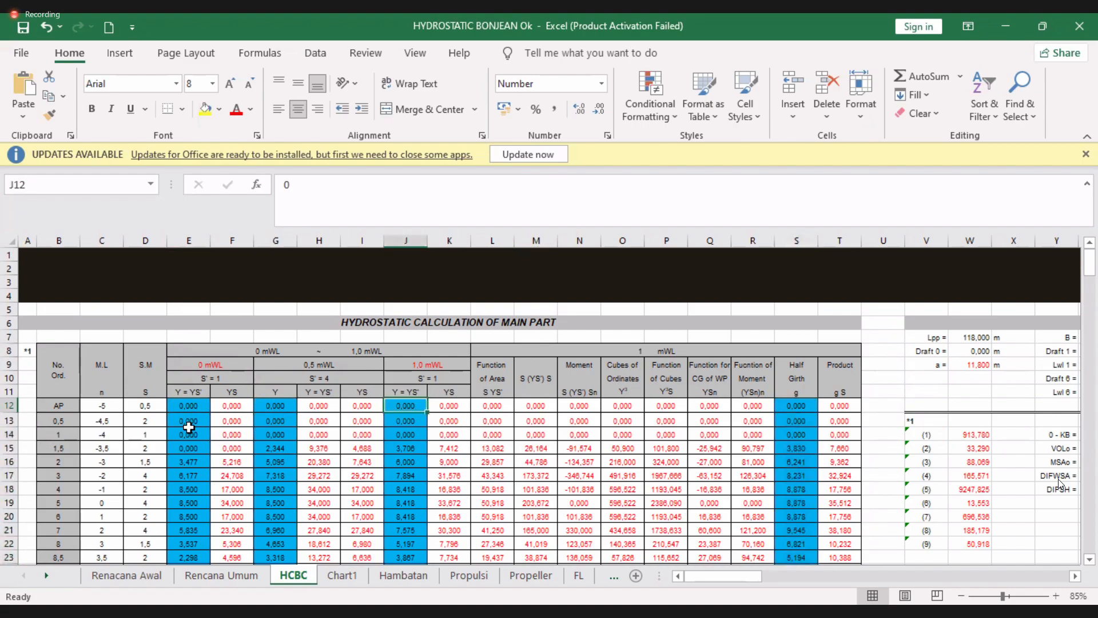
{"action": "key", "text": "Tab"}
{"action": "left_click", "coordinate": [184, 407]}
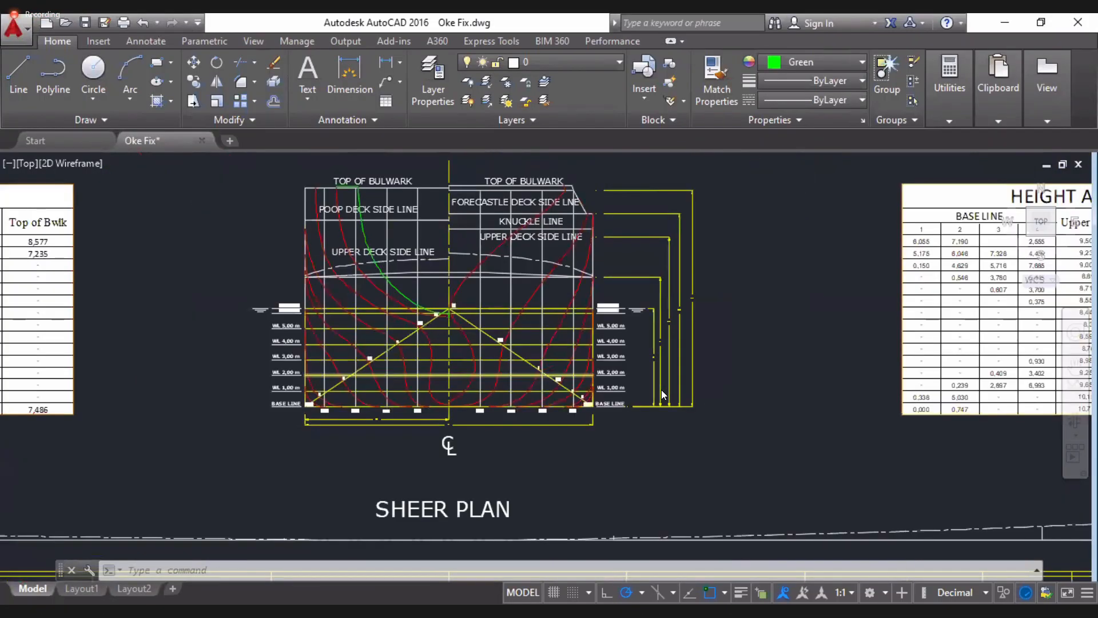
- Switch to the Oke Fix.dwg drawing in AutoCAD and examine the waterlines and station curves of the body plan
{"action": "mouse_move", "coordinate": [591, 341]}
{"action": "middle_mouse_down"}
{"action": "mouse_move", "coordinate": [589, 331]}
{"action": "mouse_move", "coordinate": [605, 384]}
{"action": "middle_mouse_up"}
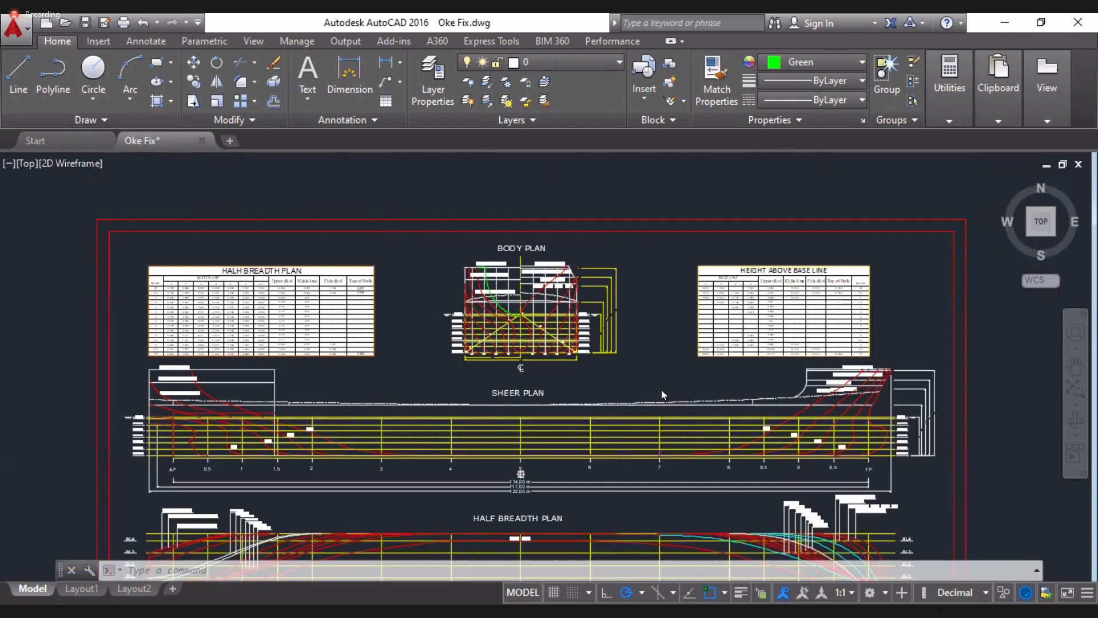
{"action": "scroll", "coordinate": [534, 349], "scroll_direction": "up", "scroll_amount": 8}
{"action": "mouse_move", "coordinate": [544, 340]}
{"action": "middle_mouse_down"}
{"action": "mouse_move", "coordinate": [549, 366]}
{"action": "mouse_move", "coordinate": [523, 364]}
{"action": "middle_mouse_up"}
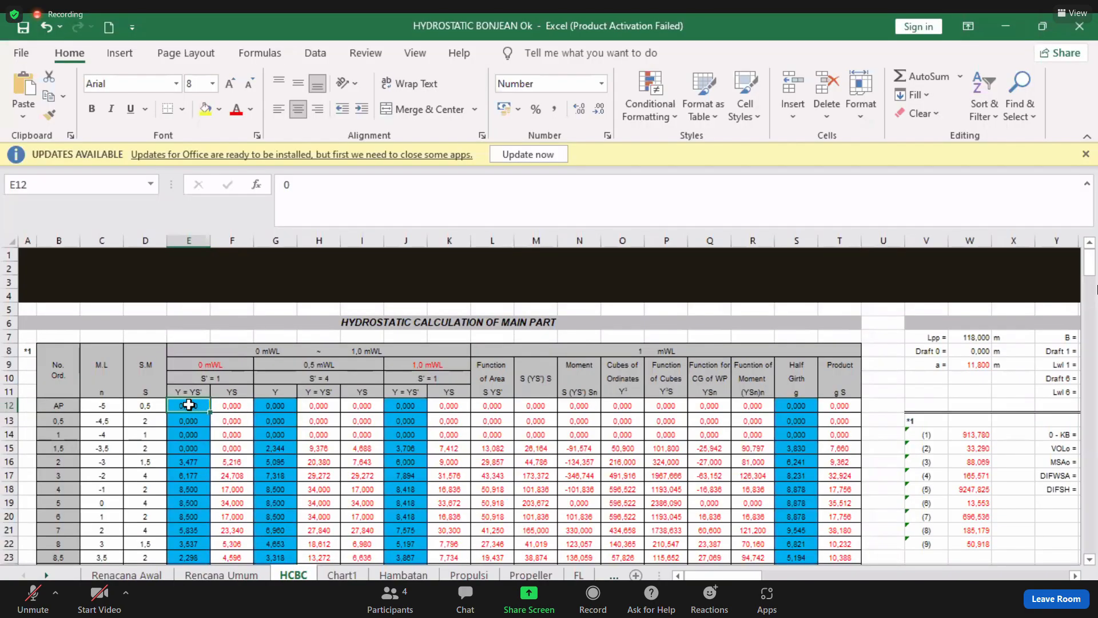
- Switch back to the Excel hydrostatic sheet and examine the half-breadth input cells per waterline for stations AP to FP
{"action": "left_click", "coordinate": [273, 404]}
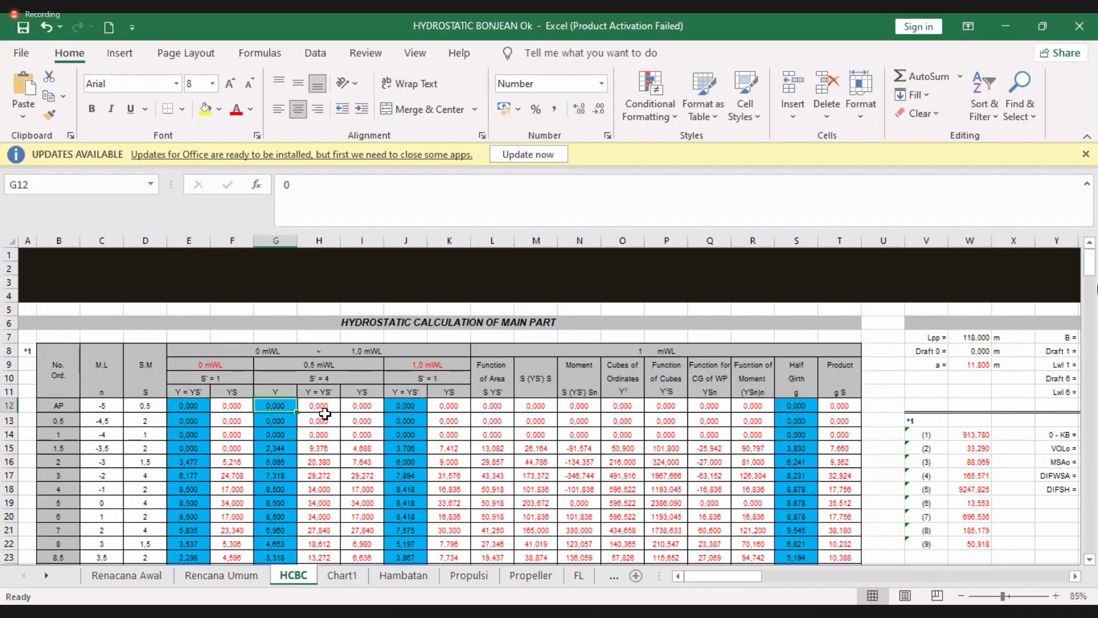
{"action": "left_click", "coordinate": [417, 405]}
{"action": "left_click", "coordinate": [194, 406]}
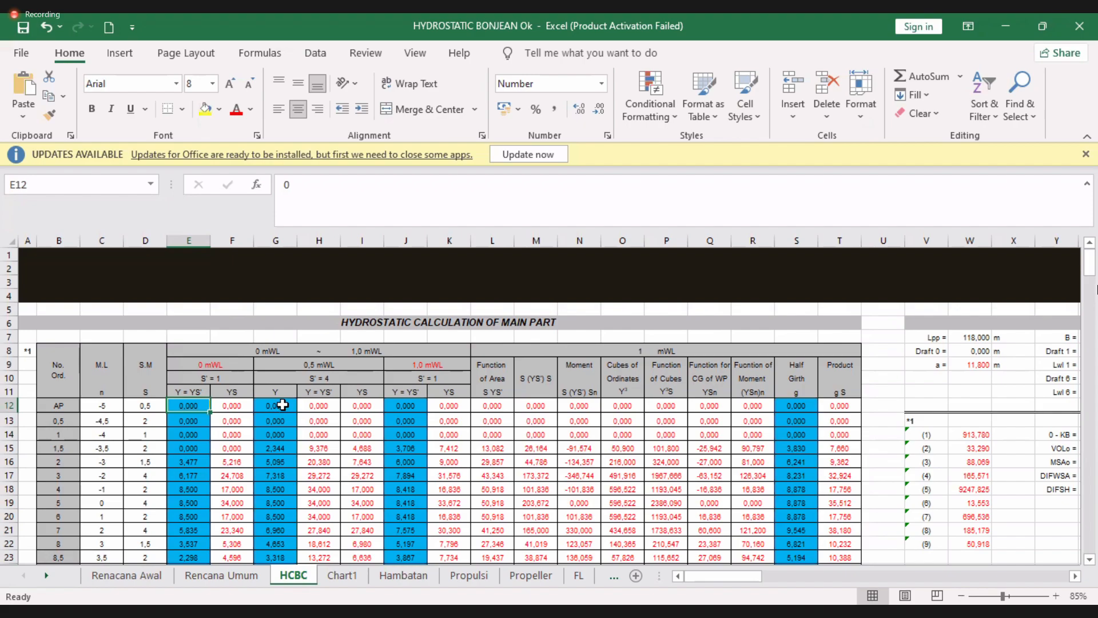
{"action": "key", "text": "Right"}
{"action": "key", "text": "Right"}
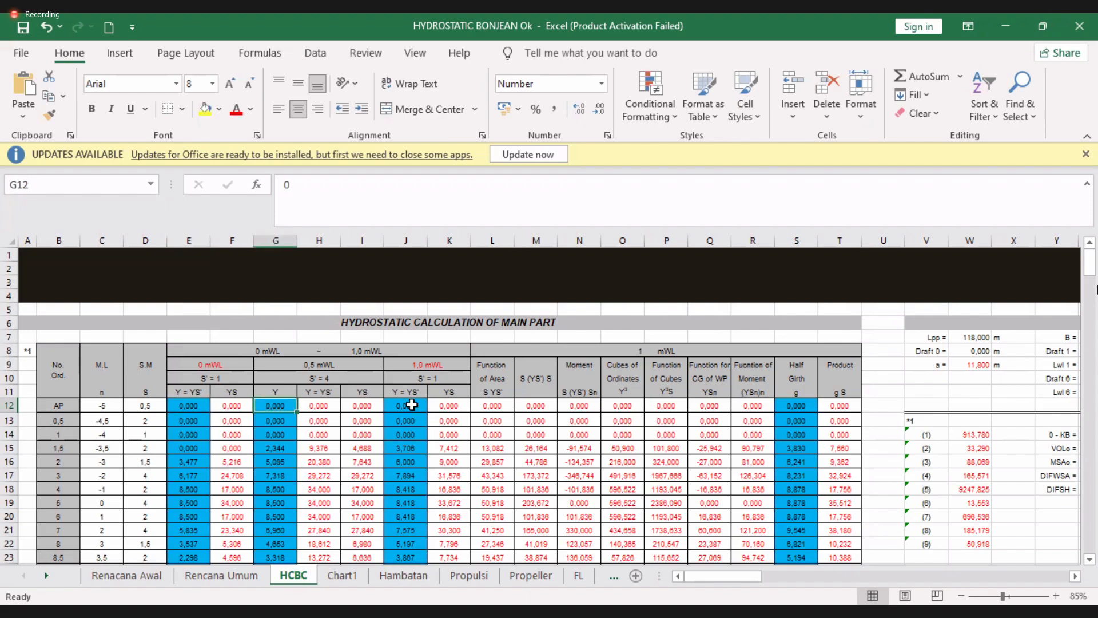
{"action": "left_click", "coordinate": [394, 403]}
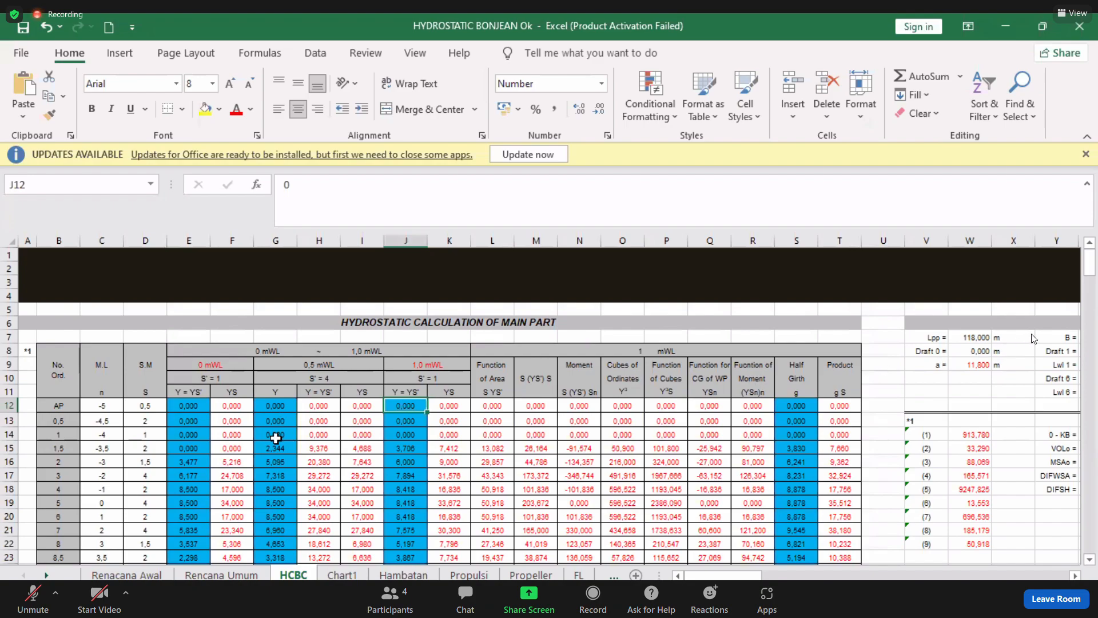
{"action": "left_click", "coordinate": [277, 422]}
{"action": "left_click", "coordinate": [281, 448]}
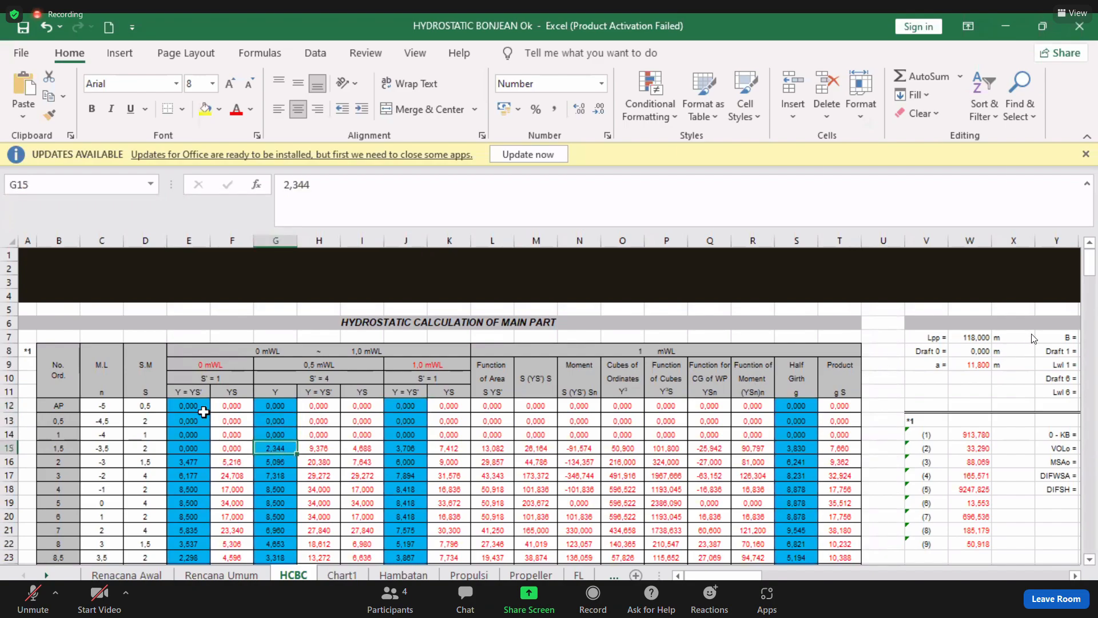
{"action": "key", "text": "Down"}
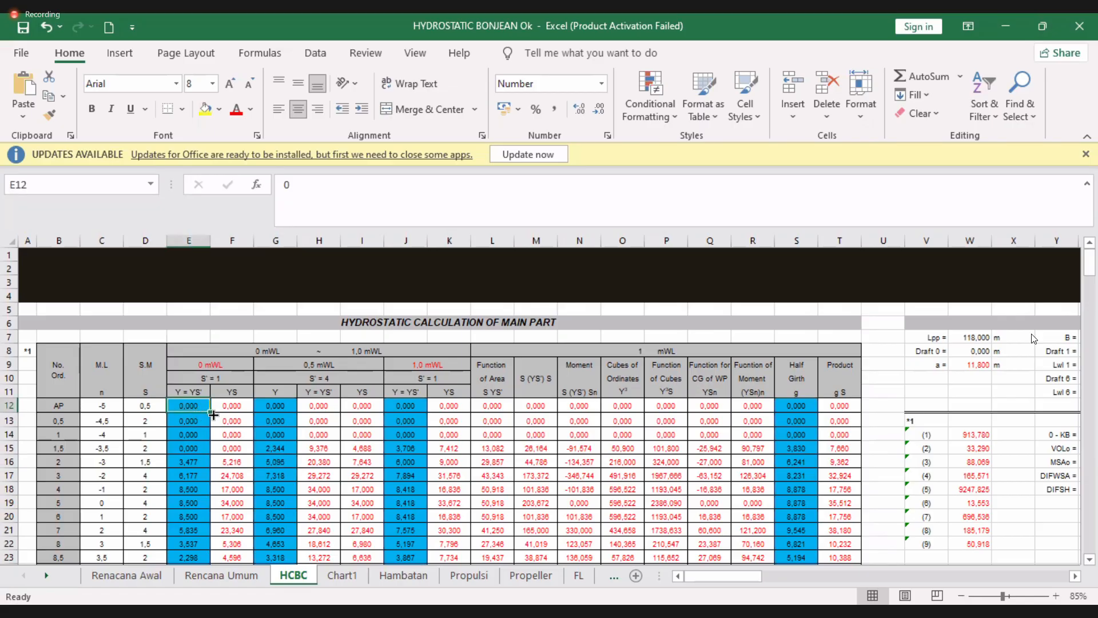
{"action": "left_click", "coordinate": [177, 407]}
{"action": "scroll", "coordinate": [69, 300], "scroll_direction": "down", "scroll_amount": 3}
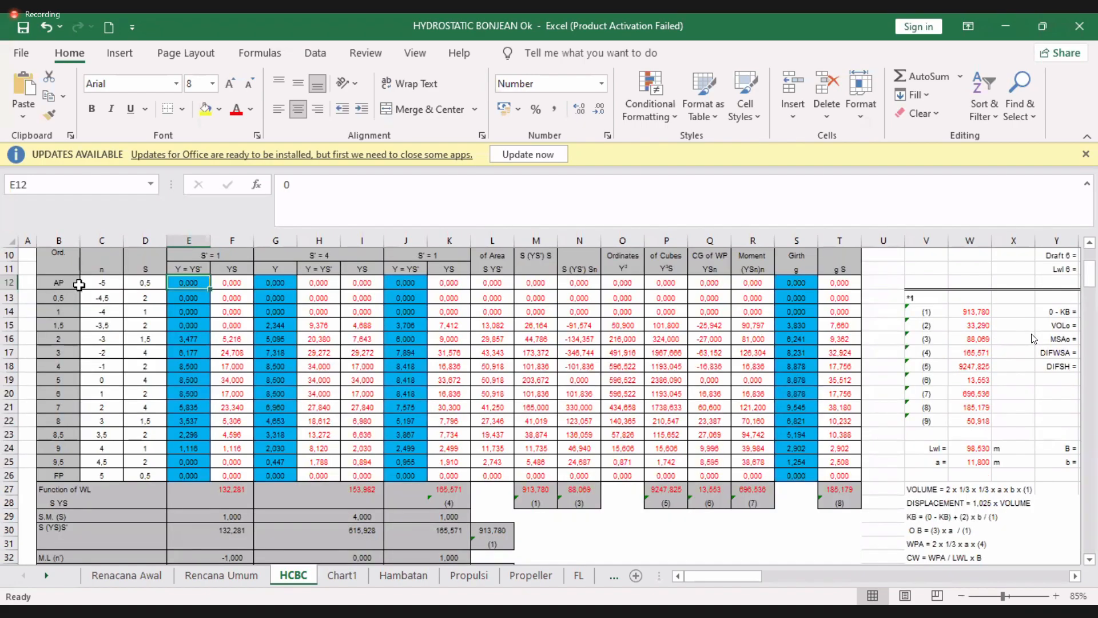
{"action": "left_click", "coordinate": [69, 474]}
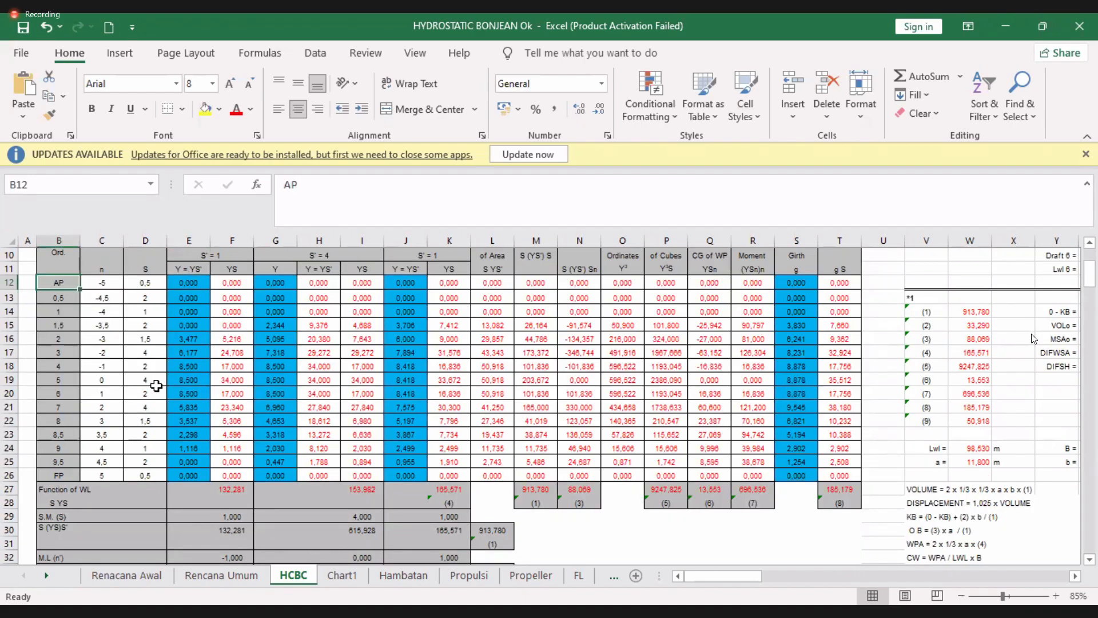
{"action": "left_click", "coordinate": [188, 285]}
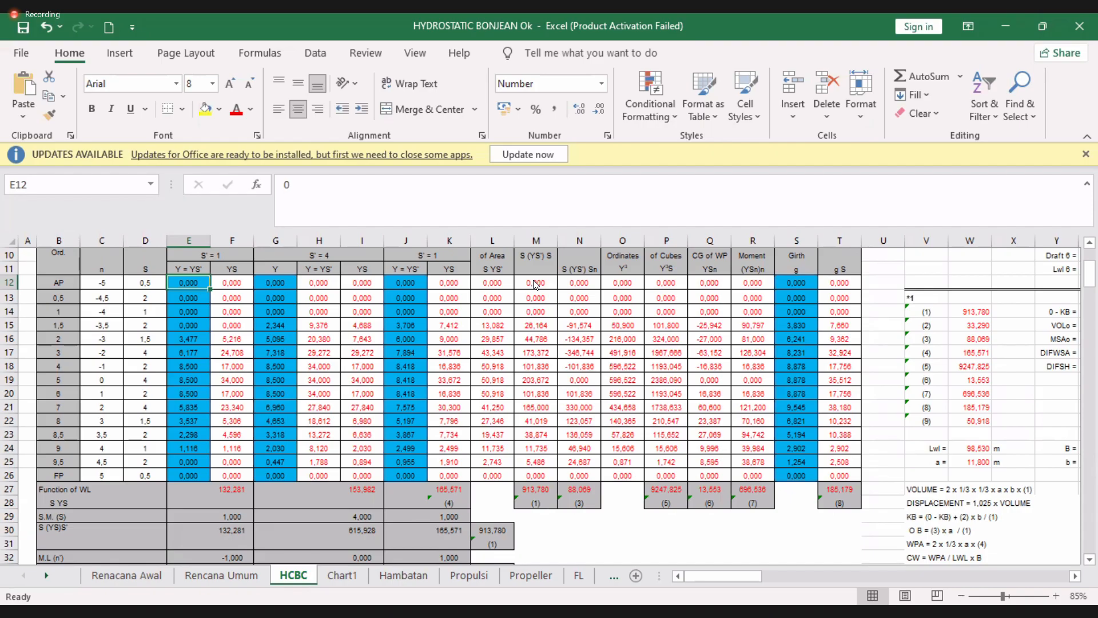
- Switch to AutoCAD and place a linear dimension below the base line from the centreline to the foot of the station 1 curve
{"action": "key", "text": "alt+Tab"}
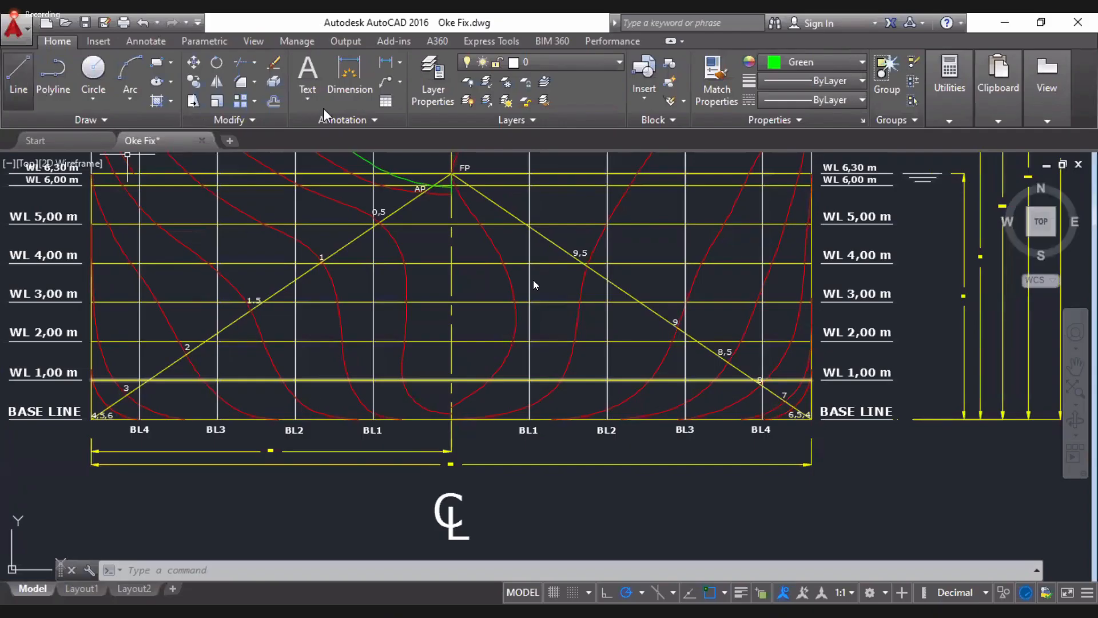
{"action": "left_click", "coordinate": [18, 80]}
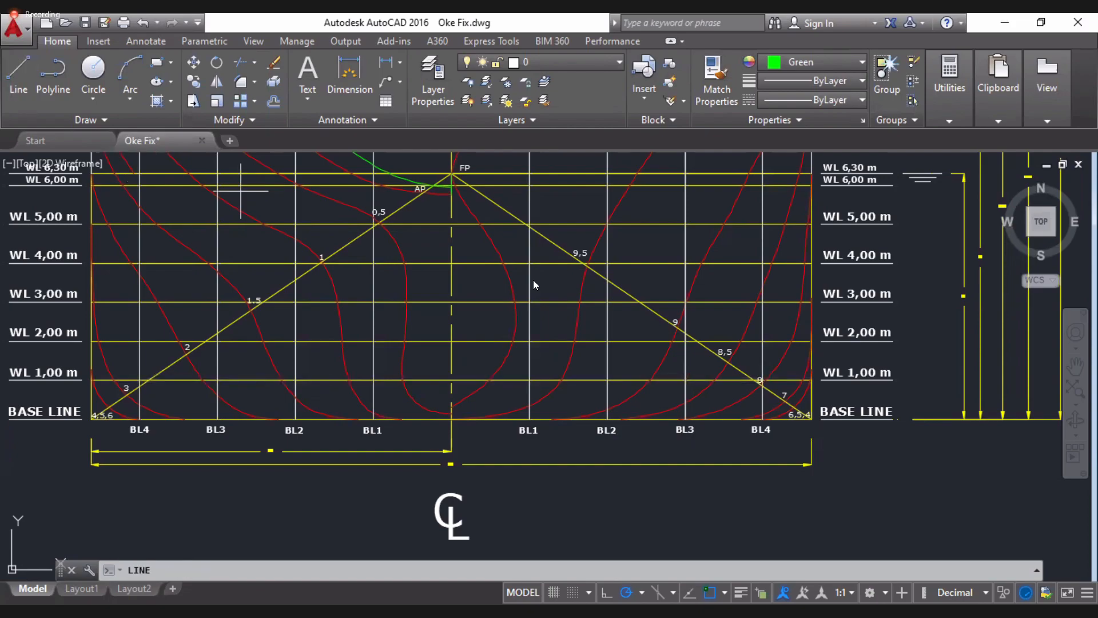
{"action": "key", "text": "Escape"}
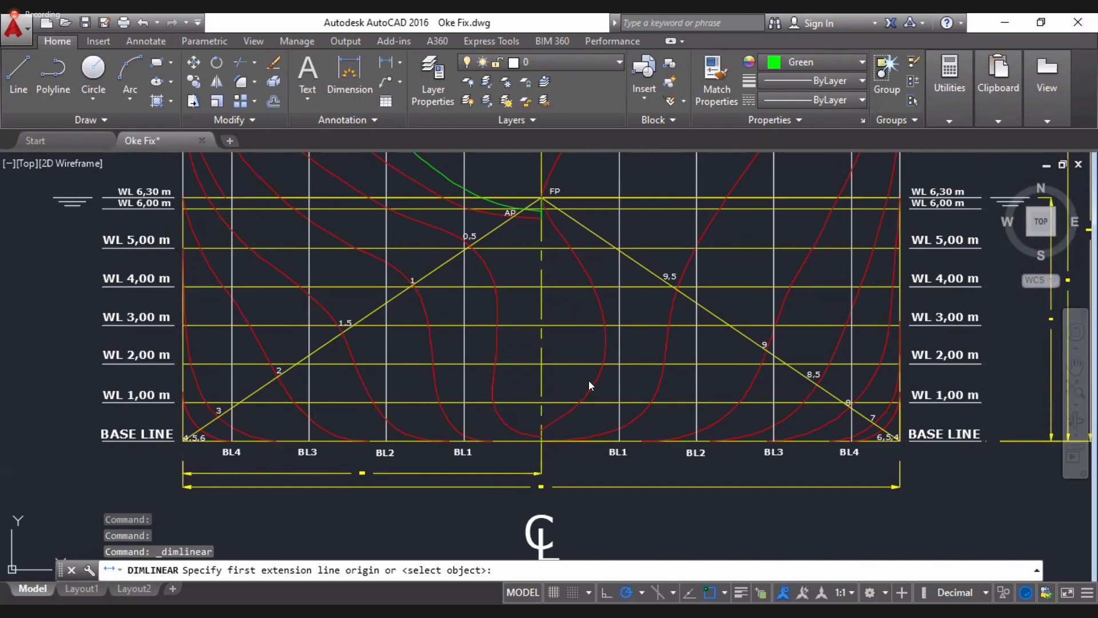
{"action": "left_click", "coordinate": [540, 438]}
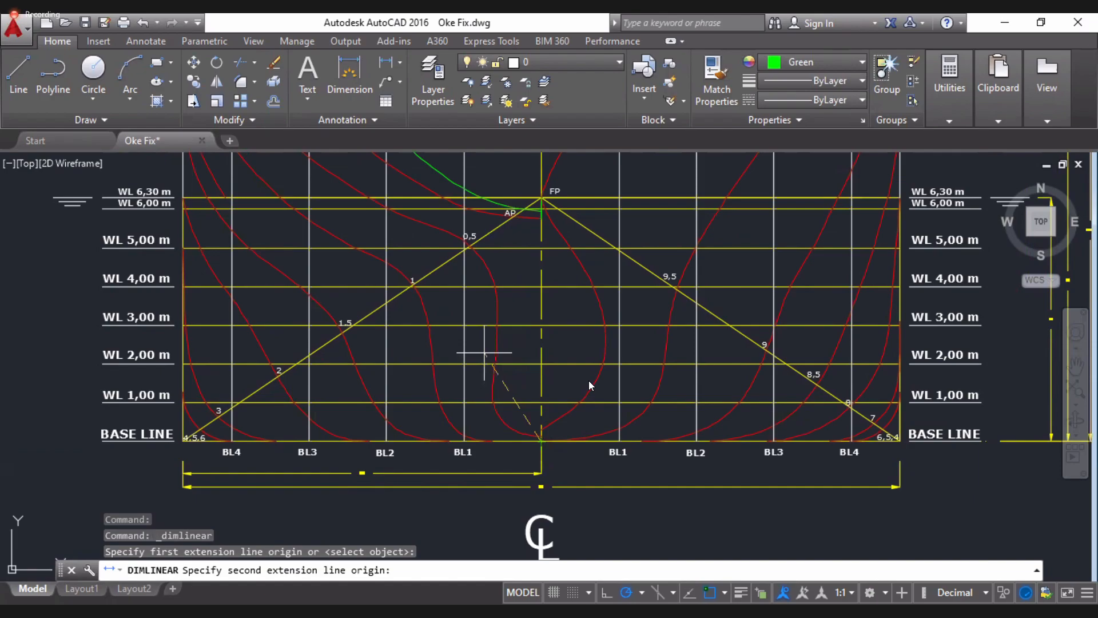
{"action": "scroll", "coordinate": [484, 440], "scroll_direction": "up", "scroll_amount": 2}
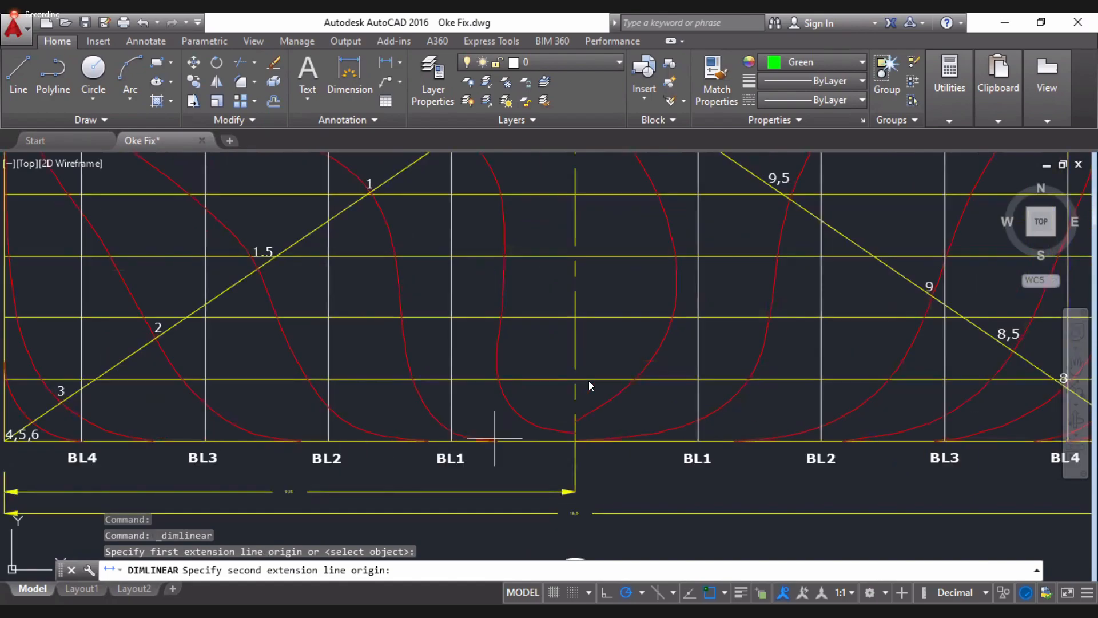
{"action": "left_click", "coordinate": [496, 439]}
{"action": "scroll", "coordinate": [497, 462], "scroll_direction": "up", "scroll_amount": 2}
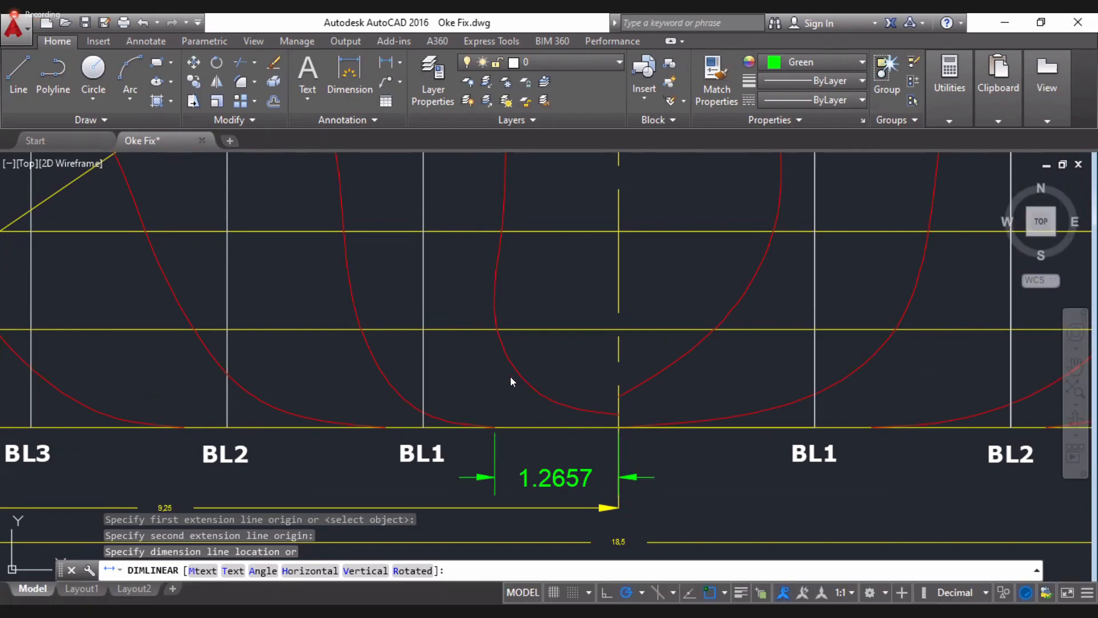
{"action": "left_click", "coordinate": [36, 601]}
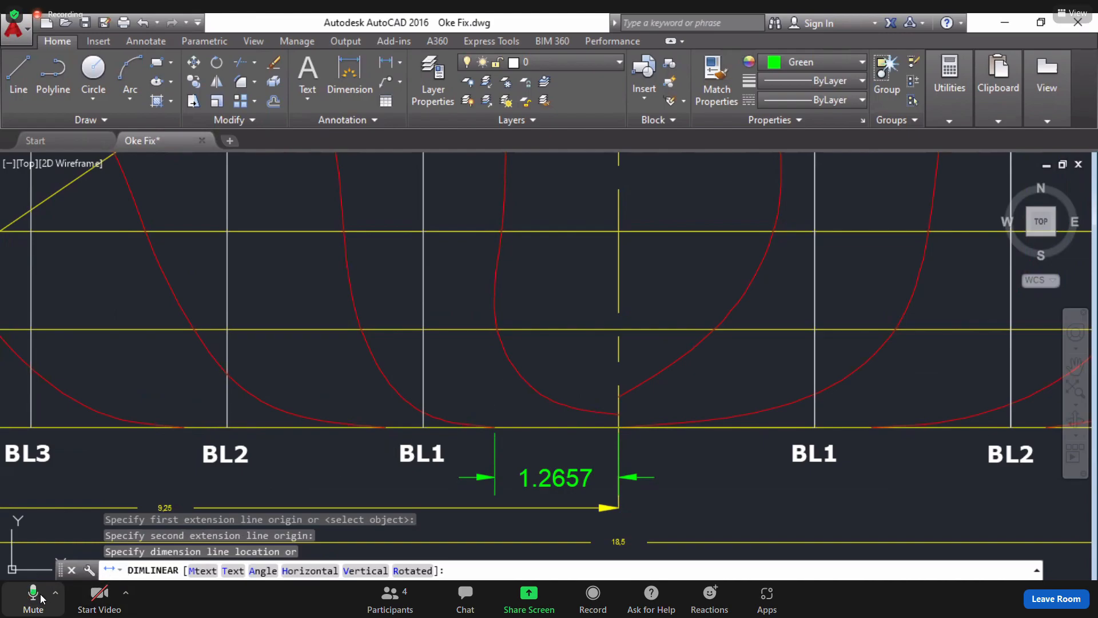
{"action": "left_click", "coordinate": [41, 601]}
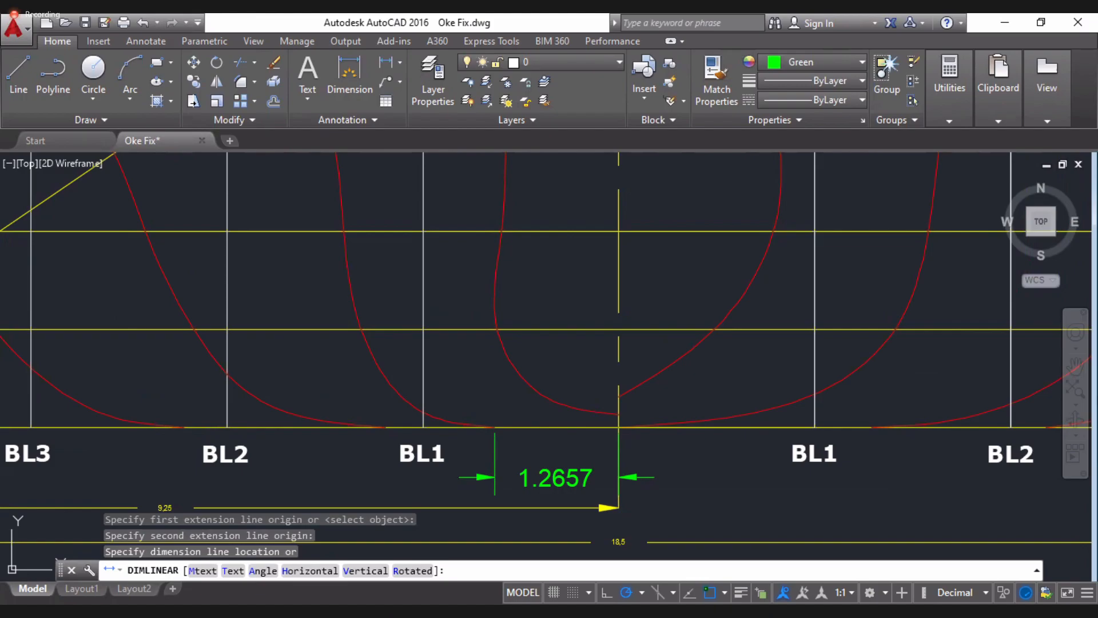
{"action": "left_click", "coordinate": [556, 477]}
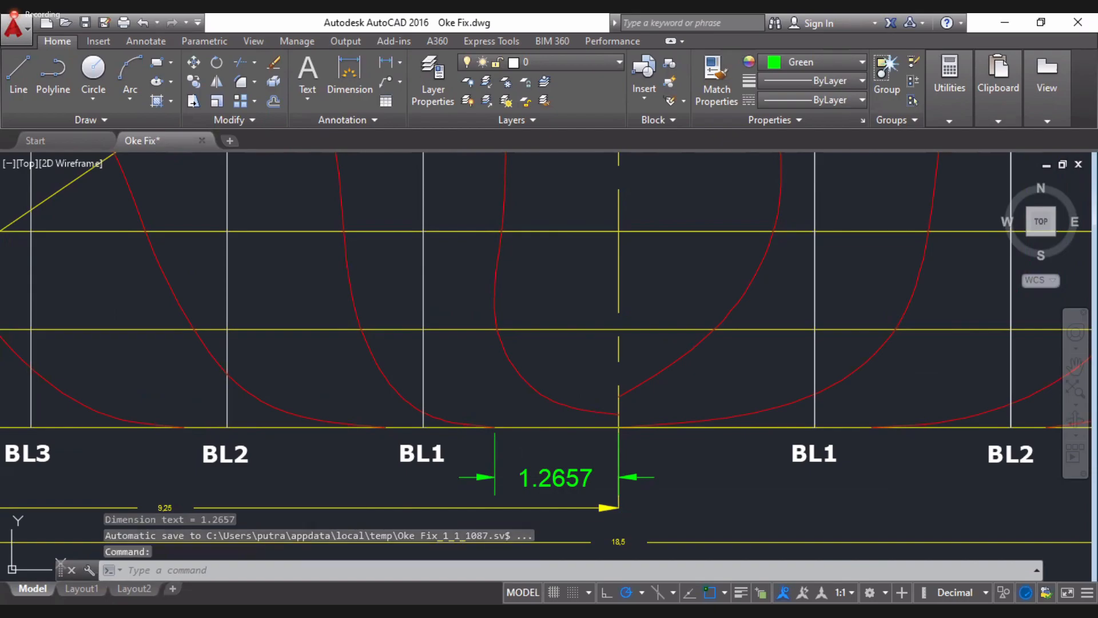
- Inspect the base line and the station 1 curve to check which station the new base line dimension belongs to
{"action": "key", "text": "Escape"}
{"action": "left_click", "coordinate": [450, 422]}
{"action": "key", "text": "Escape"}
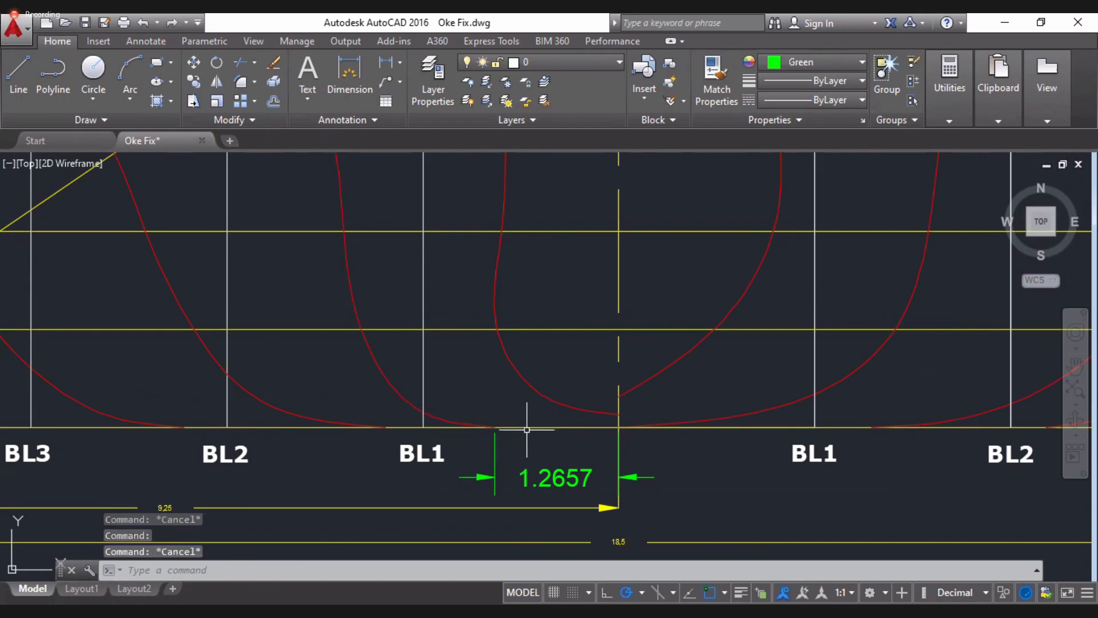
{"action": "left_click", "coordinate": [526, 429]}
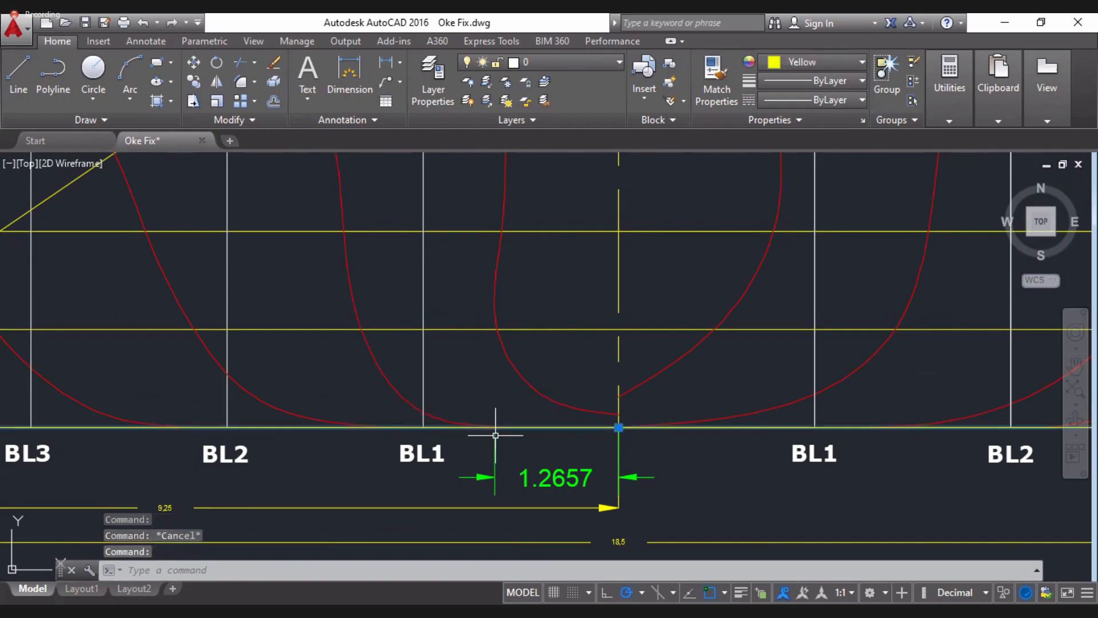
{"action": "left_click", "coordinate": [390, 388]}
{"action": "scroll", "coordinate": [469, 485], "scroll_direction": "down", "scroll_amount": 2}
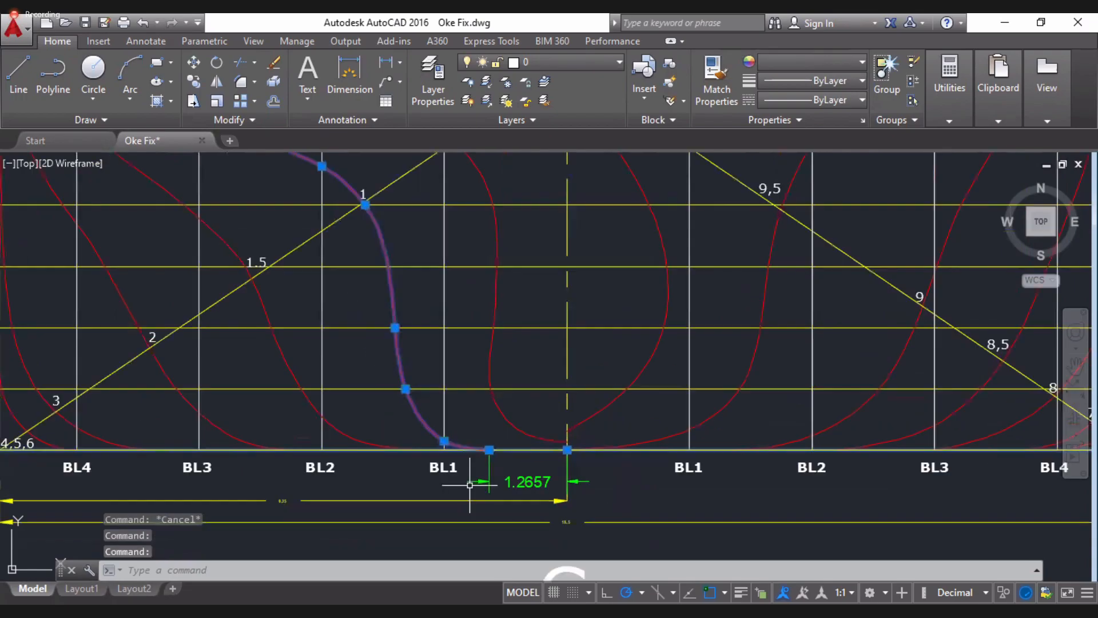
{"action": "scroll", "coordinate": [404, 309], "scroll_direction": "down", "scroll_amount": 3}
{"action": "scroll", "coordinate": [388, 264], "scroll_direction": "up", "scroll_amount": 4}
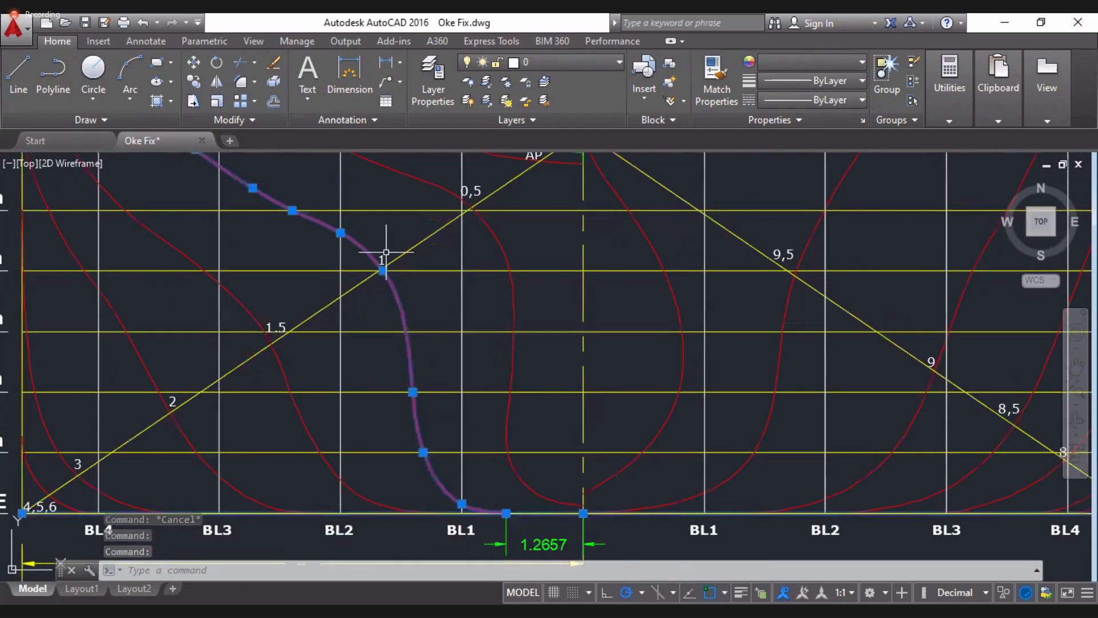
{"action": "key", "text": "Escape"}
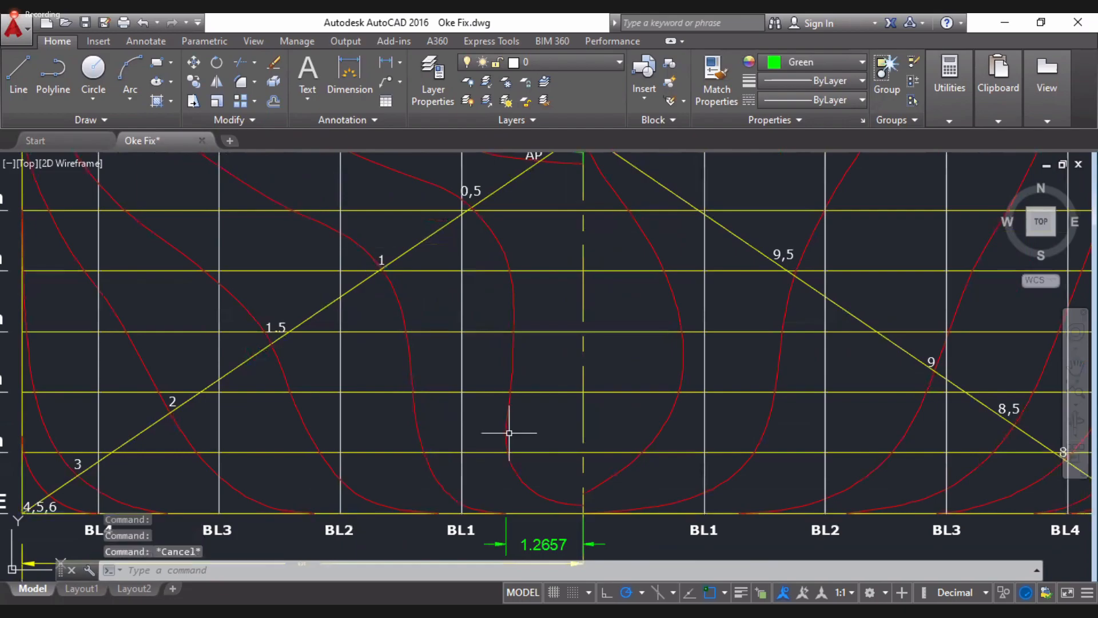
- Highlight the station 0,5 and AP curves to check their lower ends against the base line, and clear the selection
{"action": "left_click", "coordinate": [509, 433]}
{"action": "left_click", "coordinate": [562, 163]}
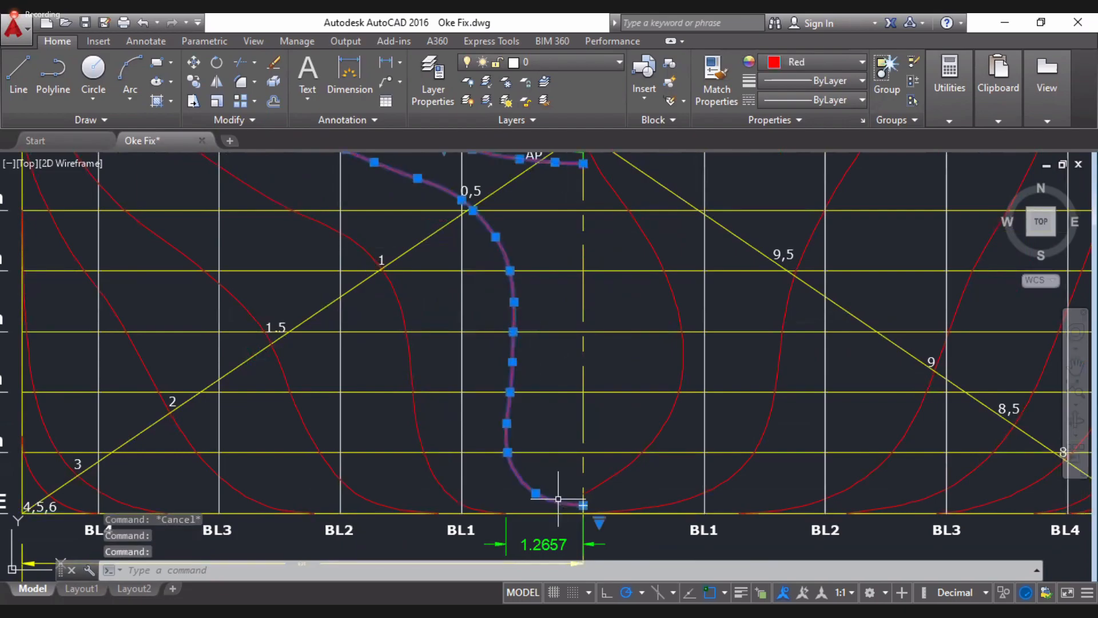
{"action": "key", "text": "Escape"}
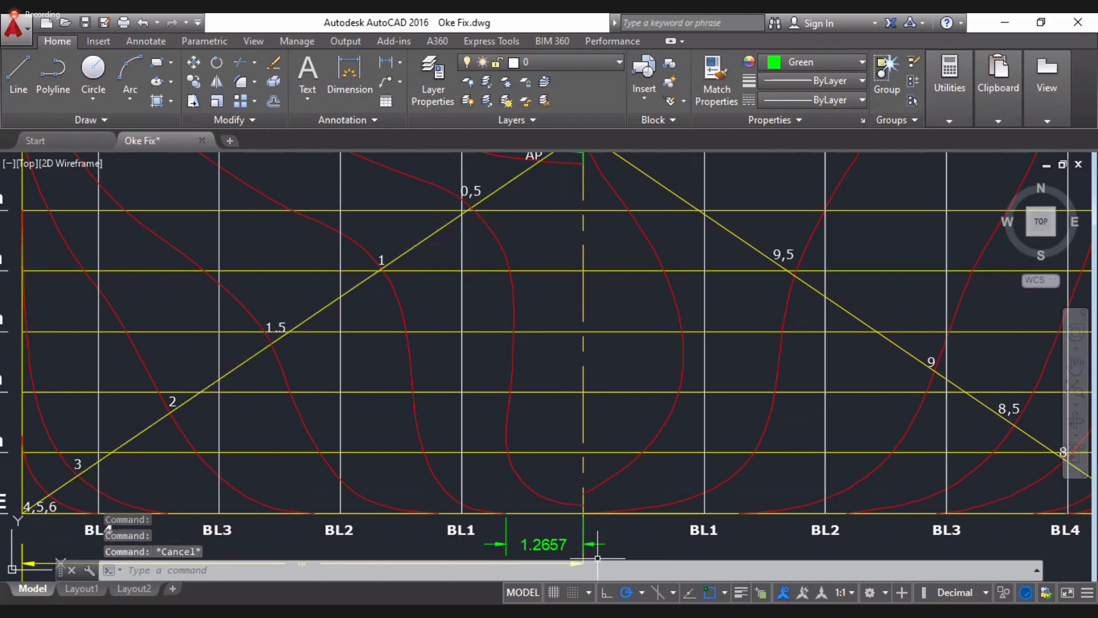
- Switch to the Excel hydrostatic sheet and enter 0 as the AP half-breadth in the 0 mWL column (E12), leaving station 0,5 as is
{"action": "key", "text": "alt+Tab"}
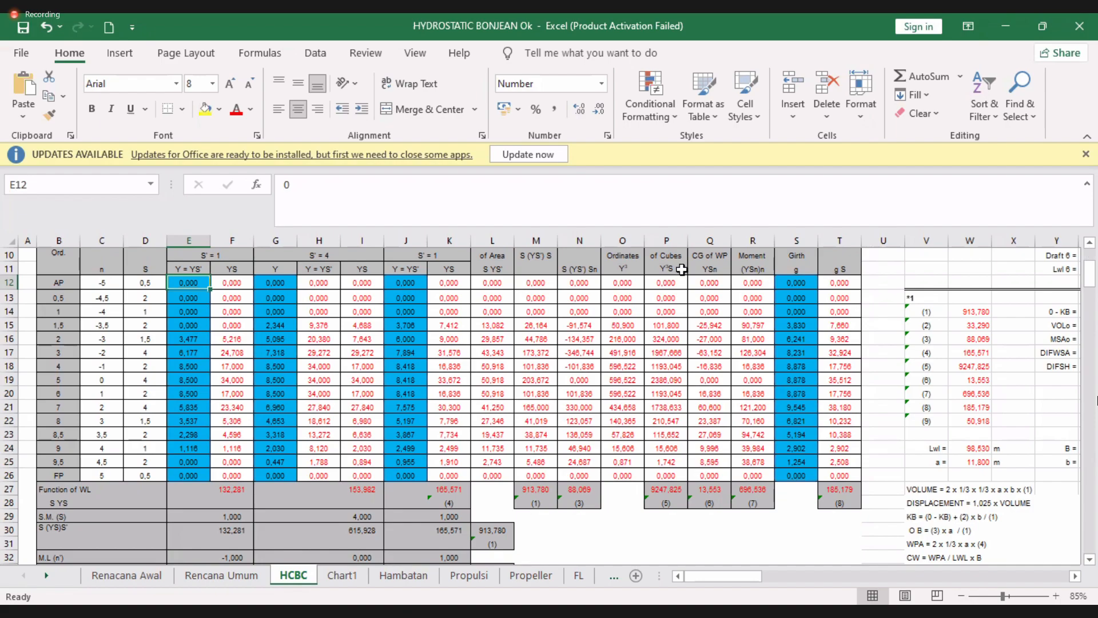
{"action": "scroll", "coordinate": [370, 280], "scroll_direction": "up", "scroll_amount": 1}
{"action": "left_click", "coordinate": [222, 255]}
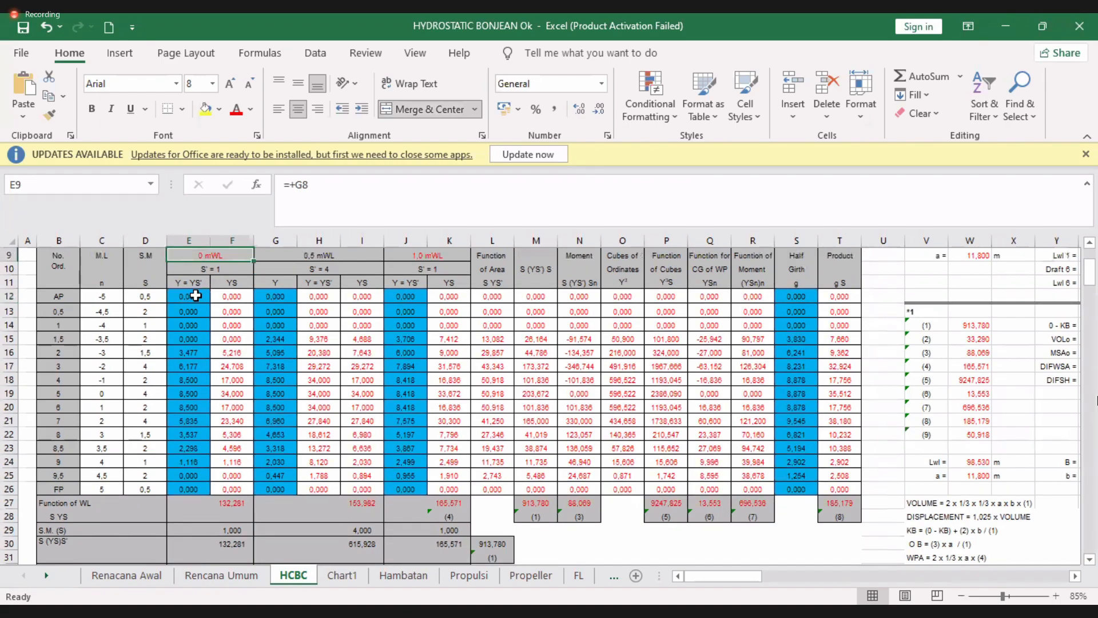
{"action": "left_click", "coordinate": [197, 295]}
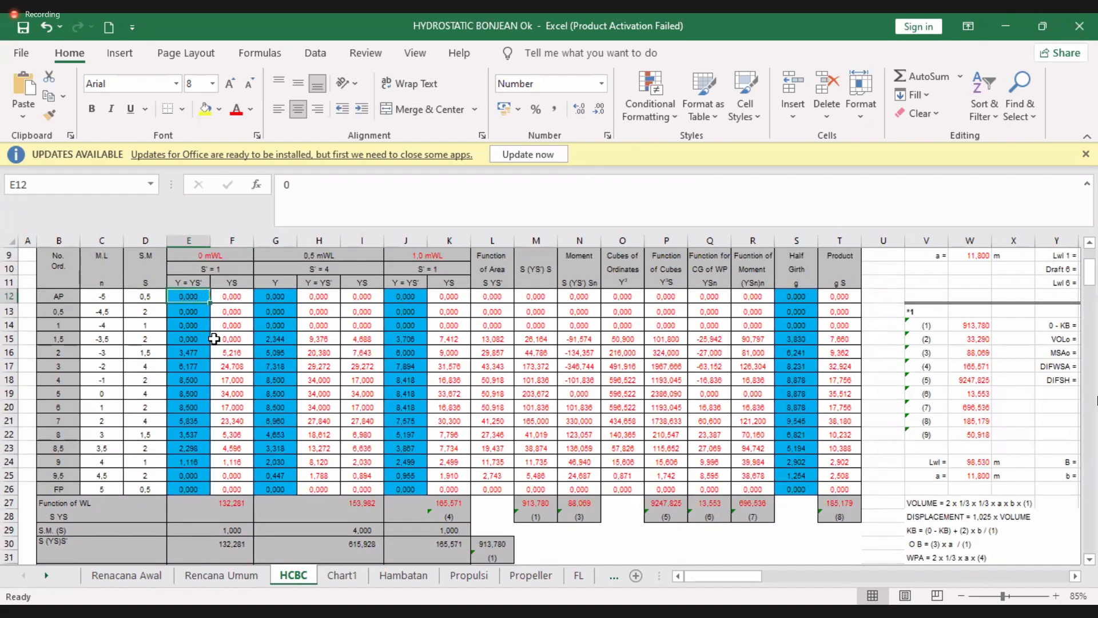
{"action": "type", "text": "0"}
{"action": "key", "text": "Return"}
{"action": "key", "text": "Return"}
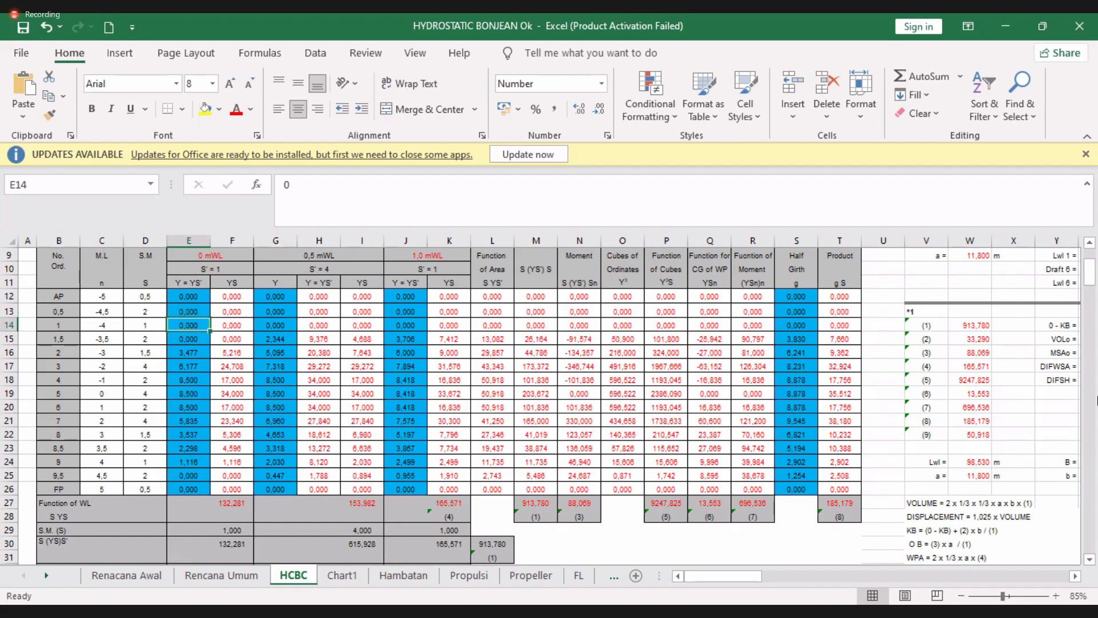
- Recheck the base line dimension in AutoCAD and enter 1,625 as the station 1 half-breadth at 0 mWL (E14) in Excel
{"action": "key", "text": "alt+Tab"}
{"action": "left_click", "coordinate": [502, 474]}
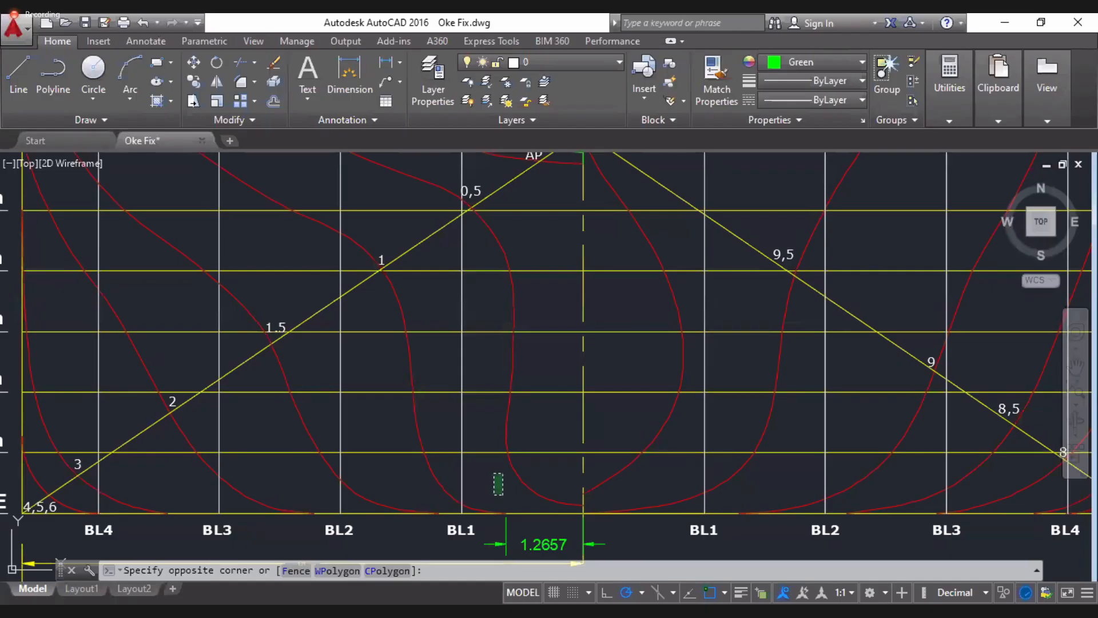
{"action": "key", "text": "Escape"}
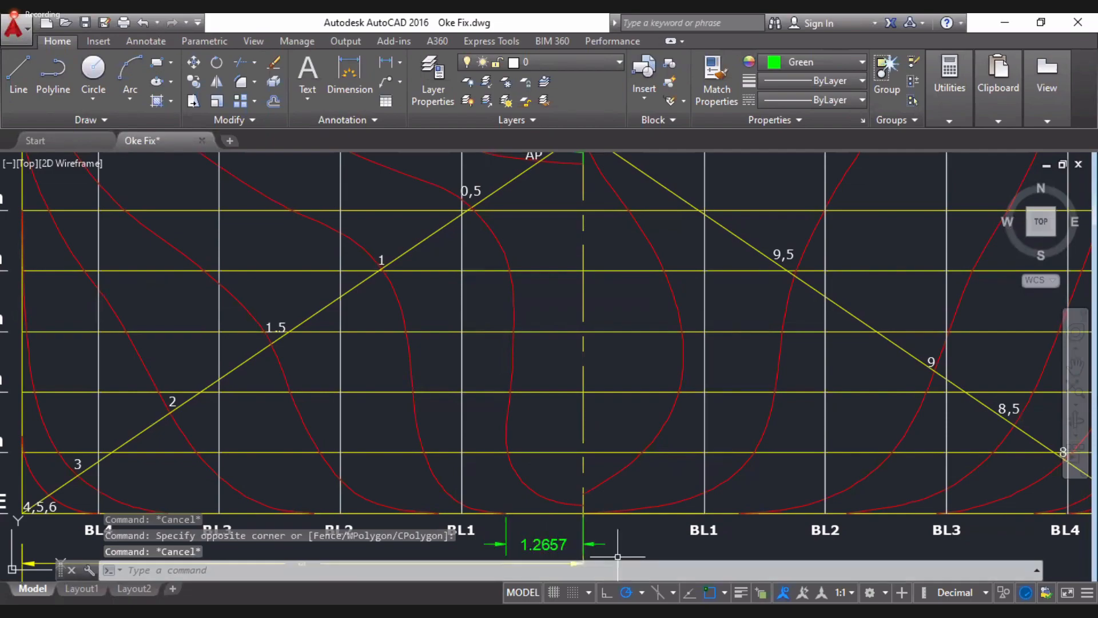
{"action": "key", "text": "alt+Tab"}
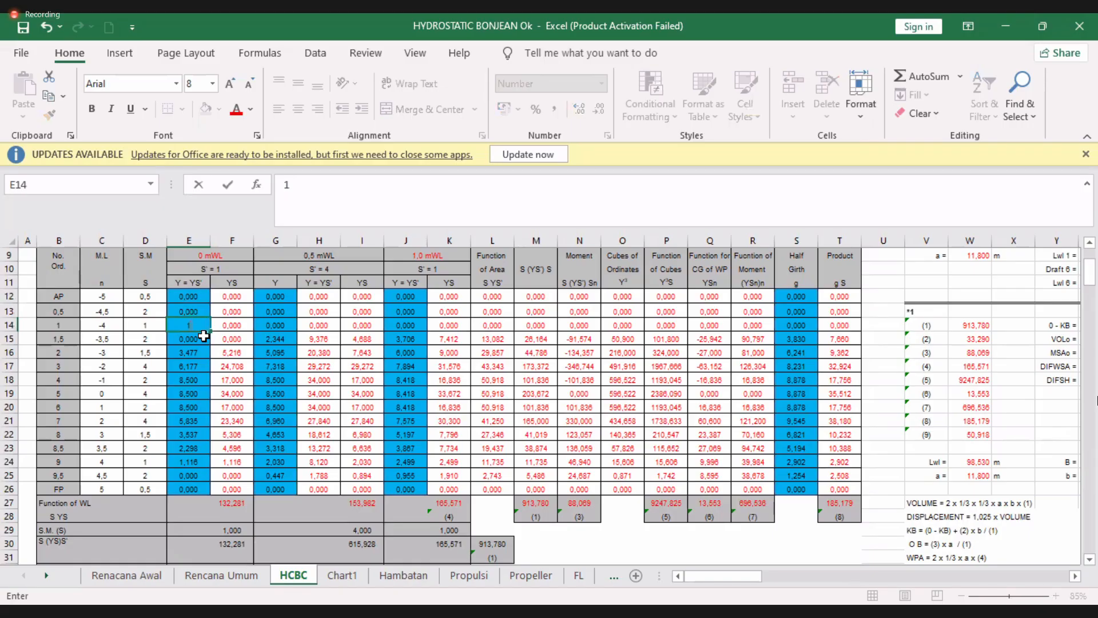
{"action": "type", "text": ",625"}
{"action": "key", "text": "Return"}
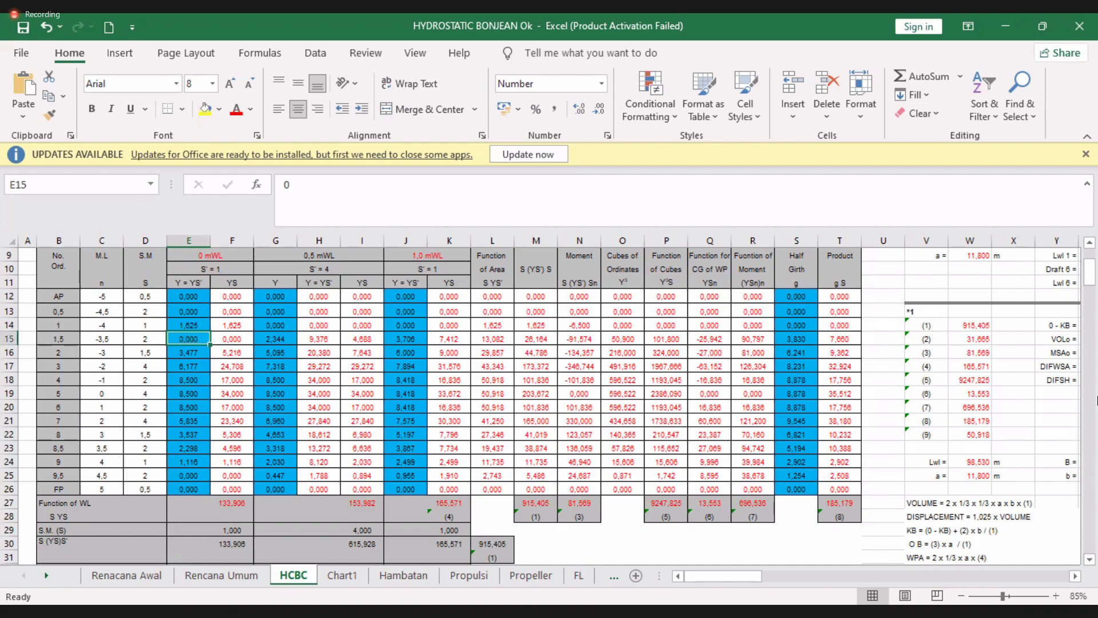
- Switch to AutoCAD and stretch the base line dimension to the foot of the station 1.5 curve, checking it against the station labels
{"action": "key", "text": "alt+Tab"}
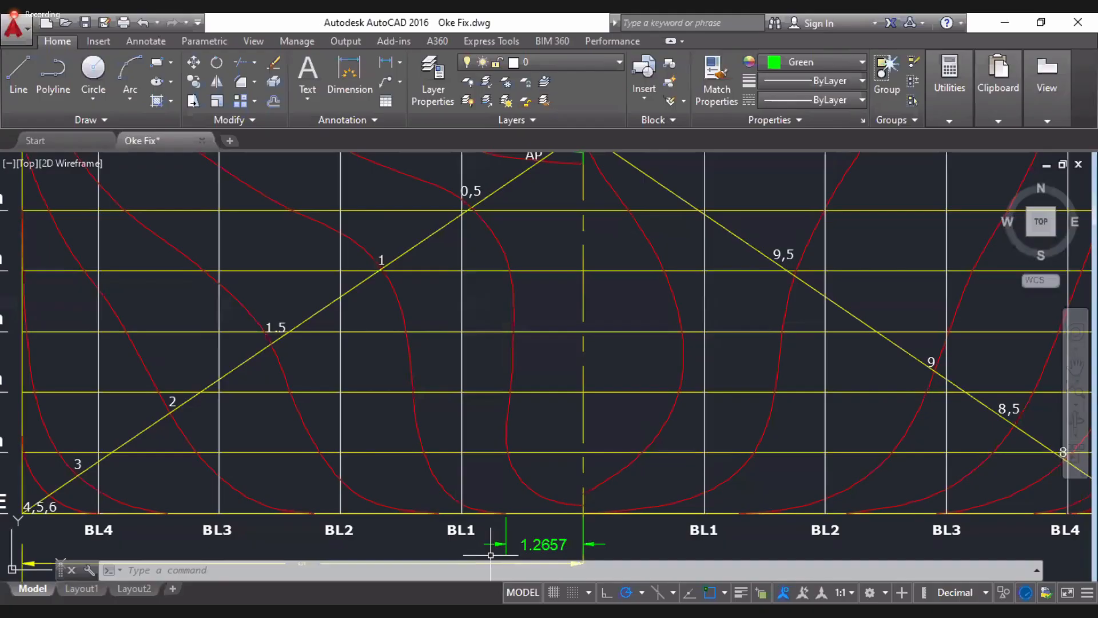
{"action": "middle_click_drag", "start_coordinate": [576, 393], "coordinate": [625, 308]}
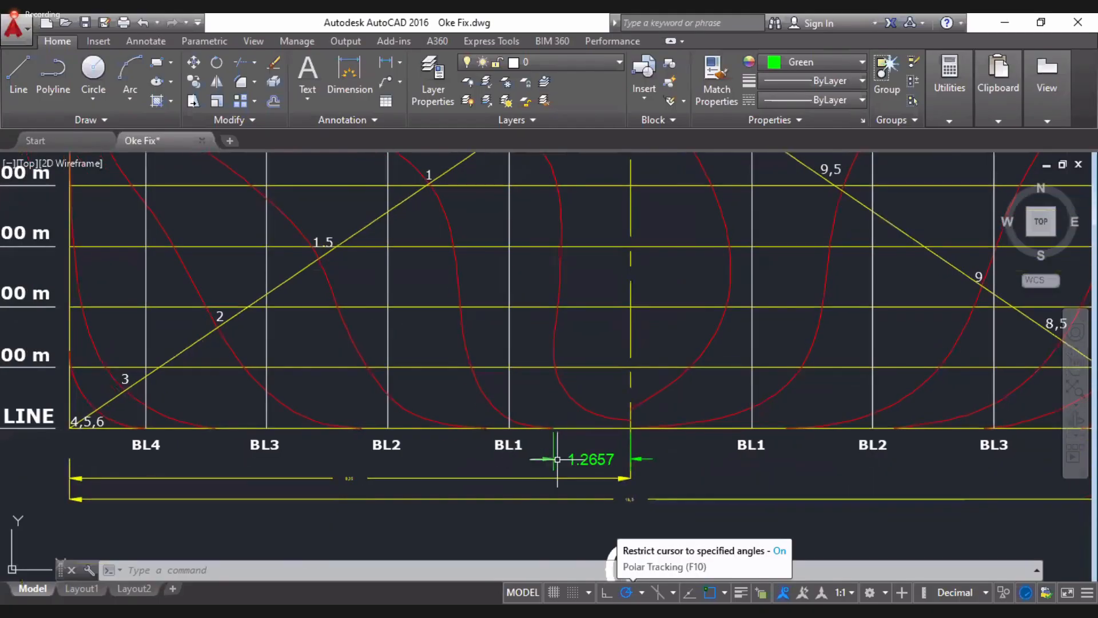
{"action": "left_click", "coordinate": [556, 459]}
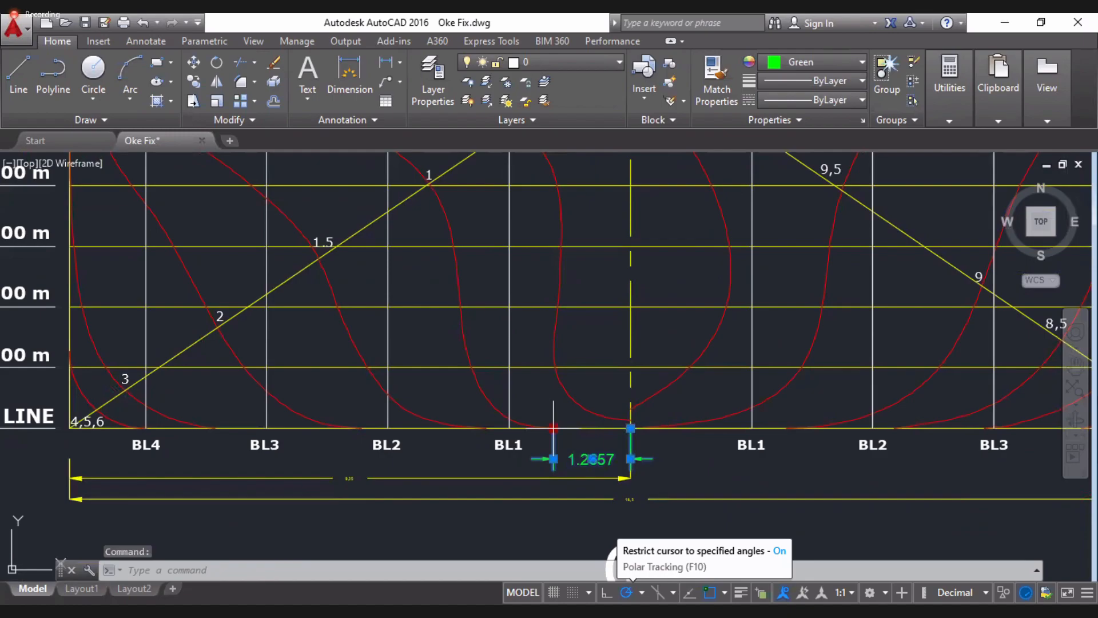
{"action": "left_click", "coordinate": [553, 428]}
{"action": "scroll", "coordinate": [476, 431], "scroll_direction": "up", "scroll_amount": 4}
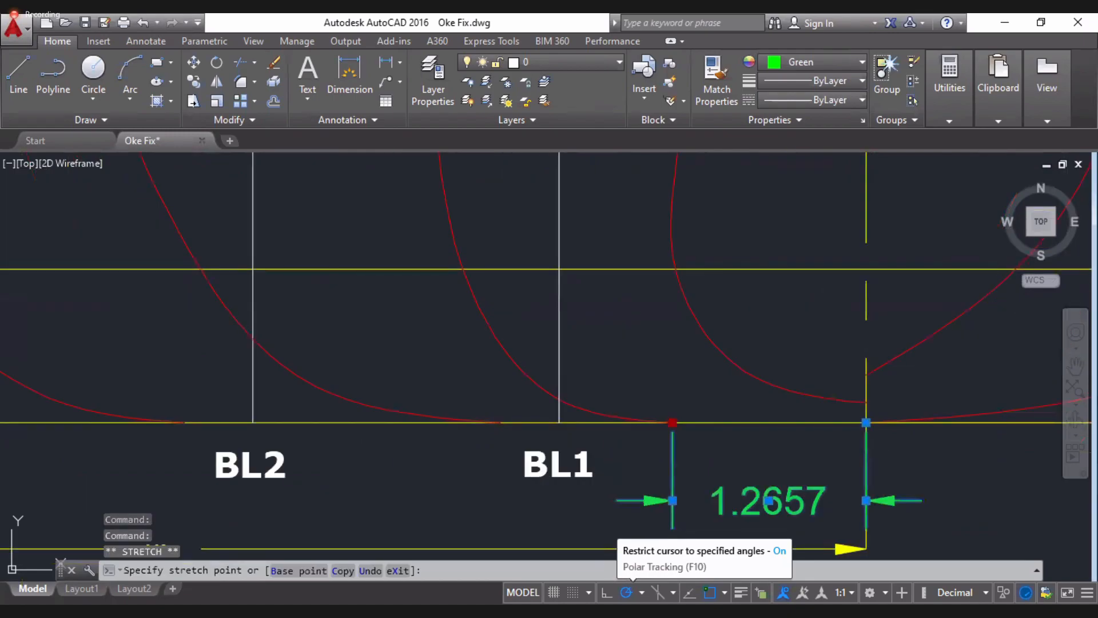
{"action": "left_click", "coordinate": [500, 422]}
{"action": "scroll", "coordinate": [352, 450], "scroll_direction": "down", "scroll_amount": 4}
{"action": "middle_click_drag", "start_coordinate": [301, 456], "coordinate": [383, 419]}
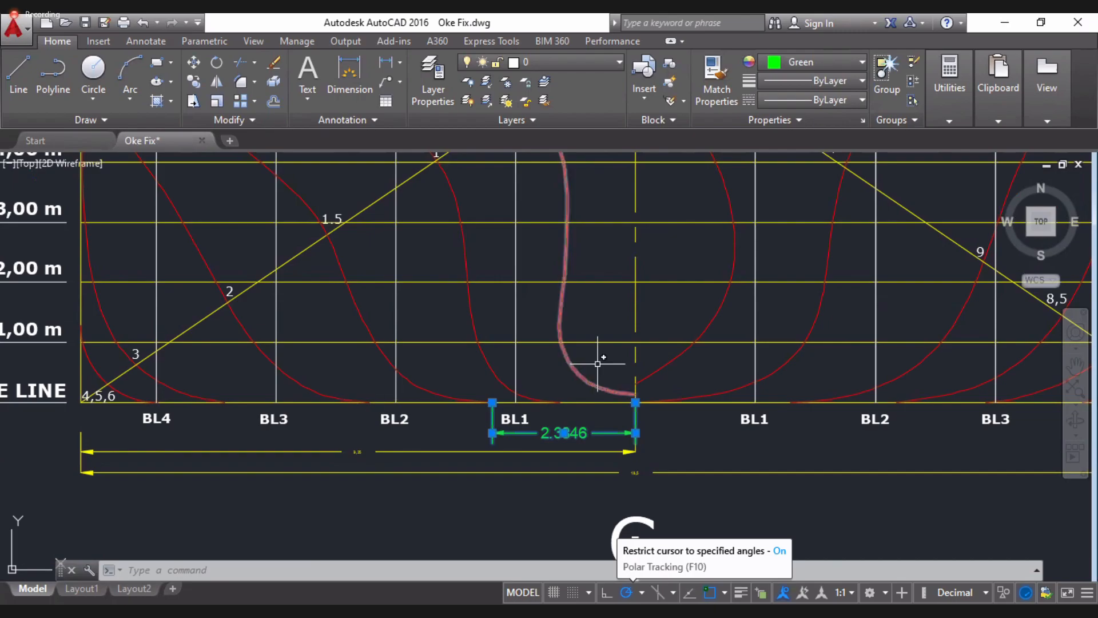
{"action": "middle_click_drag", "start_coordinate": [598, 363], "coordinate": [580, 436]}
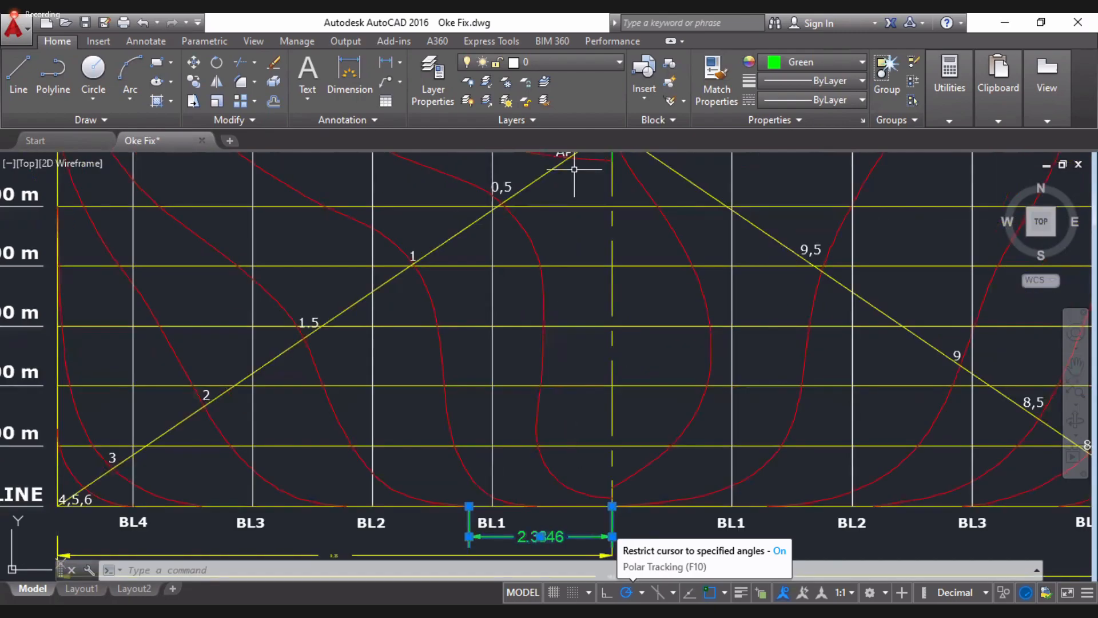
{"action": "middle_click_drag", "start_coordinate": [391, 354], "coordinate": [428, 308]}
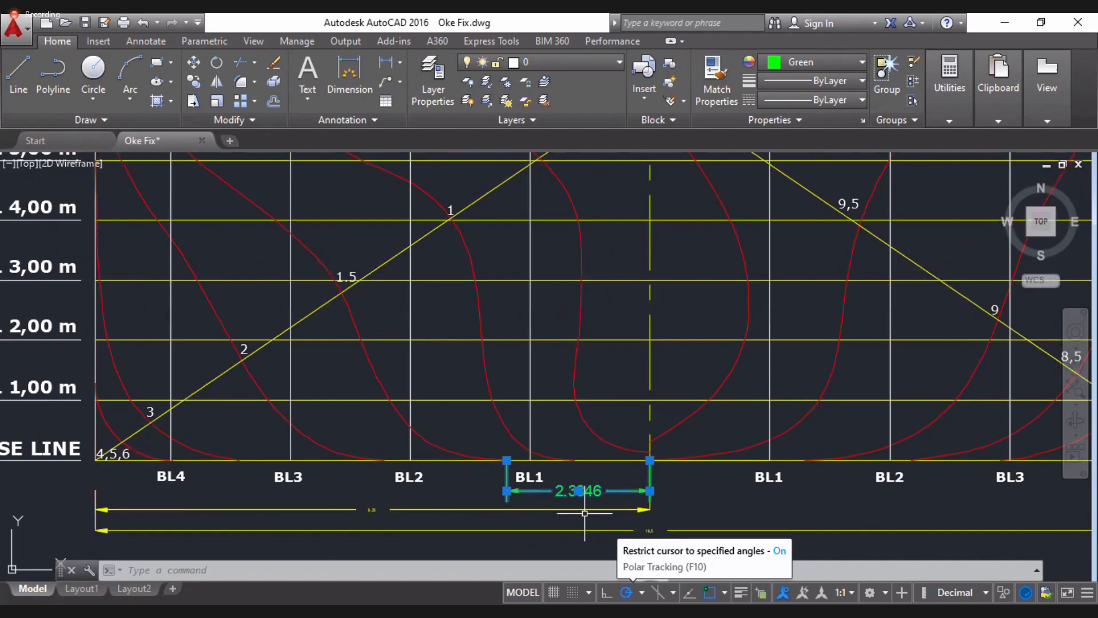
{"action": "scroll", "coordinate": [584, 513], "scroll_direction": "up", "scroll_amount": 2}
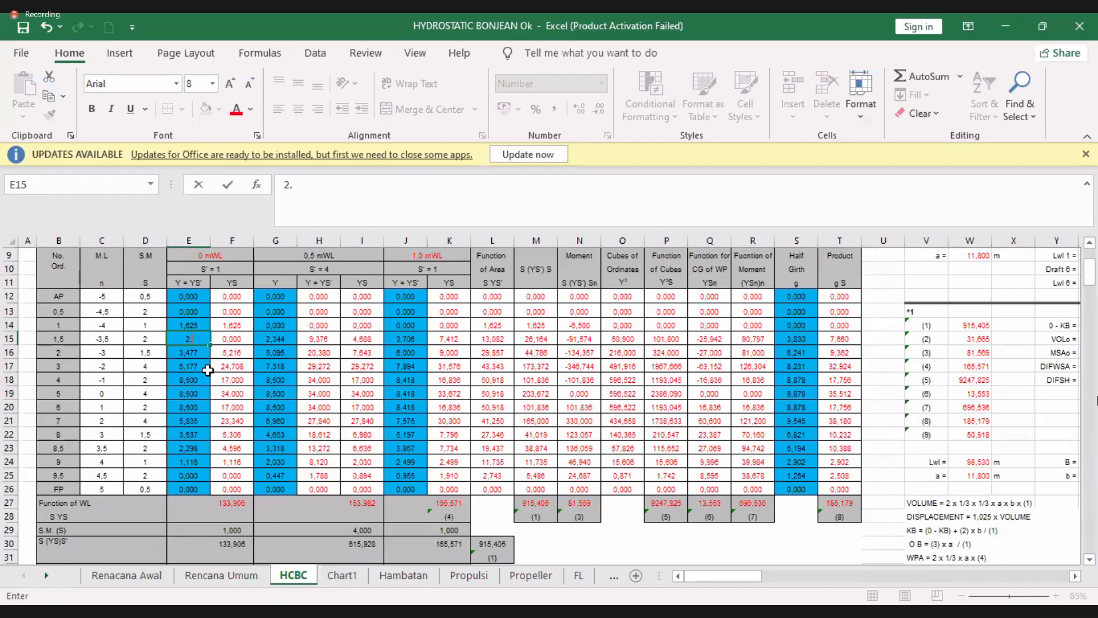
- Set the station 1,5 half-breadth at 0 mWL (E15) in Excel to 2,334, using a comma as the decimal separator
{"action": "type", "text": "334"}
{"action": "key", "text": "Return"}
{"action": "left_click", "coordinate": [197, 338]}
{"action": "left_click", "coordinate": [286, 185]}
{"action": "key", "text": "Right"}
{"action": "type", "text": ","}
{"action": "key", "text": "Return"}
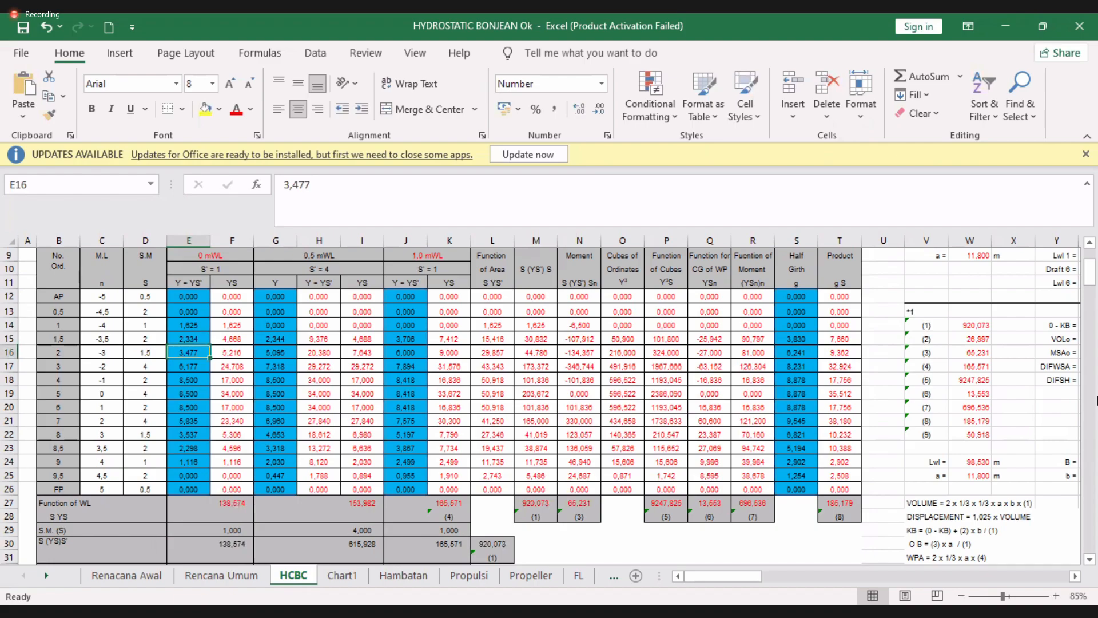
- Stretch the AutoCAD base line dimension to the foot of the station 2 curve and enter 4,442 for station 2 at 0 mWL (E16) in Excel
{"action": "key", "text": "alt+Tab"}
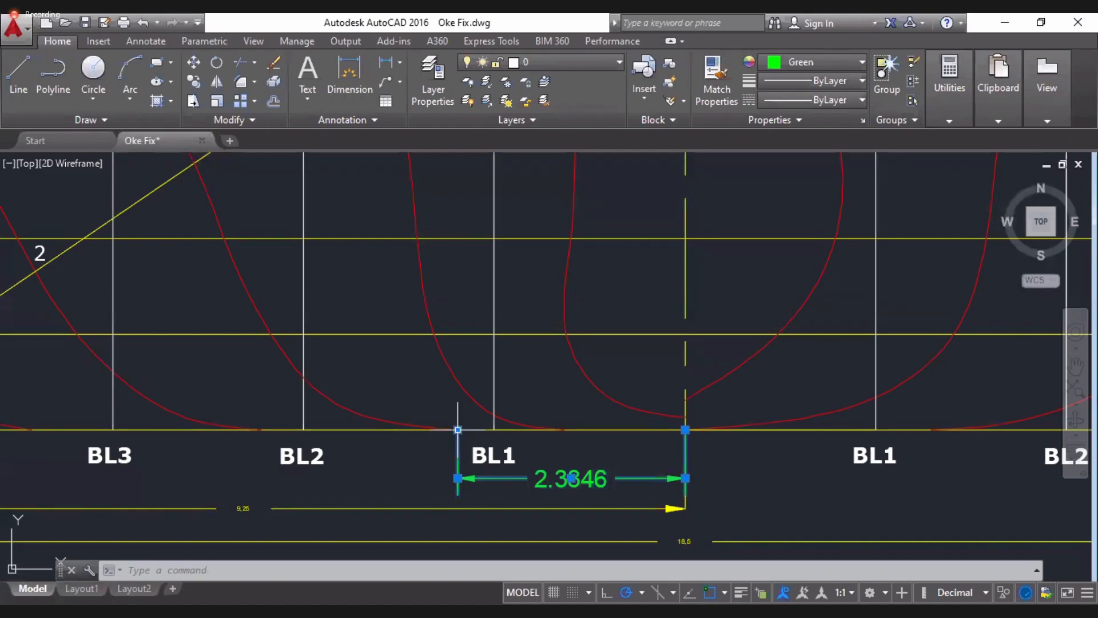
{"action": "left_click", "coordinate": [458, 430]}
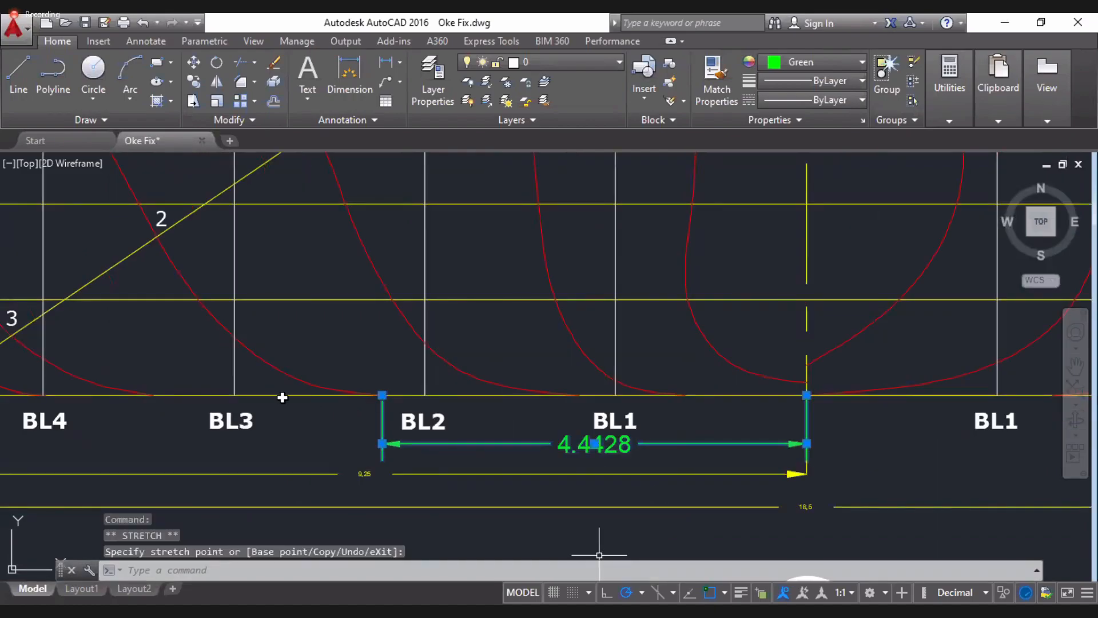
{"action": "key", "text": "alt+Tab"}
{"action": "type", "text": "4.442"}
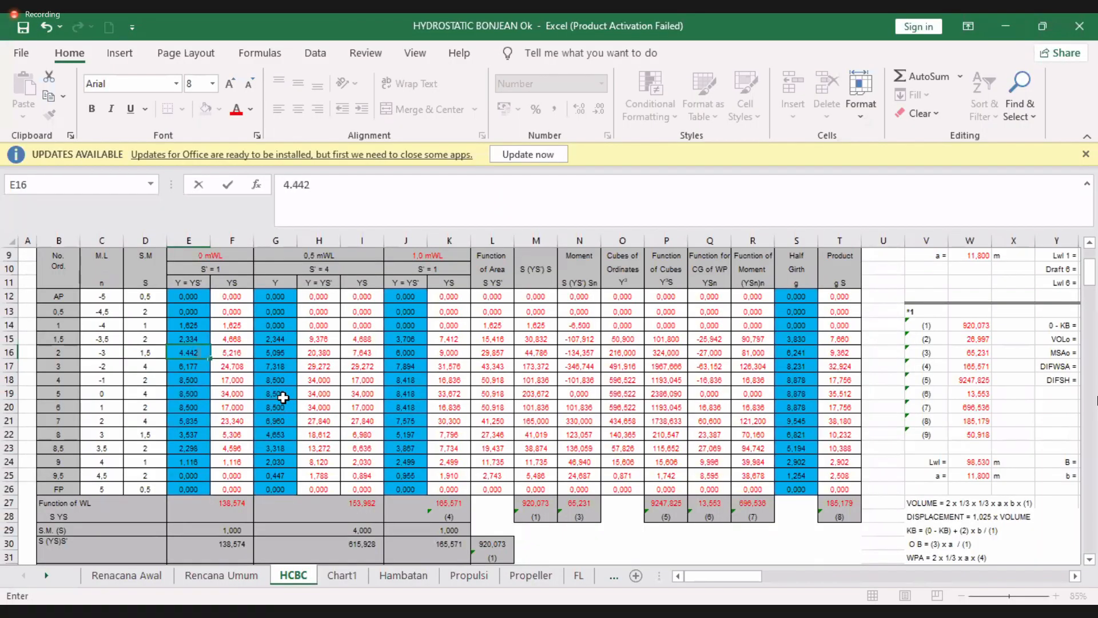
{"action": "key", "text": "Return"}
{"action": "left_click", "coordinate": [199, 352]}
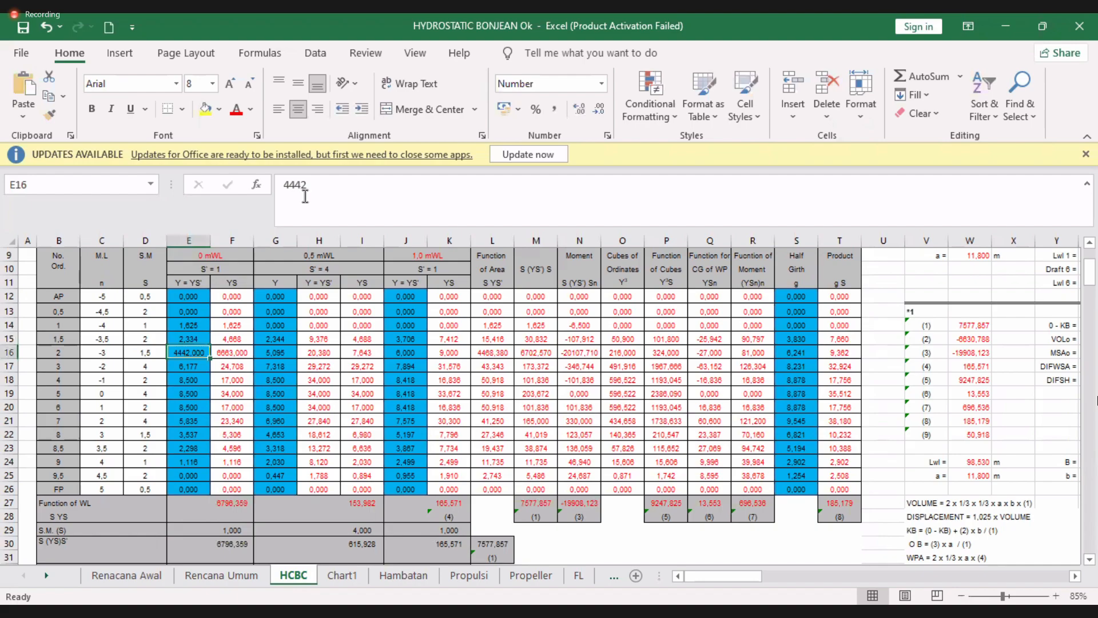
{"action": "type", "text": "4,442"}
{"action": "key", "text": "Return"}
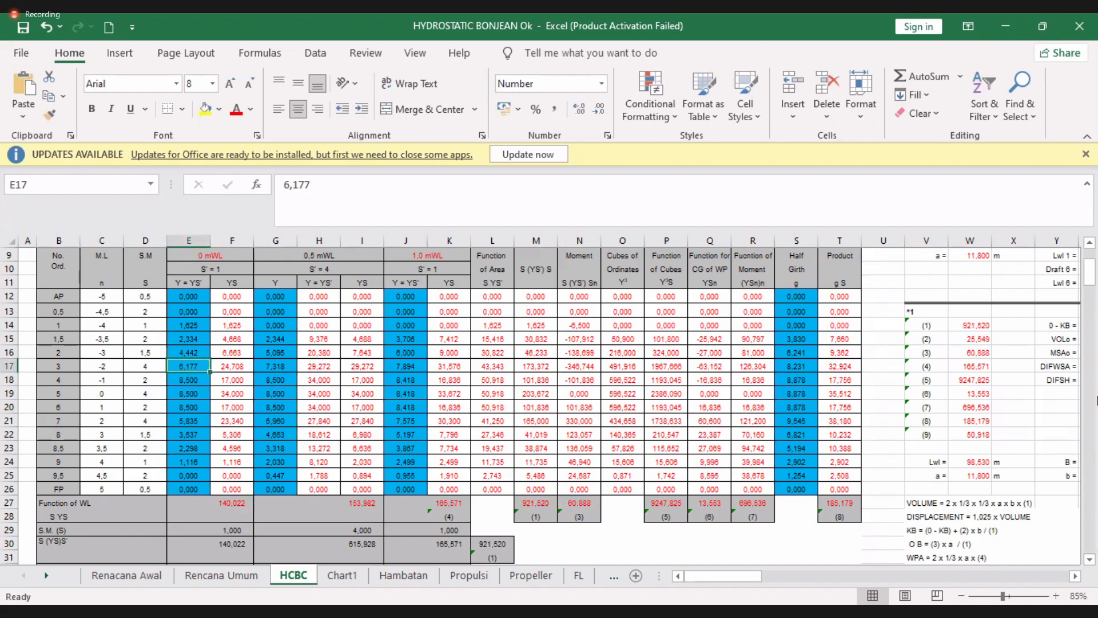
- Stretch the AutoCAD base line dimension to the foot of the station 3 curve and enter 6,848 for station 3 at 0 mWL (E17) in Excel
{"action": "key", "text": "alt+Tab"}
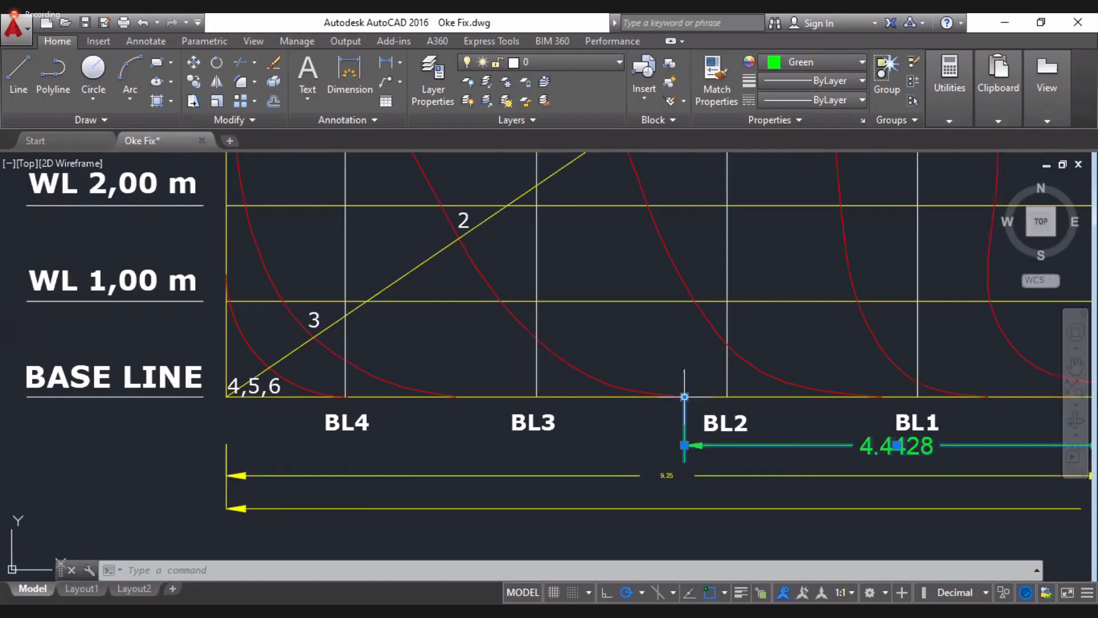
{"action": "left_click", "coordinate": [684, 396]}
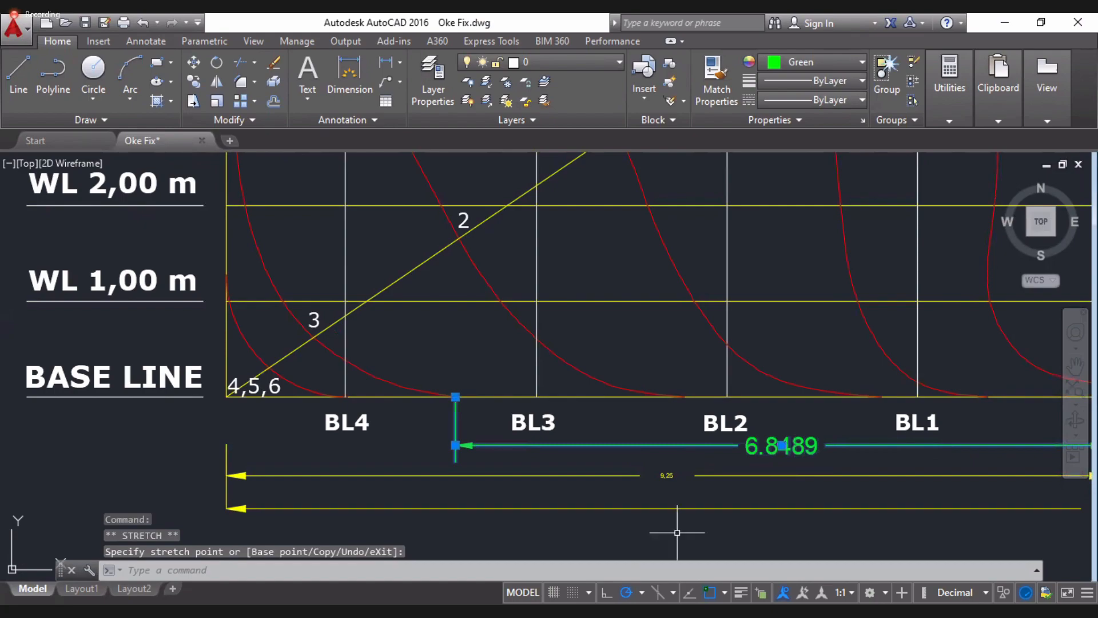
{"action": "key", "text": "alt+Tab"}
{"action": "type", "text": "6,848"}
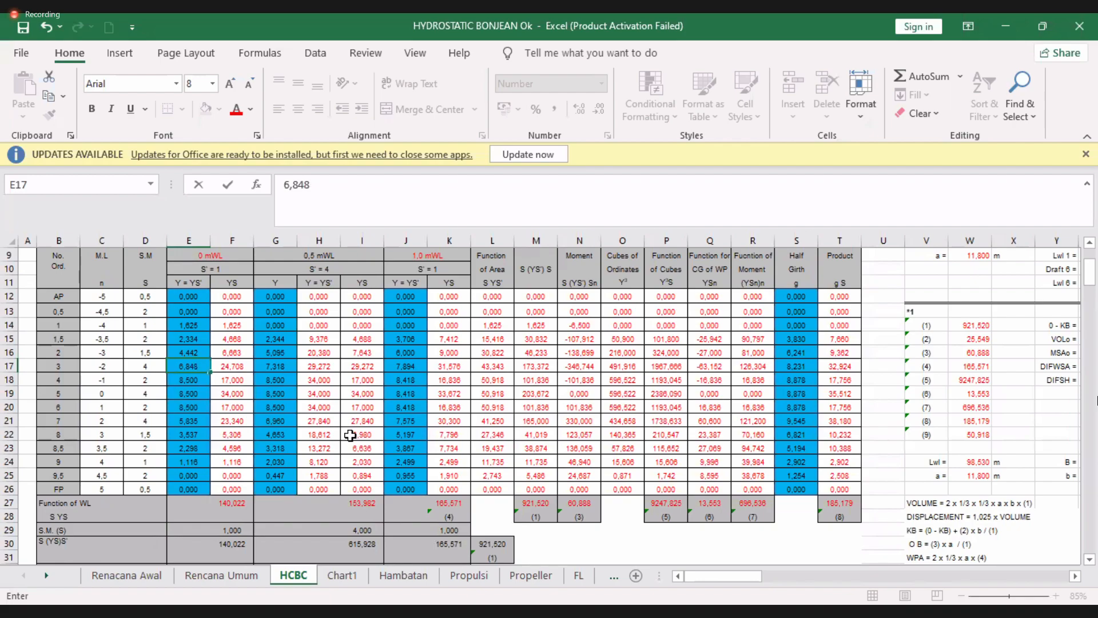
{"action": "key", "text": "Return"}
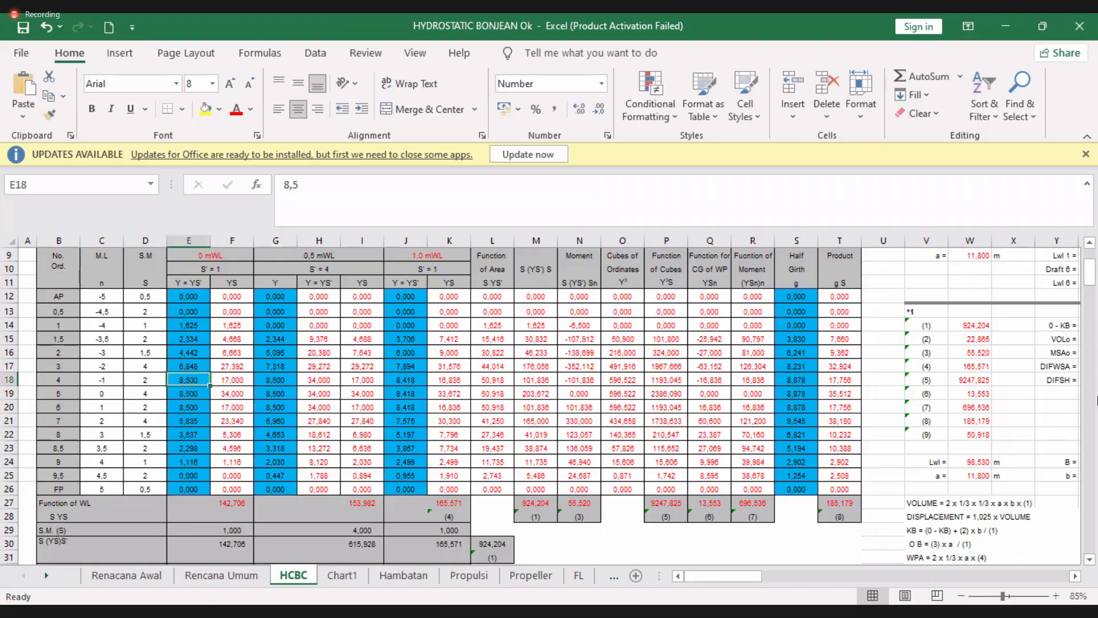
- Switch to AutoCAD and stretch the base line dimension to the foot of the station 4,5,6 curve near BL4
{"action": "key", "text": "alt+Tab"}
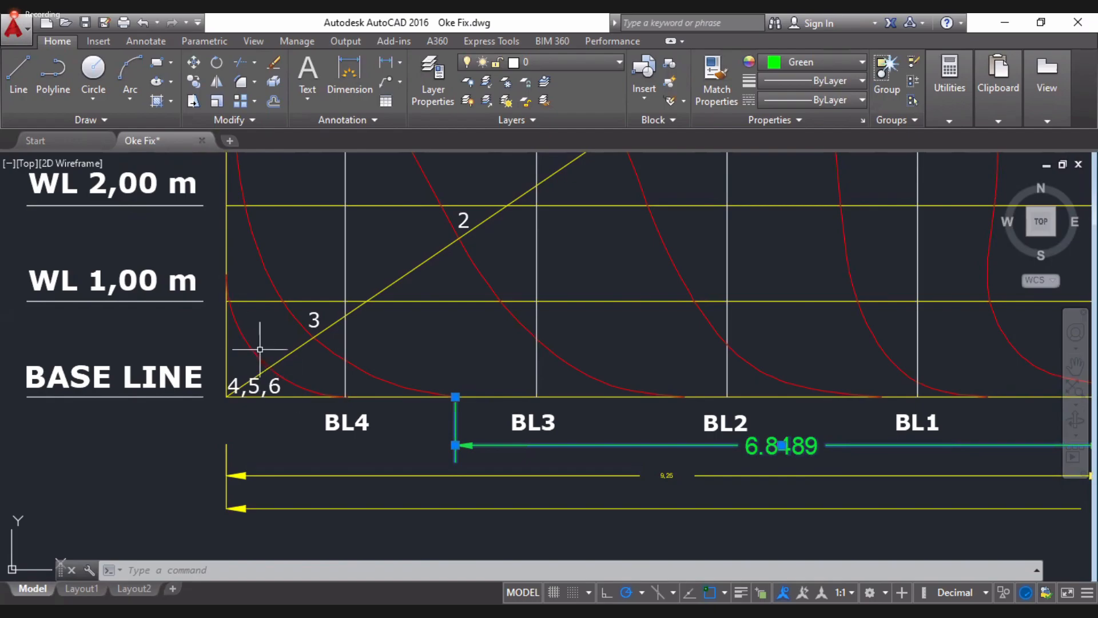
{"action": "left_click", "coordinate": [455, 397]}
{"action": "scroll", "coordinate": [346, 407], "scroll_direction": "up", "scroll_amount": 5}
{"action": "scroll", "coordinate": [345, 362], "scroll_direction": "up", "scroll_amount": 4}
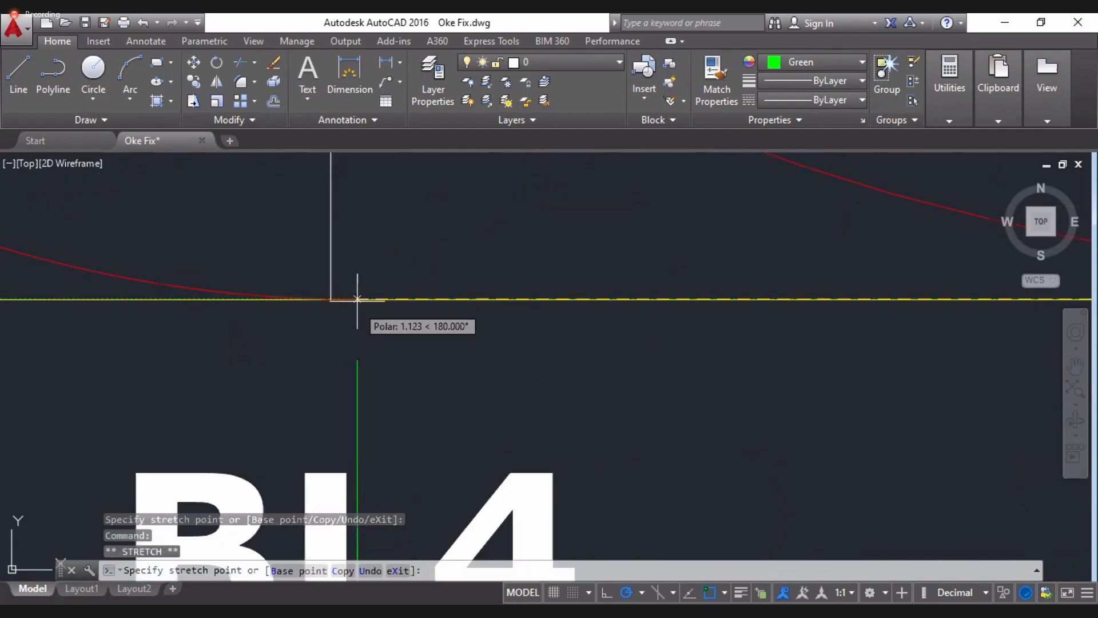
{"action": "left_click", "coordinate": [355, 299]}
{"action": "scroll", "coordinate": [356, 298], "scroll_direction": "down", "scroll_amount": 6}
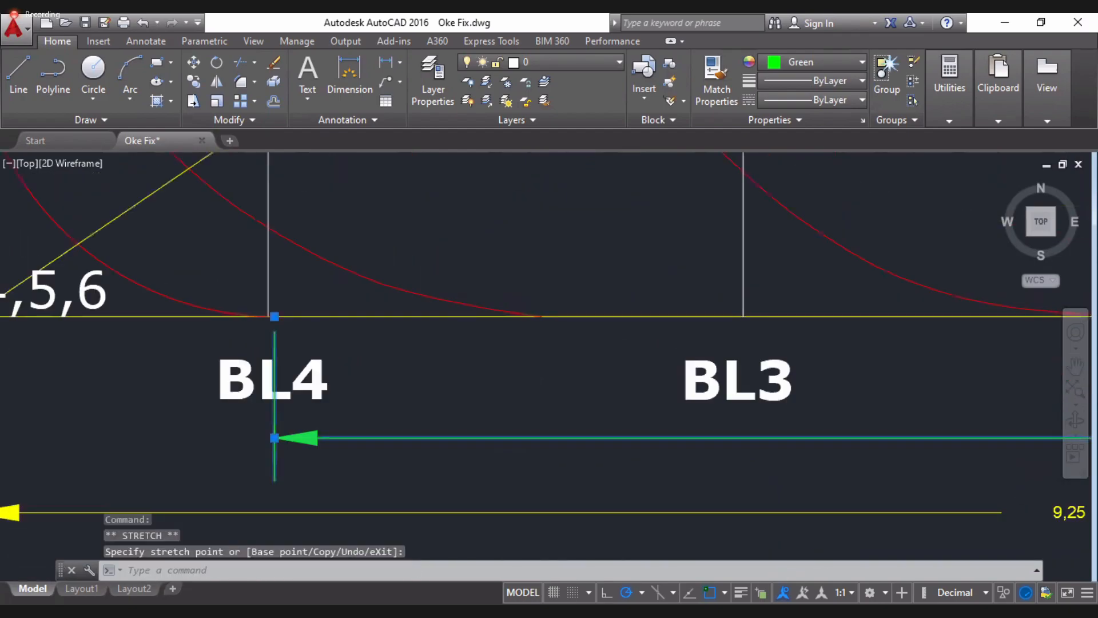
{"action": "scroll", "coordinate": [256, 328], "scroll_direction": "down", "scroll_amount": 4}
{"action": "scroll", "coordinate": [663, 388], "scroll_direction": "up", "scroll_amount": 2}
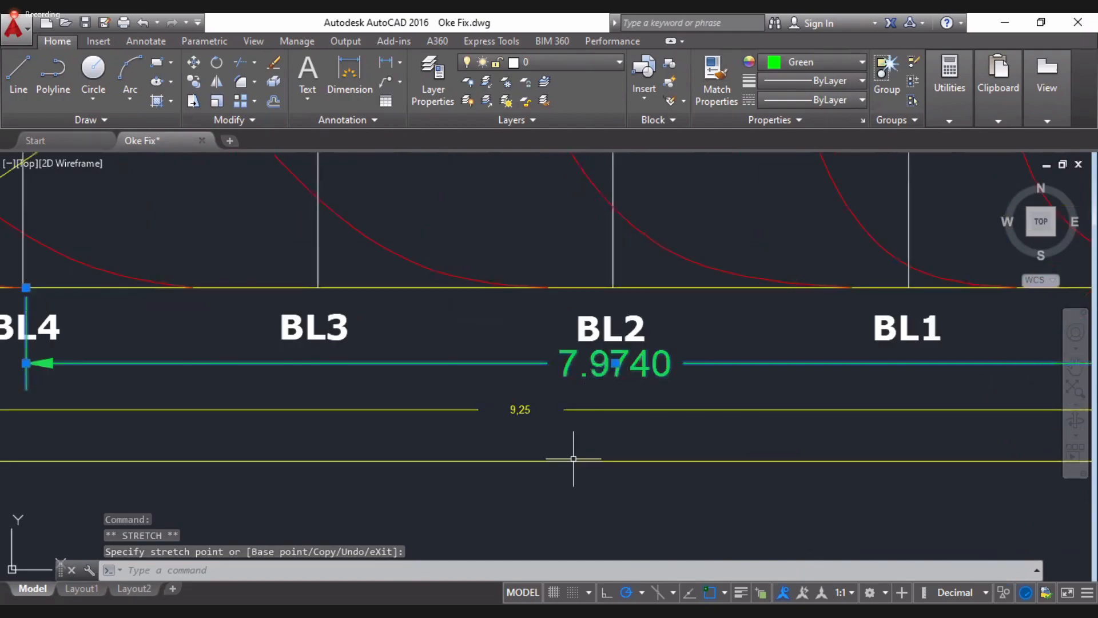
{"action": "scroll", "coordinate": [573, 458], "scroll_direction": "down", "scroll_amount": 2}
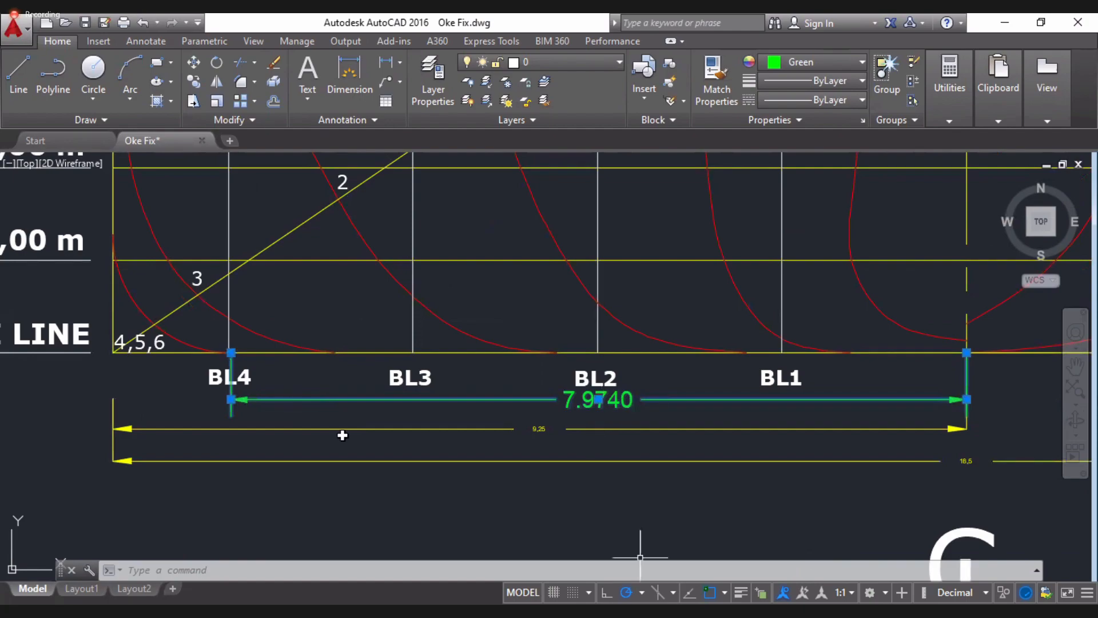
- Enter 7,974 for station 4 at 0 mWL (E18) in Excel and fill it down to stations 5 and 6 (E19:E20)
{"action": "key", "text": "alt+Tab"}
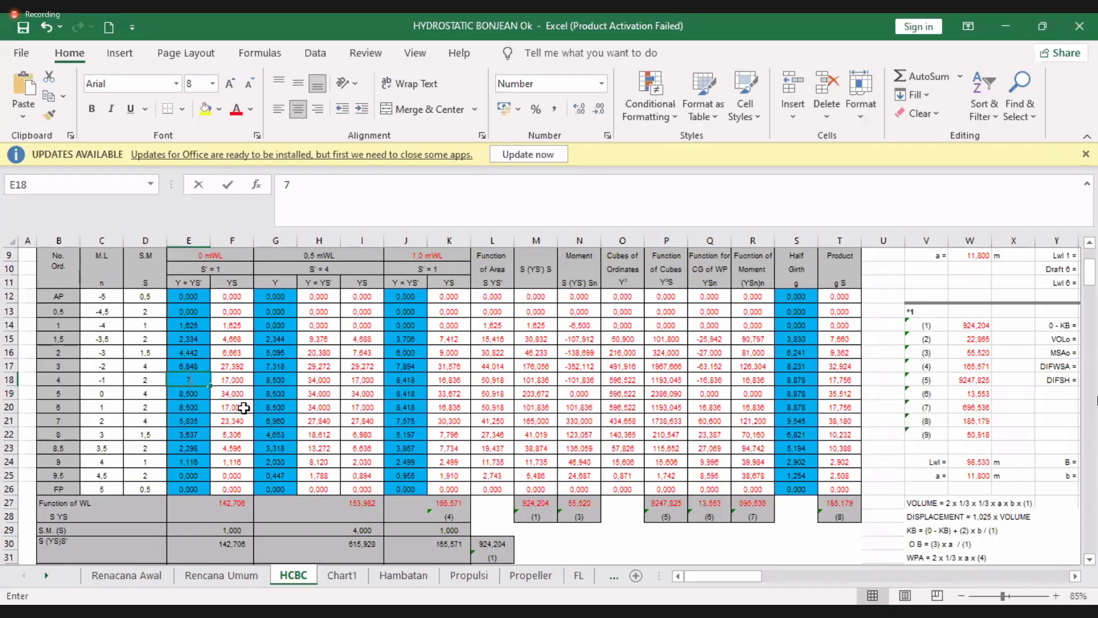
{"action": "type", "text": ",974"}
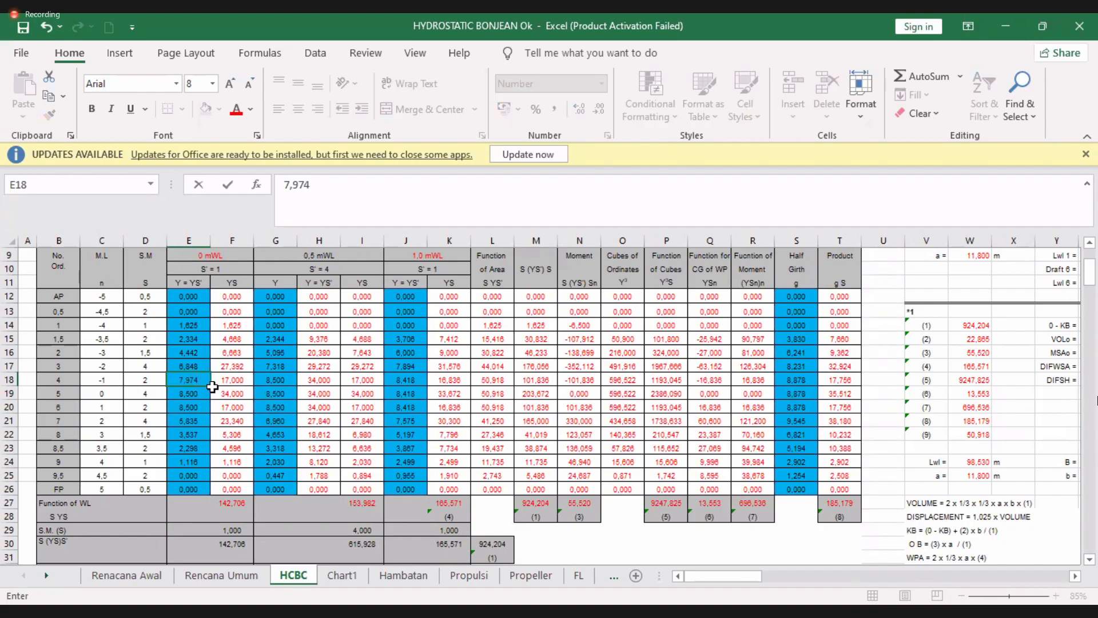
{"action": "key", "text": "Return"}
{"action": "key", "text": "Up"}
{"action": "left_click_drag", "start_coordinate": [213, 384], "coordinate": [194, 435]}
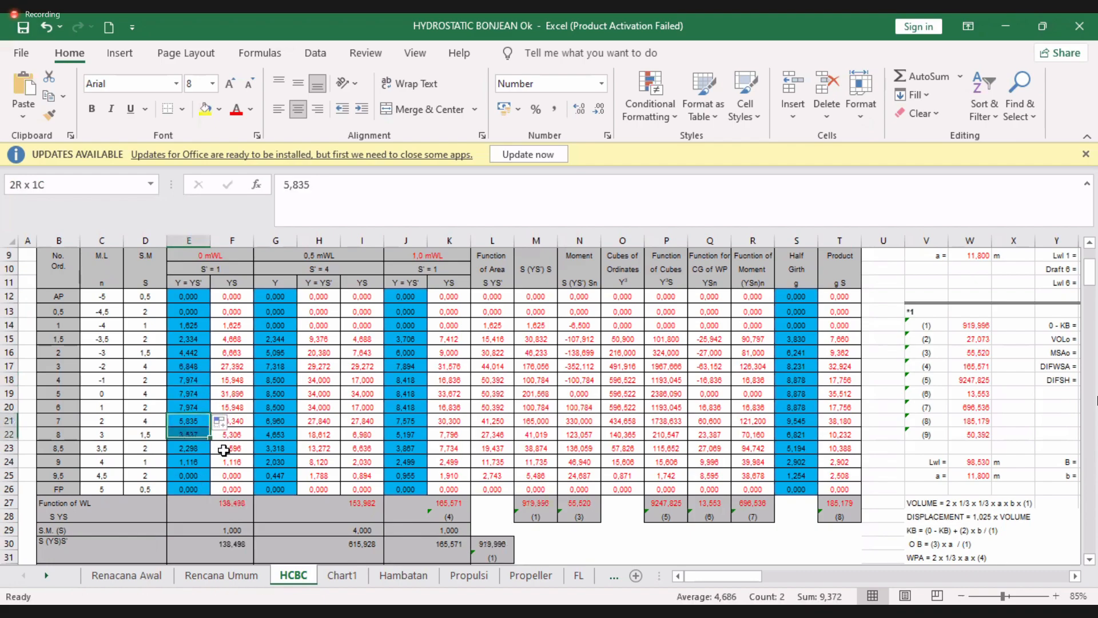
{"action": "key", "text": "ctrl+shift+Down"}
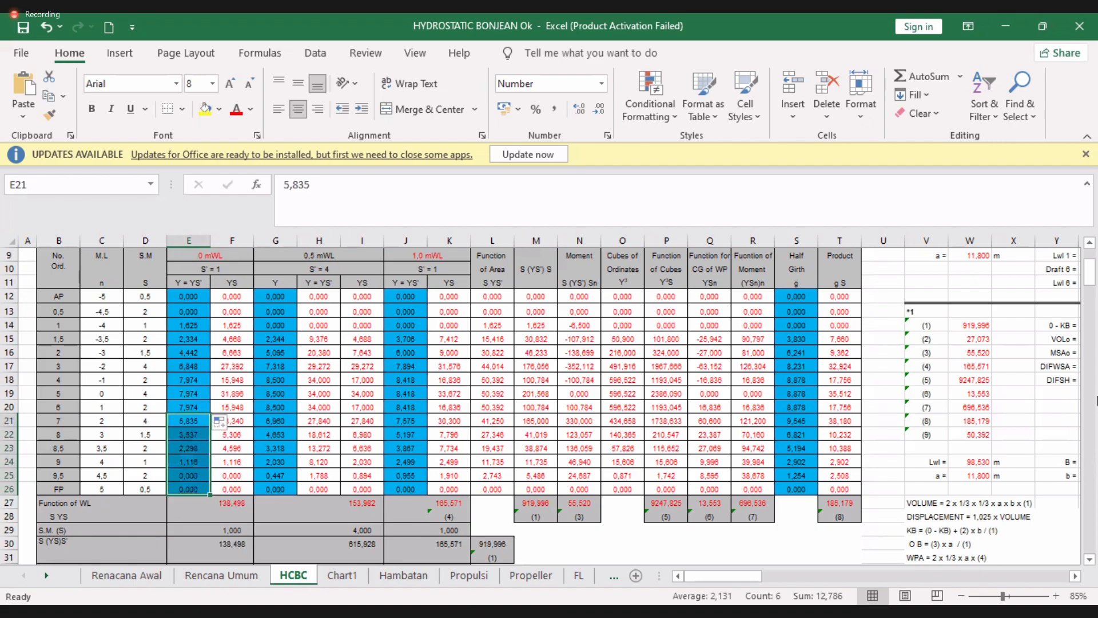
- Switch to AutoCAD and stretch the base line dimension's outer end across the centreline to the foot of the station 9 curve
{"action": "key", "text": "alt+Tab"}
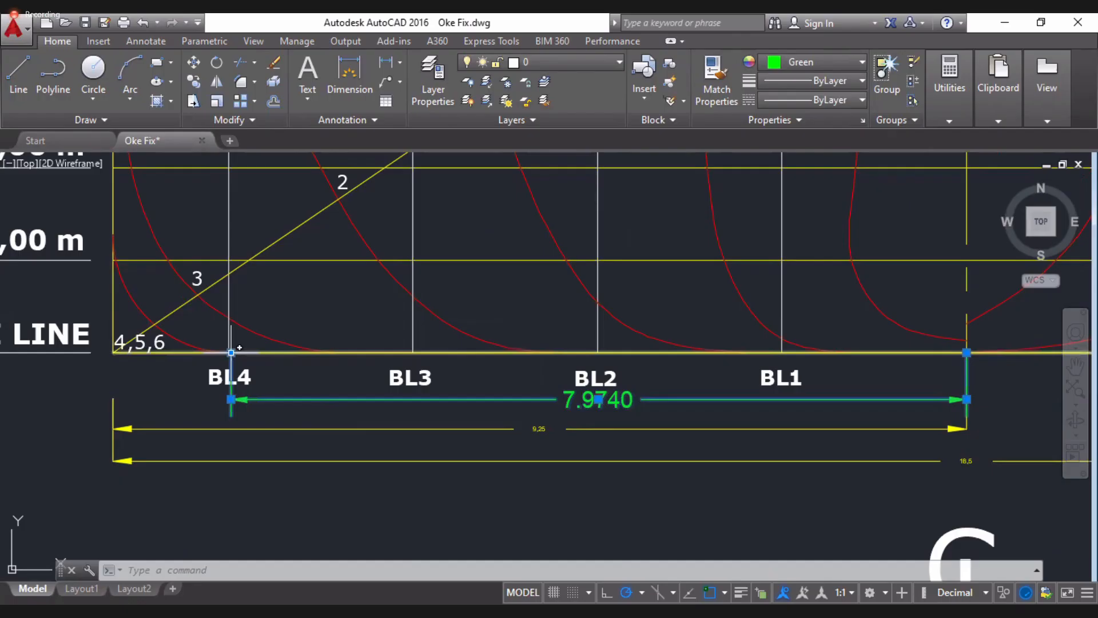
{"action": "left_click", "coordinate": [231, 352]}
{"action": "scroll", "coordinate": [352, 336], "scroll_direction": "up", "scroll_amount": 5}
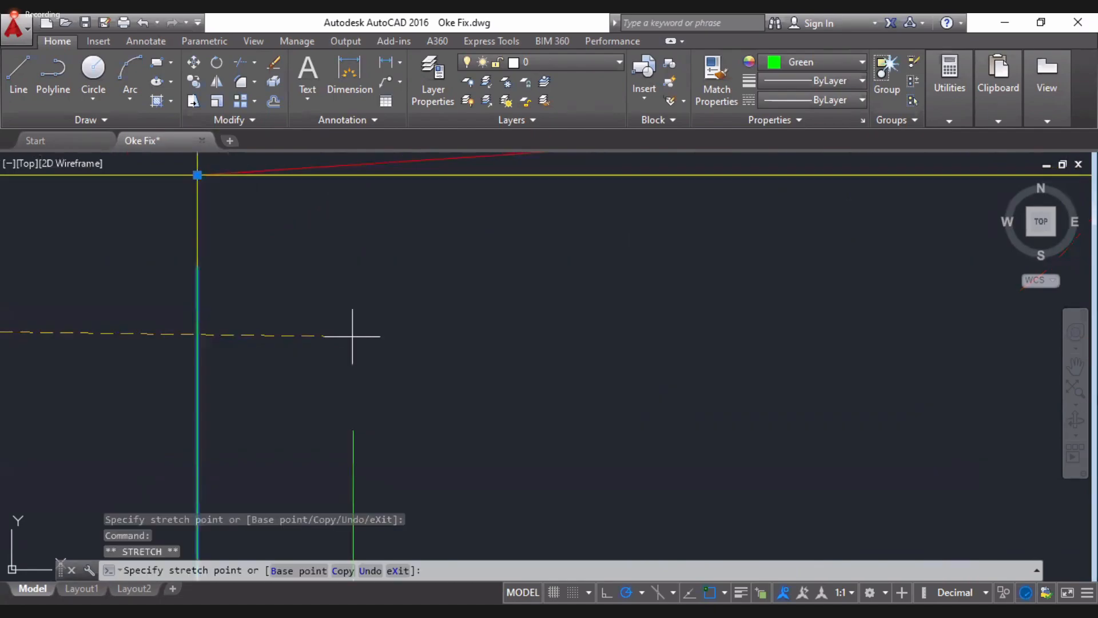
{"action": "scroll", "coordinate": [342, 378], "scroll_direction": "down", "scroll_amount": 5}
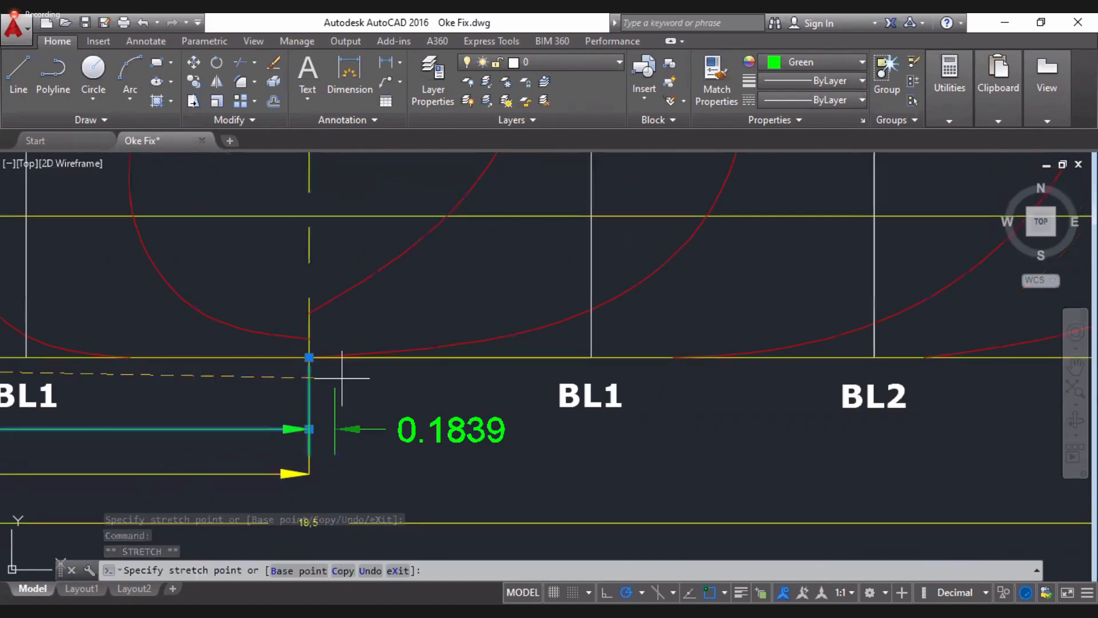
{"action": "scroll", "coordinate": [456, 388], "scroll_direction": "down", "scroll_amount": 2}
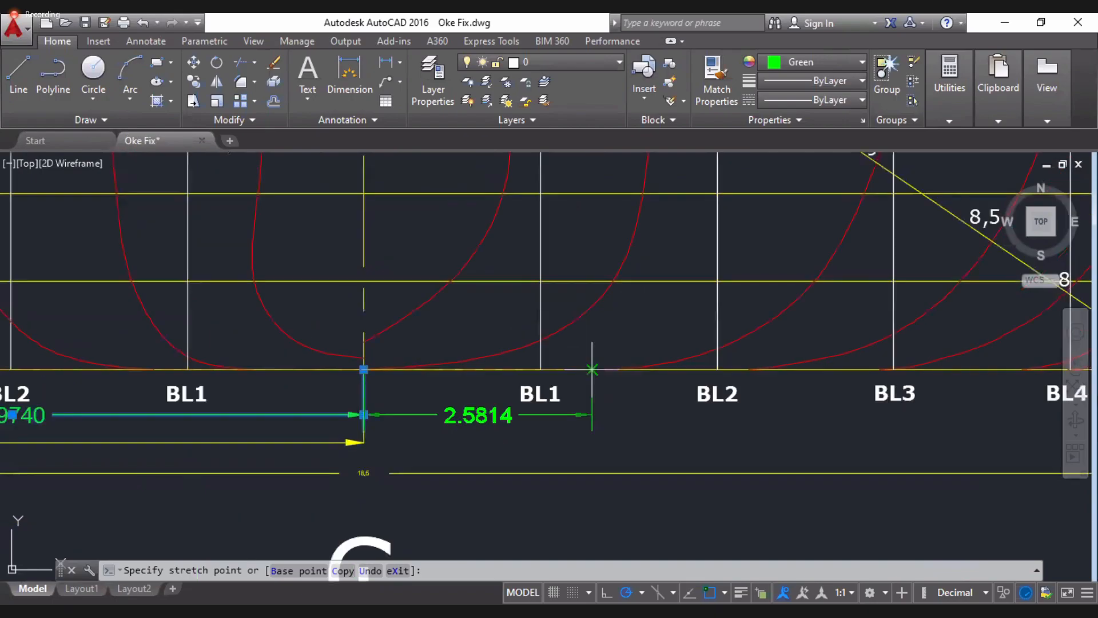
{"action": "left_click", "coordinate": [592, 369]}
{"action": "key", "text": "Escape"}
- Examine where the station 9,5, 9 and FP curves meet the centreline and base line on the forward half of the body plan
{"action": "left_click", "coordinate": [400, 368]}
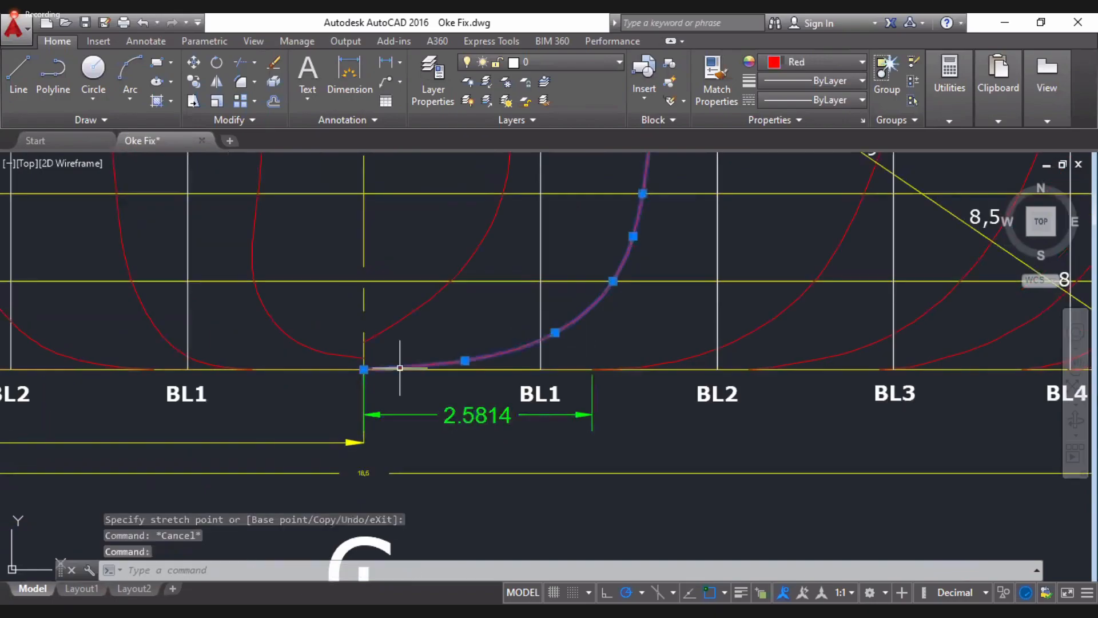
{"action": "scroll", "coordinate": [363, 368], "scroll_direction": "up", "scroll_amount": 4}
{"action": "scroll", "coordinate": [361, 366], "scroll_direction": "up", "scroll_amount": 3}
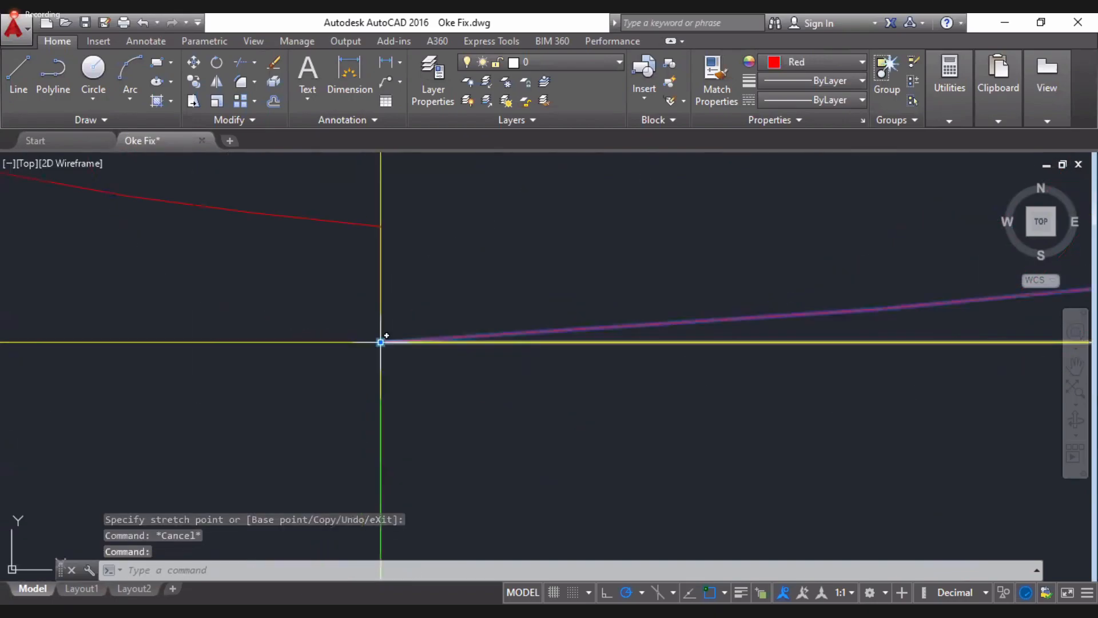
{"action": "scroll", "coordinate": [387, 336], "scroll_direction": "down", "scroll_amount": 3}
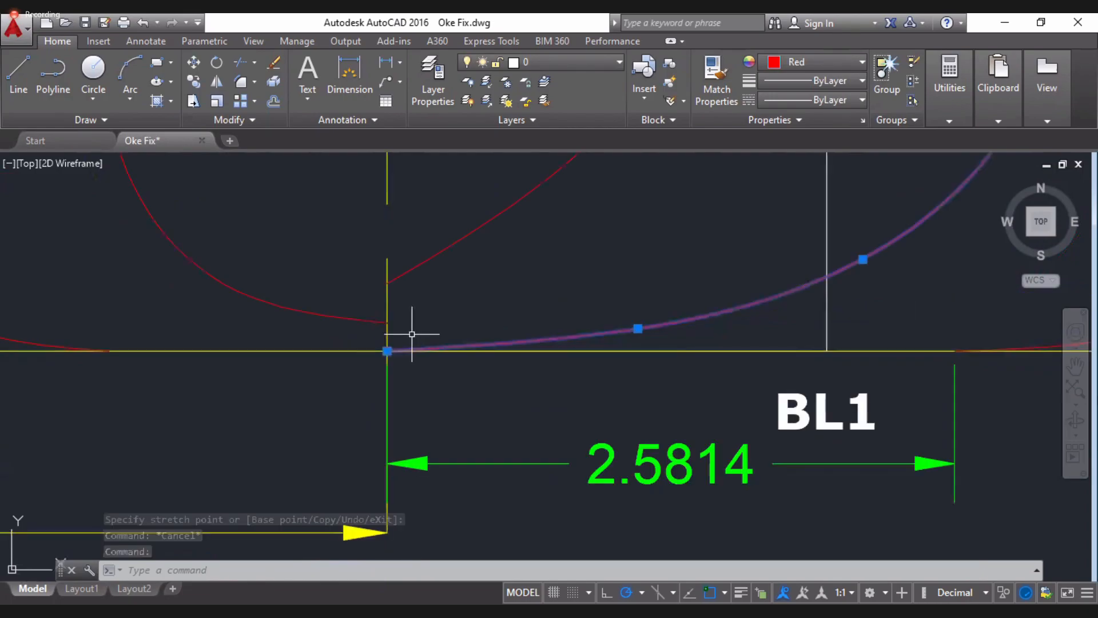
{"action": "scroll", "coordinate": [379, 364], "scroll_direction": "down", "scroll_amount": 3}
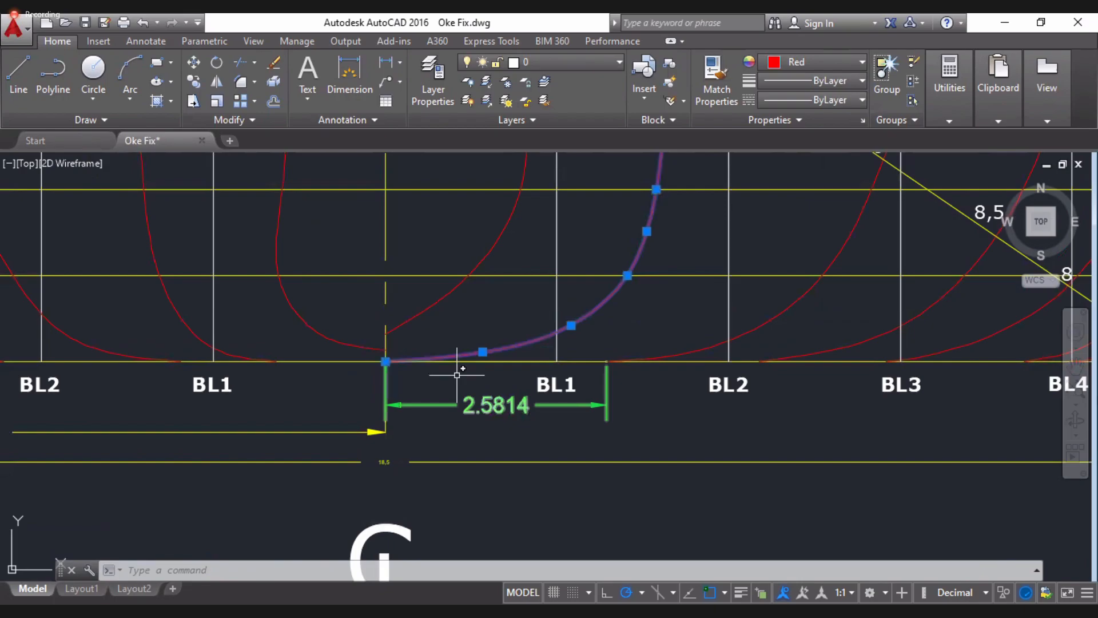
{"action": "scroll", "coordinate": [400, 375], "scroll_direction": "down", "scroll_amount": 4}
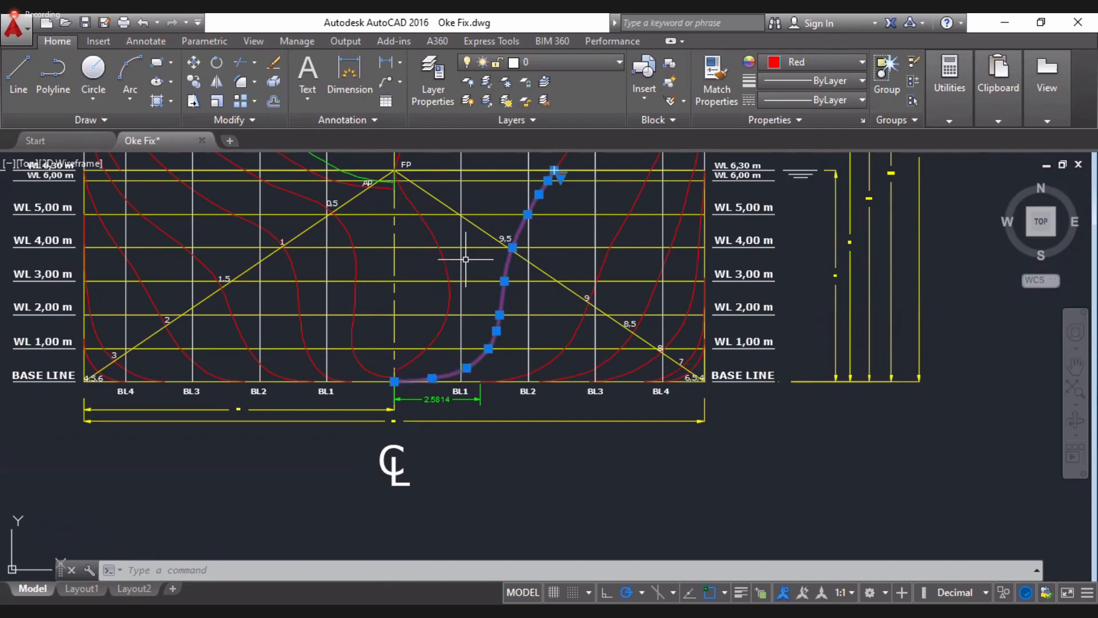
{"action": "scroll", "coordinate": [568, 337], "scroll_direction": "up", "scroll_amount": 2}
{"action": "left_click", "coordinate": [573, 339]}
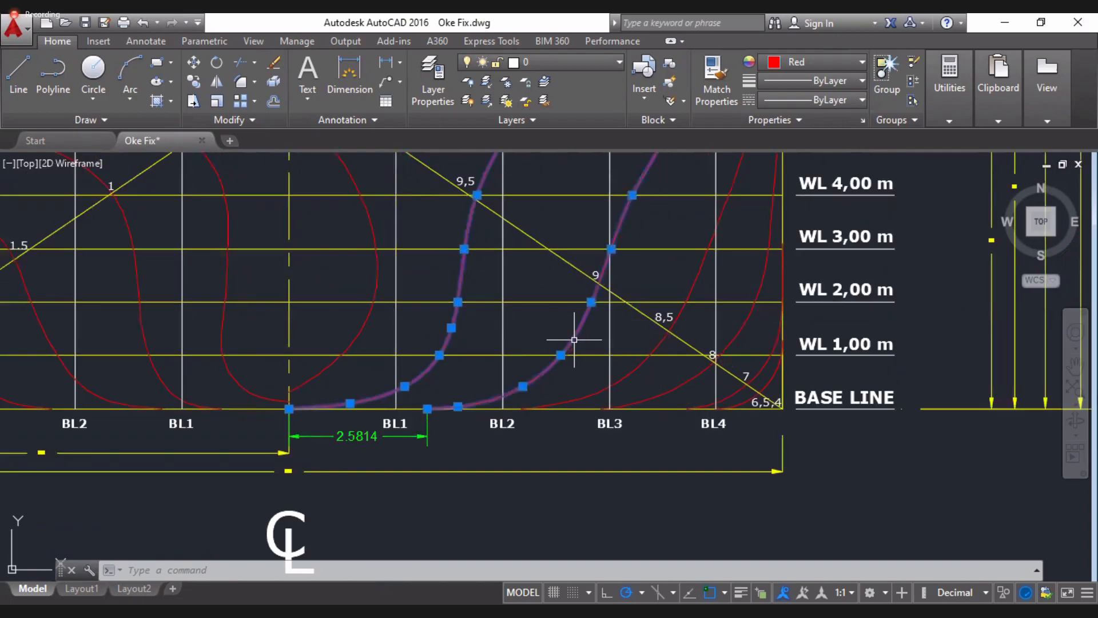
{"action": "left_click", "coordinate": [574, 339], "text": "shift"}
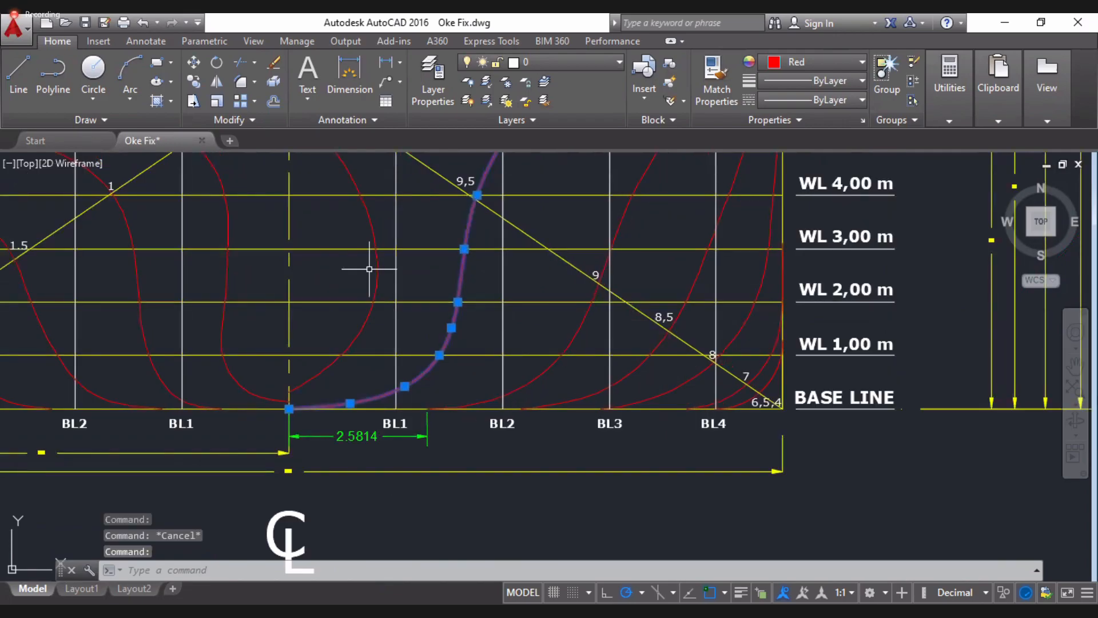
{"action": "left_click", "coordinate": [372, 269]}
{"action": "key", "text": "Escape"}
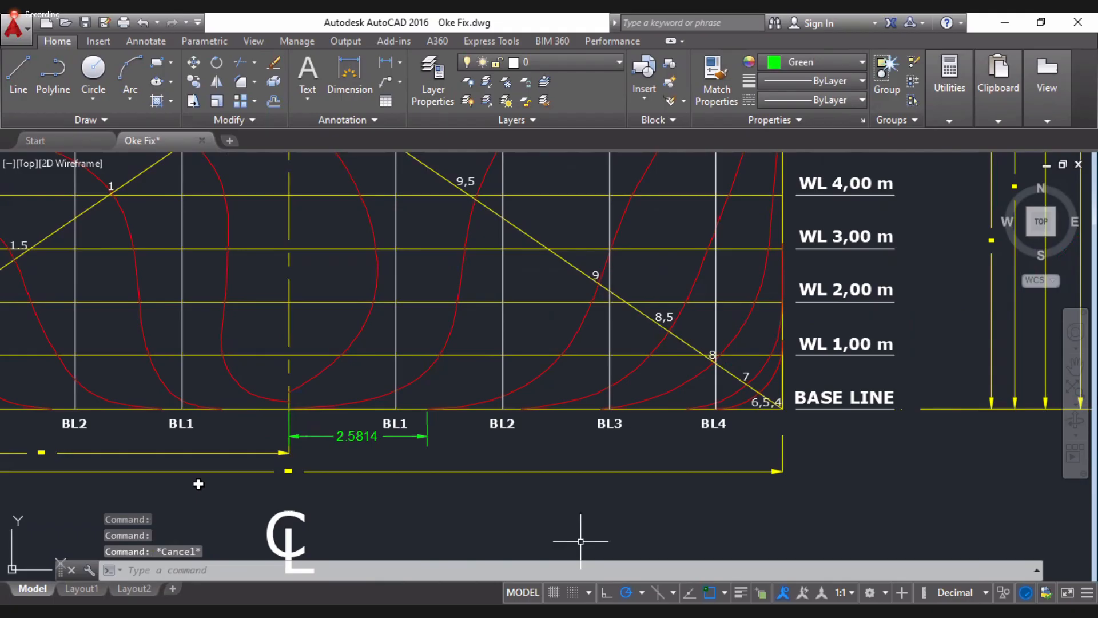
- Enter 2,581 in Excel as the station 9 half-breadth at 0 mWL (E24), checking it against the AutoCAD dimension
{"action": "key", "text": "alt+Tab"}
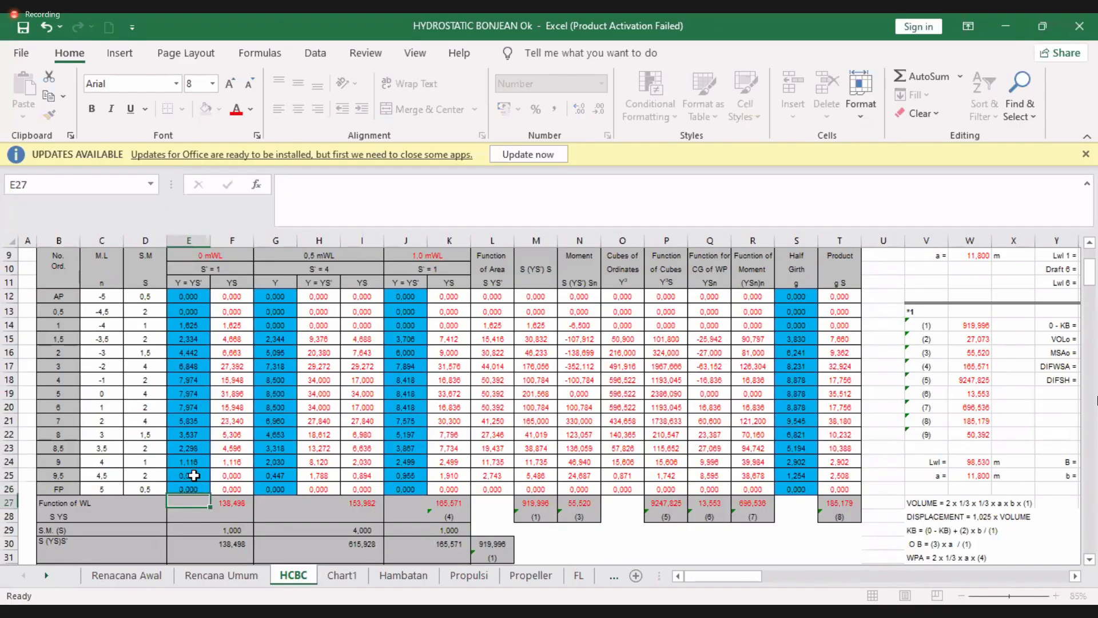
{"action": "left_click", "coordinate": [189, 462]}
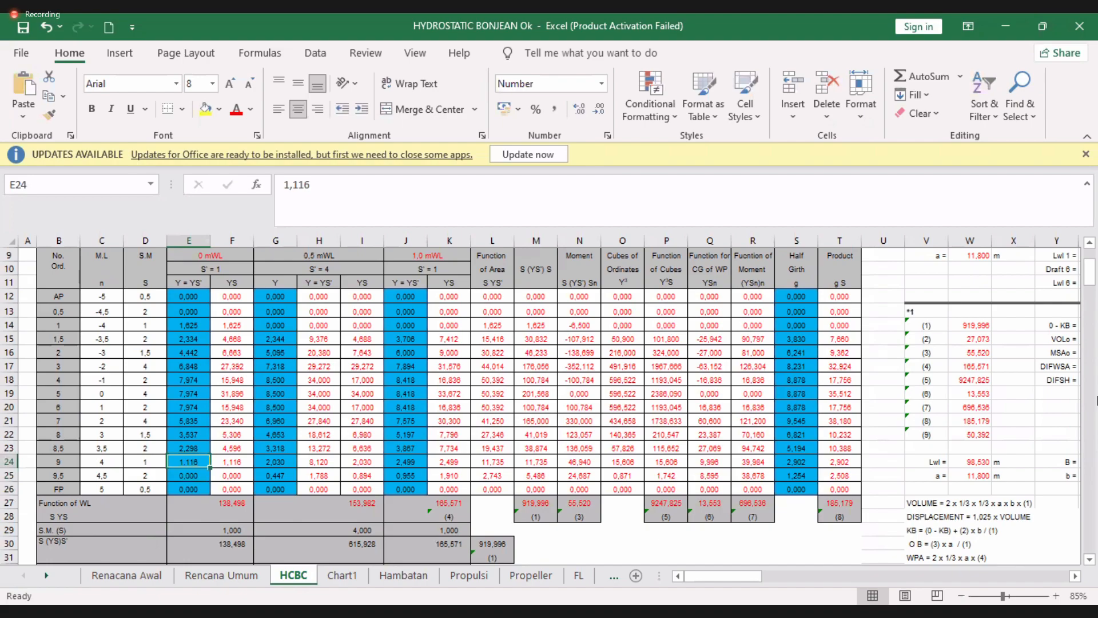
{"action": "key", "text": "alt+Tab"}
{"action": "scroll", "coordinate": [369, 447], "scroll_direction": "up", "scroll_amount": 2}
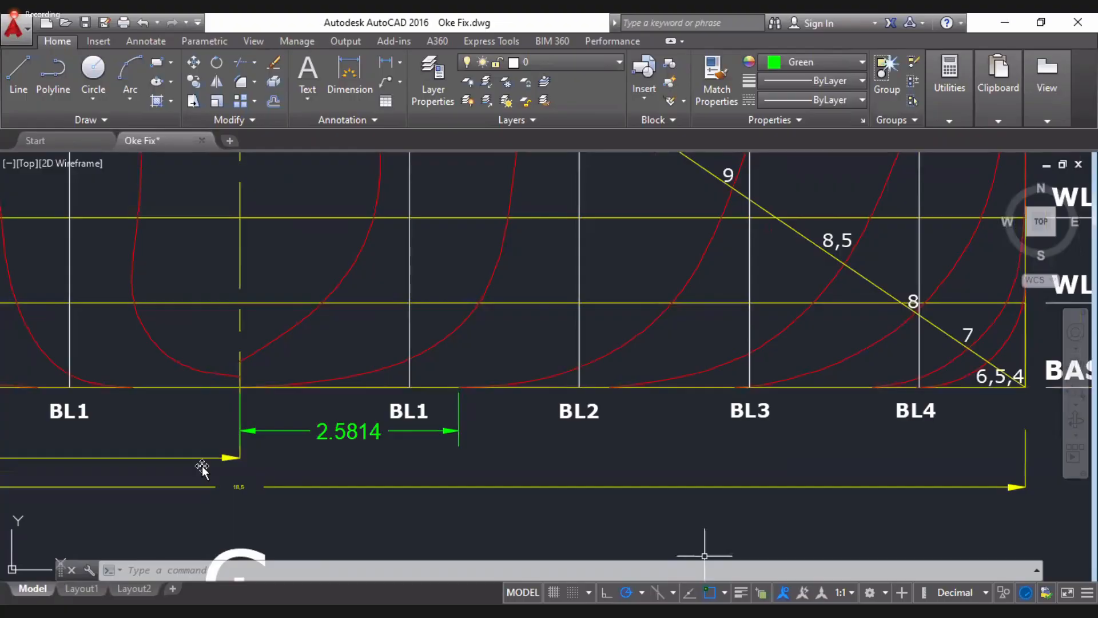
{"action": "key", "text": "alt+Tab"}
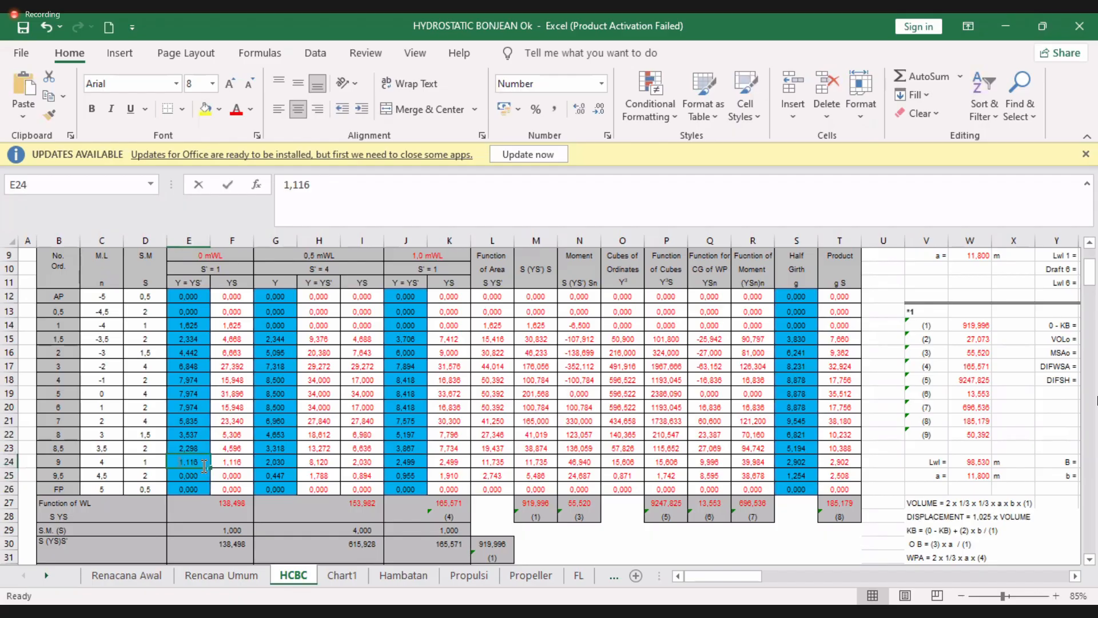
{"action": "type", "text": "2,581"}
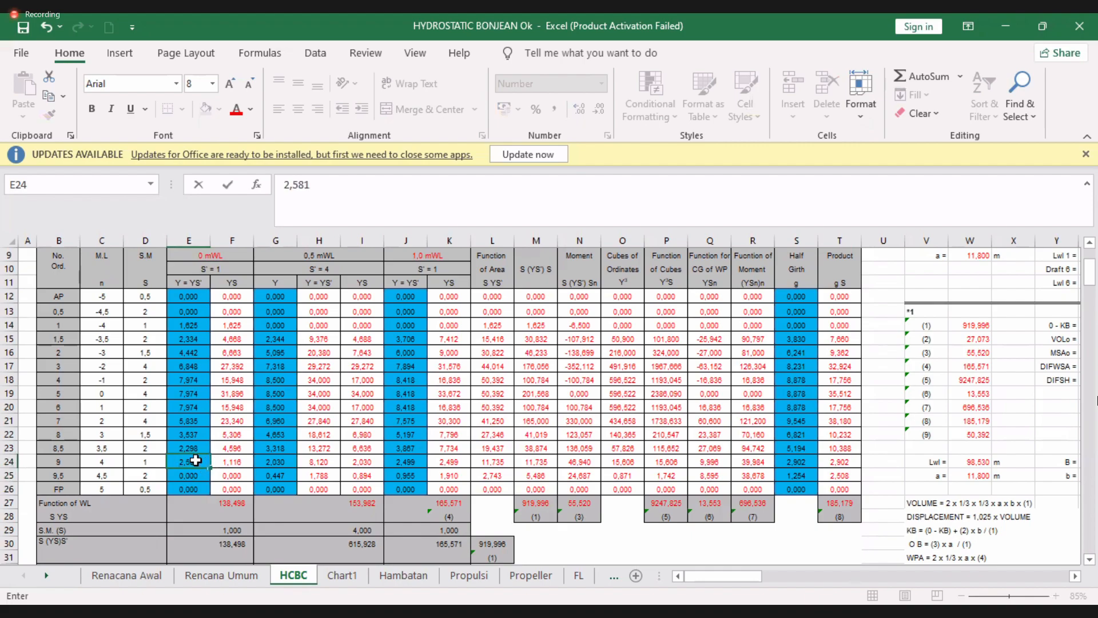
{"action": "key", "text": "Return"}
{"action": "key", "text": "Up"}
{"action": "key", "text": "Up"}
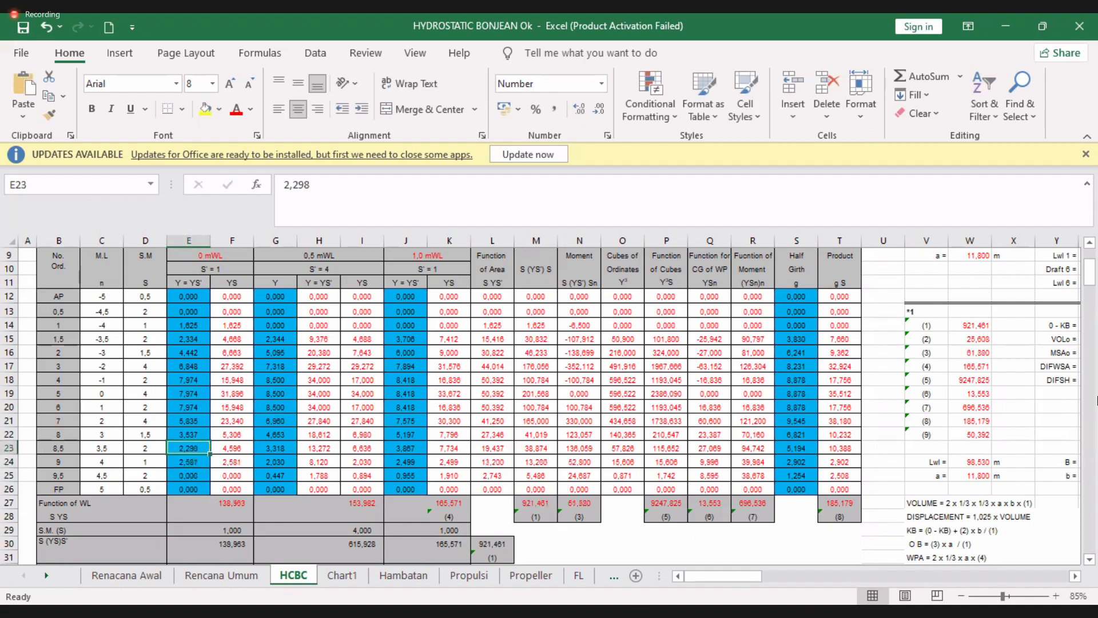
- Switch to AutoCAD and stretch the base line dimension from the station 9 curve to the foot of the station 8,5 curve
{"action": "key", "text": "alt+Tab"}
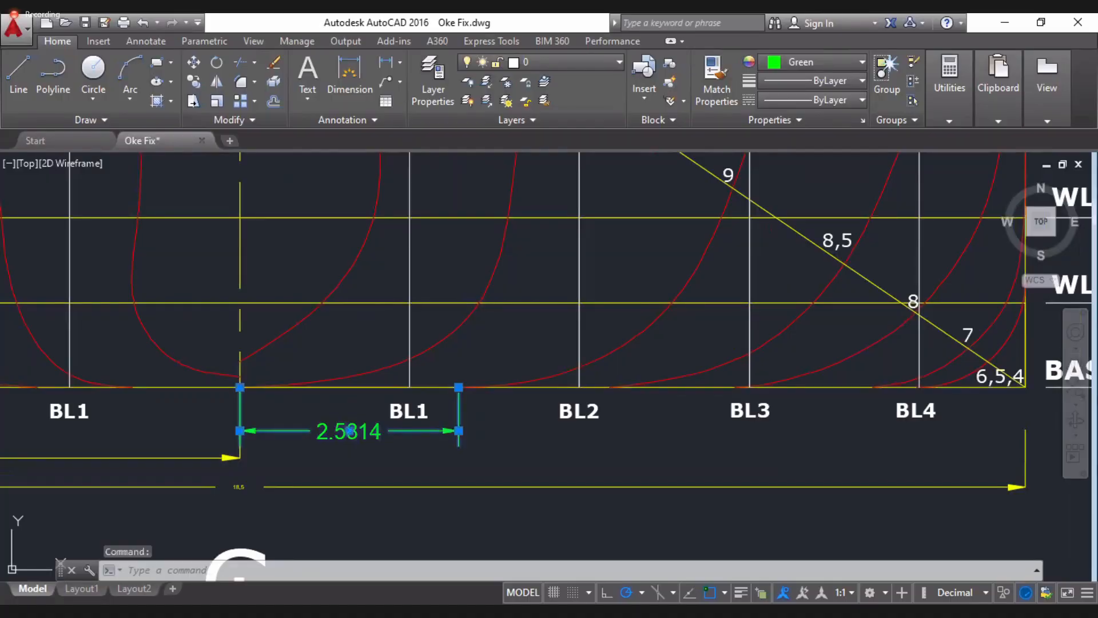
{"action": "left_click", "coordinate": [458, 387]}
{"action": "scroll", "coordinate": [612, 395], "scroll_direction": "up", "scroll_amount": 4}
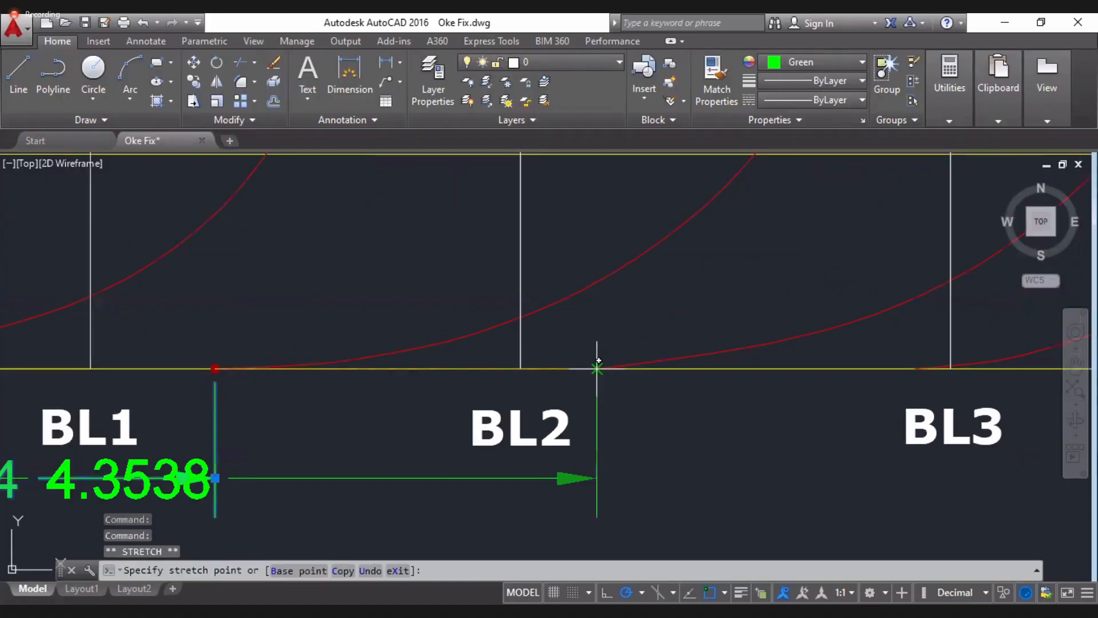
{"action": "left_click", "coordinate": [596, 366]}
{"action": "scroll", "coordinate": [641, 367], "scroll_direction": "down", "scroll_amount": 6}
{"action": "scroll", "coordinate": [381, 505], "scroll_direction": "up", "scroll_amount": 4}
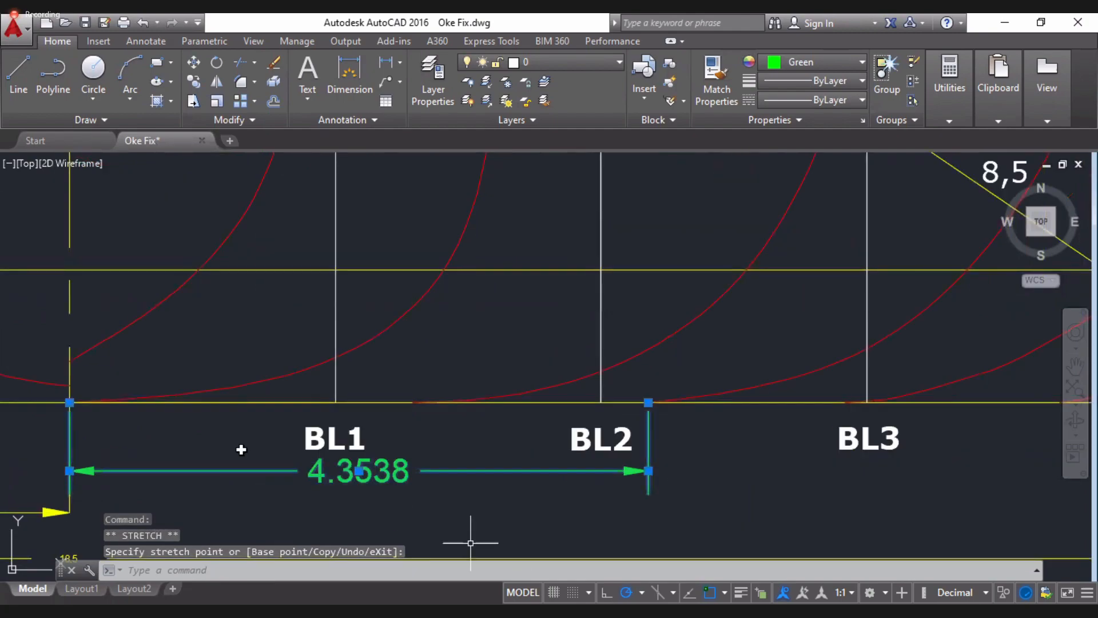
- Enter 4,353 in Excel as the station 8,5 half-breadth at 0 mWL (E23)
{"action": "key", "text": "alt+Tab"}
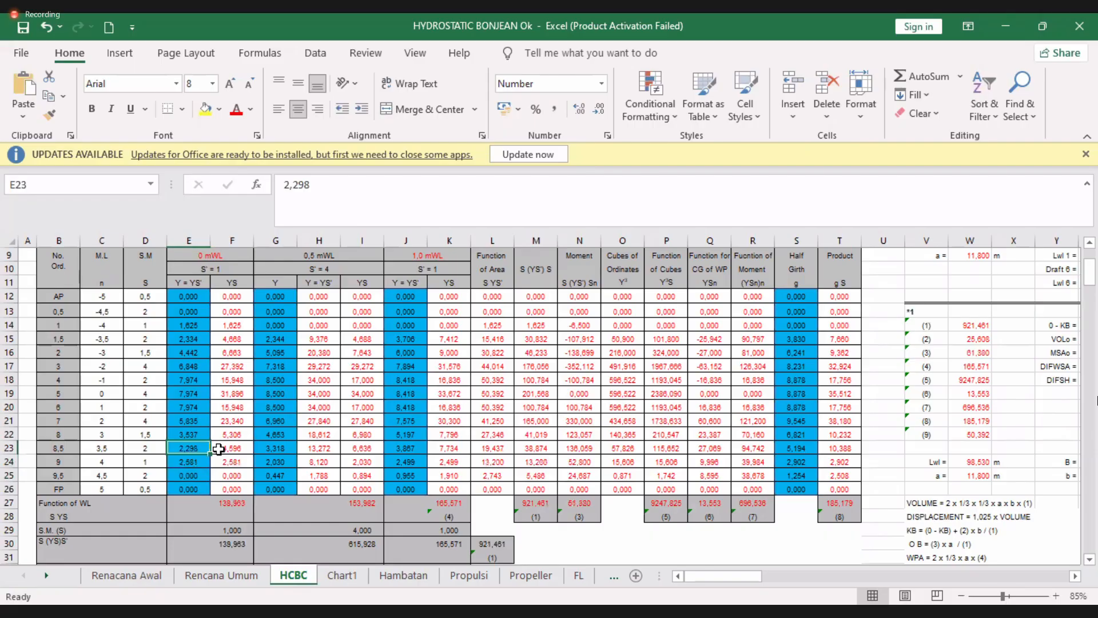
{"action": "type", "text": "4,353"}
{"action": "key", "text": "Return"}
{"action": "key", "text": "Up"}
{"action": "key", "text": "Up"}
{"action": "key", "text": "Up"}
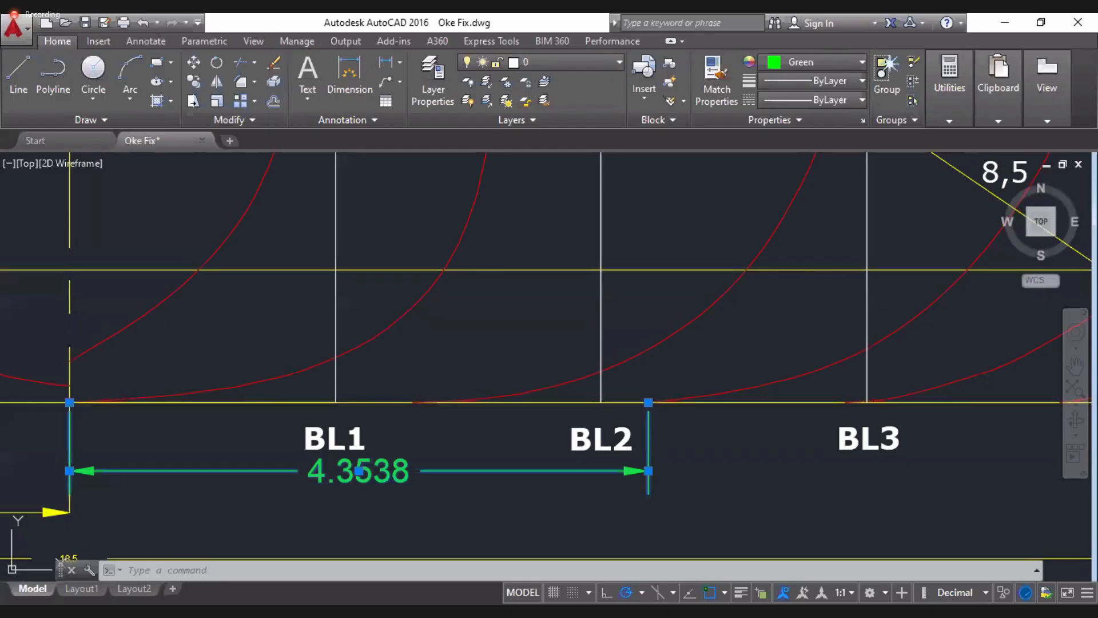
- Switch to AutoCAD and stretch the base line dimension to the foot of the station 8 curve near BL3
{"action": "scroll", "coordinate": [768, 352], "scroll_direction": "up", "scroll_amount": 5}
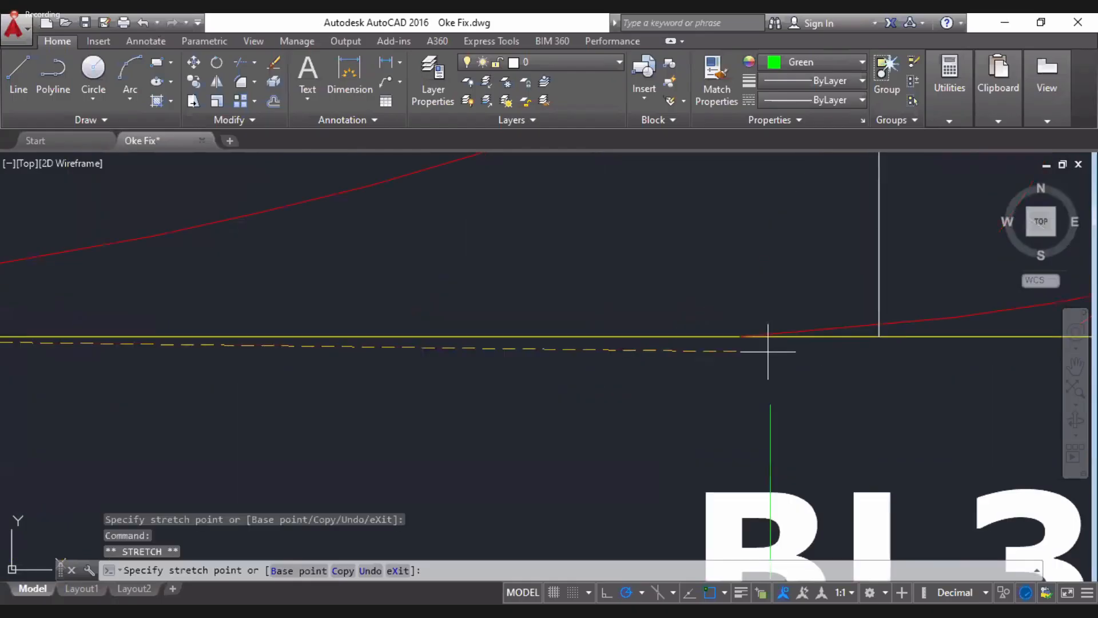
{"action": "left_click", "coordinate": [741, 335]}
{"action": "scroll", "coordinate": [347, 523], "scroll_direction": "down", "scroll_amount": 4}
{"action": "scroll", "coordinate": [558, 449], "scroll_direction": "down", "scroll_amount": 4}
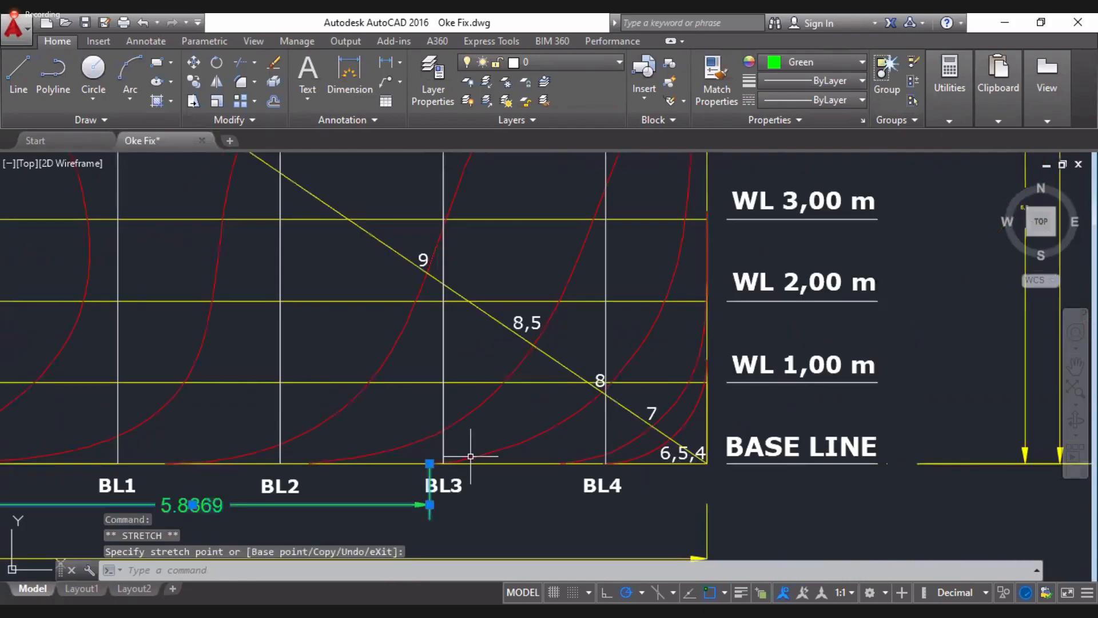
{"action": "middle_click_drag", "start_coordinate": [208, 501], "coordinate": [350, 396]}
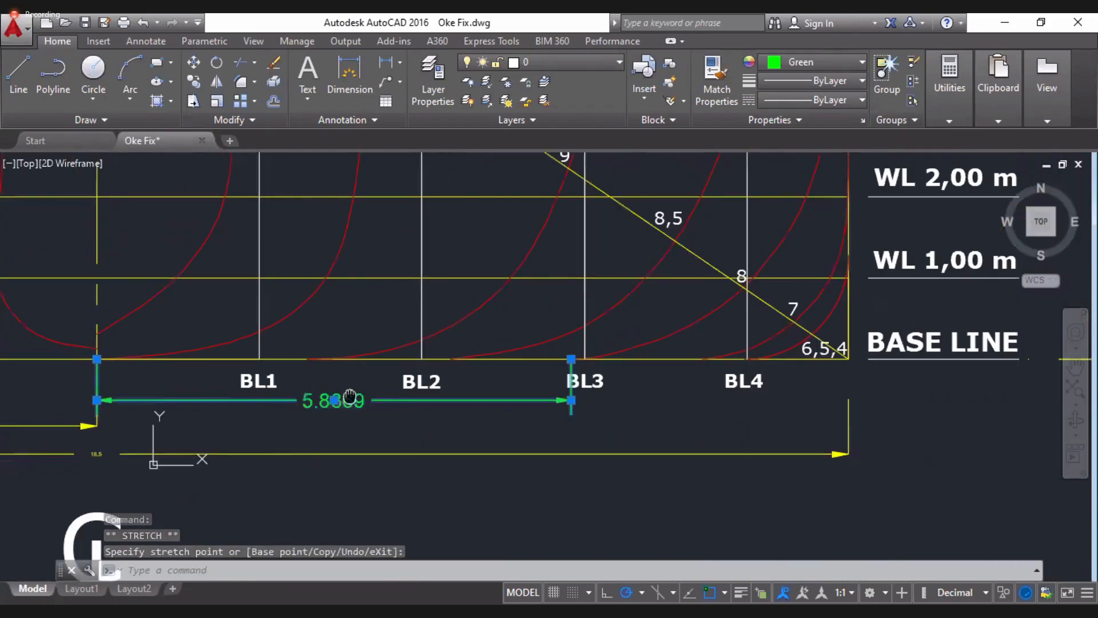
{"action": "scroll", "coordinate": [350, 396], "scroll_direction": "up", "scroll_amount": 4}
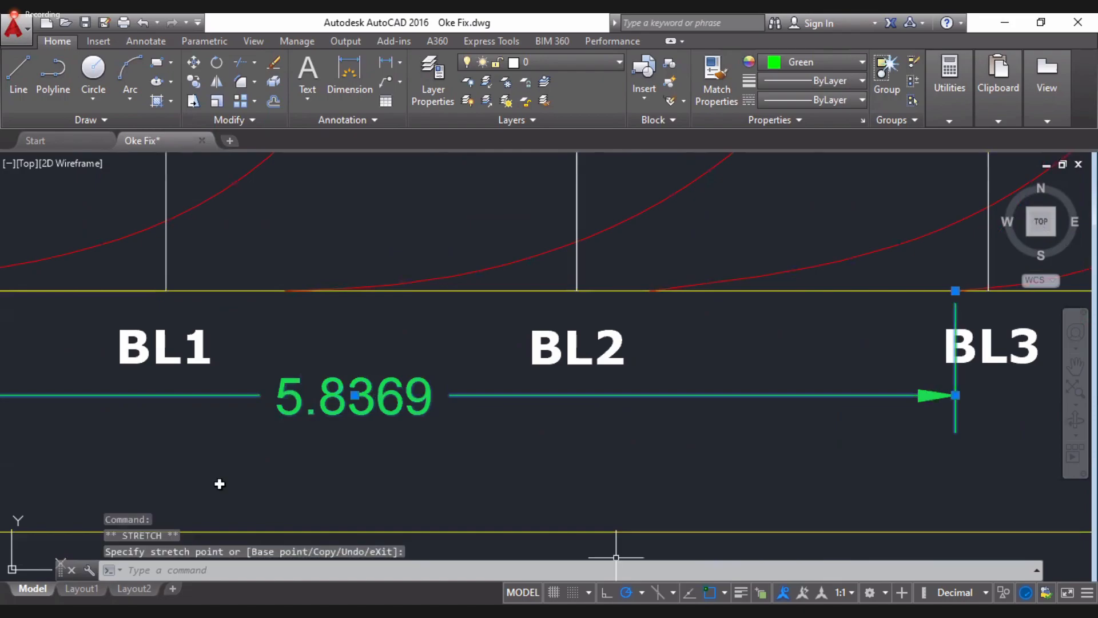
- Enter 5,836 in Excel as the station 8 half-breadth at 0 mWL (E22), select the station 7 cell (E21) and return to AutoCAD
{"action": "key", "text": "alt+Tab"}
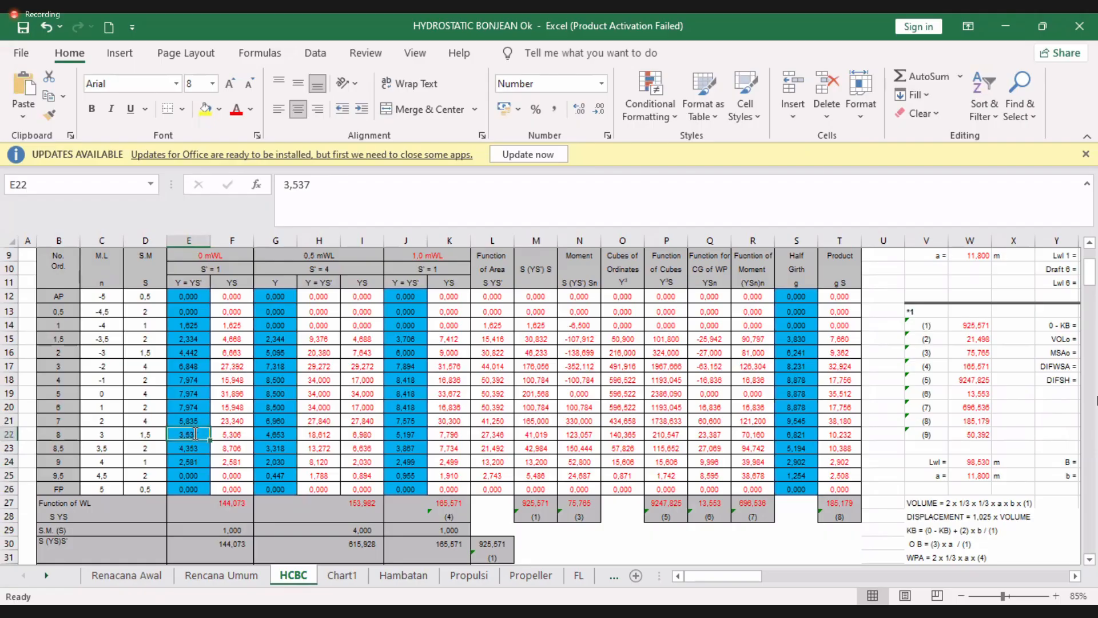
{"action": "type", "text": "5,836"}
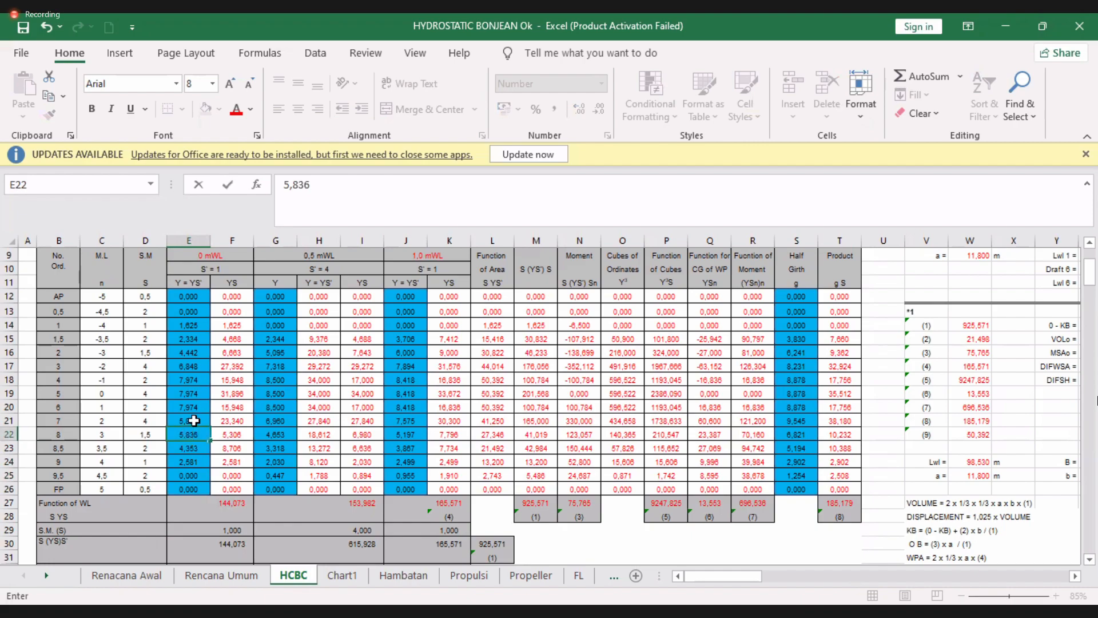
{"action": "left_click", "coordinate": [194, 421]}
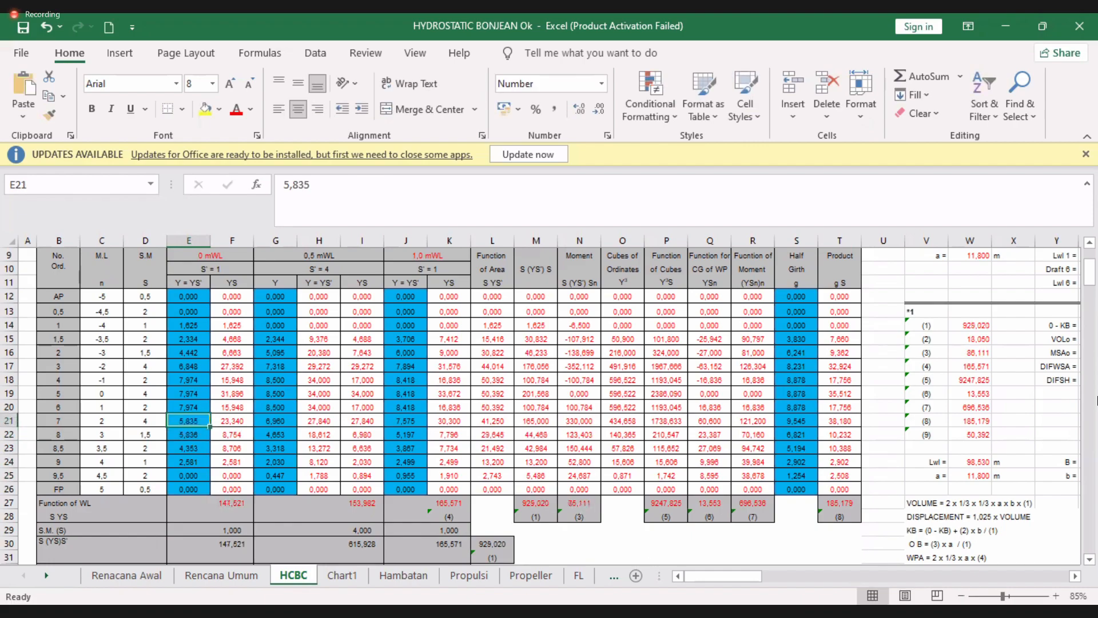
{"action": "key", "text": "alt+Tab"}
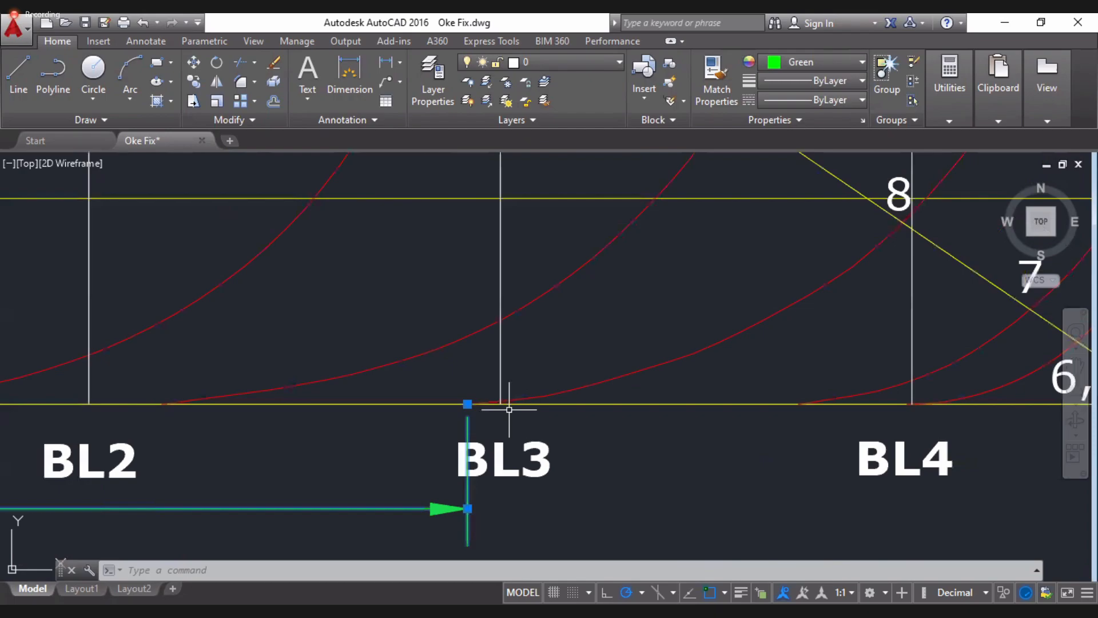
- Stretch the base line dimension from the station 8 curve to the foot of the station 7 curve, between BL3 and BL4
{"action": "left_click", "coordinate": [467, 403]}
{"action": "scroll", "coordinate": [514, 446], "scroll_direction": "down", "scroll_amount": 5}
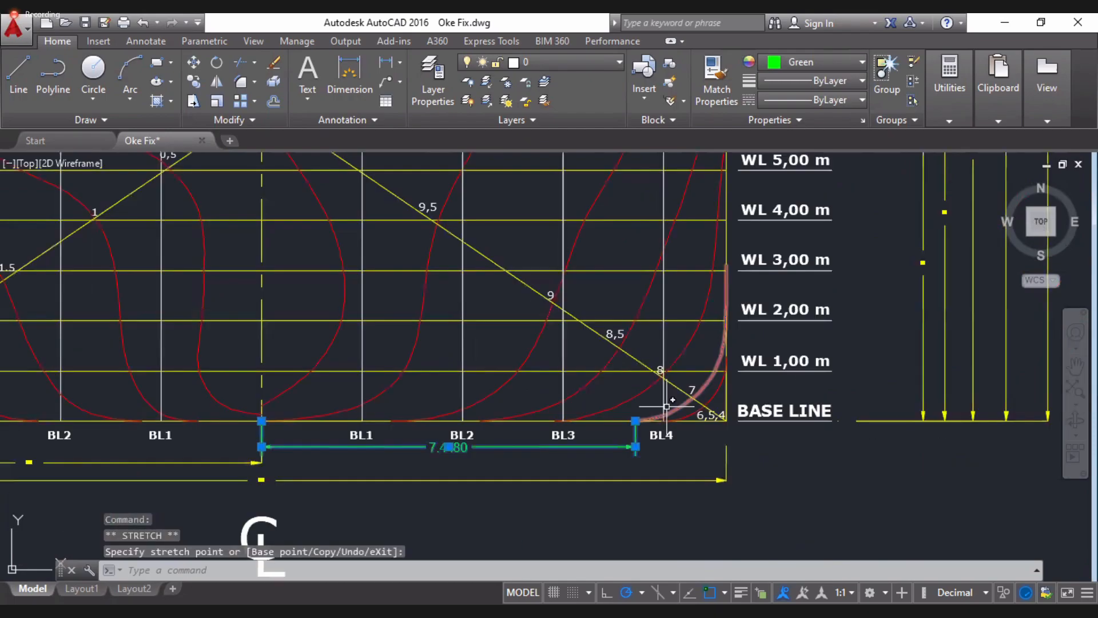
{"action": "scroll", "coordinate": [528, 444], "scroll_direction": "up", "scroll_amount": 4}
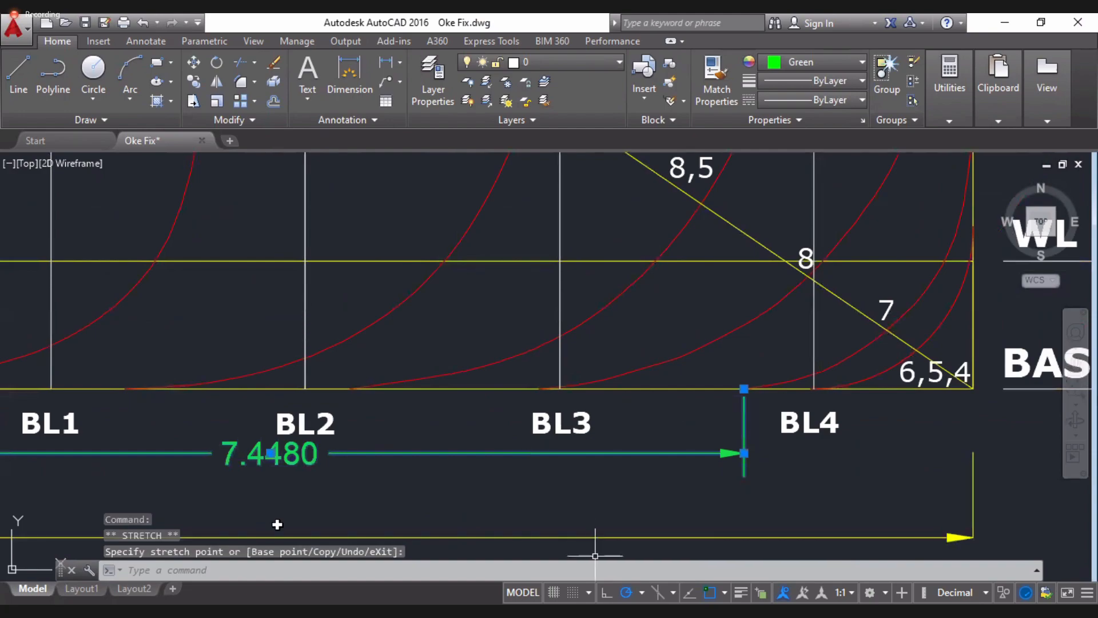
- Enter 7,448 in Excel as the station 7 half-breadth at 0 mWL (E21) and select the station 4 to 6 cells (E18:E20)
{"action": "key", "text": "alt+Tab"}
{"action": "type", "text": ",448"}
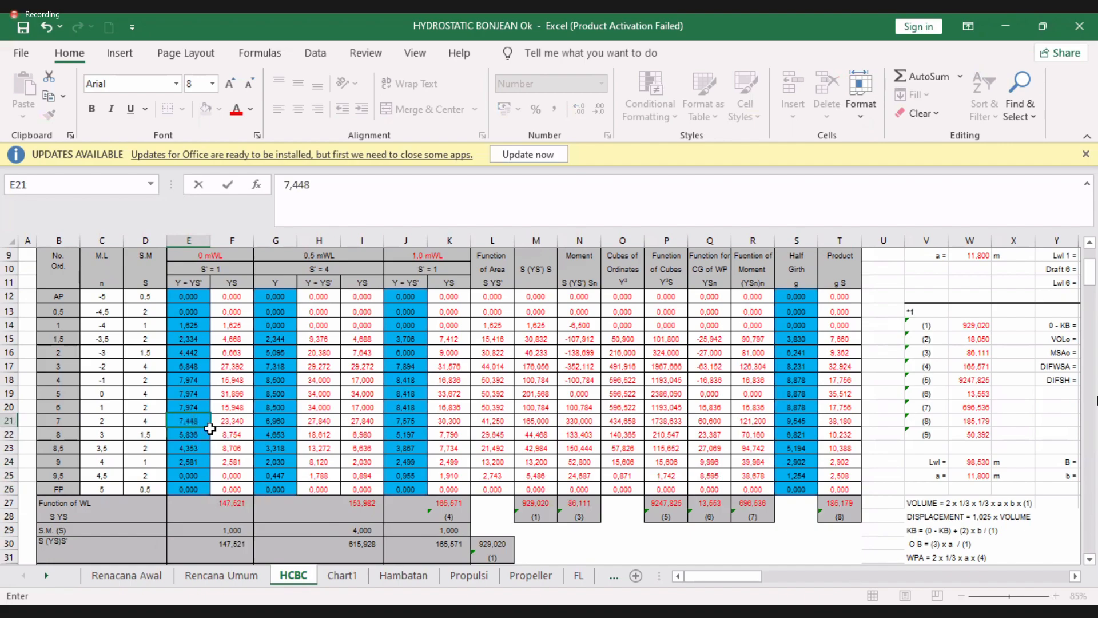
{"action": "key", "text": "Return"}
{"action": "left_click", "coordinate": [192, 409]}
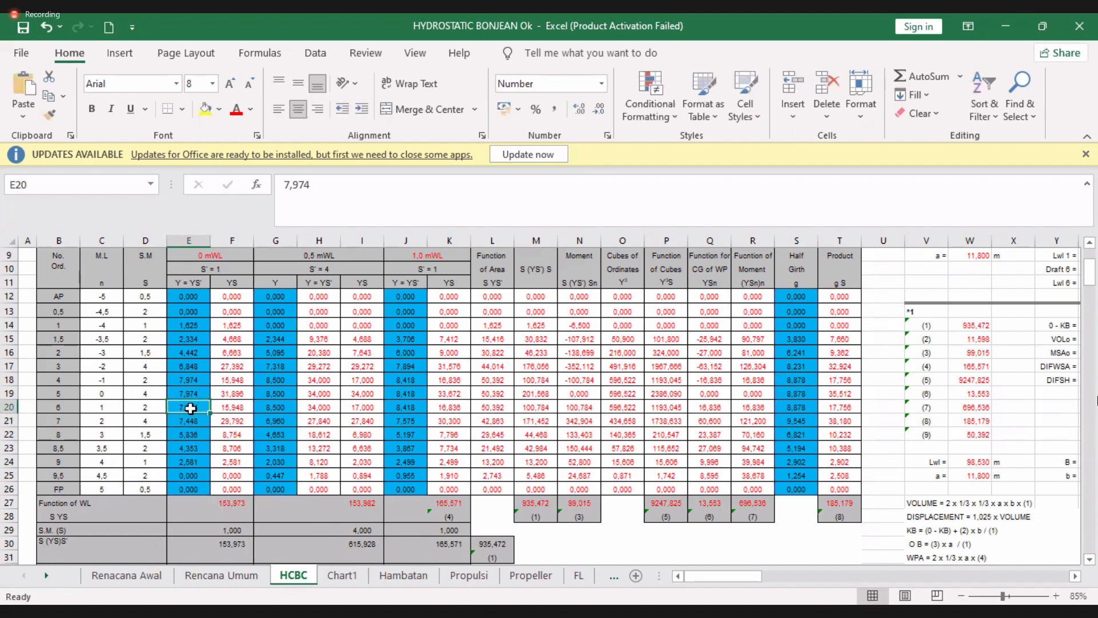
{"action": "left_click_drag", "start_coordinate": [193, 373], "coordinate": [189, 407]}
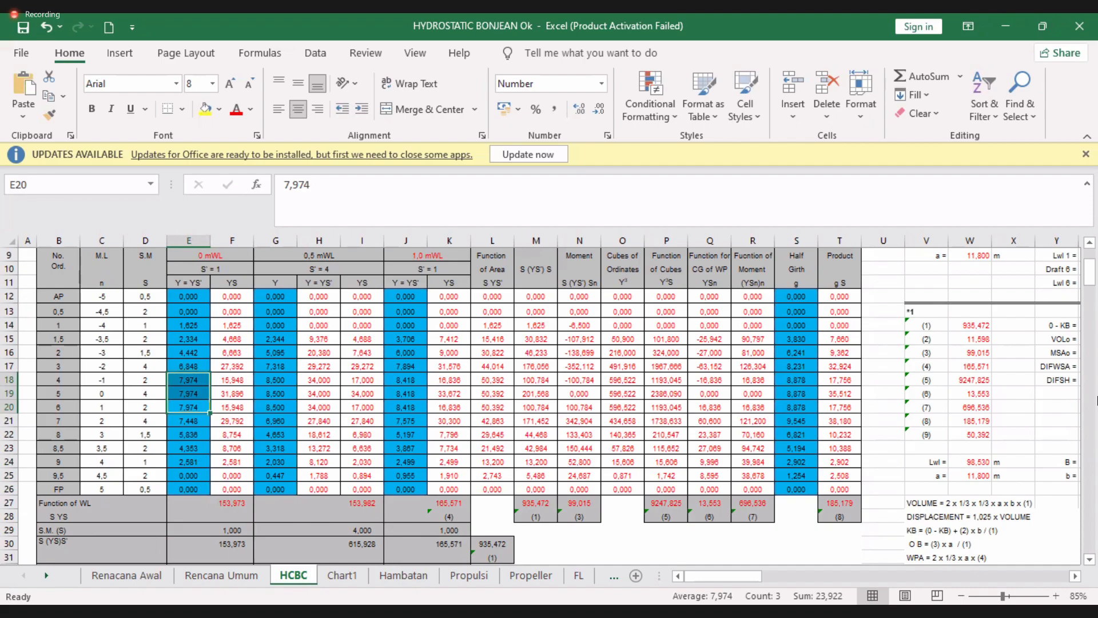
- Switch to AutoCAD and stretch the base line dimension to the foot of the shared station 6, 5, 4 curve near BL4
{"action": "key", "text": "alt+Tab"}
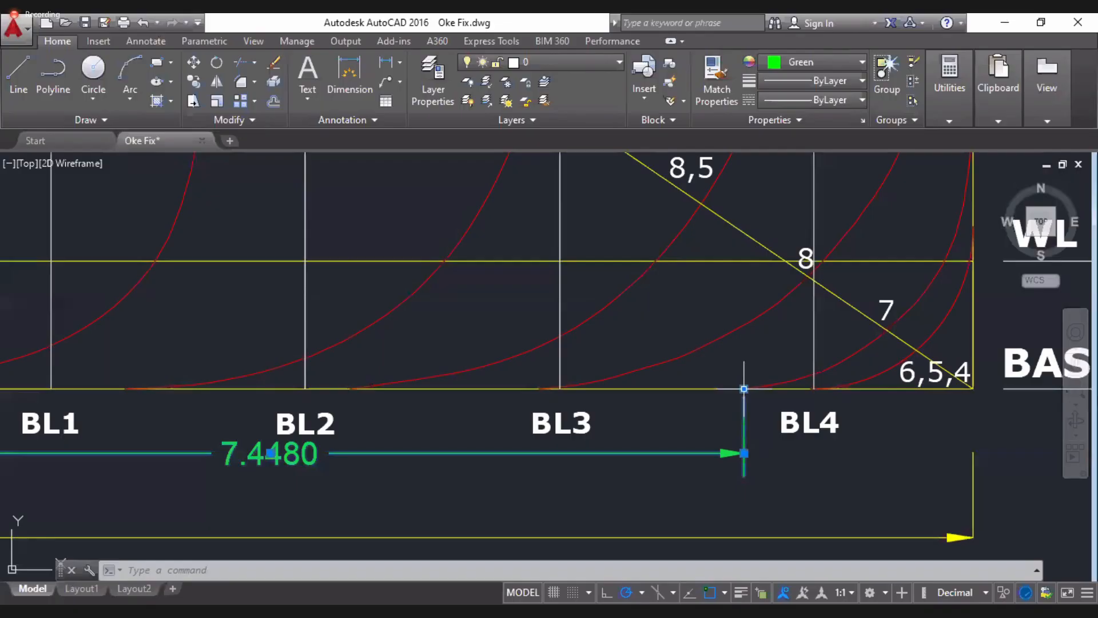
{"action": "left_click", "coordinate": [744, 388]}
{"action": "scroll", "coordinate": [823, 386], "scroll_direction": "up", "scroll_amount": 5}
{"action": "left_click", "coordinate": [672, 418]}
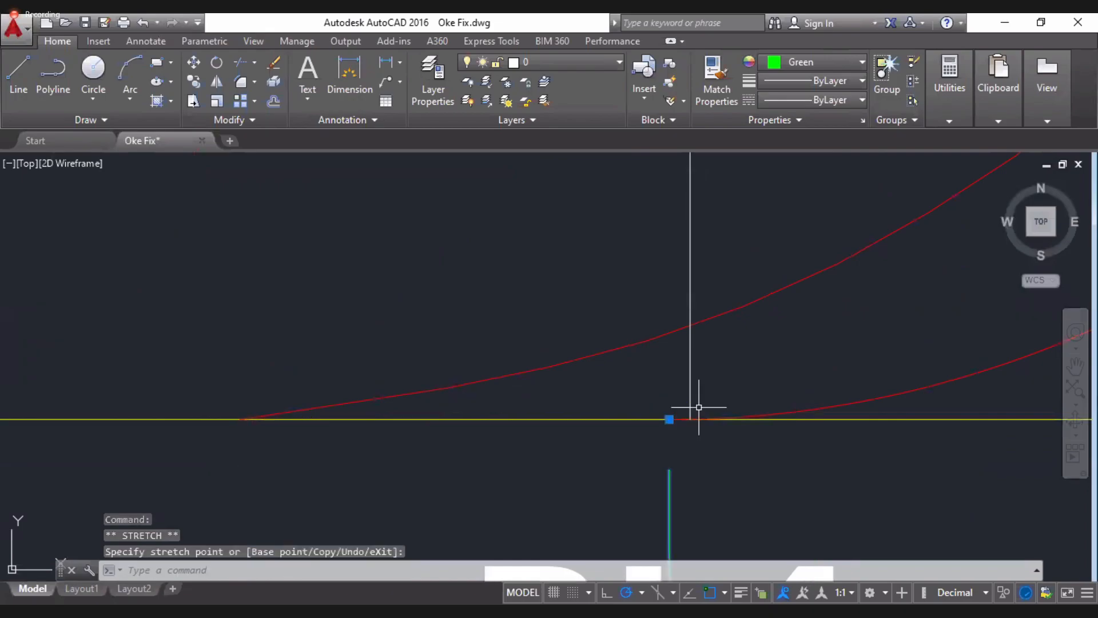
{"action": "scroll", "coordinate": [698, 408], "scroll_direction": "down", "scroll_amount": 5}
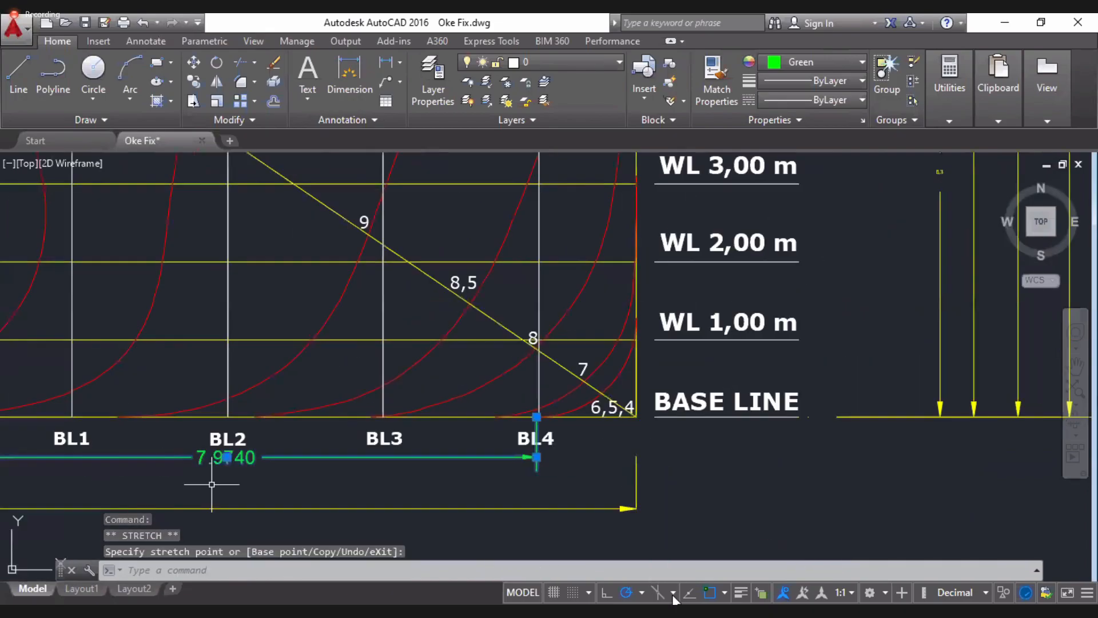
{"action": "scroll", "coordinate": [220, 477], "scroll_direction": "up", "scroll_amount": 4}
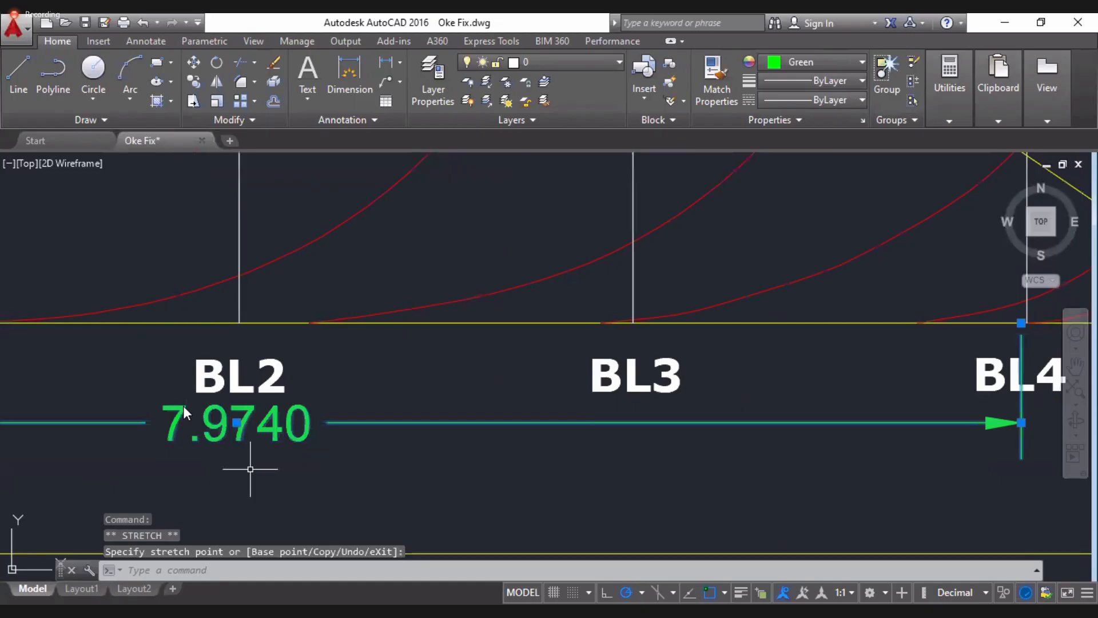
- In Excel, check the station 4 to 6 entries, fill the completed 0 mWL half-breadths (E12:E26) green and select the first 0,5 mWL cell (G12)
{"action": "key", "text": "alt+Tab"}
{"action": "left_click_drag", "start_coordinate": [190, 407], "coordinate": [190, 378]}
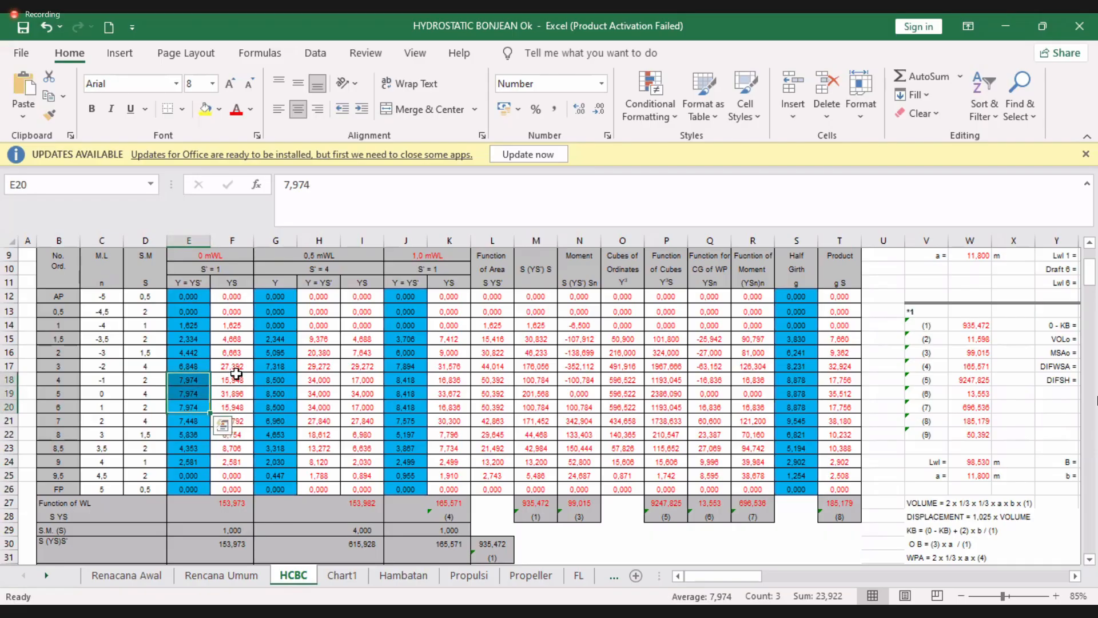
{"action": "left_click", "coordinate": [207, 257]}
{"action": "left_click_drag", "start_coordinate": [189, 296], "coordinate": [204, 489]}
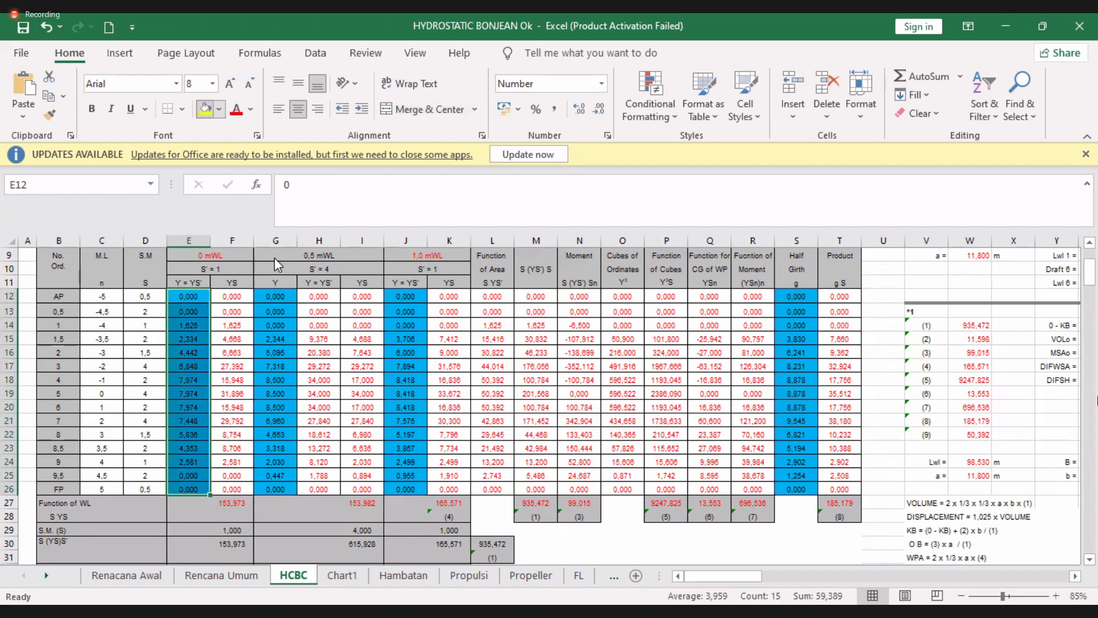
{"action": "key", "text": "alt+h"}
{"action": "key", "text": "h"}
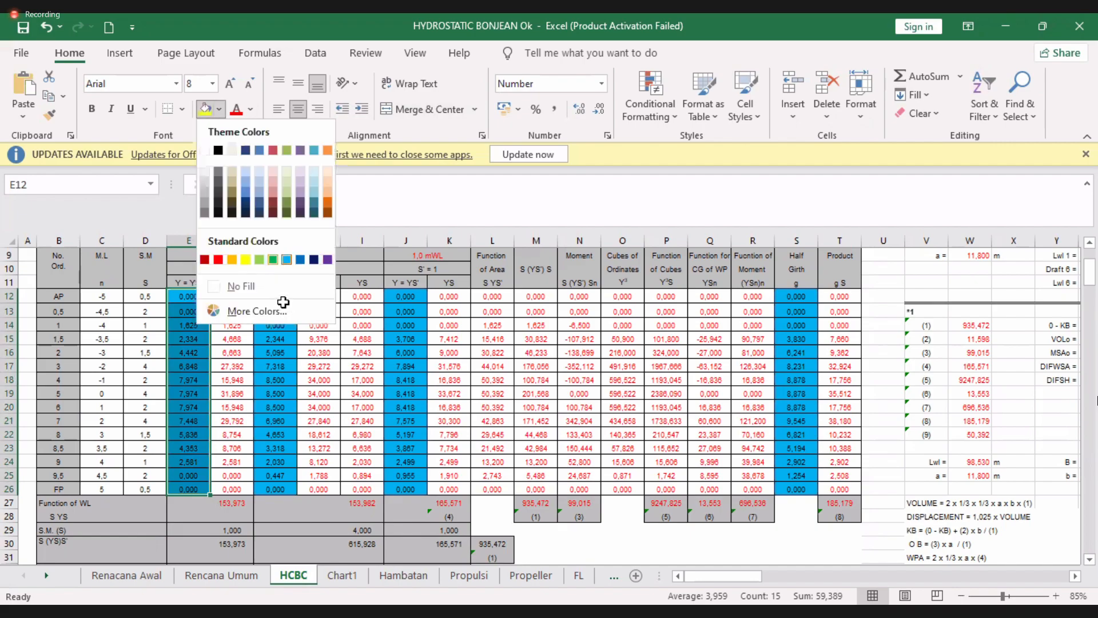
{"action": "left_click", "coordinate": [274, 256]}
{"action": "key", "text": "Right"}
{"action": "key", "text": "Right"}
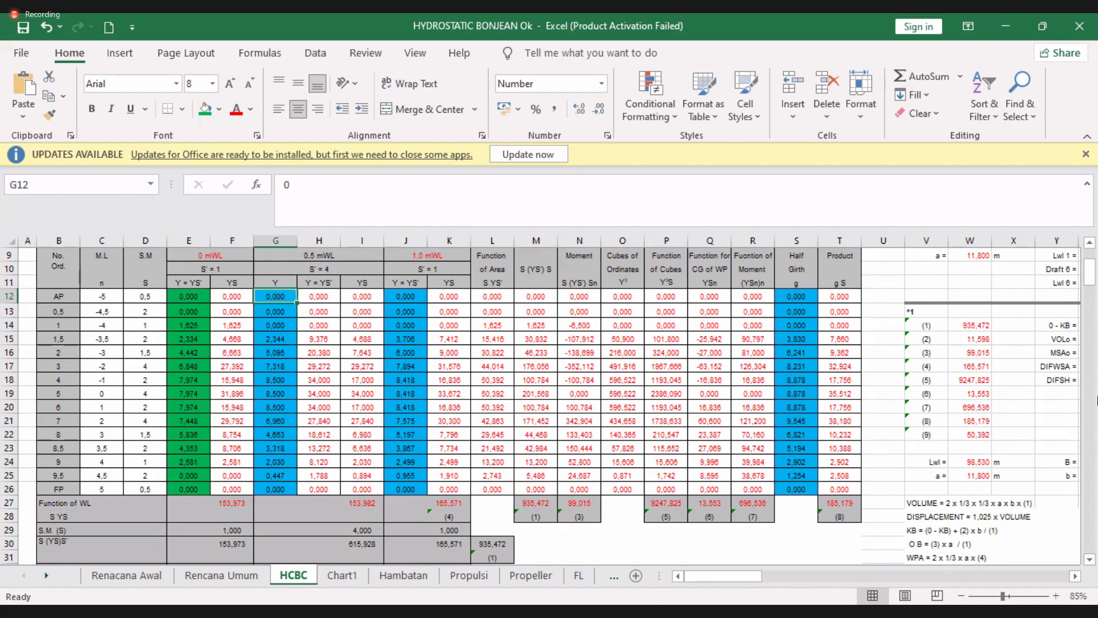
- Switch to AutoCAD and draw a line 0.5 up the centreline from the base line, continued sideways past the body plan's edge
{"action": "key", "text": "alt+Tab"}
{"action": "scroll", "coordinate": [518, 448], "scroll_direction": "up", "scroll_amount": 8}
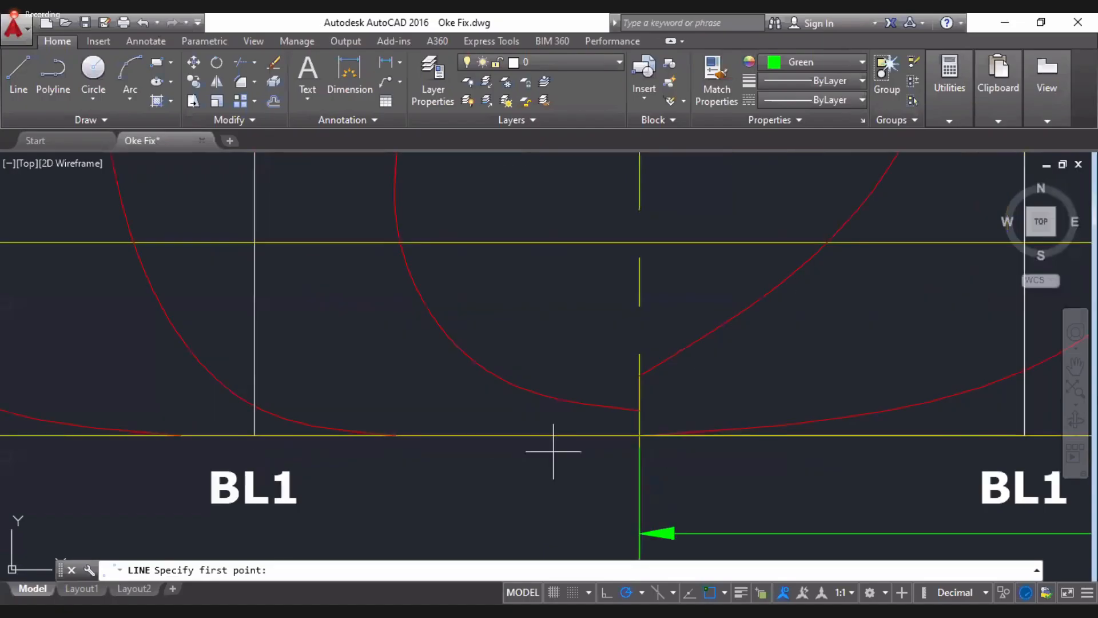
{"action": "left_click", "coordinate": [639, 435]}
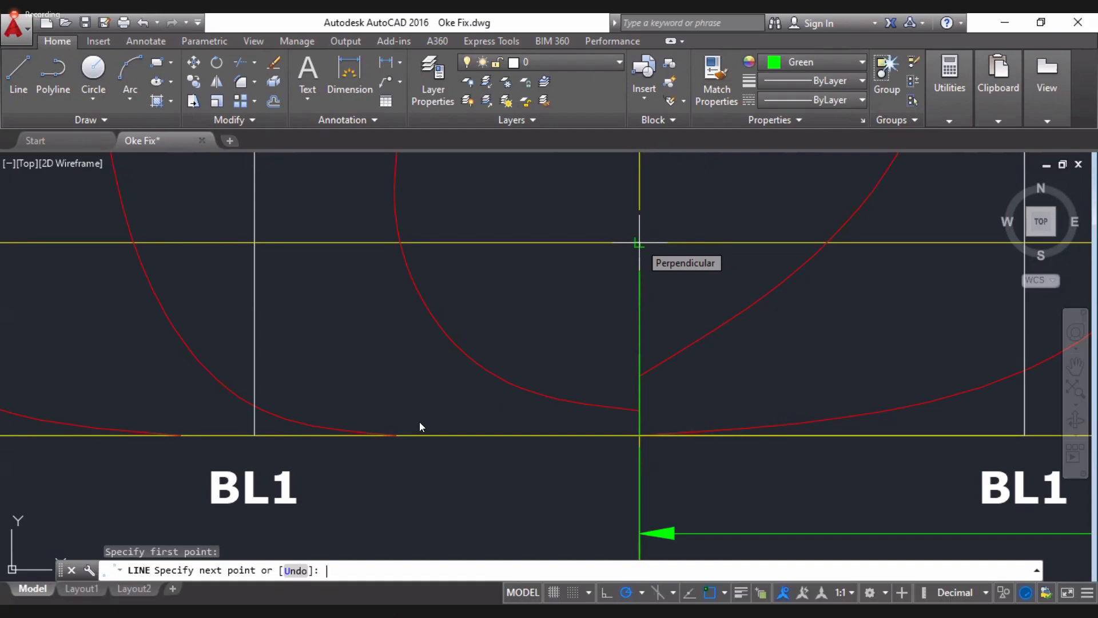
{"action": "type", "text": "0.5"}
{"action": "key", "text": "Return"}
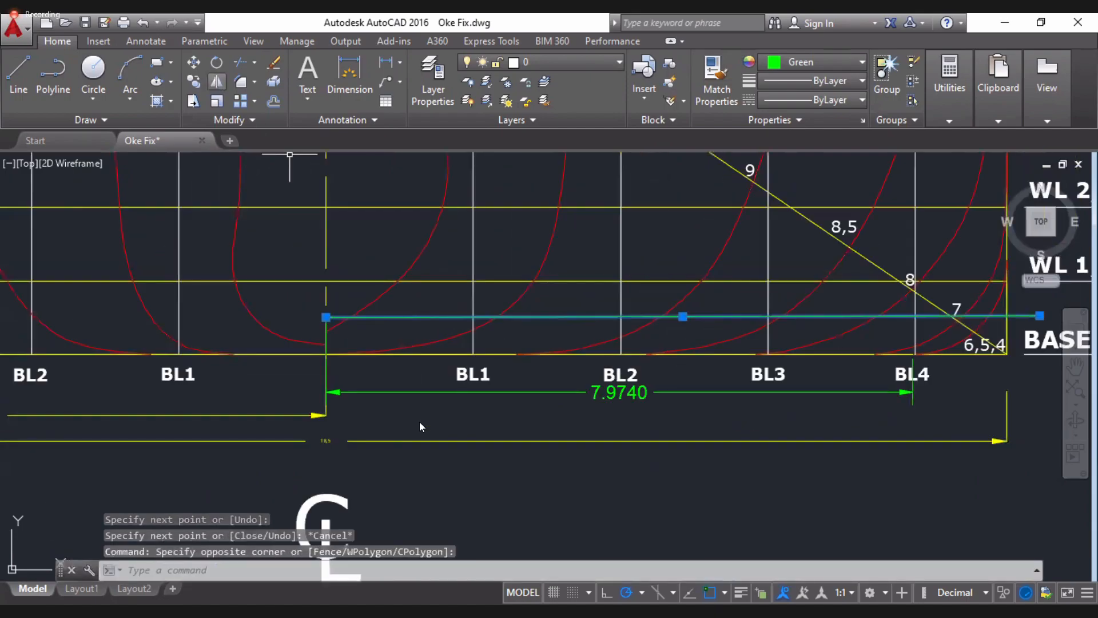
- Mirror the new 0.5 m waterline about the centreline onto the other half of the body plan
{"action": "type", "text": "mi"}
{"action": "key", "text": "Return"}
{"action": "scroll", "coordinate": [324, 369], "scroll_direction": "up", "scroll_amount": 4}
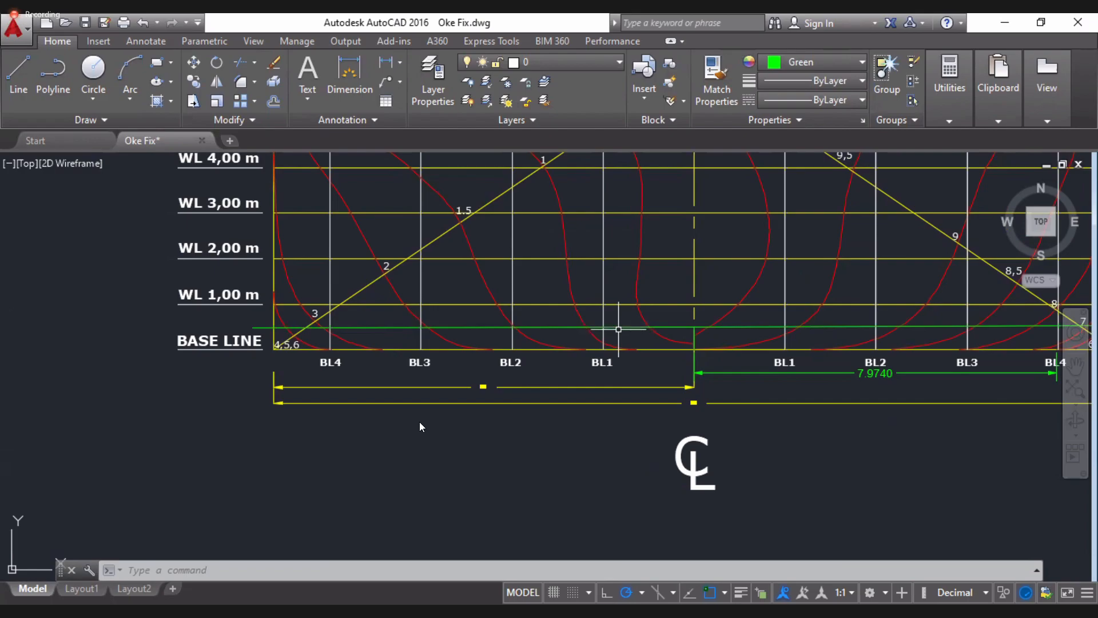
- Highlight the station 0,5 curve to check it against the new waterline, and select its 0,5 mWL cell (G13) in Excel
{"action": "middle_click_drag", "start_coordinate": [618, 328], "coordinate": [571, 479]}
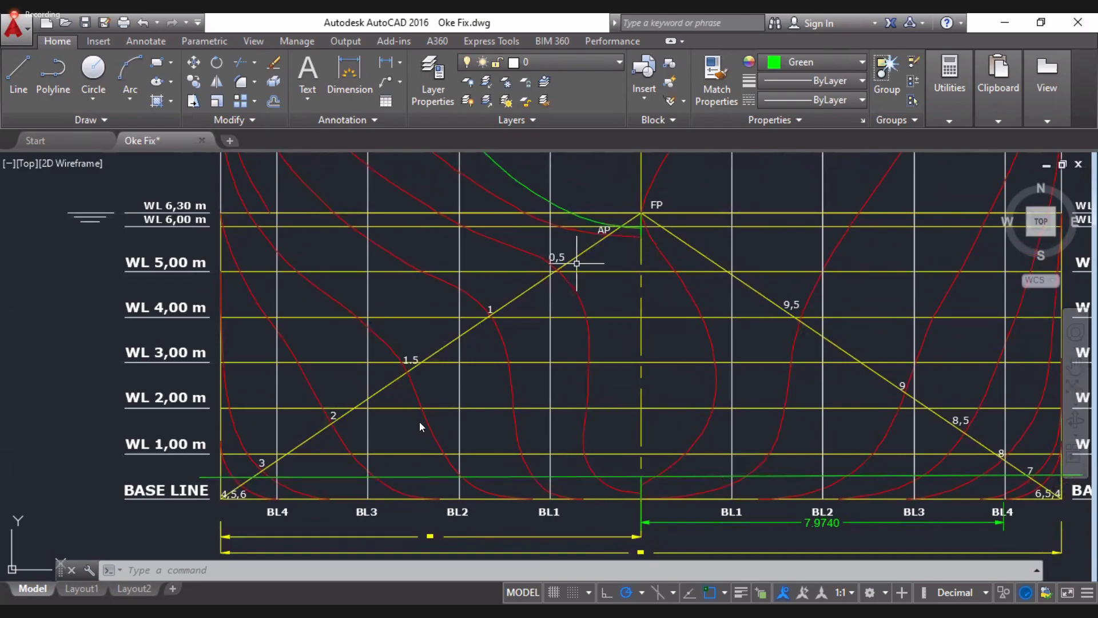
{"action": "left_click", "coordinate": [522, 248]}
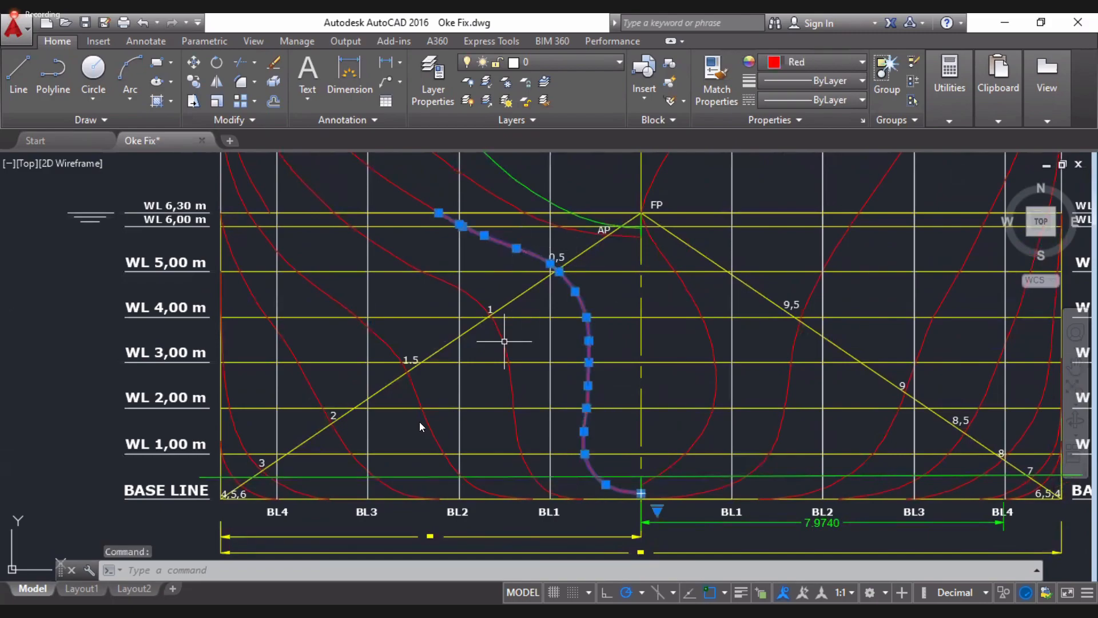
{"action": "key", "text": "Escape"}
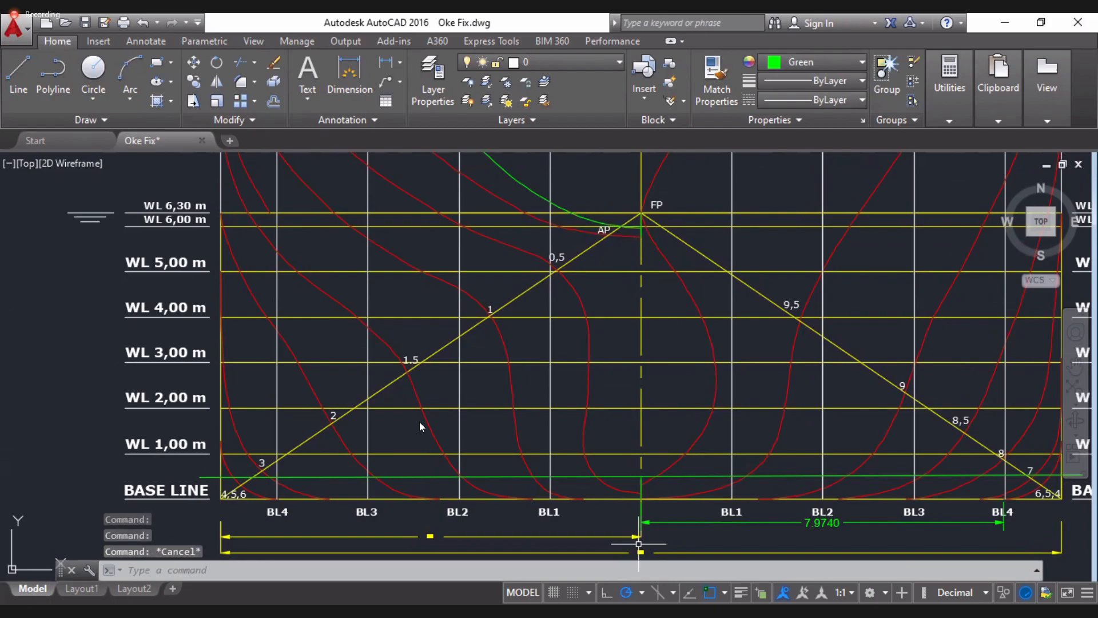
{"action": "key", "text": "alt+Tab"}
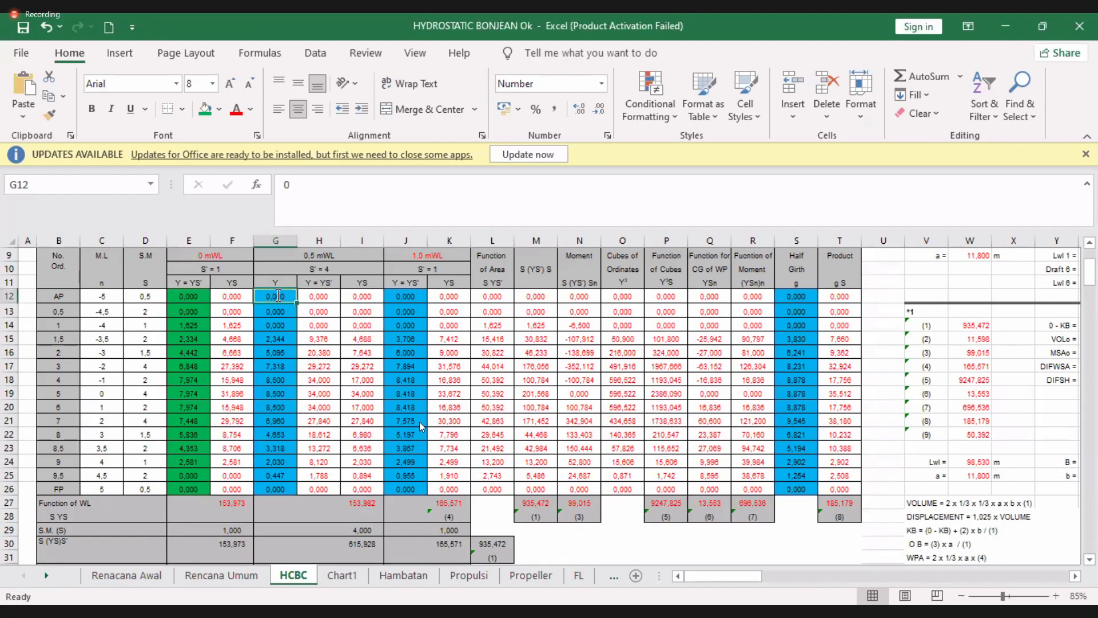
{"action": "key", "text": "Down"}
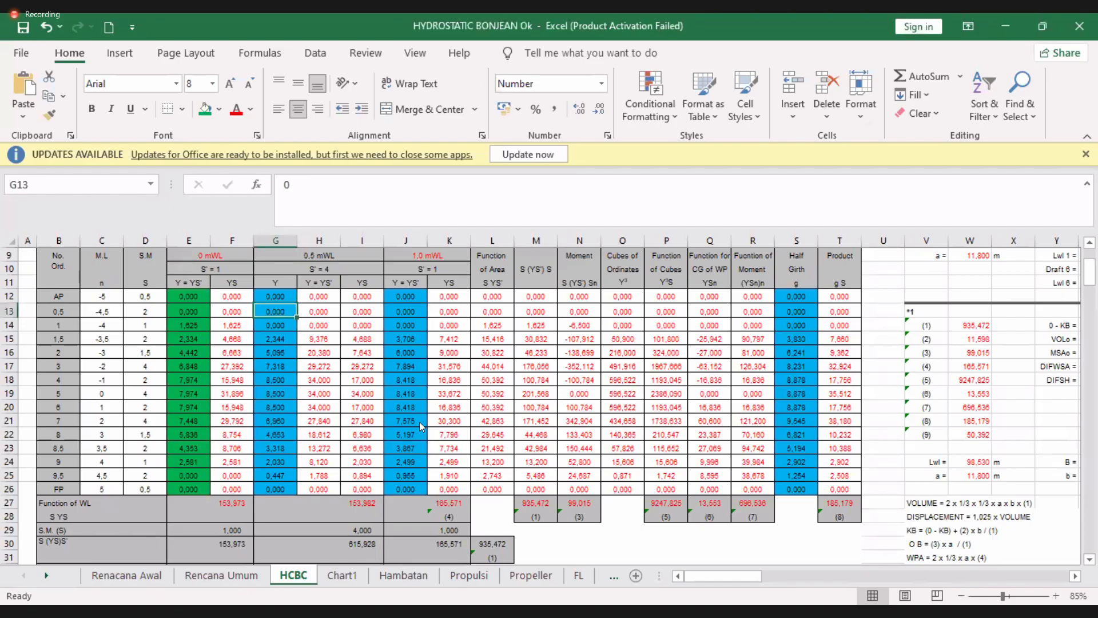
- Switch to AutoCAD and add a linear dimension along the 0.5 m waterline from the centreline to the station 0,5 curve, placed below the base line
{"action": "key", "text": "alt+Tab"}
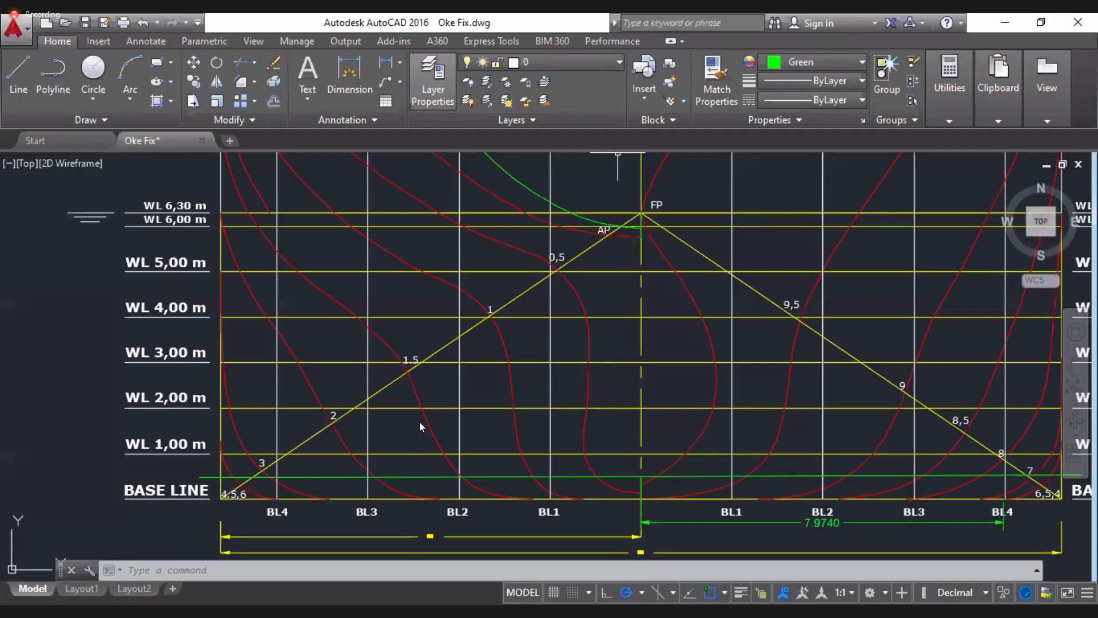
{"action": "left_click", "coordinate": [386, 63]}
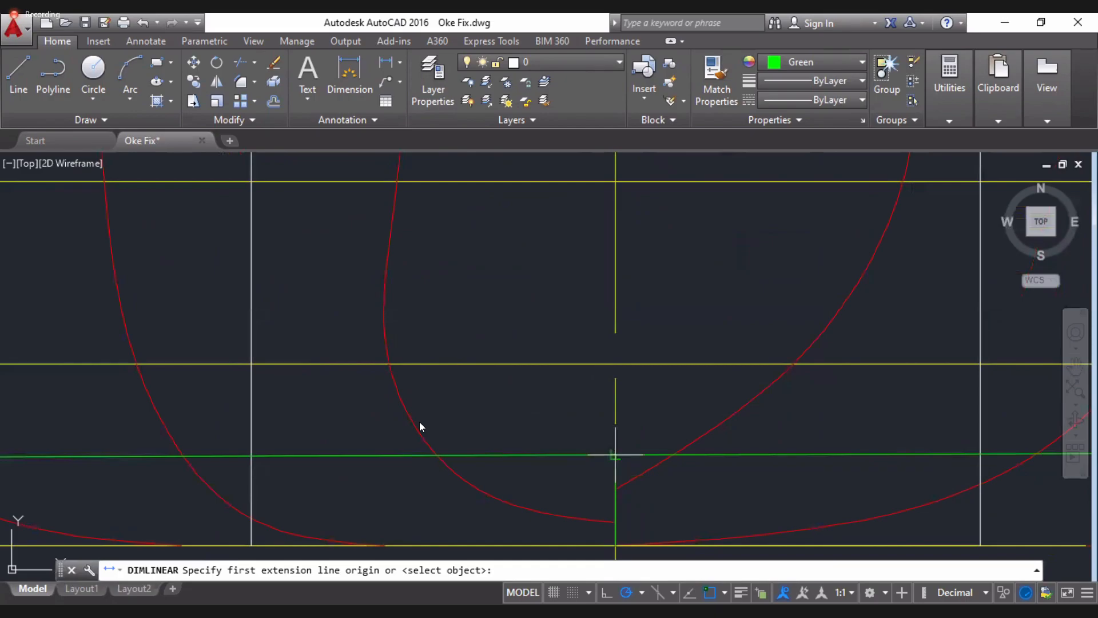
{"action": "left_click", "coordinate": [614, 455]}
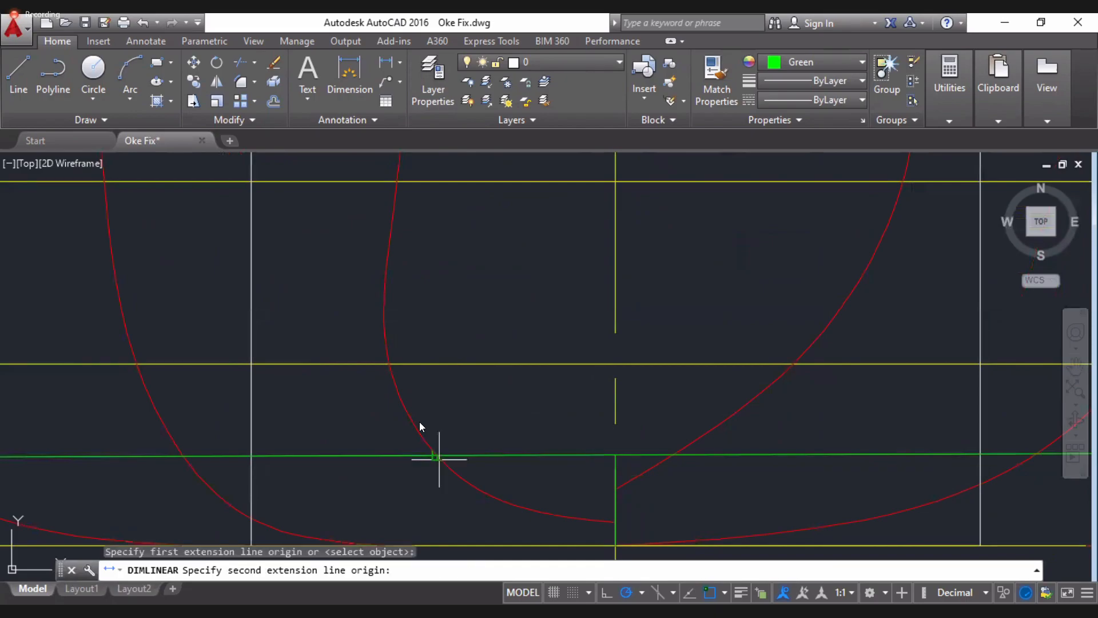
{"action": "left_click", "coordinate": [439, 459]}
{"action": "scroll", "coordinate": [439, 460], "scroll_direction": "down", "scroll_amount": 2}
{"action": "middle_click_drag", "start_coordinate": [439, 460], "coordinate": [478, 351]}
{"action": "left_click", "coordinate": [527, 458]}
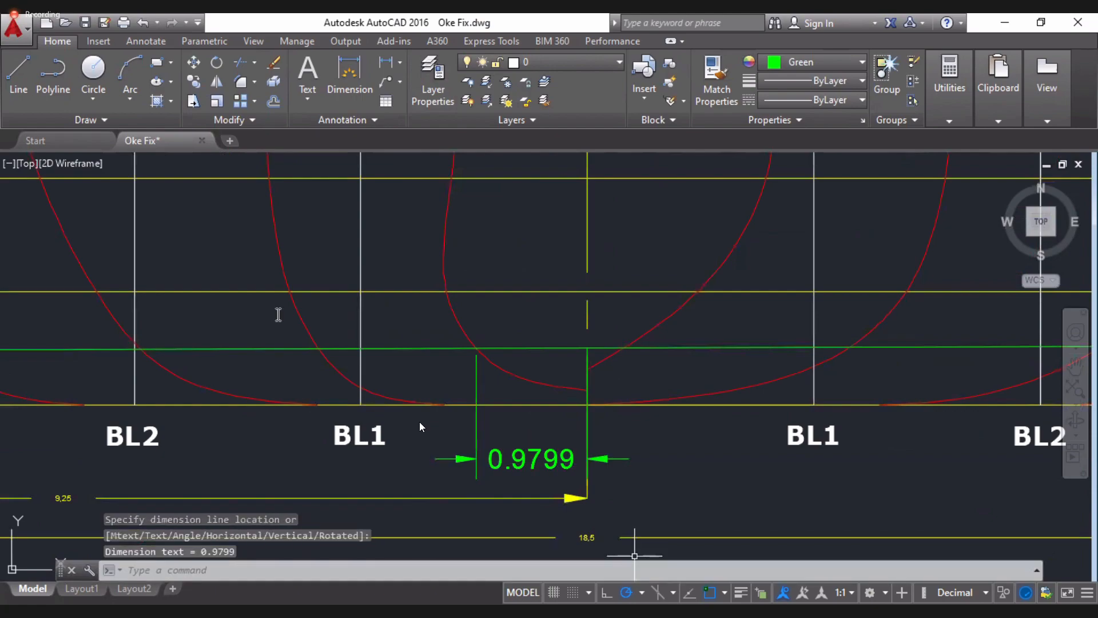
- Enter 0,979 in Excel as the station 0,5 half-breadth at 0,5 mWL (G13)
{"action": "key", "text": "alt+Tab"}
{"action": "type", "text": "979"}
{"action": "key", "text": "Return"}
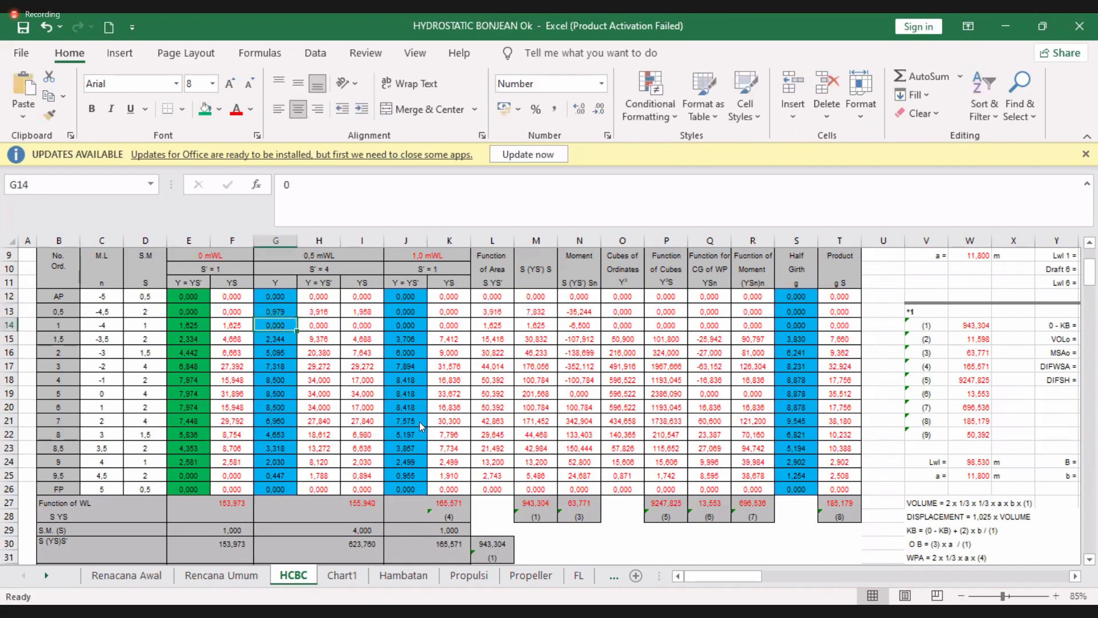
- Stretch the 0.5 m waterline dimension in AutoCAD to the station 1 curve, and enter 2,372 for station 1 at 0,5 mWL (G14) in Excel
{"action": "key", "text": "alt+Tab"}
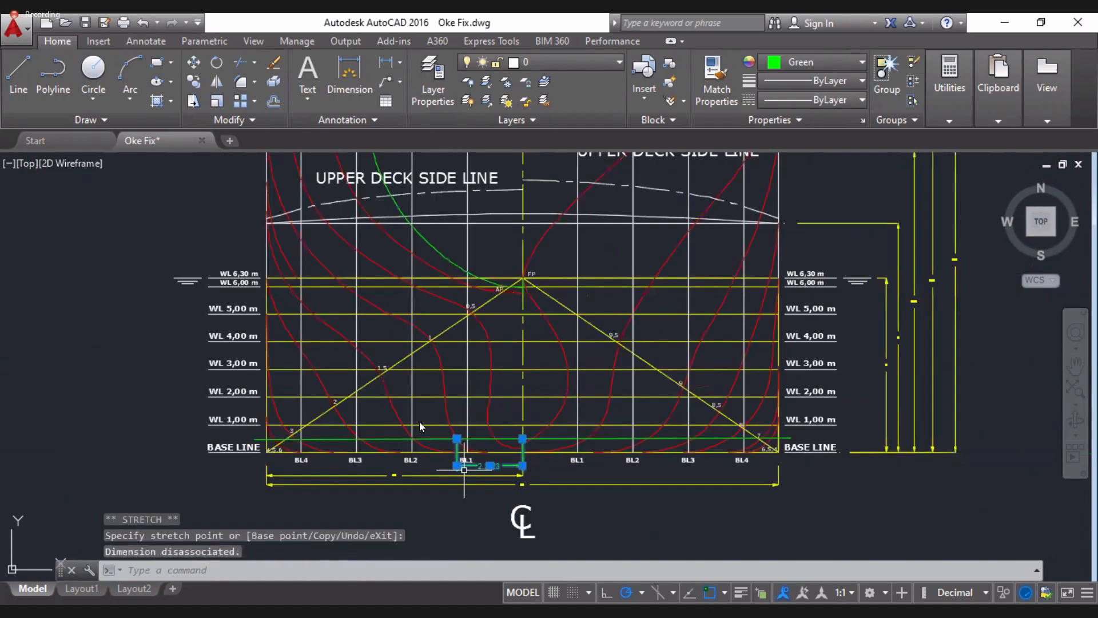
{"action": "scroll", "coordinate": [522, 482], "scroll_direction": "up", "scroll_amount": 4}
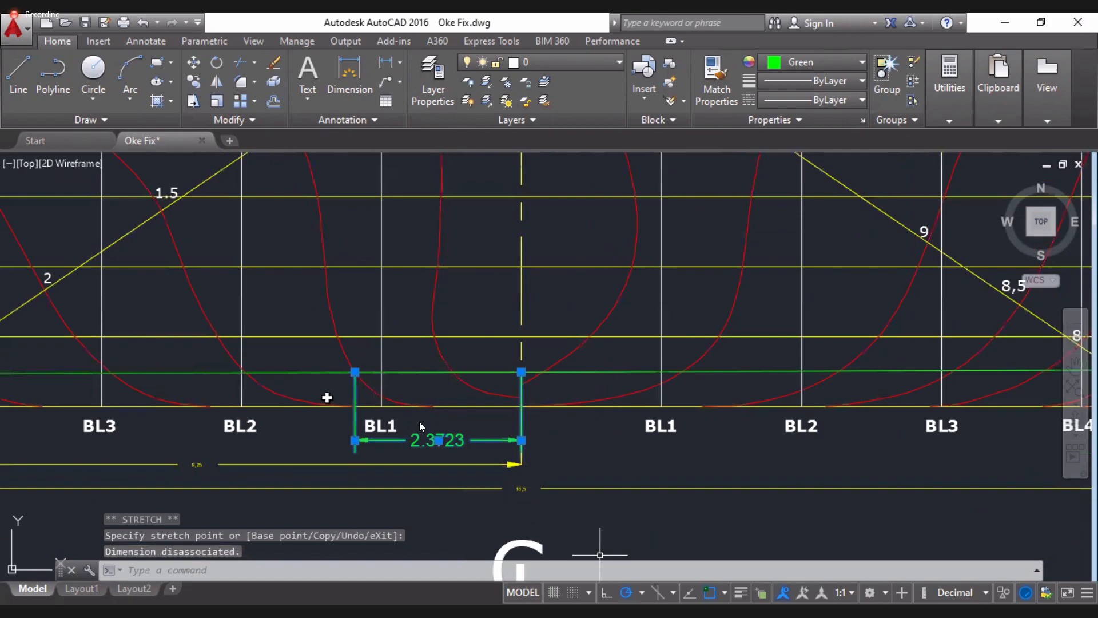
{"action": "key", "text": "alt+Tab"}
{"action": "type", "text": "2,372"}
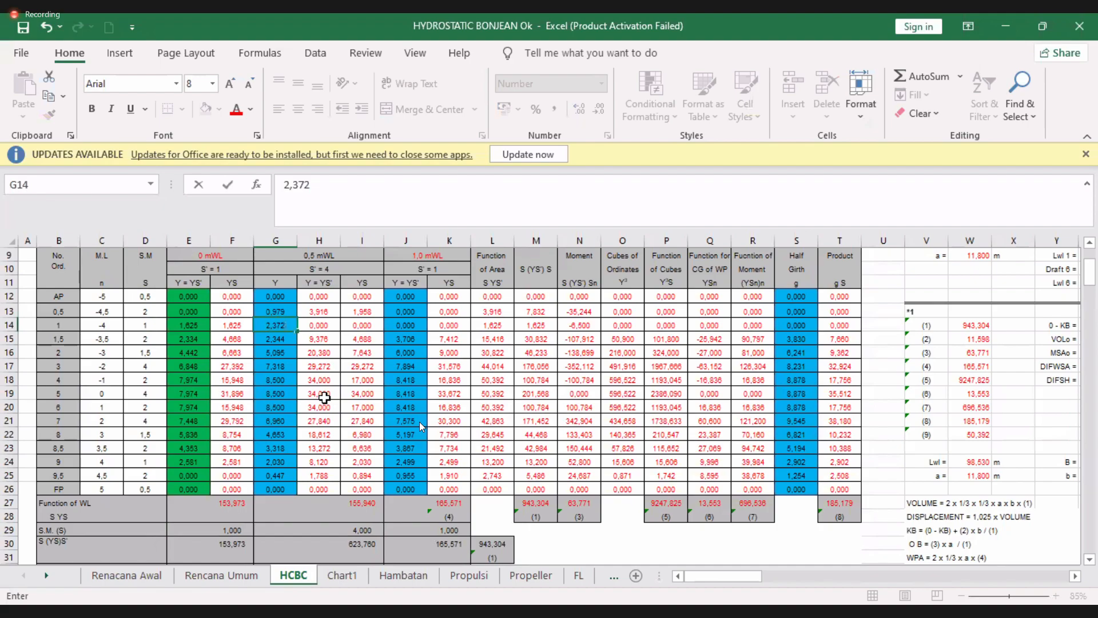
{"action": "key", "text": "Return"}
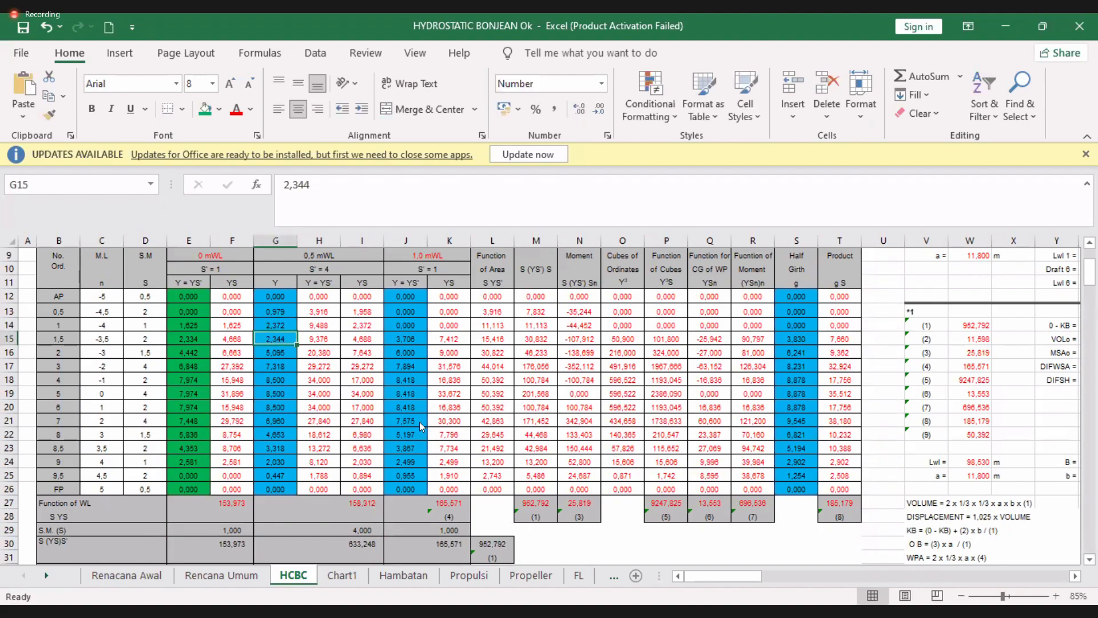
- Switch to AutoCAD and stretch the 0.5 m waterline dimension from the station 1 curve to the station 1,5 curve near BL2
{"action": "key", "text": "alt+Tab"}
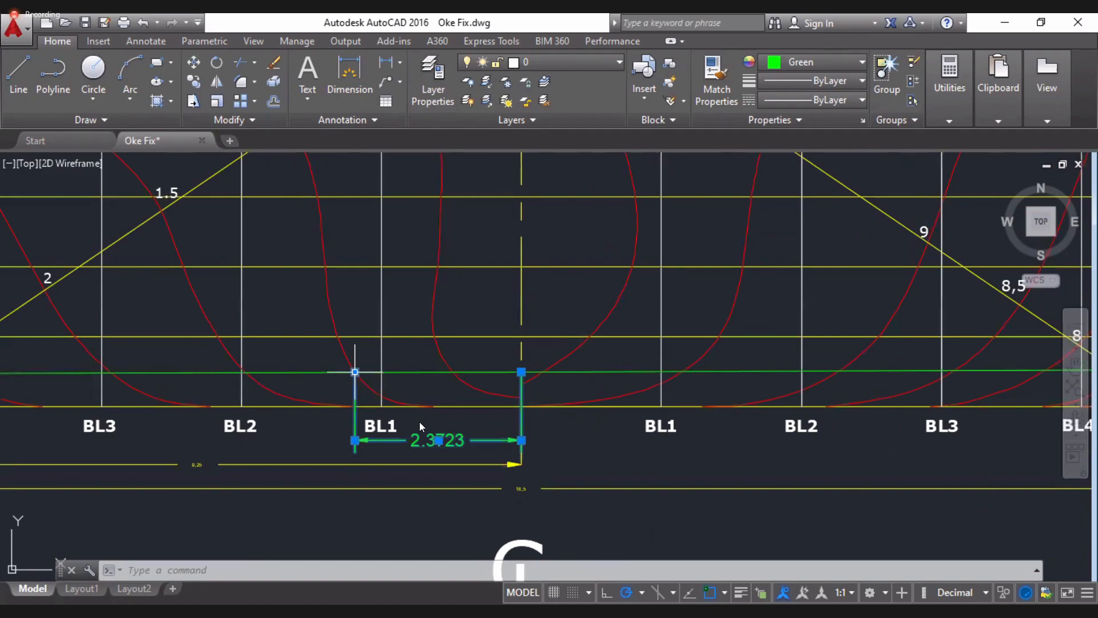
{"action": "left_click", "coordinate": [355, 371]}
{"action": "left_click", "coordinate": [241, 372]}
{"action": "scroll", "coordinate": [89, 530], "scroll_direction": "up", "scroll_amount": 2}
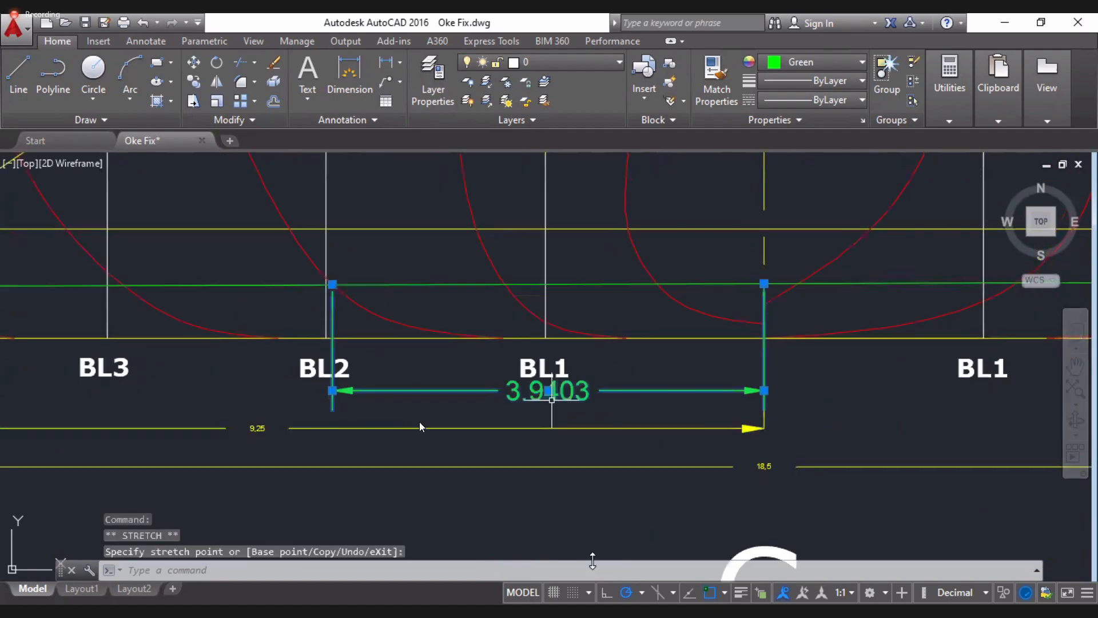
{"action": "scroll", "coordinate": [546, 400], "scroll_direction": "up", "scroll_amount": 2}
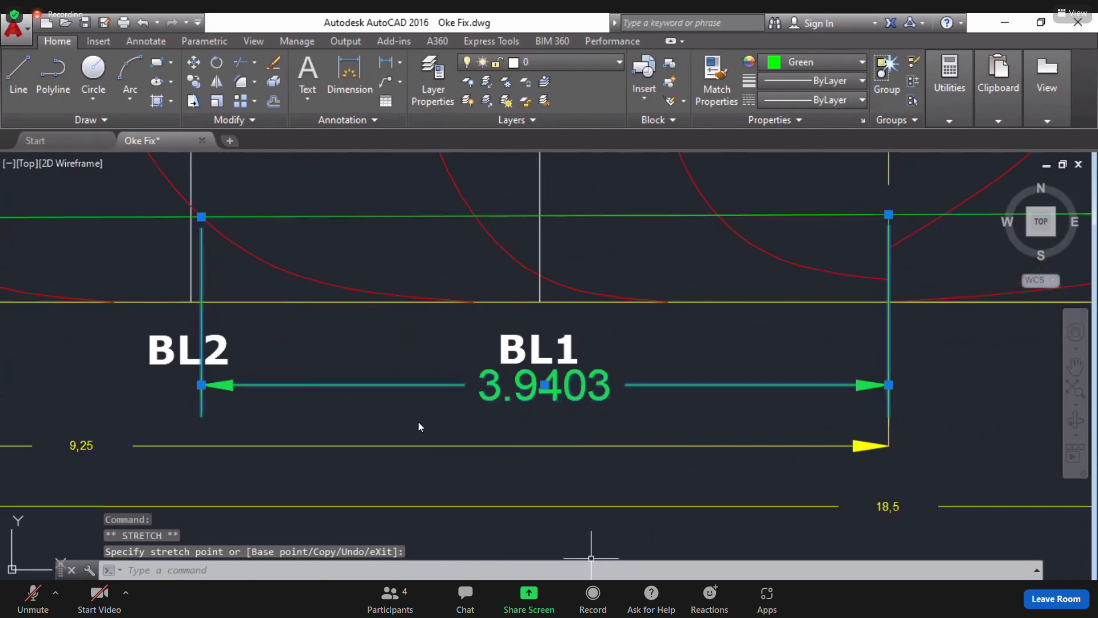
- Enter 3,940 in Excel as the station 1,5 half-breadth at 0,5 mWL (G15)
{"action": "type", "text": "3,9"}
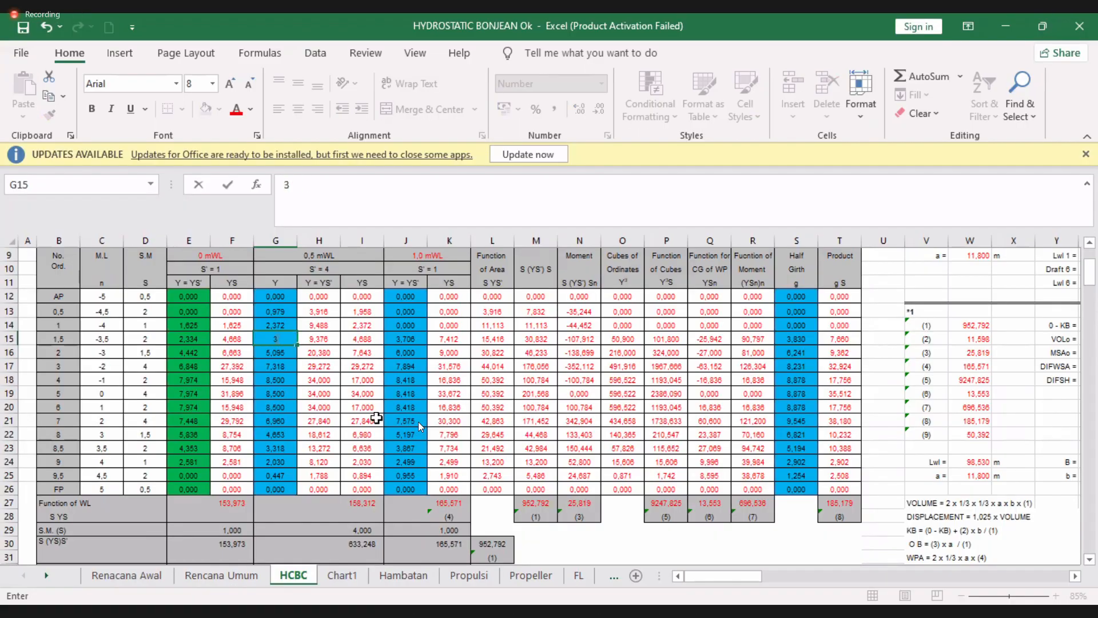
{"action": "key", "text": "Return"}
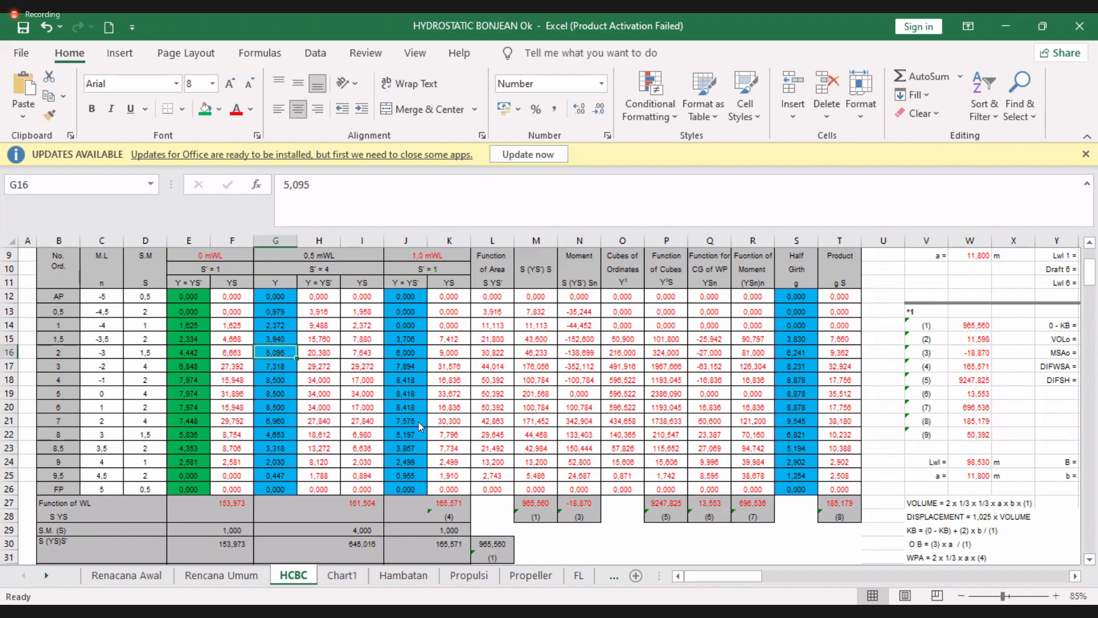
- Stretch the 0.5 m waterline dimension in AutoCAD to the station 2 curve, and enter 5,852 for station 2 at 0,5 mWL (G16) in Excel
{"action": "key", "text": "alt+Tab"}
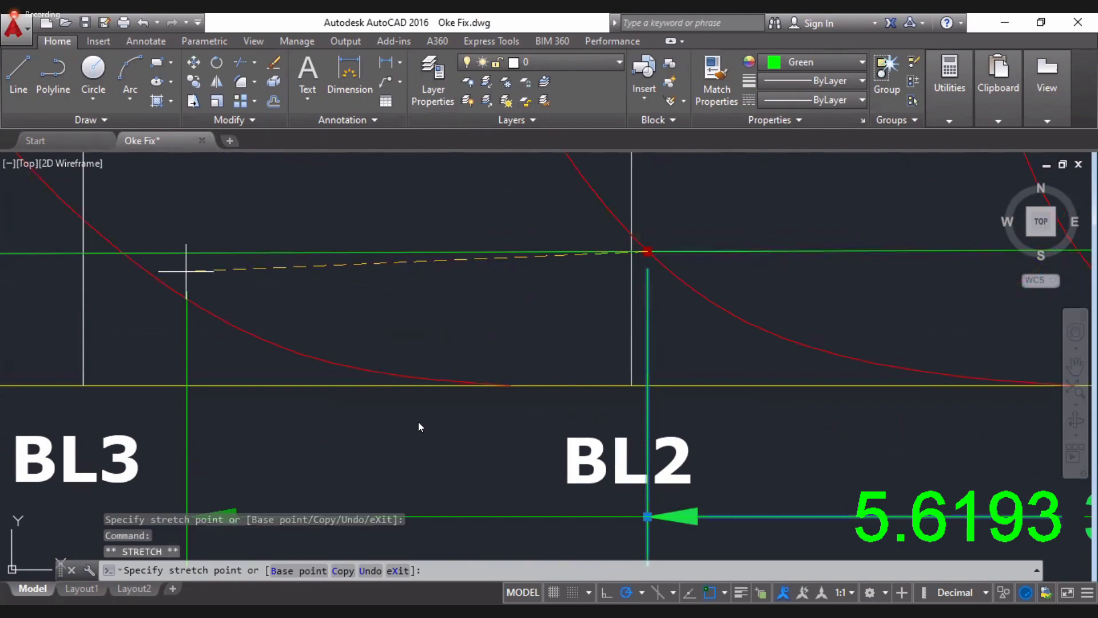
{"action": "middle_click_drag", "start_coordinate": [616, 446], "coordinate": [458, 379]}
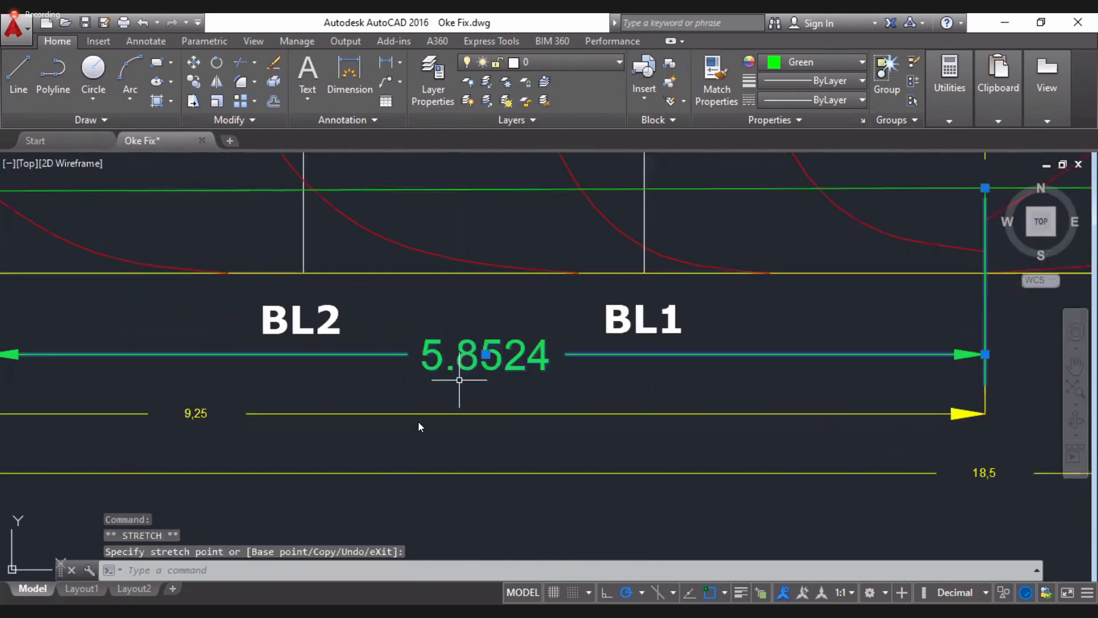
{"action": "key", "text": "alt+Tab"}
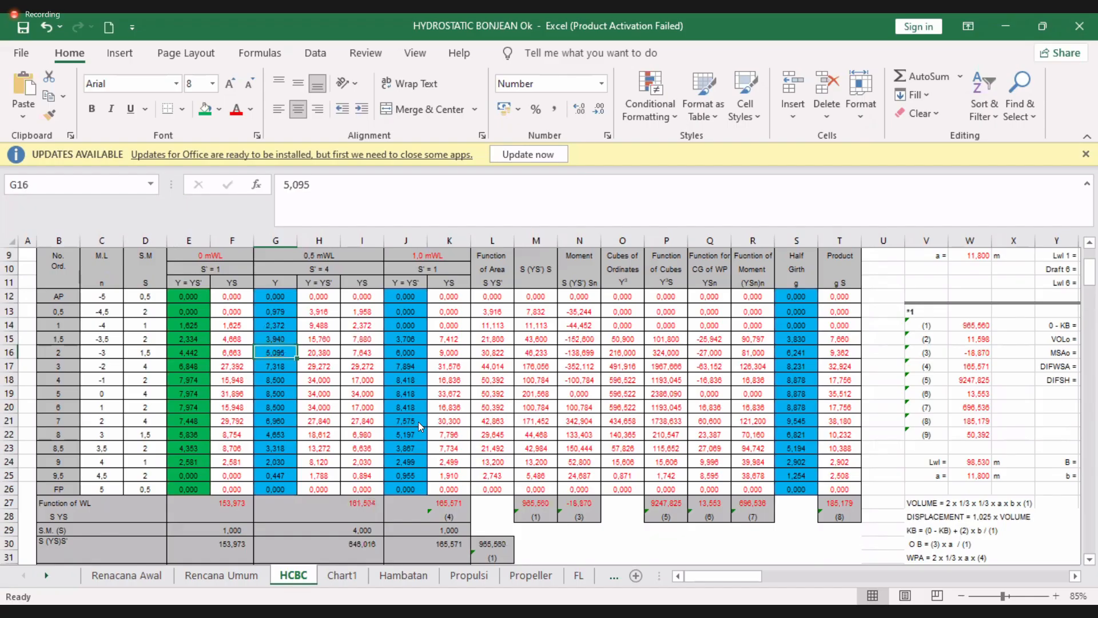
{"action": "type", "text": "5,852"}
{"action": "key", "text": "Return"}
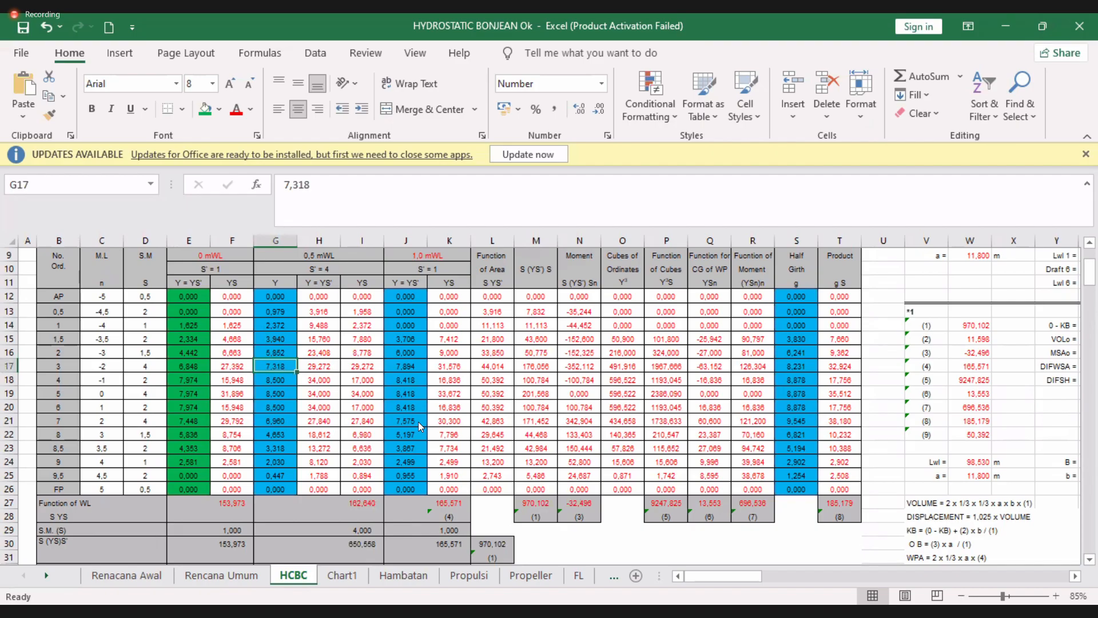
- Switch to AutoCAD and stretch the 0.5 m waterline dimension from the station 2 curve to the station 3 curve near BL4
{"action": "key", "text": "alt+Tab"}
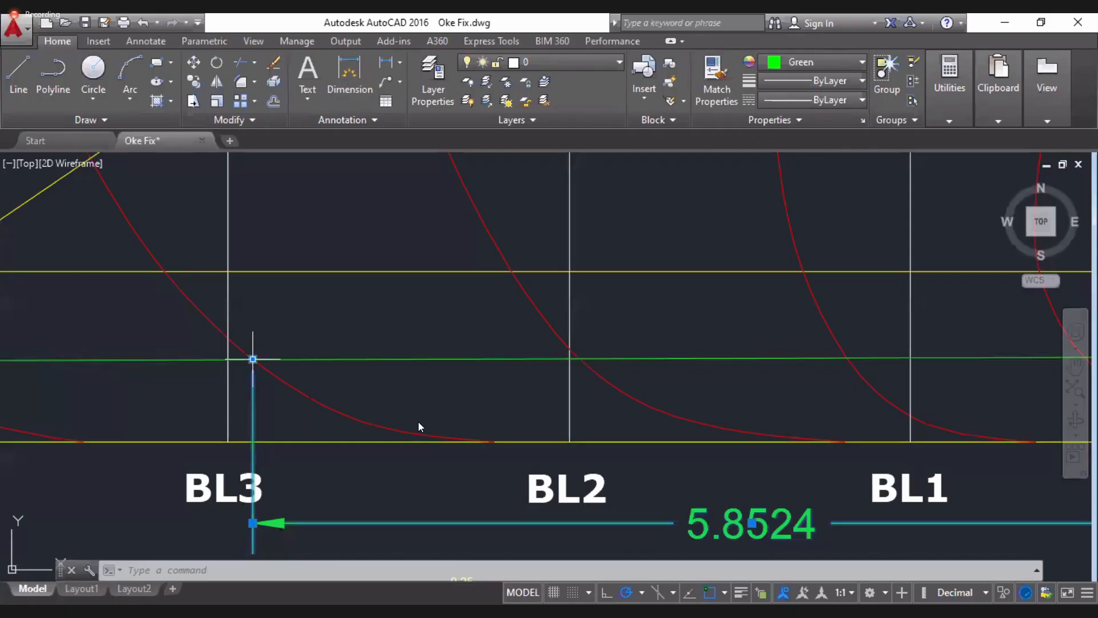
{"action": "left_click", "coordinate": [253, 359]}
{"action": "middle_click_drag", "start_coordinate": [55, 372], "coordinate": [243, 365]}
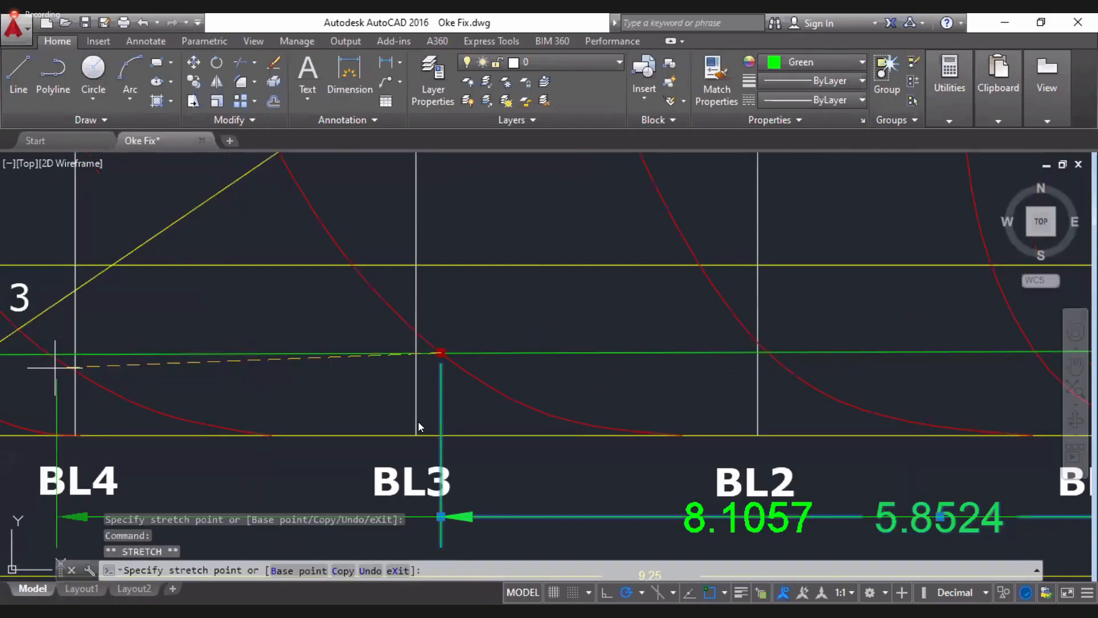
{"action": "left_click", "coordinate": [51, 355]}
{"action": "middle_click_drag", "start_coordinate": [89, 442], "coordinate": [257, 427]}
{"action": "scroll", "coordinate": [258, 427], "scroll_direction": "down", "scroll_amount": 3}
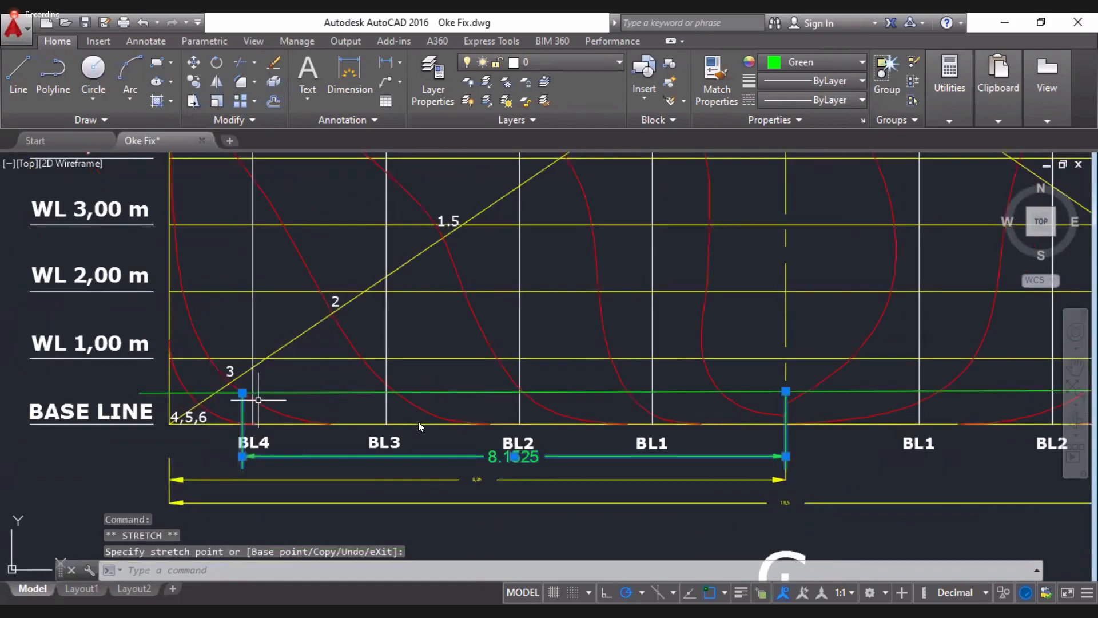
{"action": "scroll", "coordinate": [251, 378], "scroll_direction": "up", "scroll_amount": 2}
{"action": "scroll", "coordinate": [708, 528], "scroll_direction": "up", "scroll_amount": 2}
{"action": "middle_click_drag", "start_coordinate": [699, 521], "coordinate": [678, 478]}
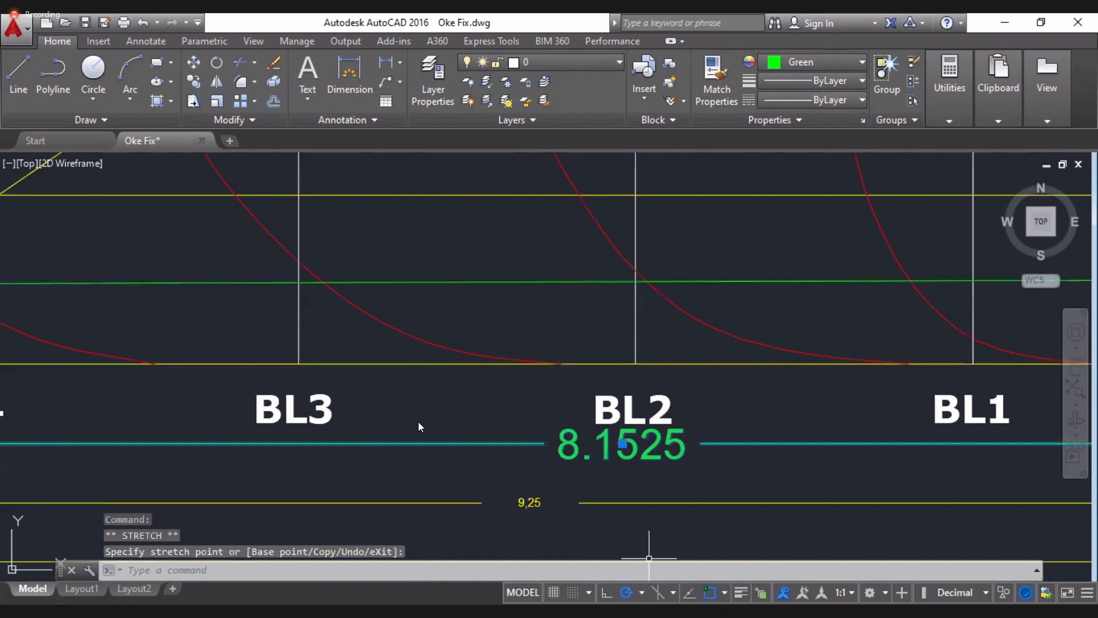
- Enter 8,152 in Excel as the station 3 half-breadth at 0,5 mWL (G17)
{"action": "key", "text": "alt+Tab"}
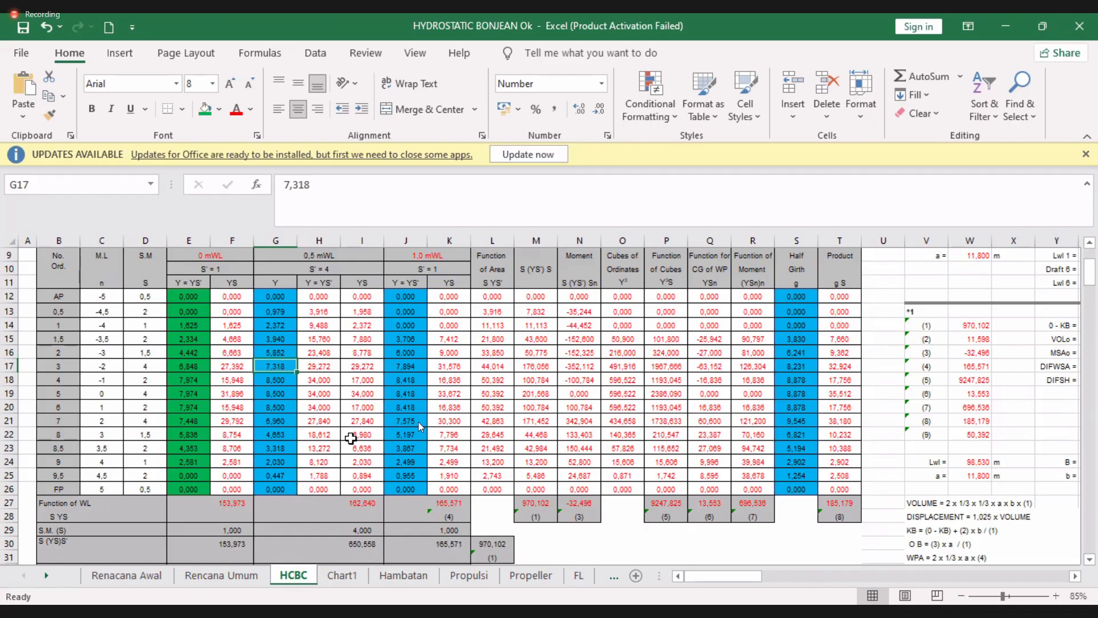
{"action": "type", "text": "8,15"}
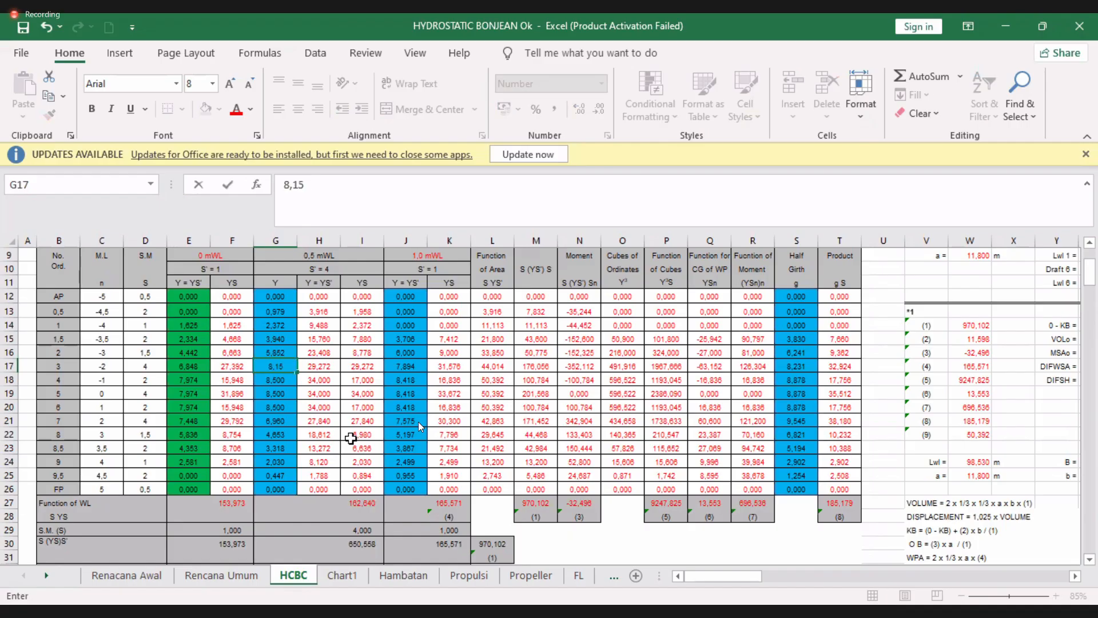
{"action": "type", "text": "2"}
{"action": "key", "text": "Return"}
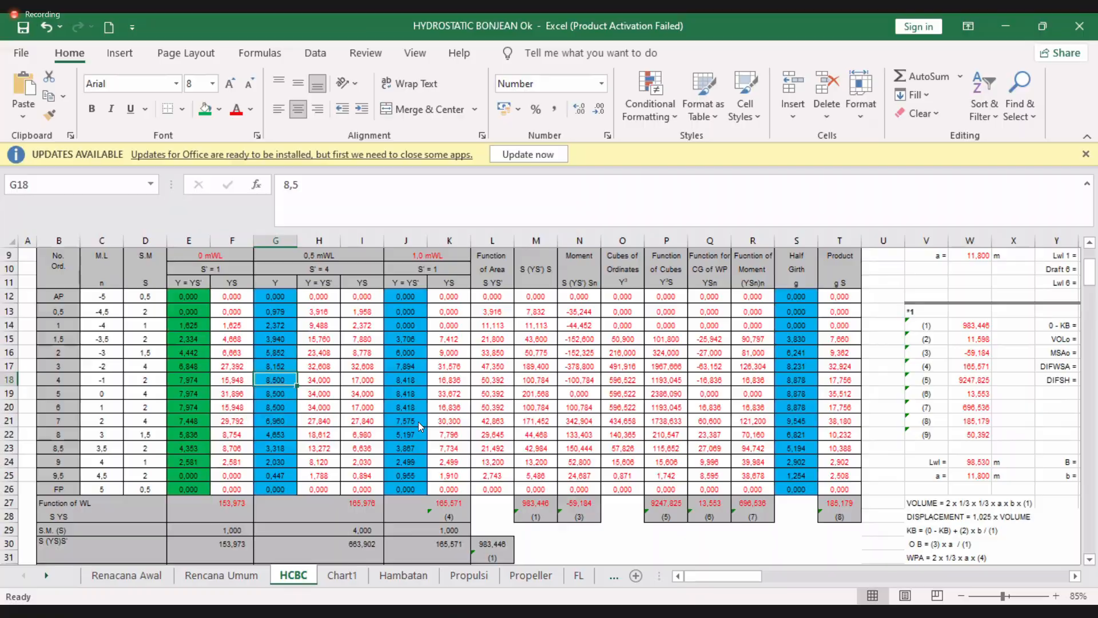
- Switch to AutoCAD and stretch the 0.5 m waterline dimension from the station 3 curve to the shared station 4,5,6 curve
{"action": "key", "text": "alt+Tab"}
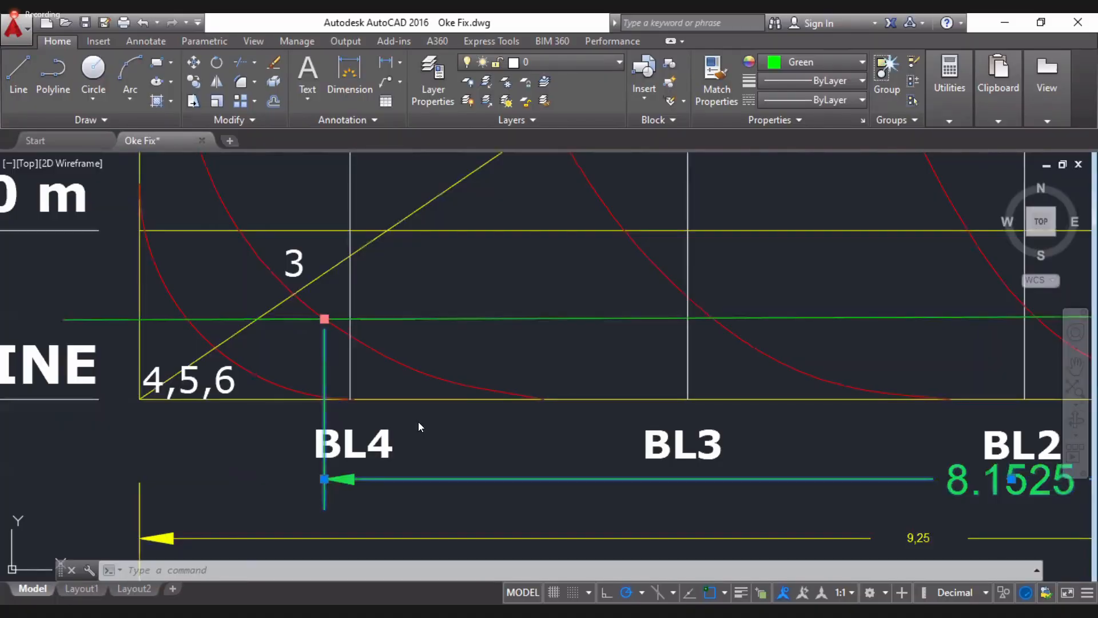
{"action": "left_click", "coordinate": [324, 319]}
{"action": "scroll", "coordinate": [198, 328], "scroll_direction": "up", "scroll_amount": 4}
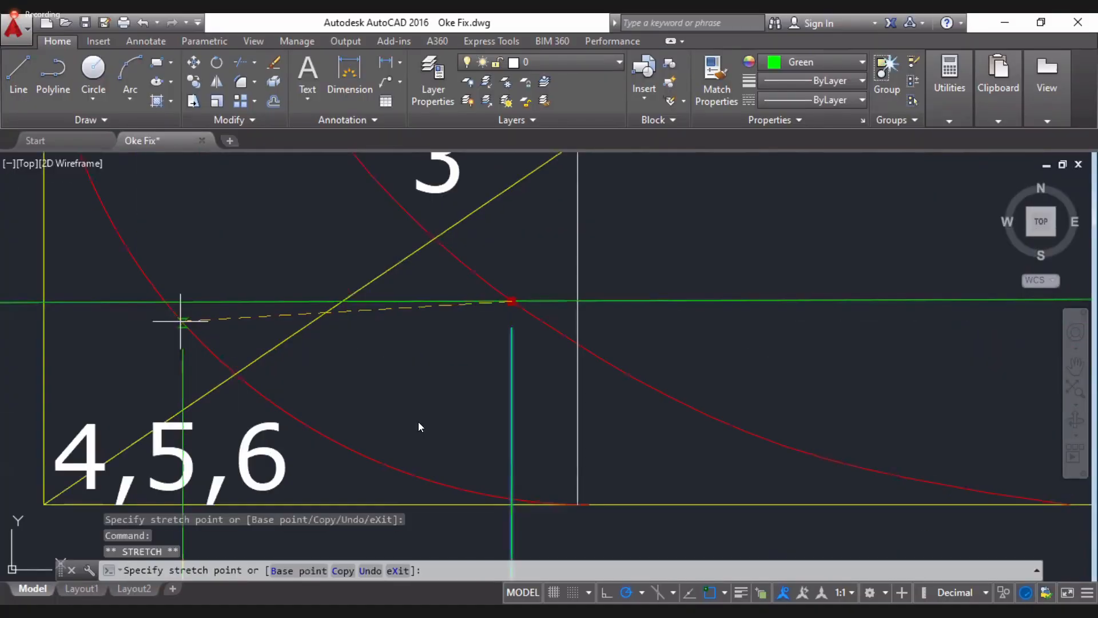
{"action": "left_click", "coordinate": [165, 301]}
{"action": "scroll", "coordinate": [419, 426], "scroll_direction": "down", "scroll_amount": 5}
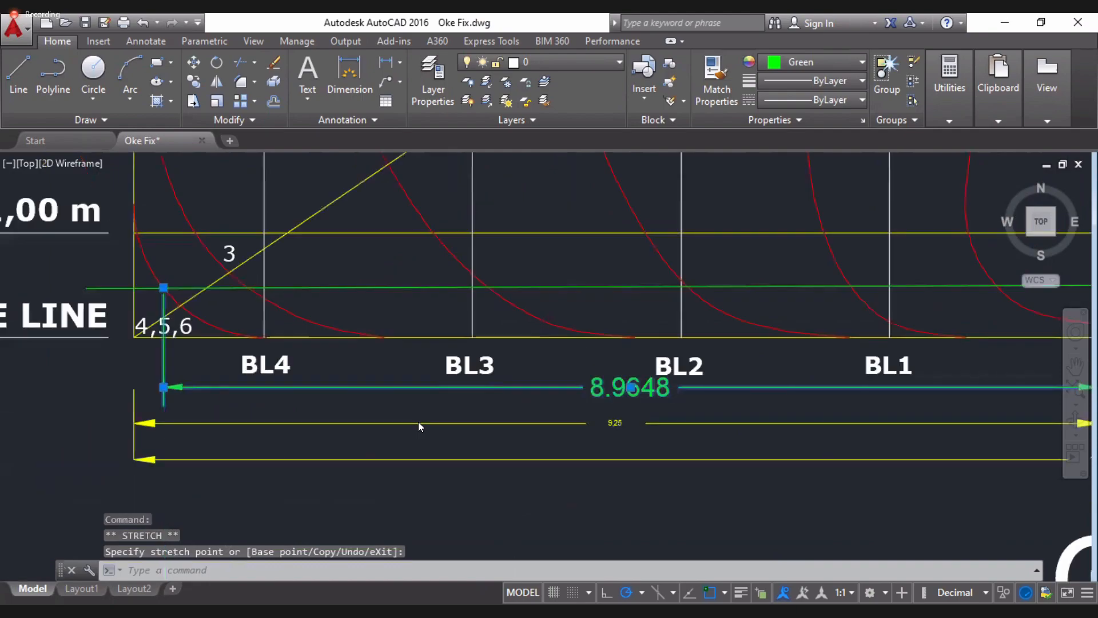
{"action": "scroll", "coordinate": [599, 425], "scroll_direction": "up", "scroll_amount": 2}
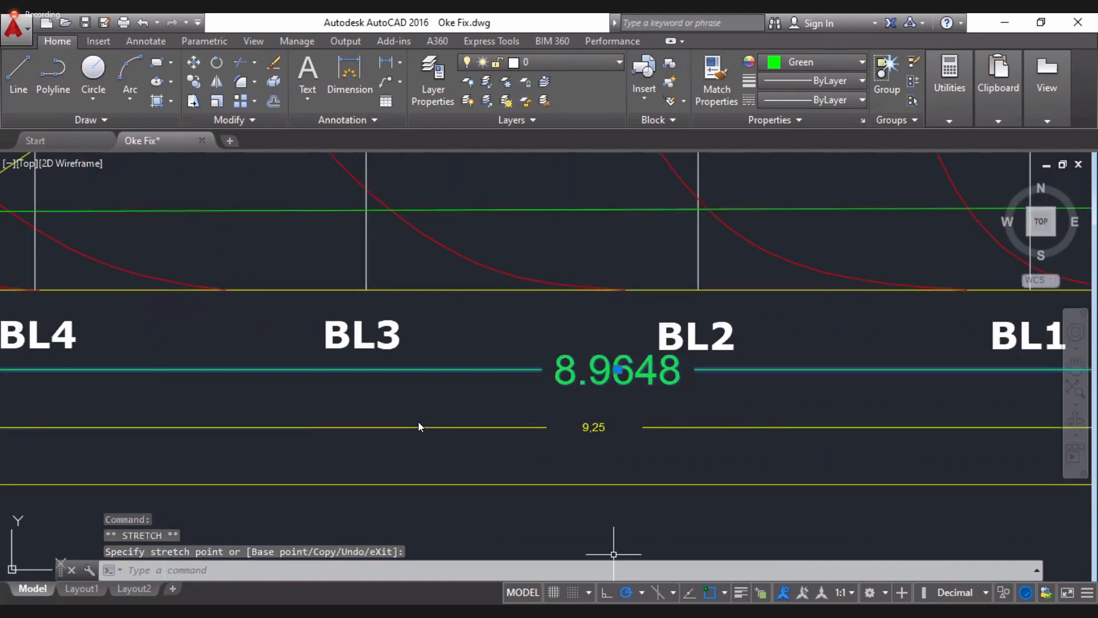
- Enter 8,964 in Excel for station 4 at 0,5 mWL (G18) and fill it down to stations 5 and 6 (G19:G20)
{"action": "key", "text": "alt+Tab"}
{"action": "type", "text": "8"}
{"action": "type", "text": ",9"}
{"action": "type", "text": "5"}
{"action": "type", "text": "64"}
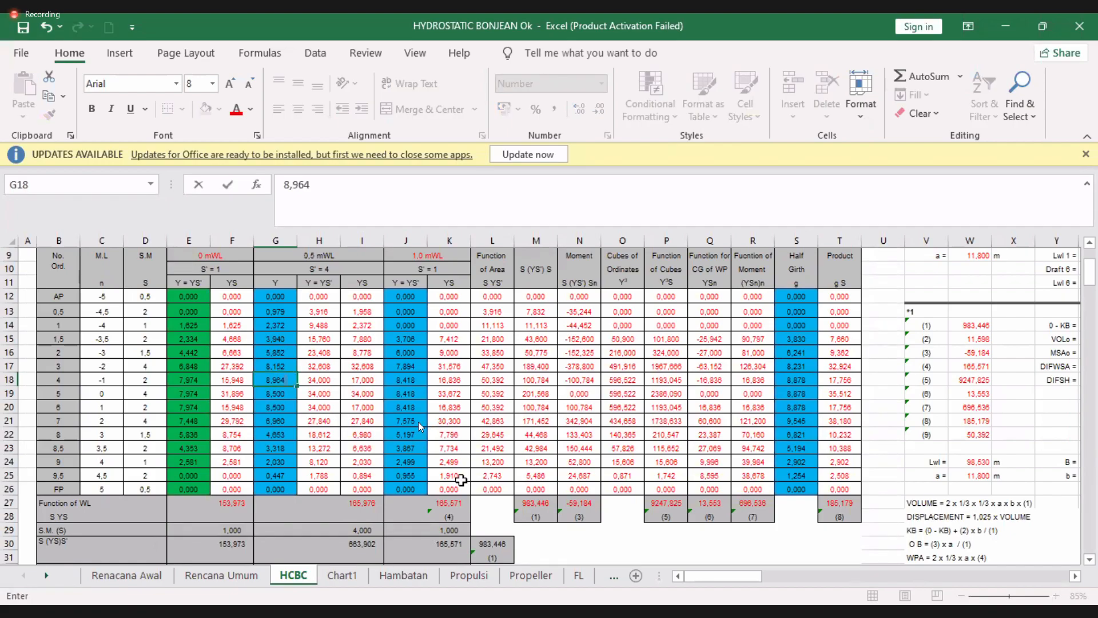
{"action": "key", "text": "Return"}
{"action": "key", "text": "Up"}
{"action": "left_click_drag", "start_coordinate": [297, 399], "coordinate": [301, 410]}
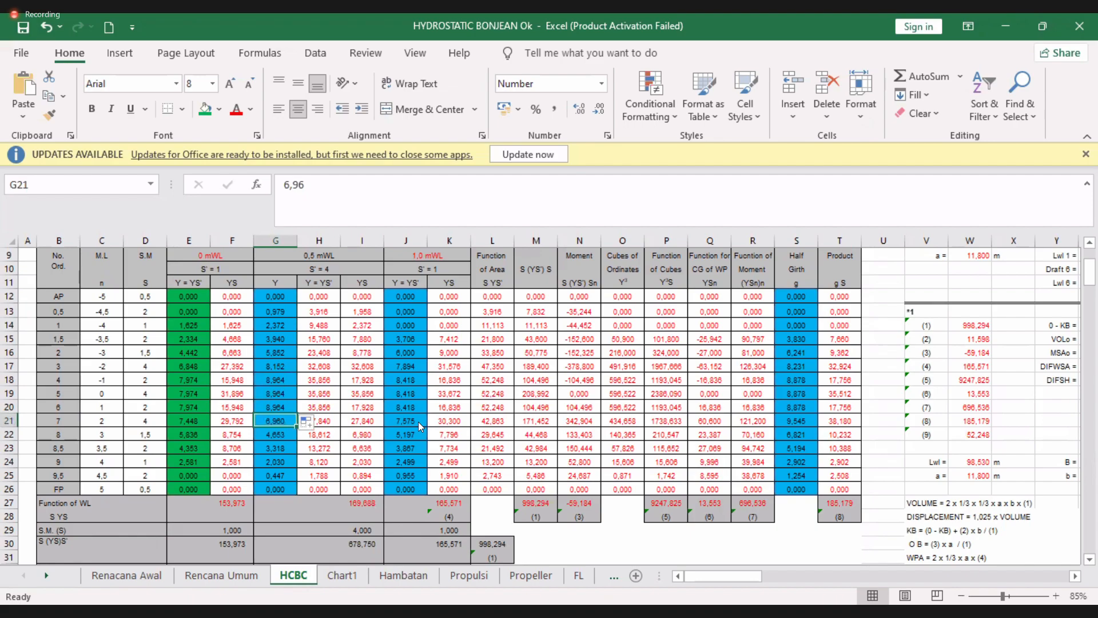
- Switch to AutoCAD and stretch the 0.5 m waterline dimension across the centreline to the station 7 curve beyond BL4
{"action": "key", "text": "alt+Tab"}
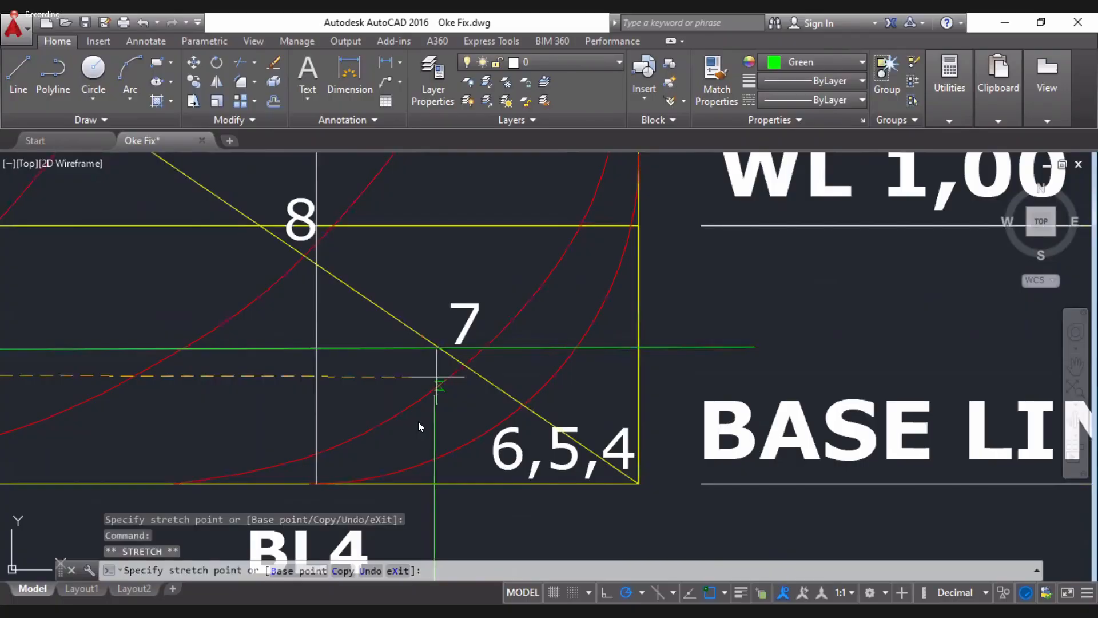
{"action": "left_click", "coordinate": [483, 347]}
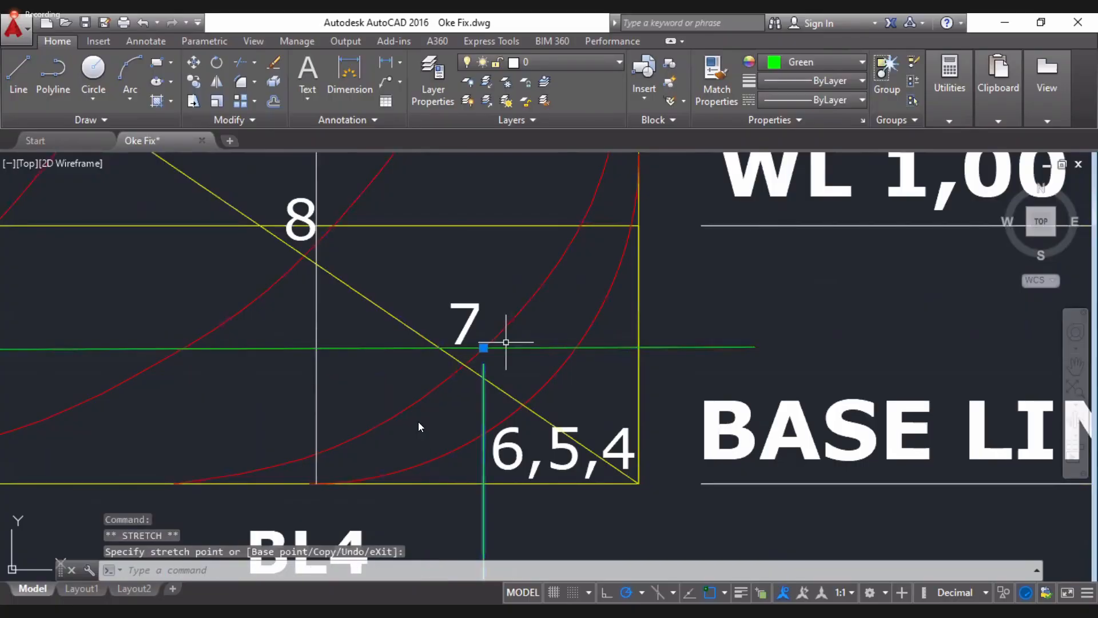
{"action": "scroll", "coordinate": [506, 342], "scroll_direction": "down", "scroll_amount": 3}
{"action": "scroll", "coordinate": [223, 407], "scroll_direction": "up", "scroll_amount": 4}
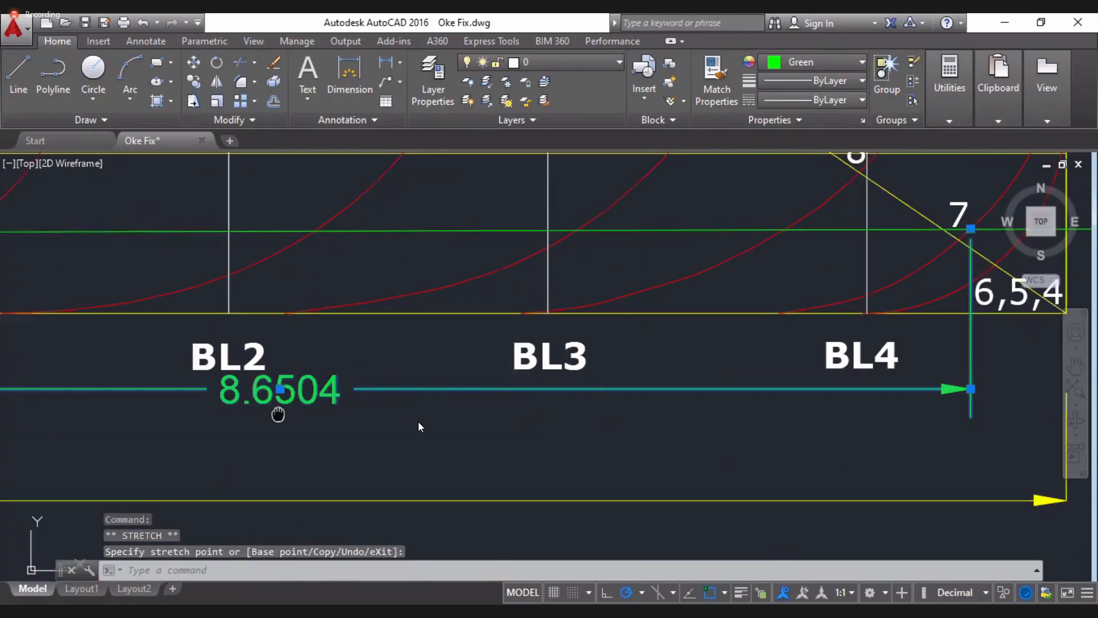
{"action": "scroll", "coordinate": [347, 422], "scroll_direction": "down", "scroll_amount": 2}
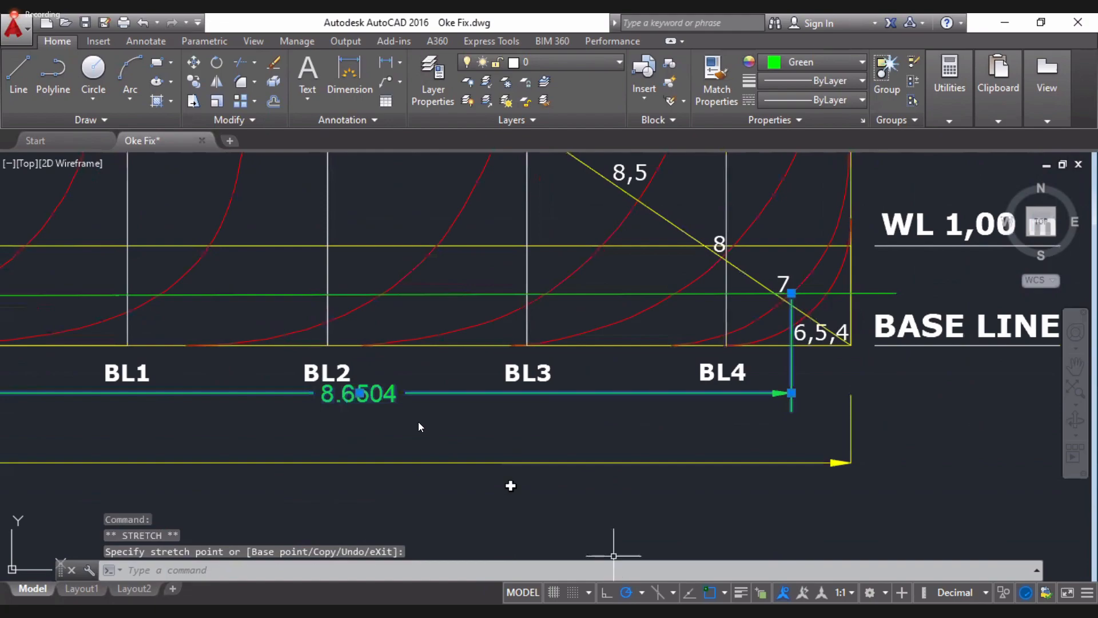
- Enter 8,65 in Excel as the station 7 half-breadth at 0,5 mWL (G21)
{"action": "key", "text": "alt+Tab"}
{"action": "type", "text": ",65"}
{"action": "key", "text": "Return"}
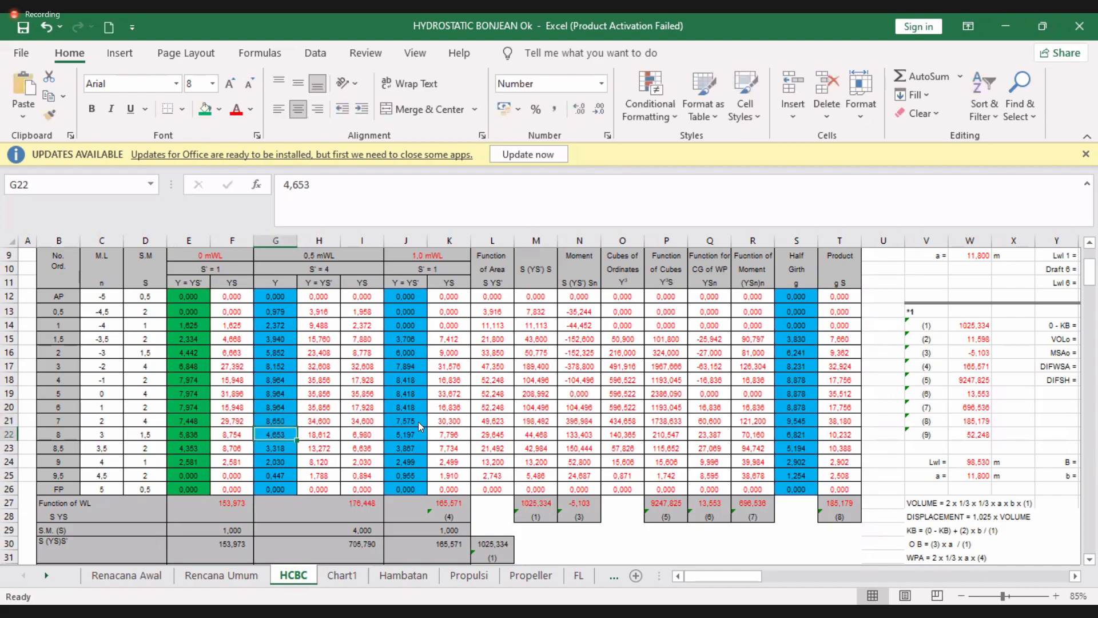
- Stretch the 0.5 m waterline dimension in AutoCAD to the station 8 curve, and enter 7,432 for station 8 at 0,5 mWL (G22) in Excel
{"action": "key", "text": "alt+Tab"}
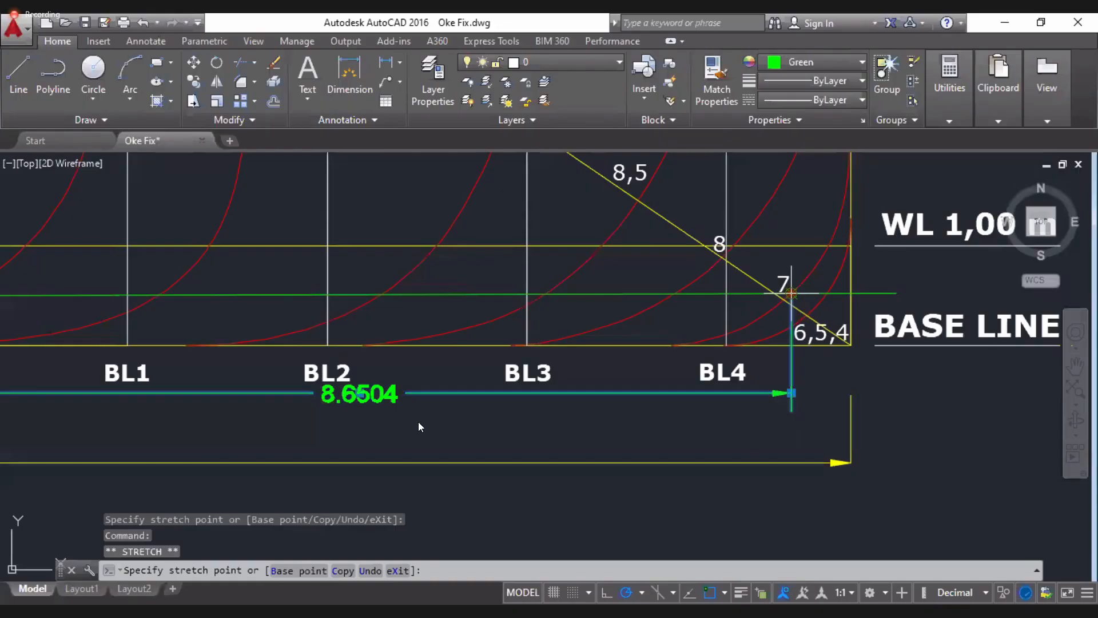
{"action": "left_click", "coordinate": [674, 293]}
{"action": "scroll", "coordinate": [501, 476], "scroll_direction": "up", "scroll_amount": 2}
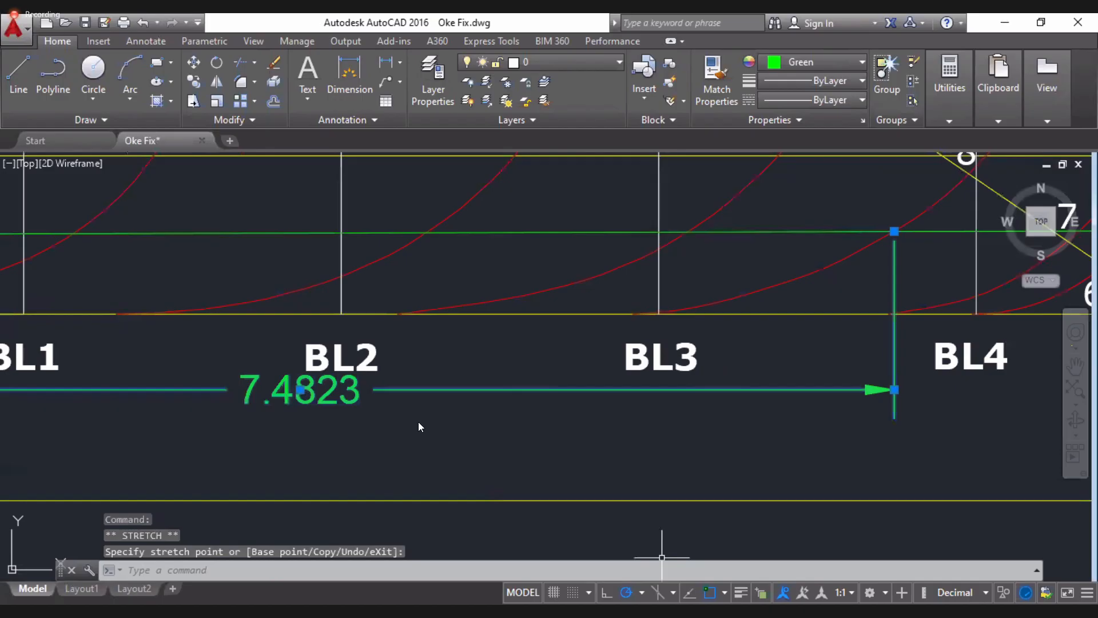
{"action": "key", "text": "alt+Tab"}
{"action": "type", "text": "7,432"}
{"action": "key", "text": "Return"}
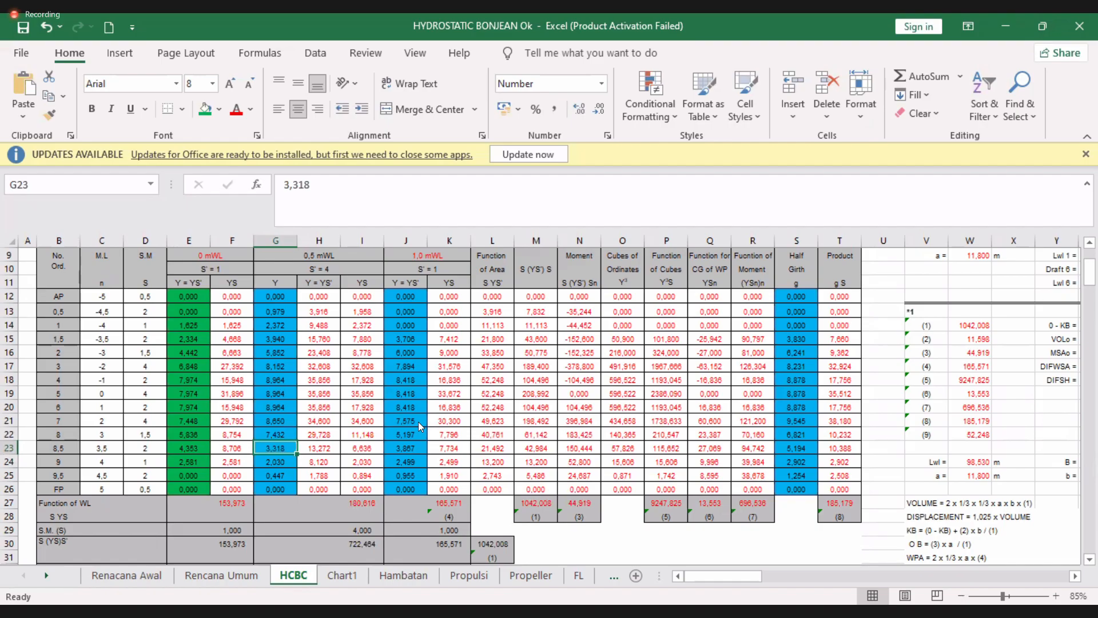
- Stretch the 0.5 m waterline dimension in AutoCAD to the station 8,5 curve, and enter 6,184 for station 8,5 at 0,5 mWL (G23) in Excel
{"action": "key", "text": "alt+Tab"}
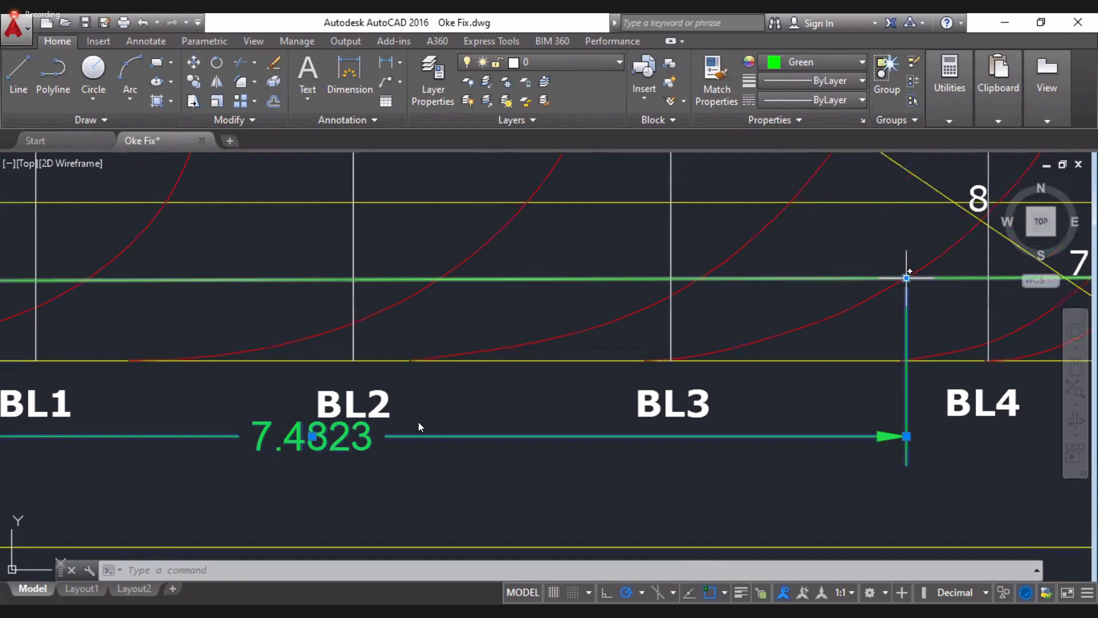
{"action": "left_click", "coordinate": [906, 278]}
{"action": "scroll", "coordinate": [577, 470], "scroll_direction": "down", "scroll_amount": 3}
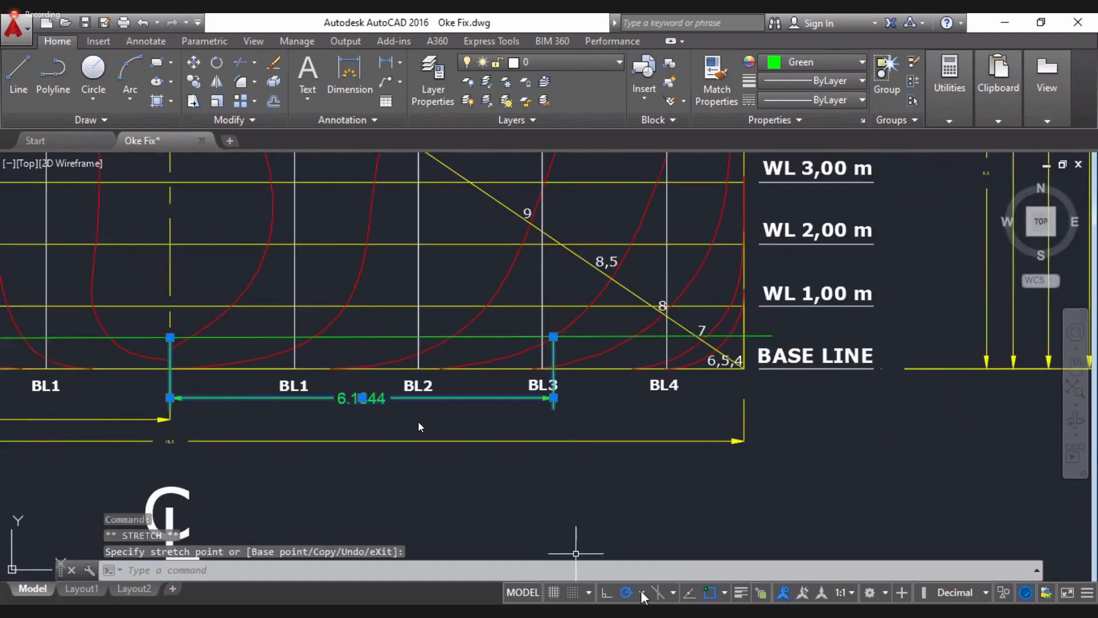
{"action": "key", "text": "alt+Tab"}
{"action": "type", "text": "184"}
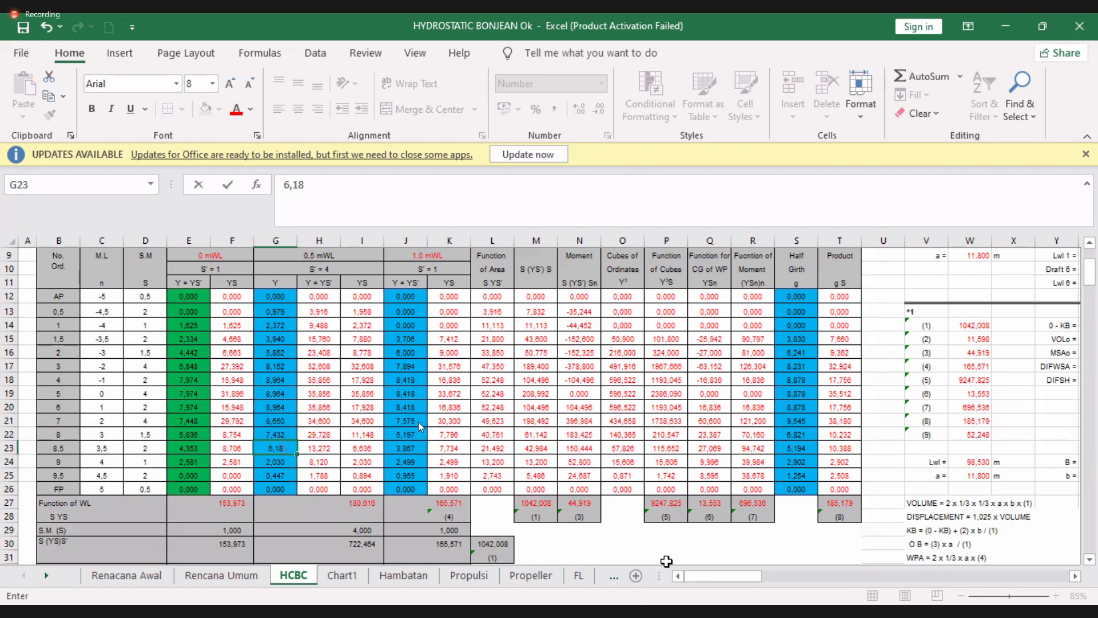
{"action": "key", "text": "Return"}
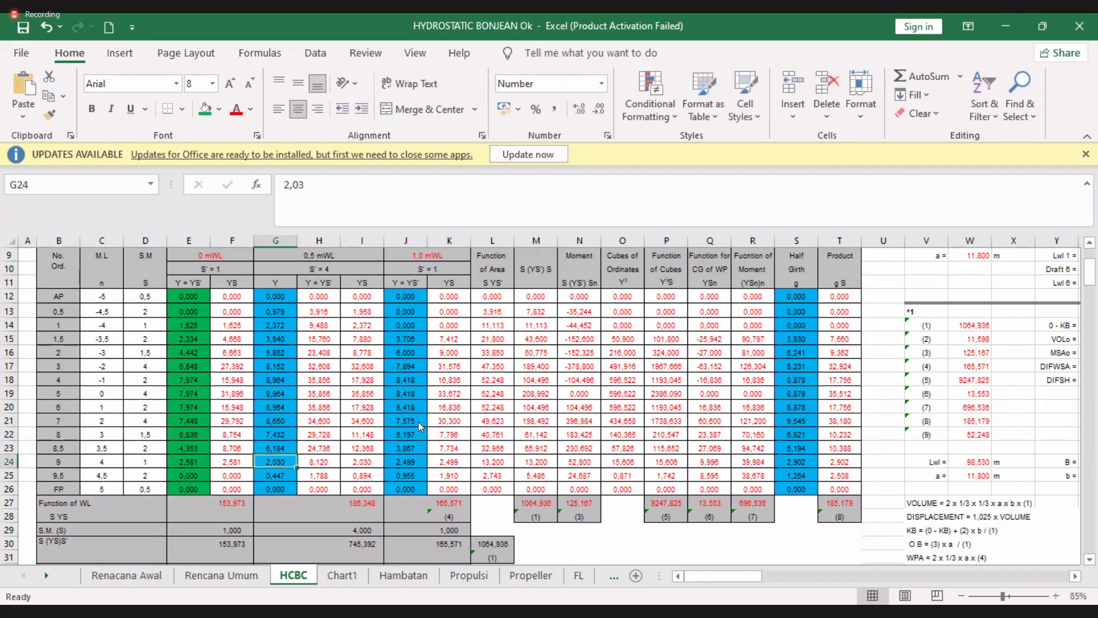
- Stretch the 0.5 m waterline dimension in AutoCAD to the station 9 curve, and enter 4,538 for station 9 at 0,5 mWL (G24) in Excel
{"action": "key", "text": "alt+Tab"}
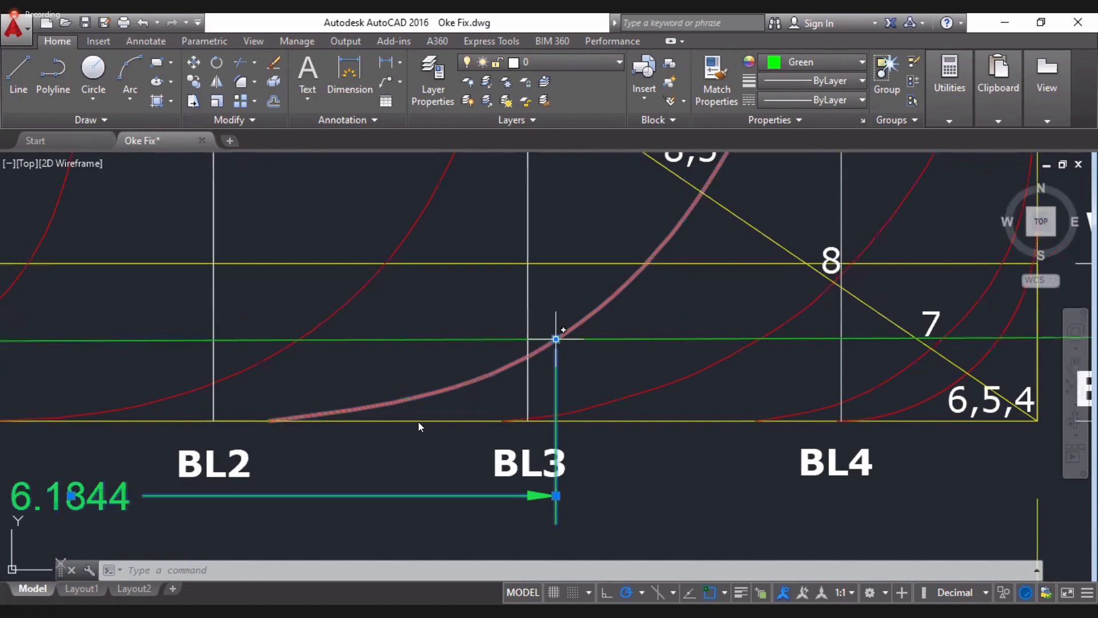
{"action": "middle_click_drag", "start_coordinate": [363, 374], "coordinate": [492, 366]}
{"action": "scroll", "coordinate": [447, 366], "scroll_direction": "down", "scroll_amount": 4}
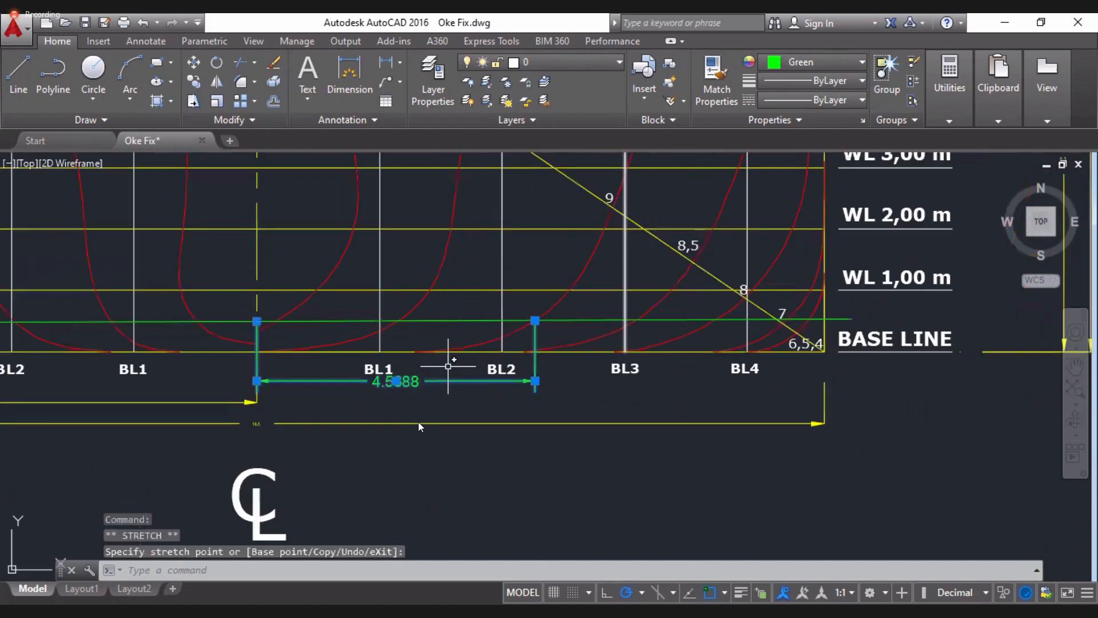
{"action": "scroll", "coordinate": [421, 384], "scroll_direction": "up", "scroll_amount": 4}
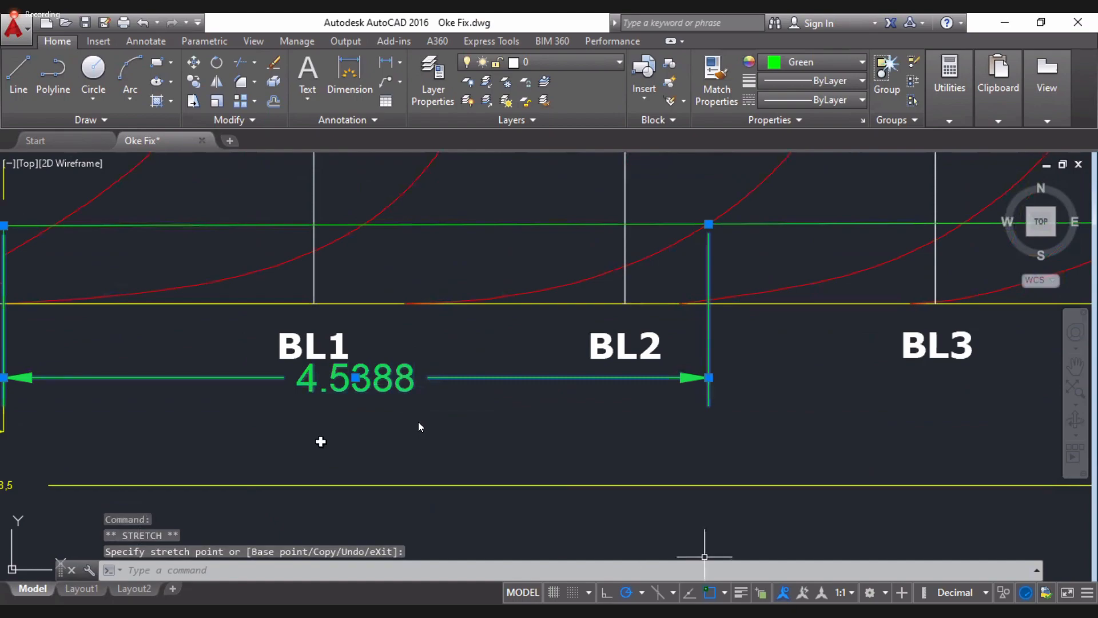
{"action": "key", "text": "alt+Tab"}
{"action": "type", "text": "4,"}
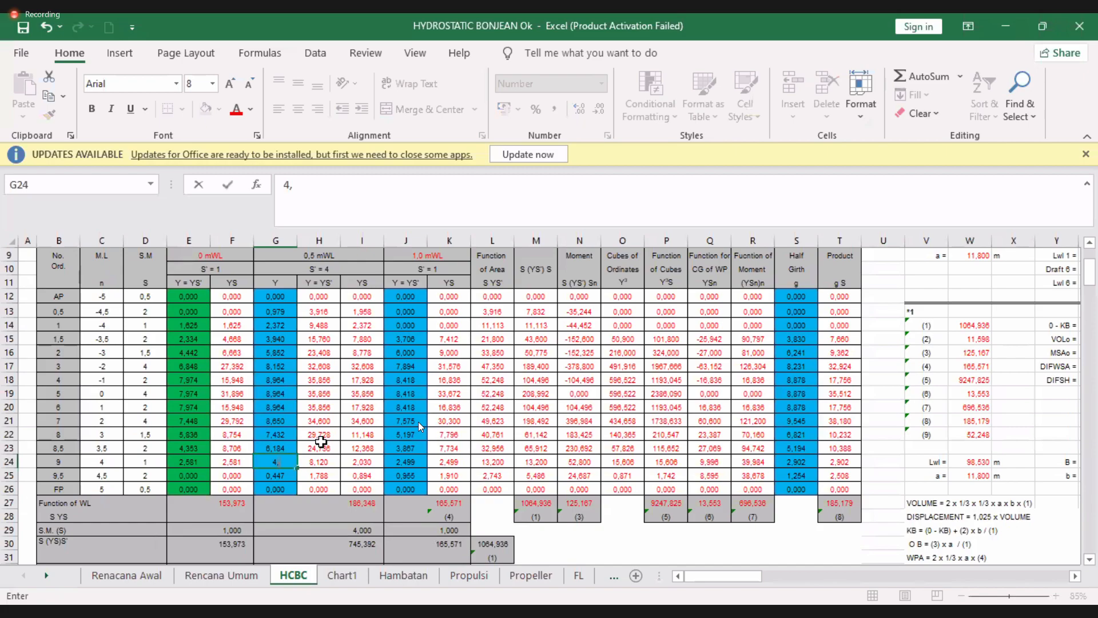
{"action": "type", "text": "538"}
{"action": "key", "text": "Return"}
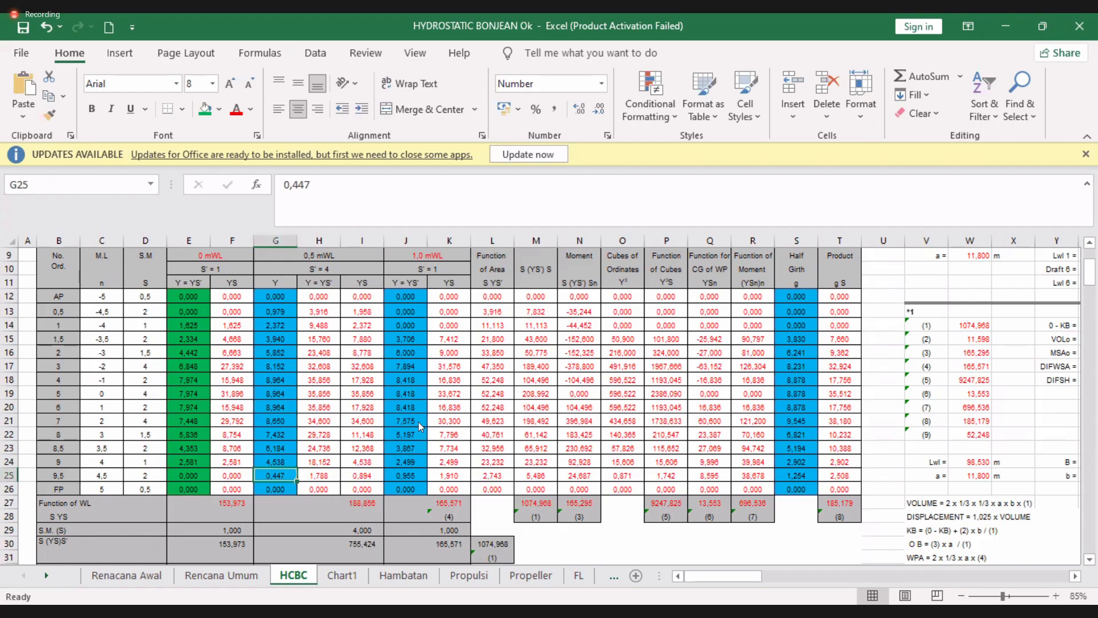
- Stretch the 0.5 m waterline dimension in AutoCAD to the station 9,5 curve, and enter 2,312 for station 9,5 at 0,5 mWL (G25) in Excel
{"action": "key", "text": "alt+Tab"}
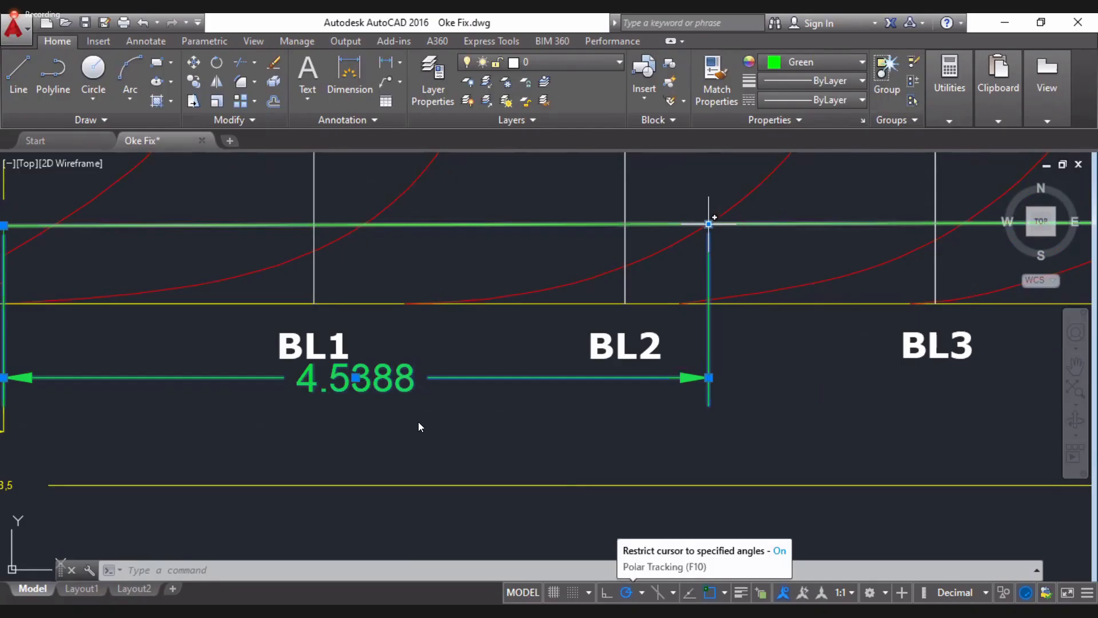
{"action": "left_click", "coordinate": [709, 224]}
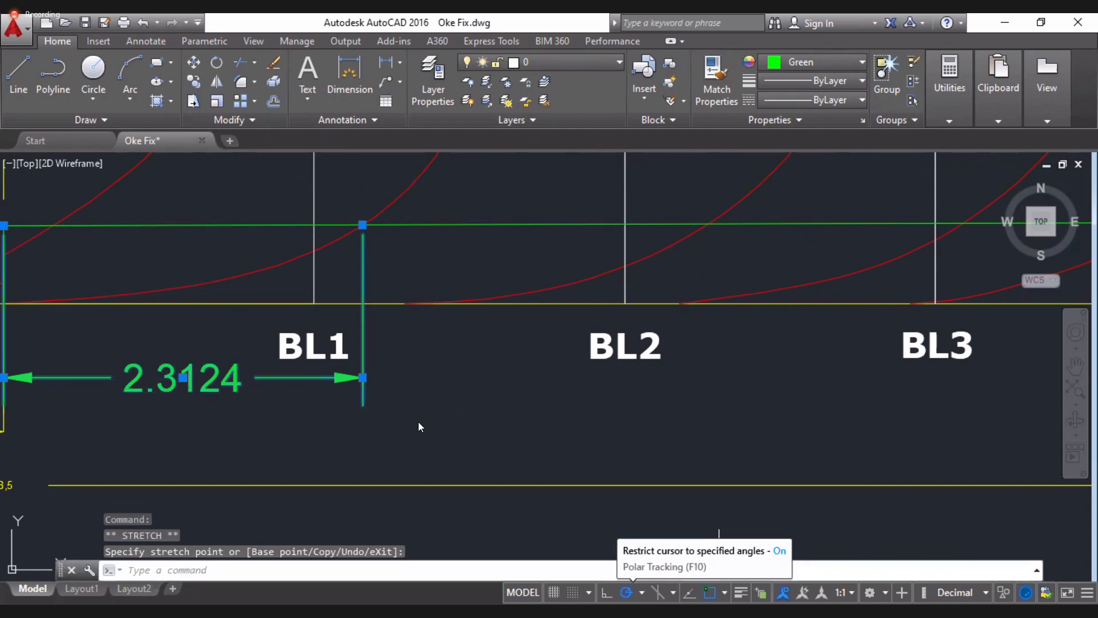
{"action": "left_click", "coordinate": [547, 486]}
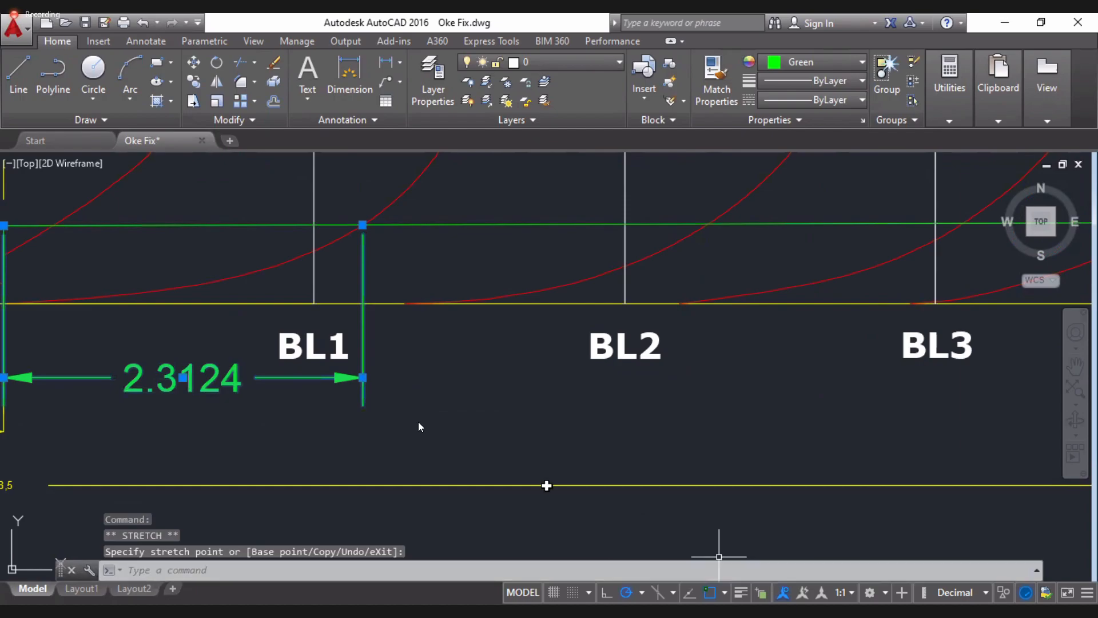
{"action": "type", "text": "2,312"}
{"action": "key", "text": "Return"}
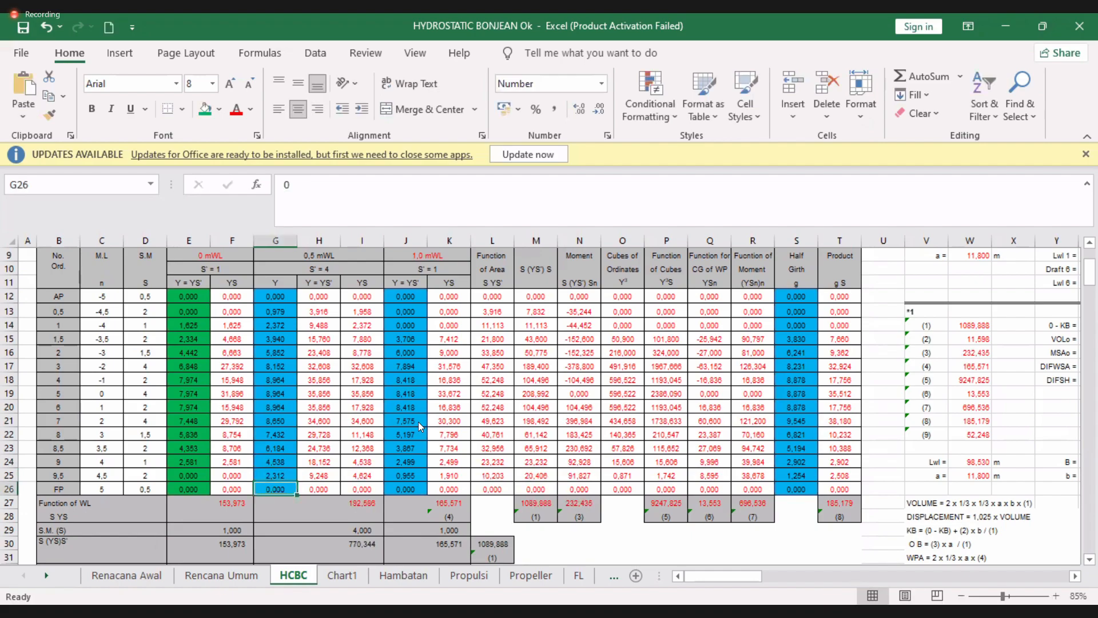
- Stretch the 0.5 m waterline dimension in AutoCAD to the FP curve, and enter 0,318 for FP at 0,5 mWL (G26) in Excel
{"action": "key", "text": "alt+Tab"}
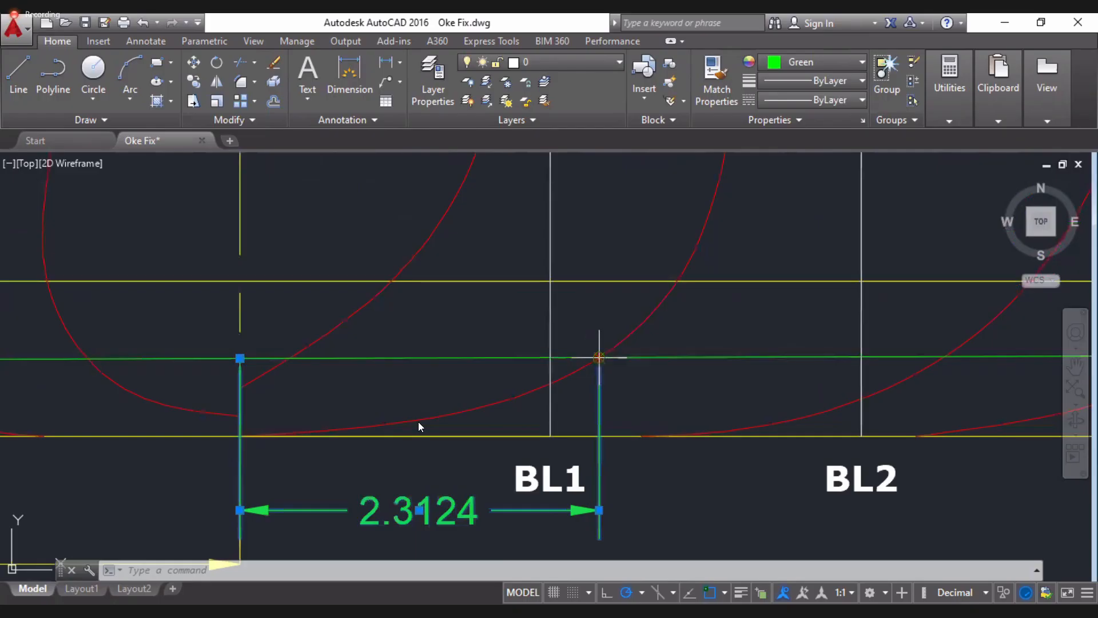
{"action": "left_click", "coordinate": [599, 357]}
{"action": "left_click", "coordinate": [288, 358]}
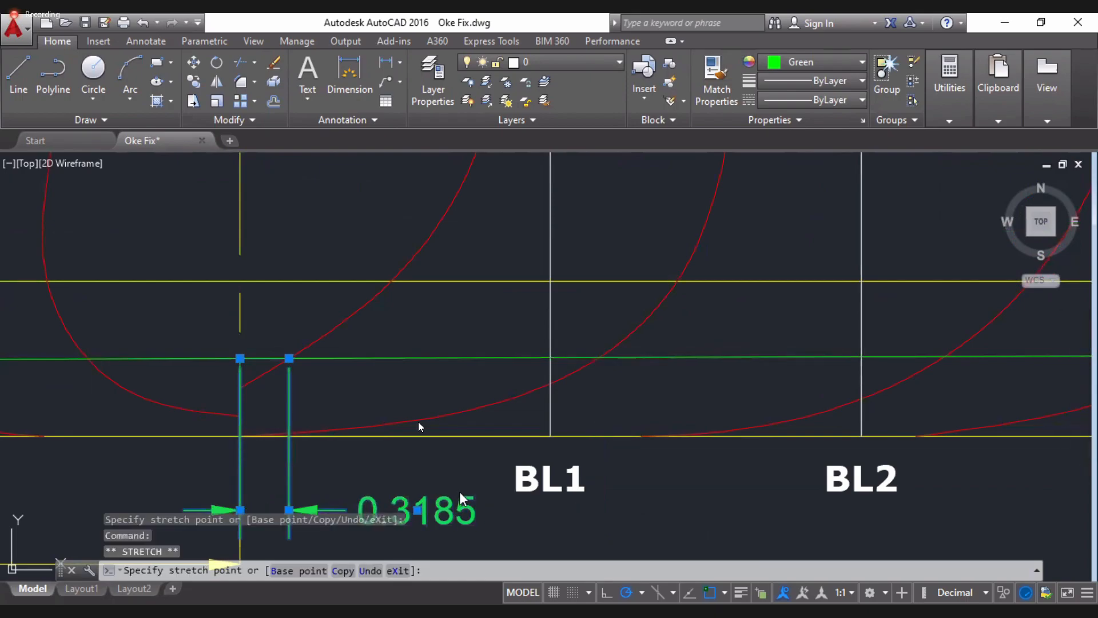
{"action": "key", "text": "alt+Tab"}
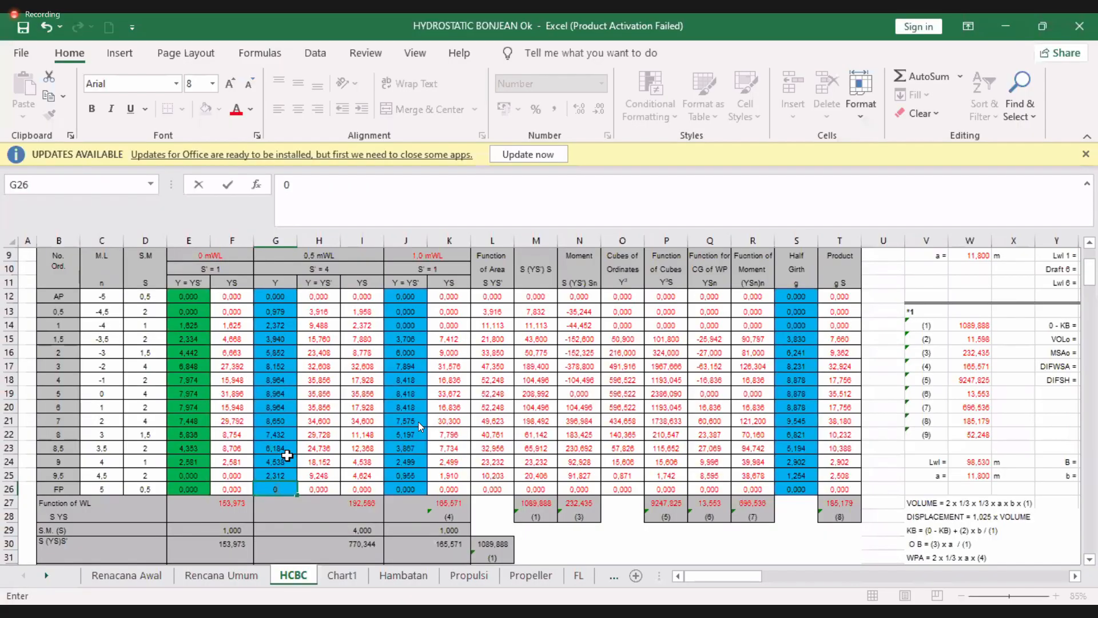
{"action": "type", "text": ",318"}
{"action": "key", "text": "Return"}
- Fill the completed 0,5 mWL half-breadth cells G12:G26 with green
{"action": "left_click_drag", "start_coordinate": [275, 296], "coordinate": [277, 487]}
{"action": "left_click", "coordinate": [206, 109]}
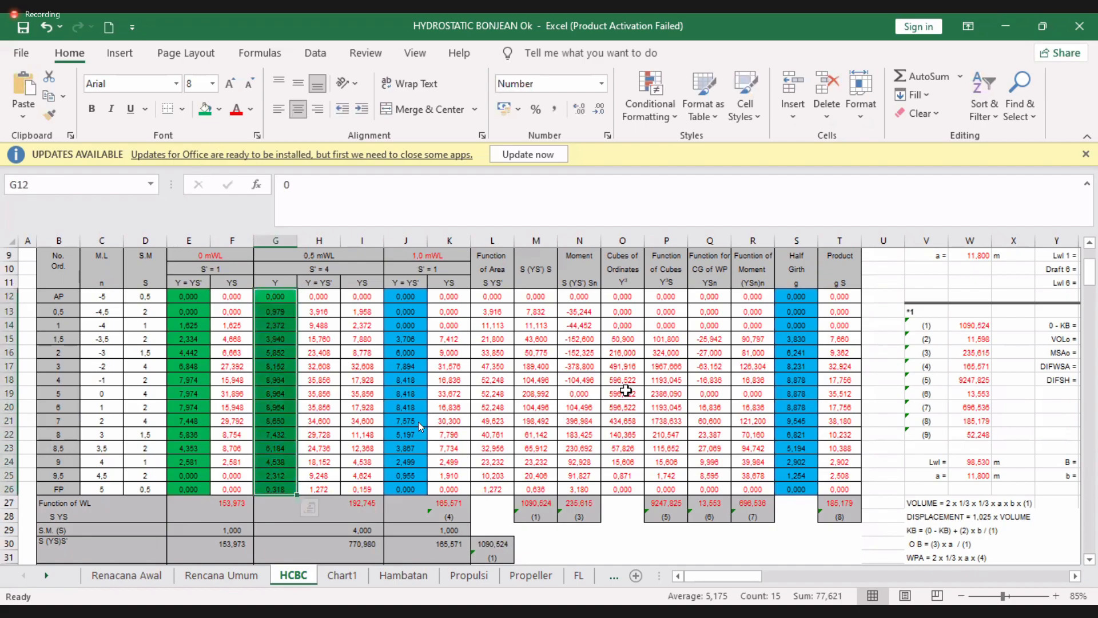
{"action": "left_click", "coordinate": [1090, 241]}
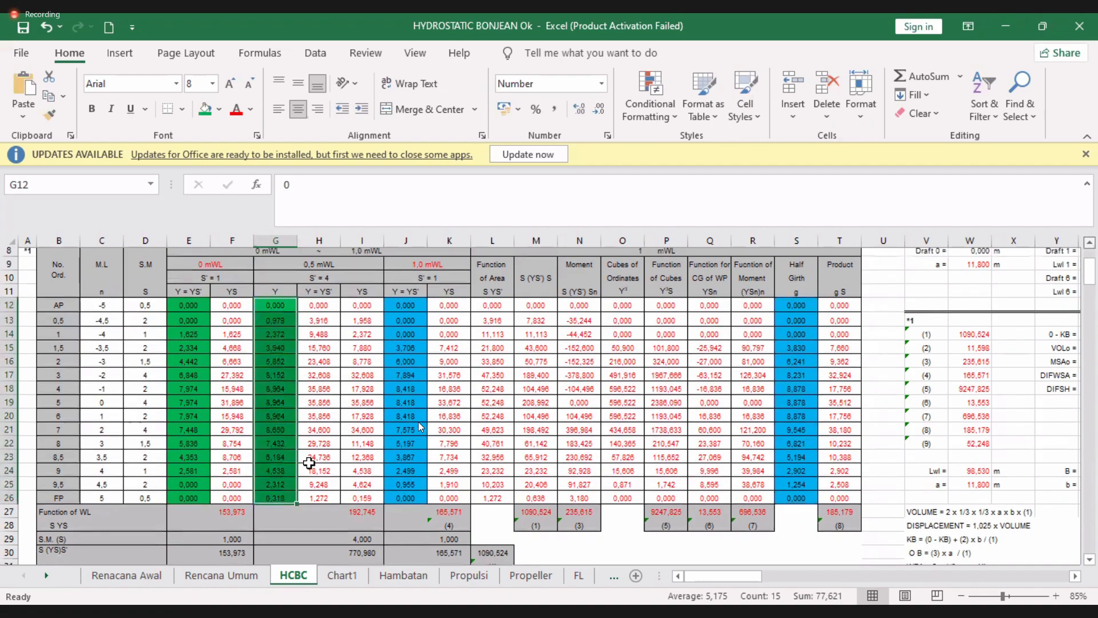
{"action": "scroll", "coordinate": [420, 426], "scroll_direction": "up", "scroll_amount": 1}
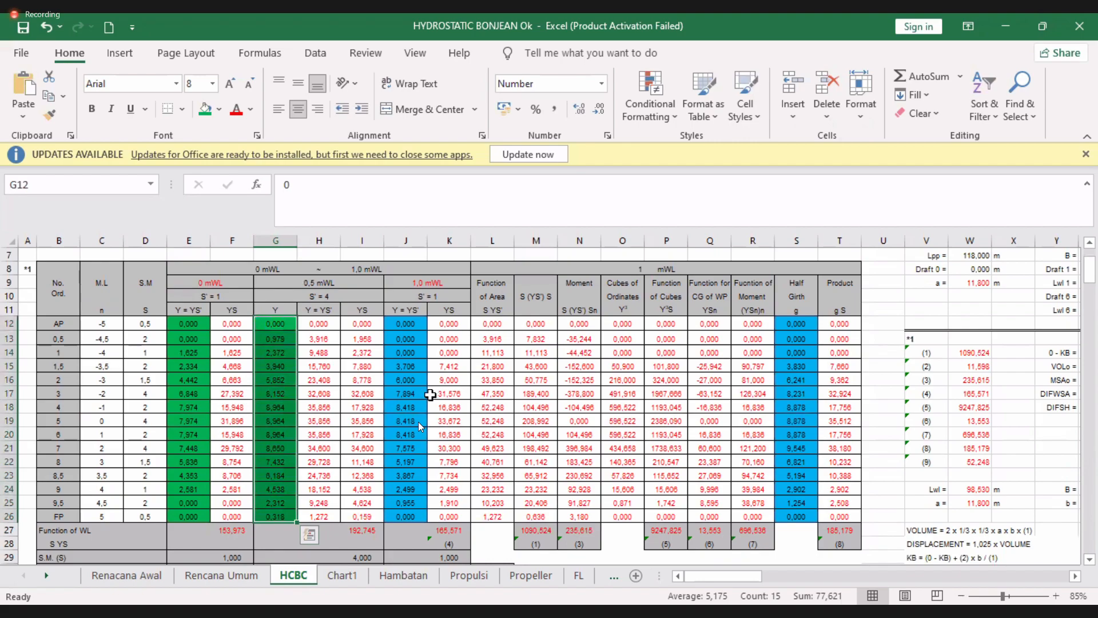
- Review the half-breadth columns for 0 mWL, 0,5 mWL and 1,0 mWL and the Half Girth column, and select the AP half-girth cell S12
{"action": "left_click_drag", "start_coordinate": [188, 324], "coordinate": [188, 447]}
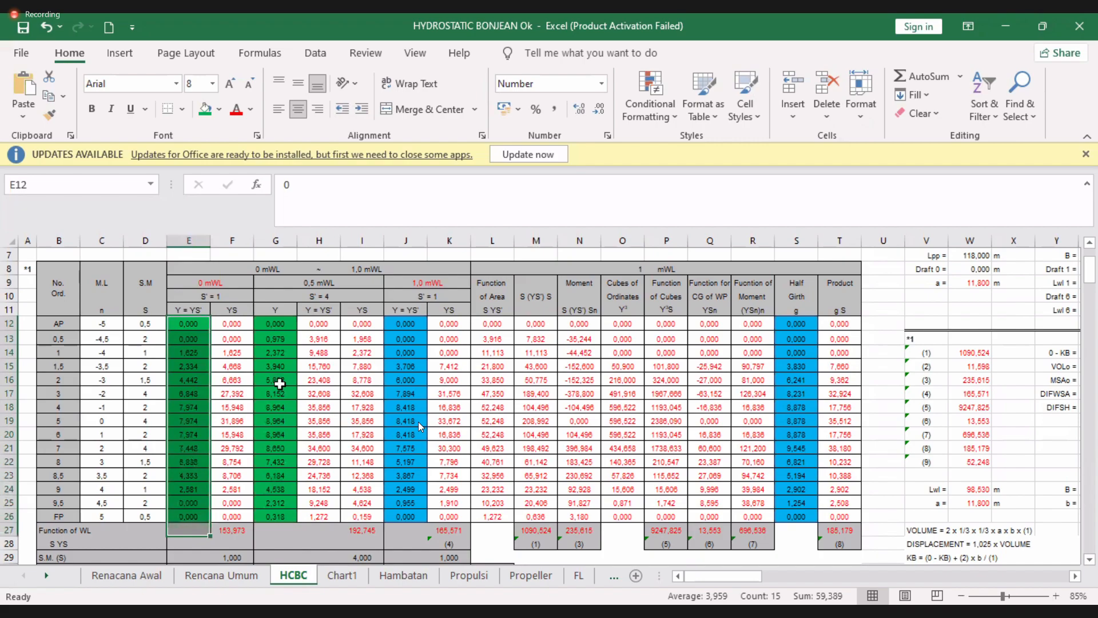
{"action": "left_click_drag", "start_coordinate": [275, 323], "coordinate": [275, 352]}
{"action": "left_click_drag", "start_coordinate": [417, 323], "coordinate": [416, 448]}
{"action": "left_click_drag", "start_coordinate": [416, 517], "coordinate": [416, 513]}
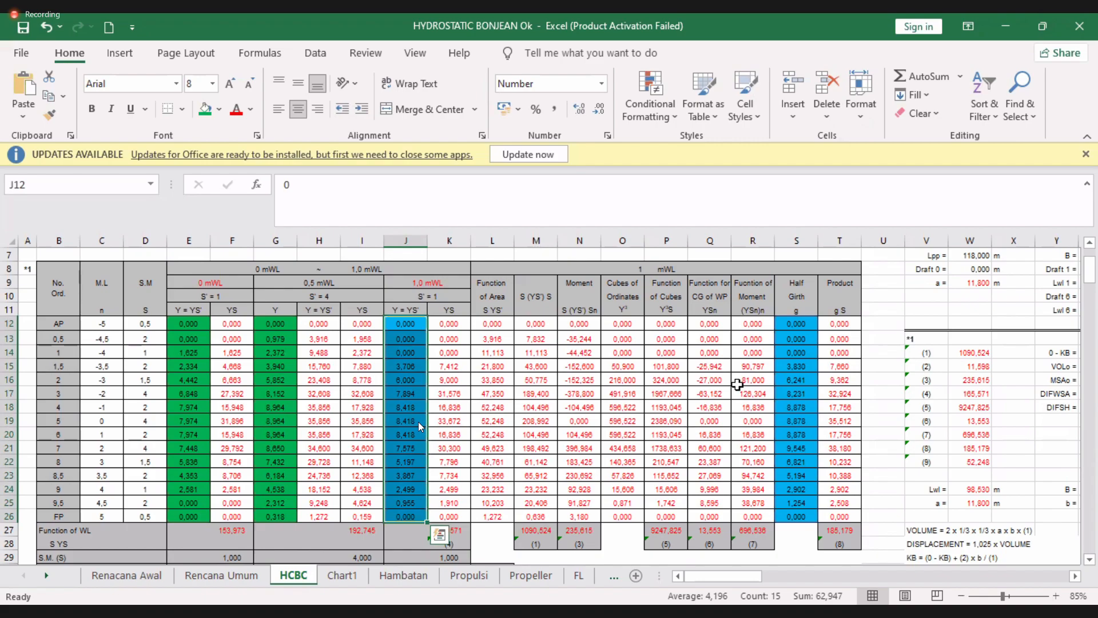
{"action": "left_click_drag", "start_coordinate": [800, 325], "coordinate": [797, 516]}
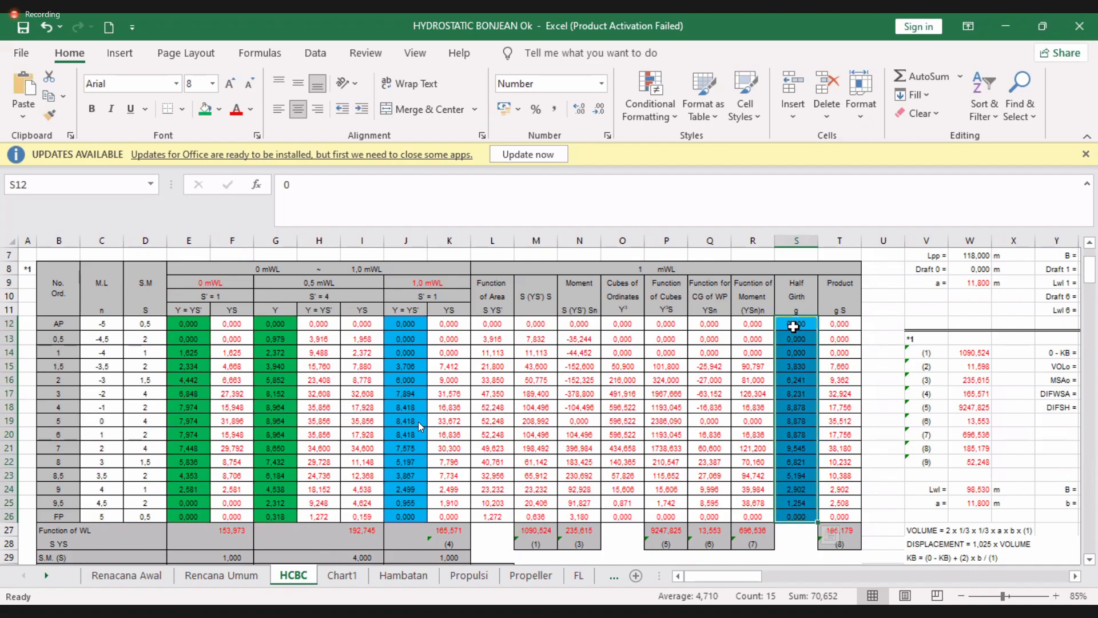
{"action": "left_click", "coordinate": [793, 324]}
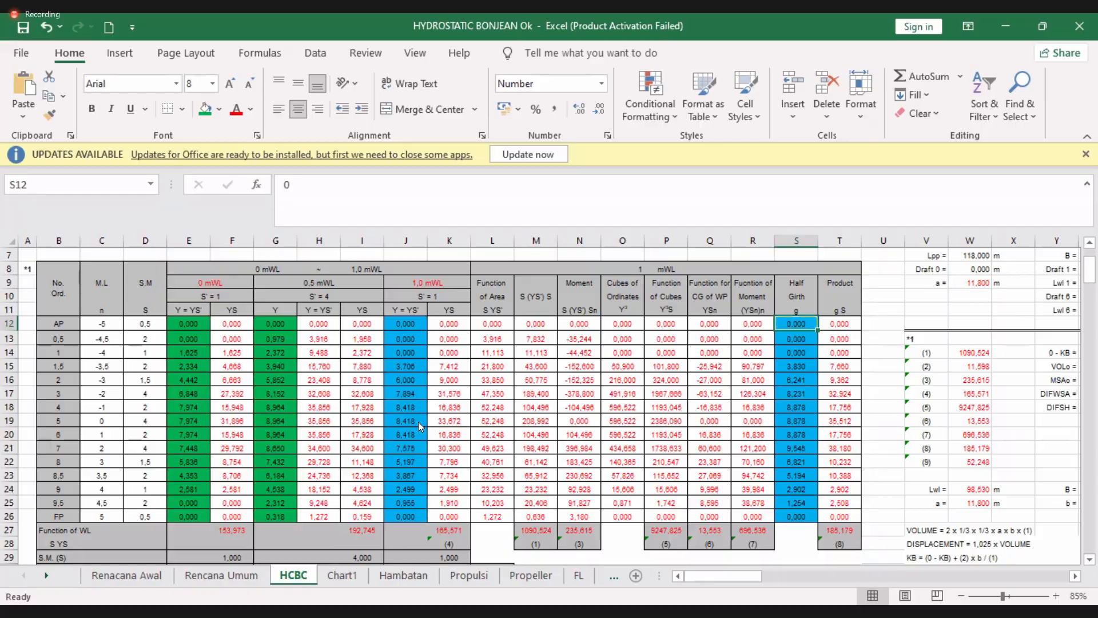
- Switch to AutoCAD and erase the 0.5 m waterline dimension and the green 0.5 m waterlines on both sides of the centreline
{"action": "key", "text": "alt+Tab"}
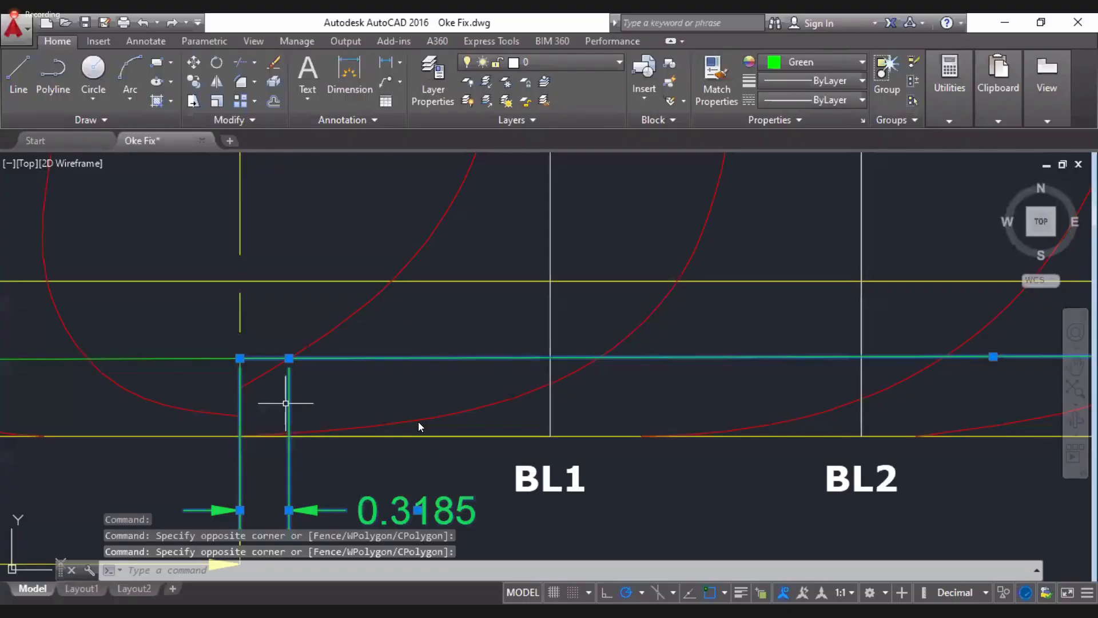
{"action": "key", "text": "Delete"}
{"action": "scroll", "coordinate": [340, 383], "scroll_direction": "down", "scroll_amount": 4}
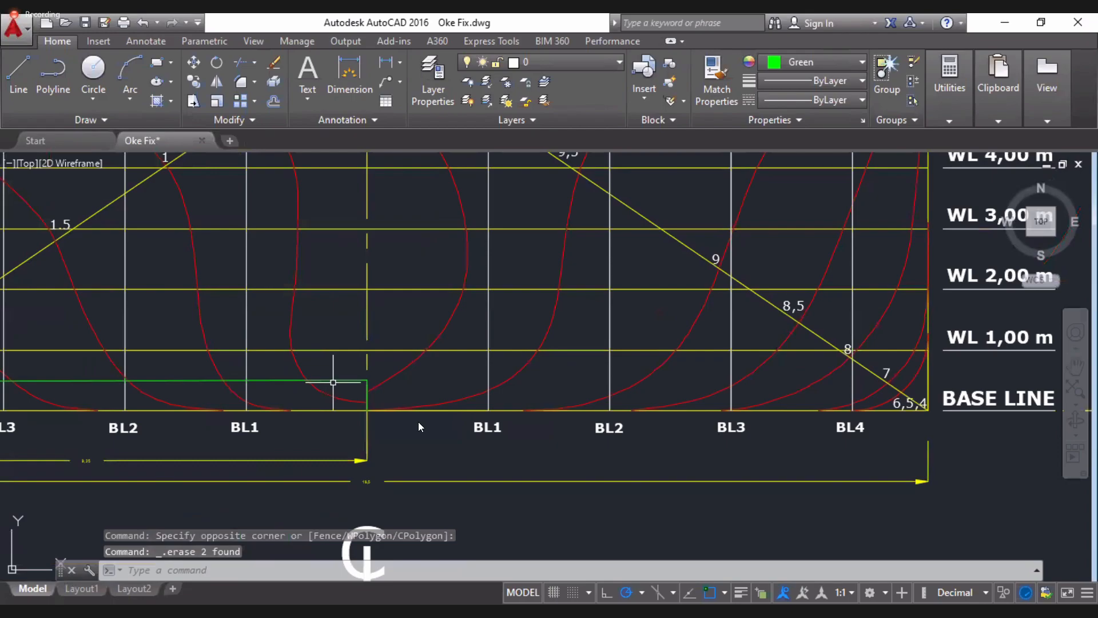
{"action": "left_click", "coordinate": [333, 381]}
{"action": "key", "text": "Delete"}
- Examine the station curves between the base line and WL 1,00 m on both sides of the body plan
{"action": "left_click", "coordinate": [381, 379]}
{"action": "scroll", "coordinate": [396, 342], "scroll_direction": "up", "scroll_amount": 4}
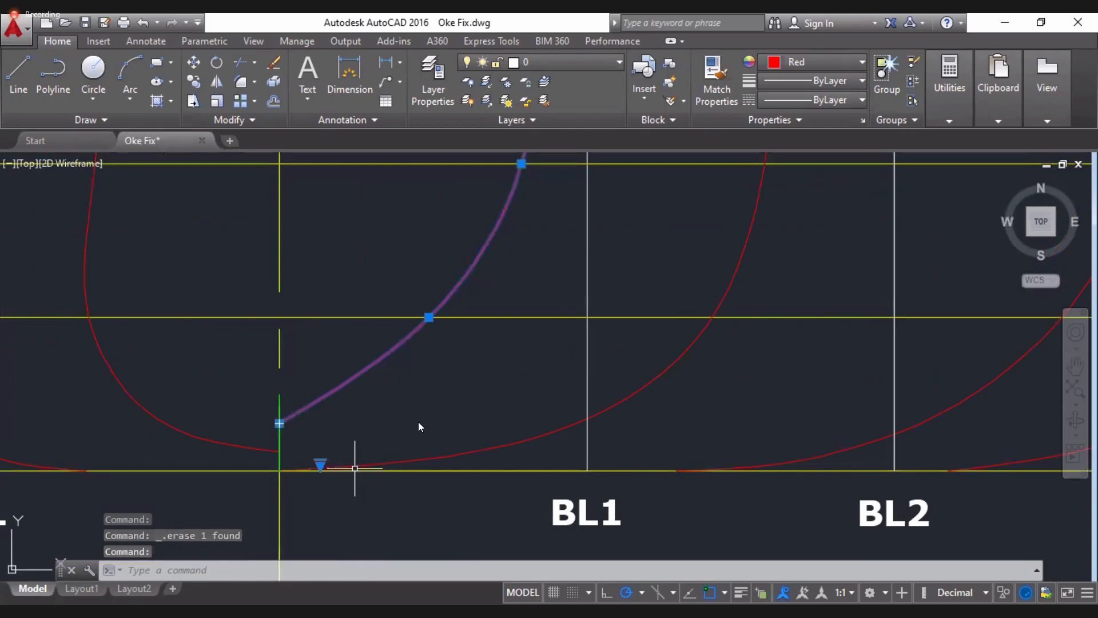
{"action": "key", "text": "Escape"}
{"action": "scroll", "coordinate": [632, 432], "scroll_direction": "down", "scroll_amount": 3}
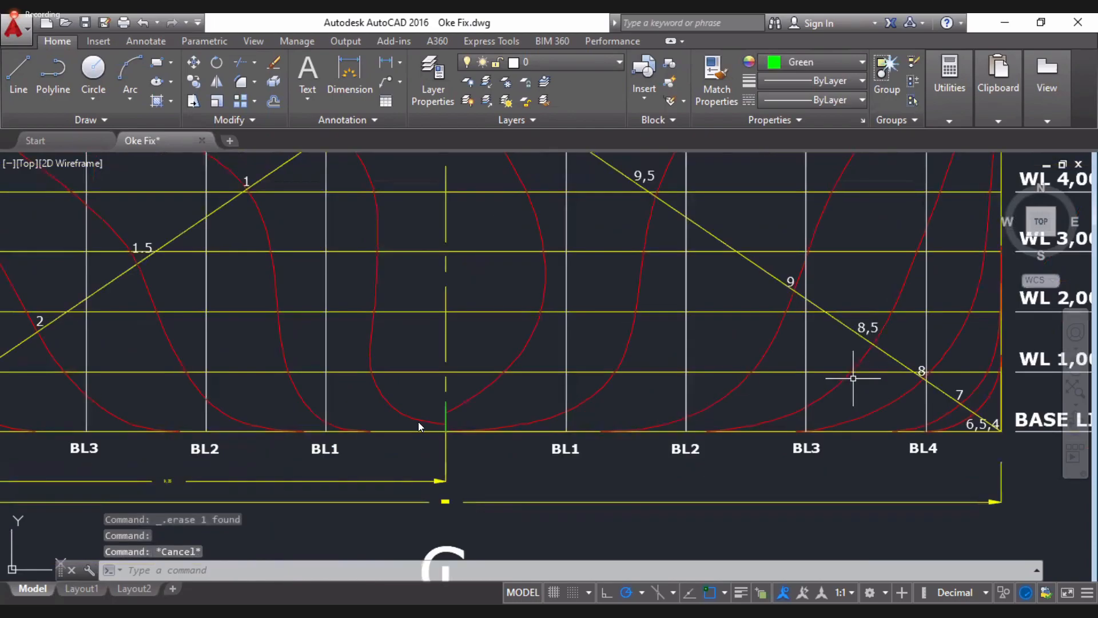
{"action": "scroll", "coordinate": [818, 426], "scroll_direction": "up", "scroll_amount": 2}
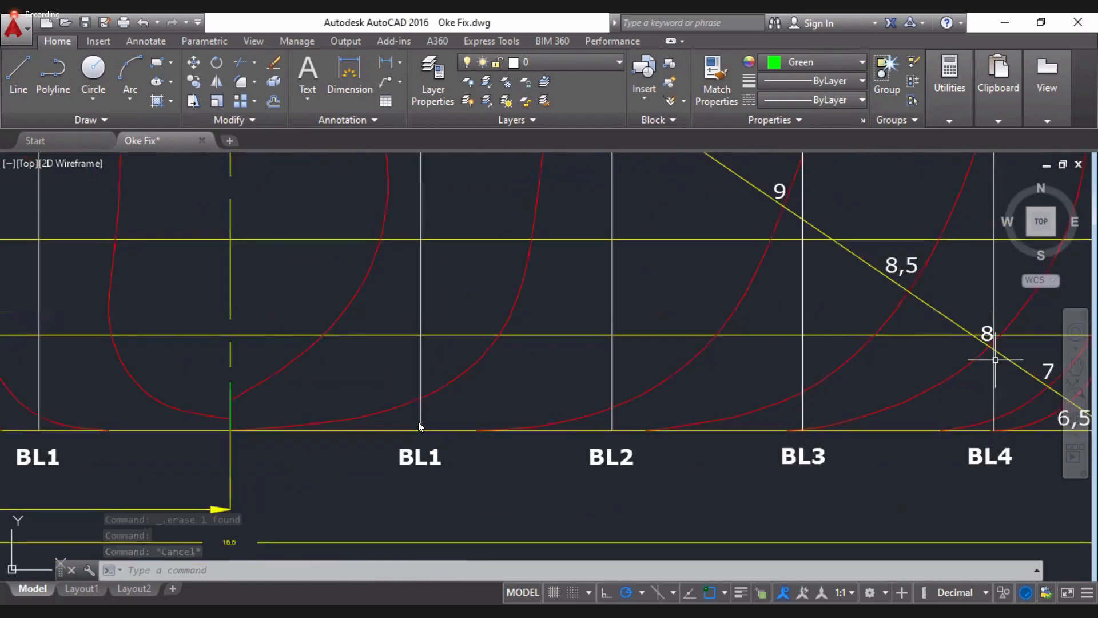
{"action": "middle_click_drag", "start_coordinate": [995, 360], "coordinate": [727, 396]}
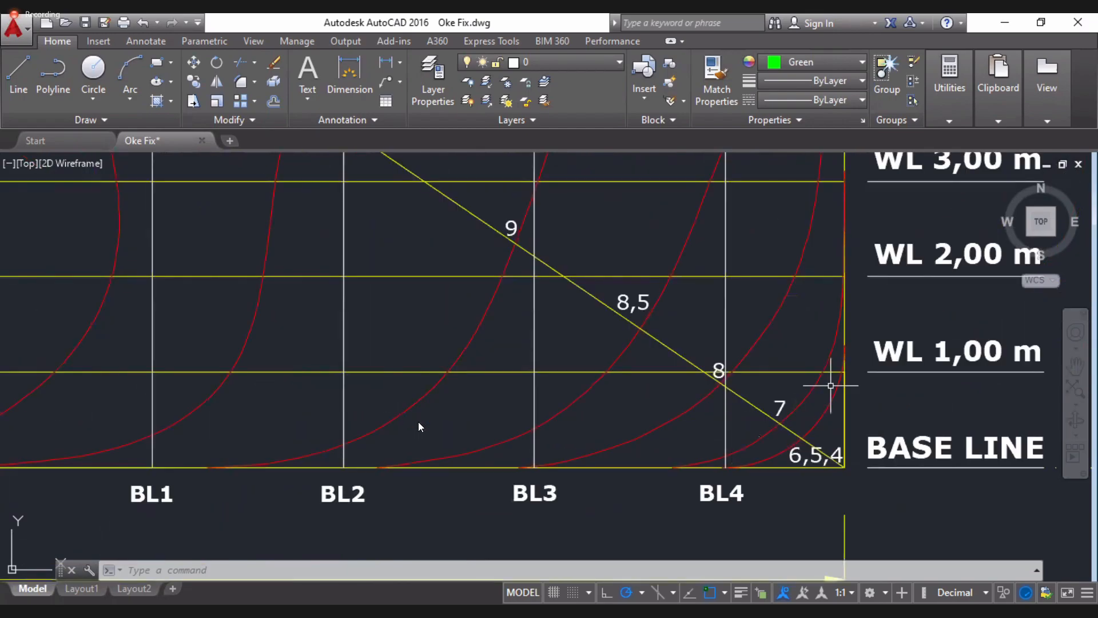
{"action": "mouse_move", "coordinate": [820, 374]}
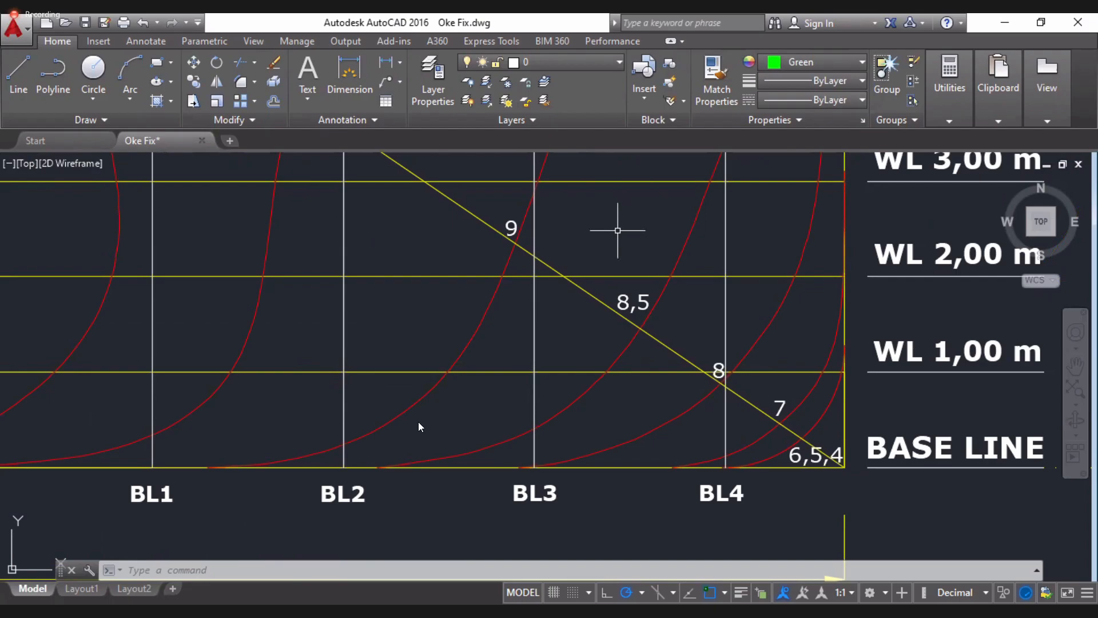
{"action": "scroll", "coordinate": [351, 403], "scroll_direction": "down", "scroll_amount": 4}
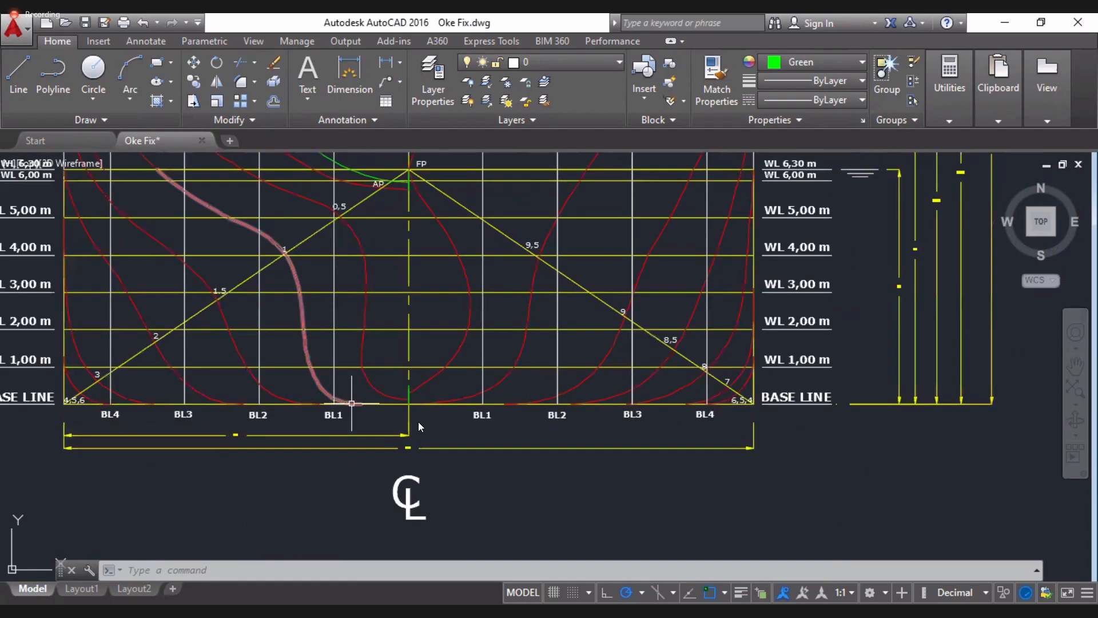
{"action": "scroll", "coordinate": [318, 379], "scroll_direction": "up", "scroll_amount": 2}
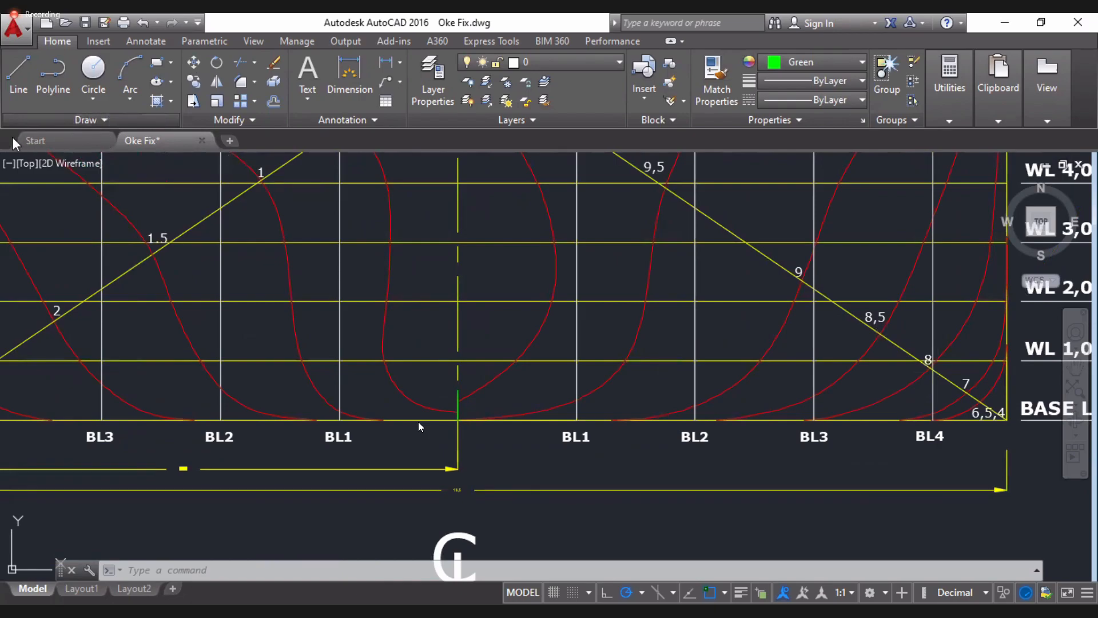
- Trace the station 0,5 curve with a fit spline from its lower end at the centreline up to WL 1,00 m
{"action": "left_click", "coordinate": [13, 120]}
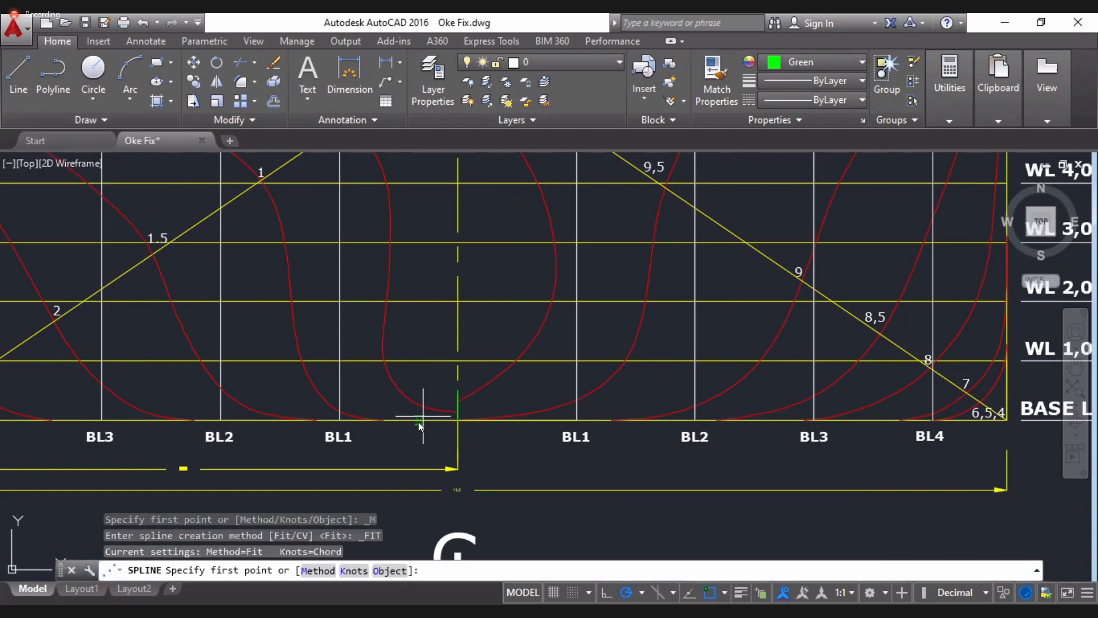
{"action": "scroll", "coordinate": [419, 426], "scroll_direction": "up", "scroll_amount": 2}
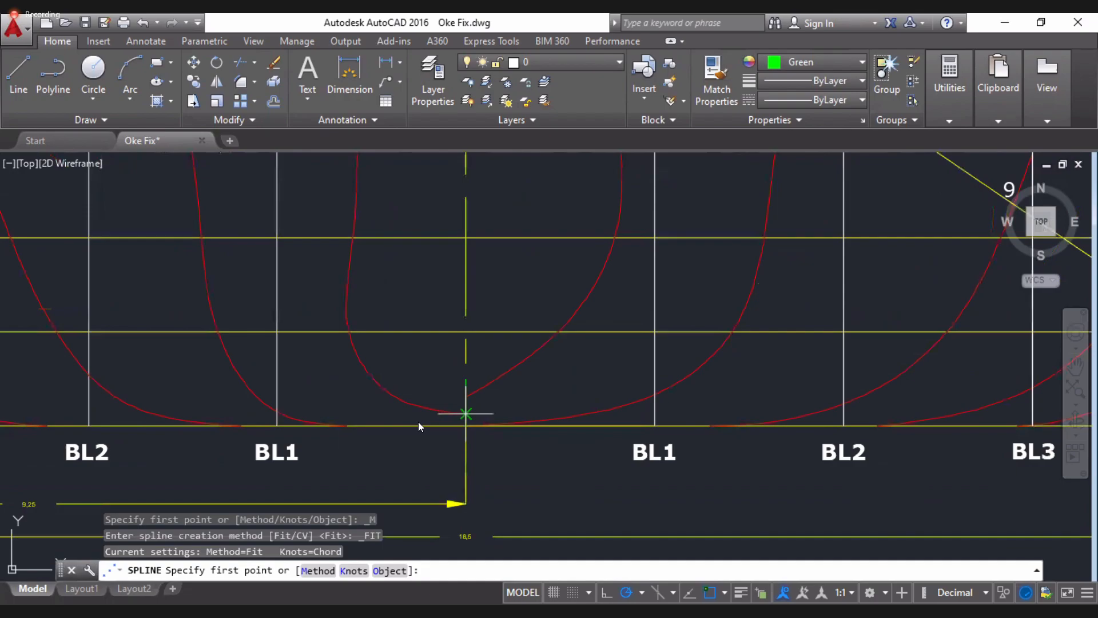
{"action": "left_click", "coordinate": [466, 413]}
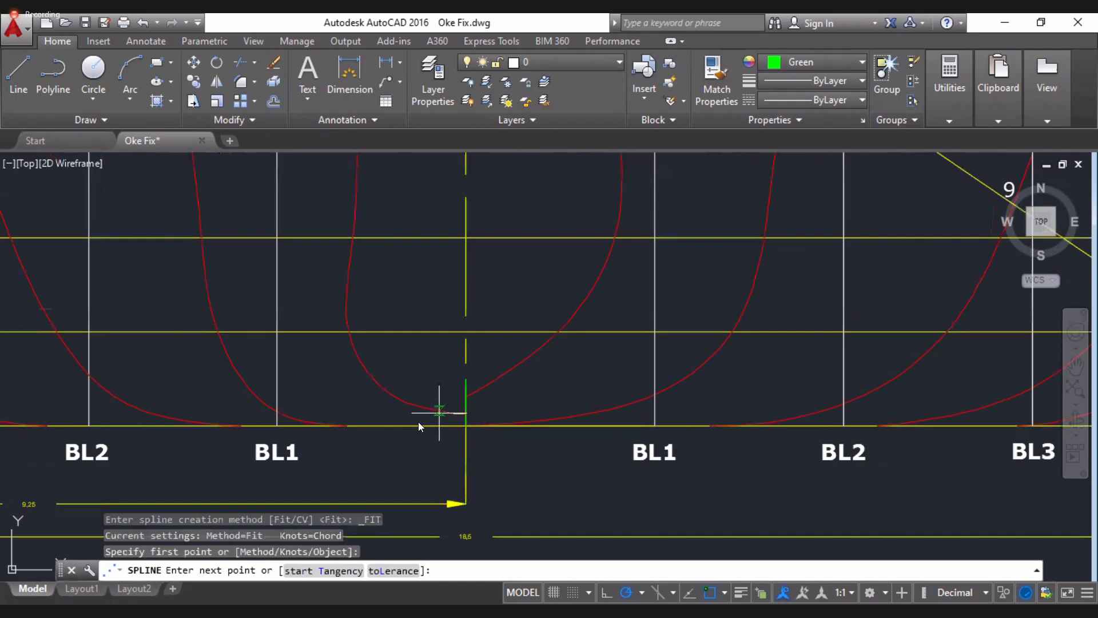
{"action": "scroll", "coordinate": [439, 412], "scroll_direction": "up", "scroll_amount": 2}
{"action": "left_click", "coordinate": [437, 412]}
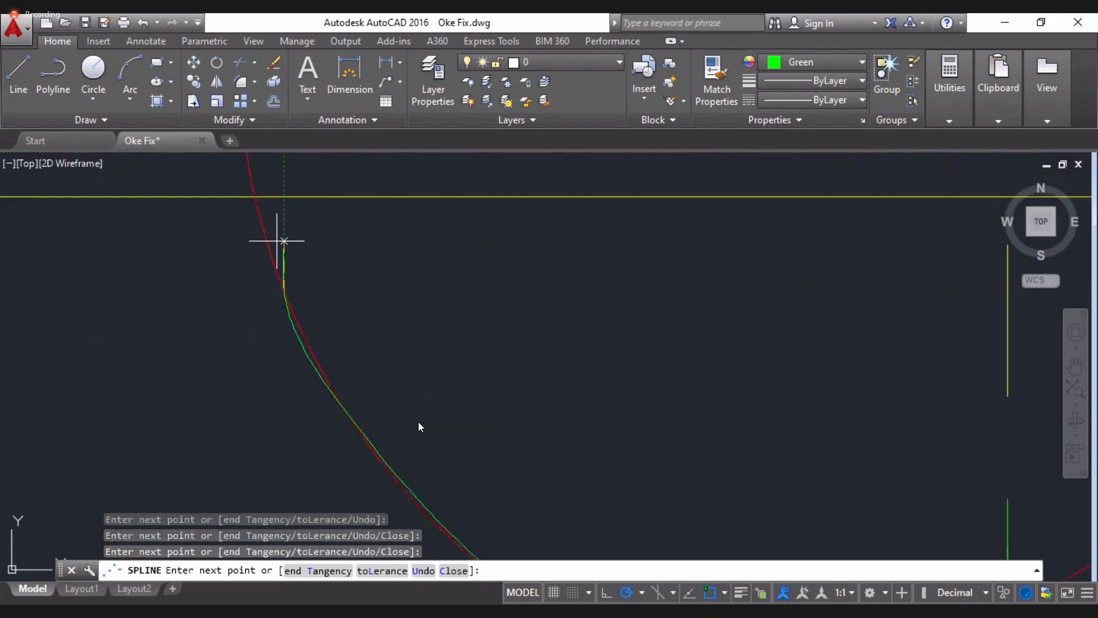
{"action": "left_click", "coordinate": [255, 197]}
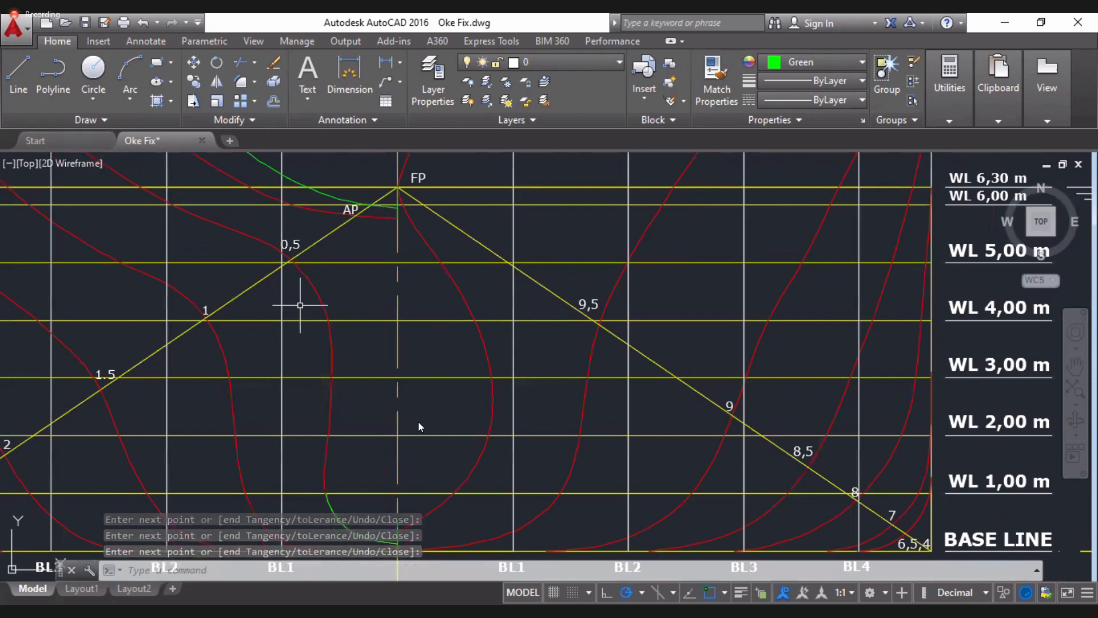
{"action": "scroll", "coordinate": [301, 305], "scroll_direction": "down", "scroll_amount": 2}
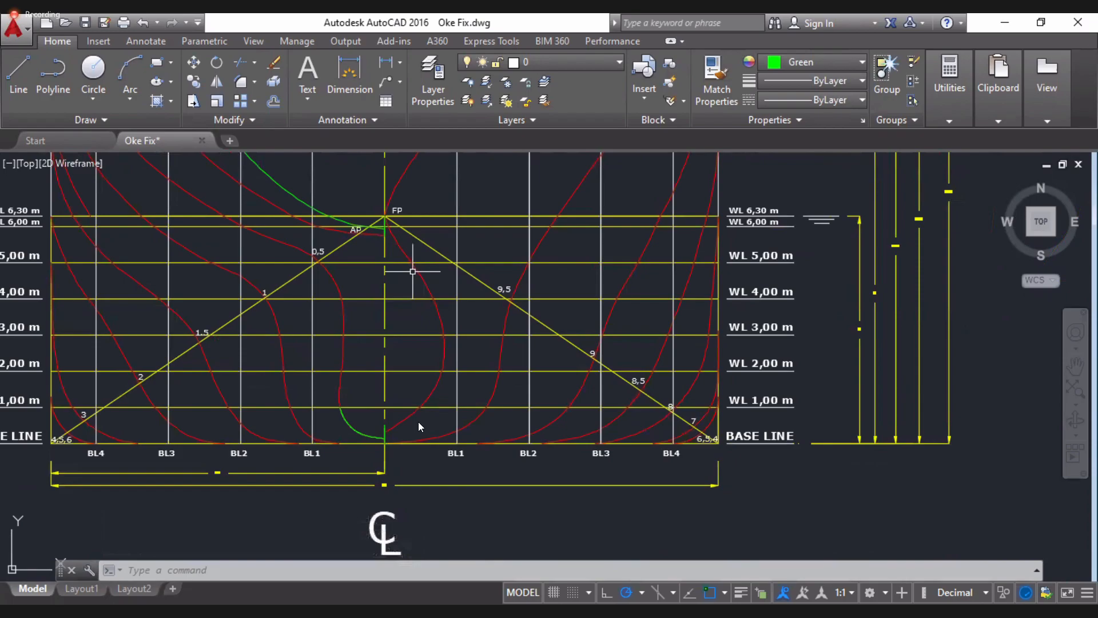
{"action": "scroll", "coordinate": [413, 271], "scroll_direction": "up", "scroll_amount": 5}
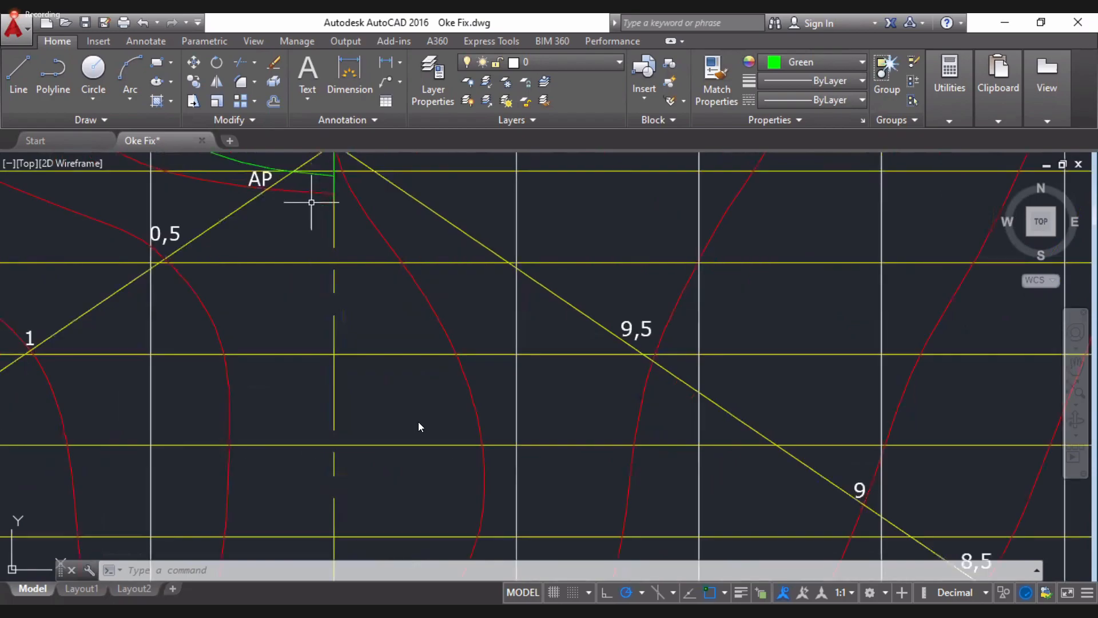
- Trace the station 1 curve with a fit spline from the base line up to WL 1,00 m
{"action": "scroll", "coordinate": [335, 193], "scroll_direction": "down", "scroll_amount": 3}
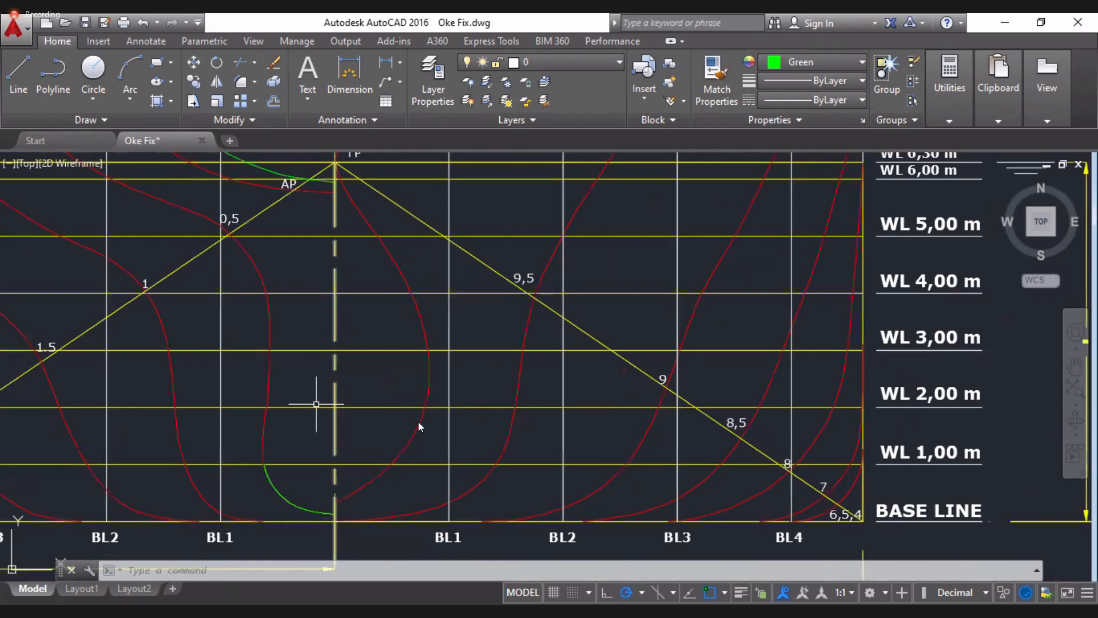
{"action": "middle_click_drag", "start_coordinate": [287, 526], "coordinate": [433, 442]}
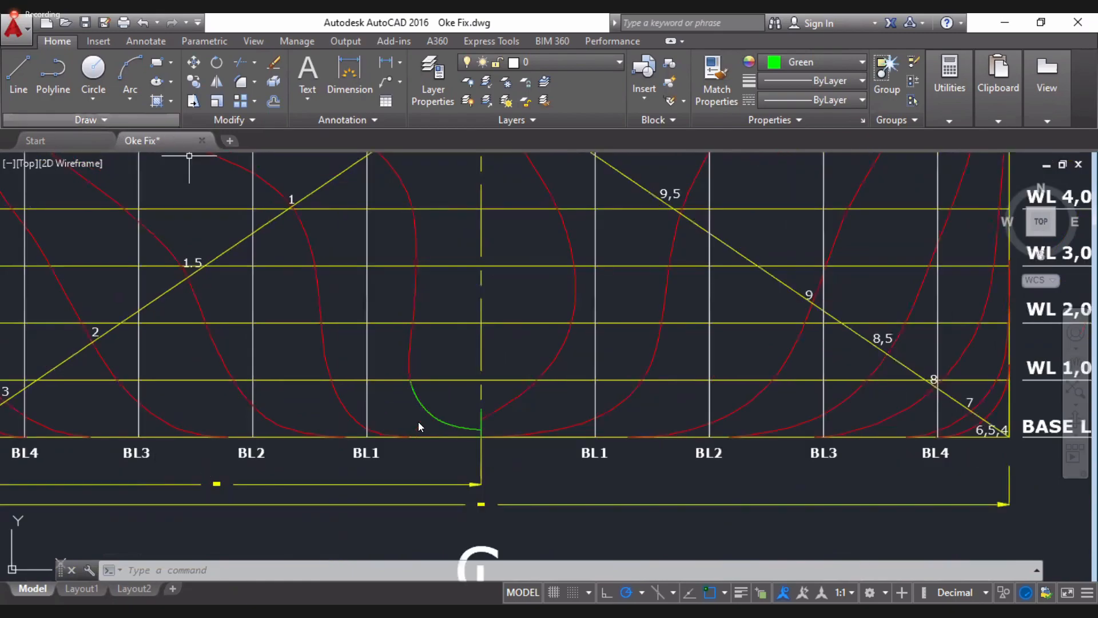
{"action": "scroll", "coordinate": [419, 427], "scroll_direction": "up", "scroll_amount": 5}
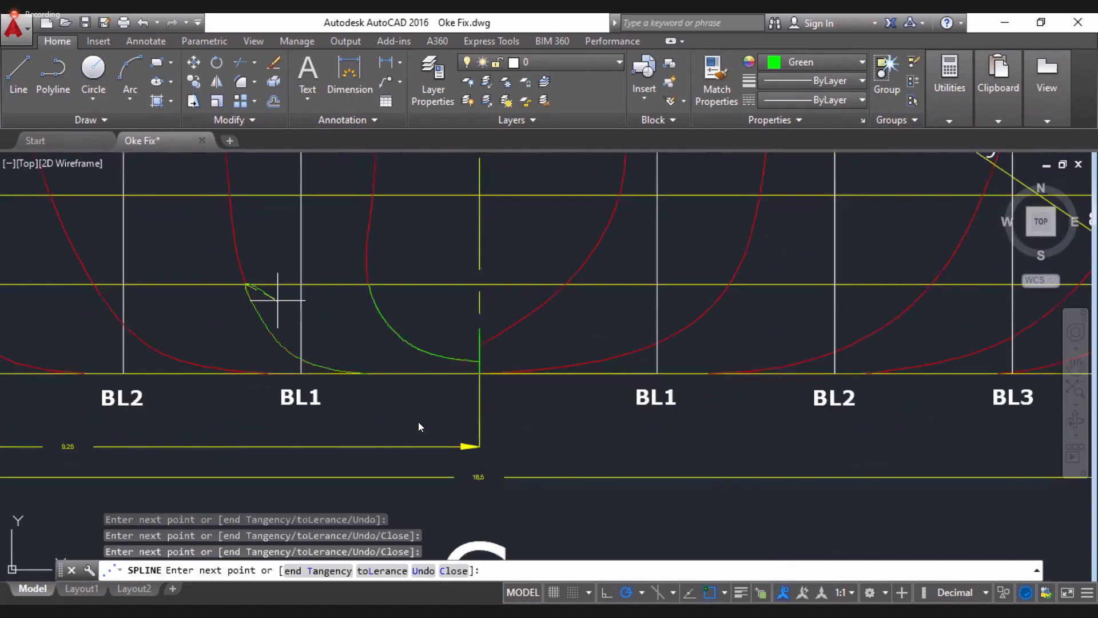
{"action": "key", "text": "Return"}
{"action": "scroll", "coordinate": [335, 359], "scroll_direction": "up", "scroll_amount": 2}
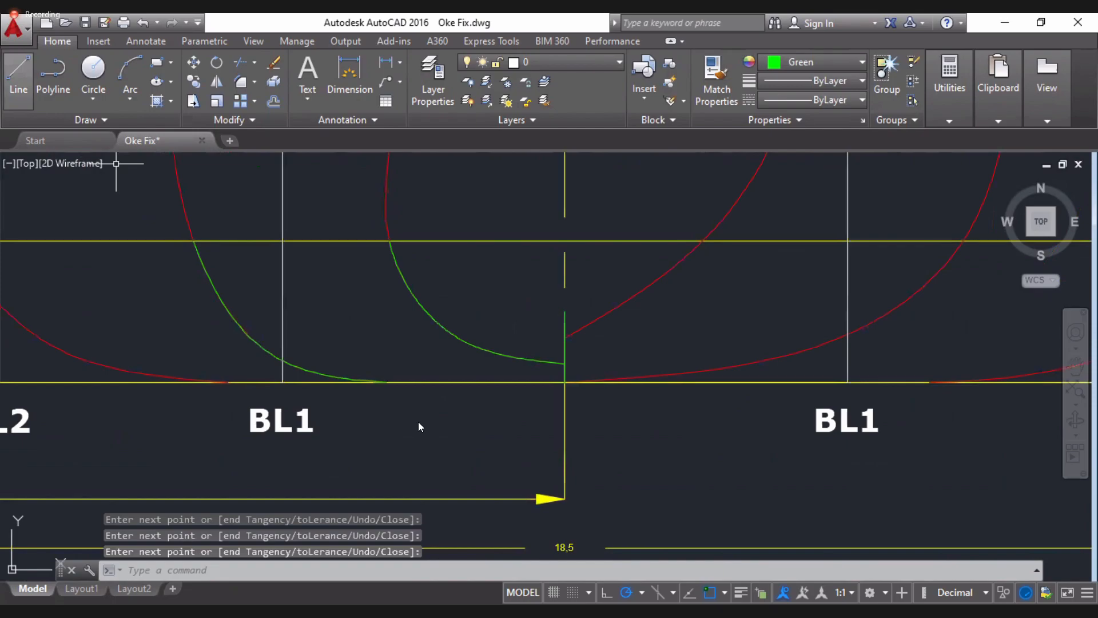
{"action": "key", "text": "Escape"}
{"action": "key", "text": "Return"}
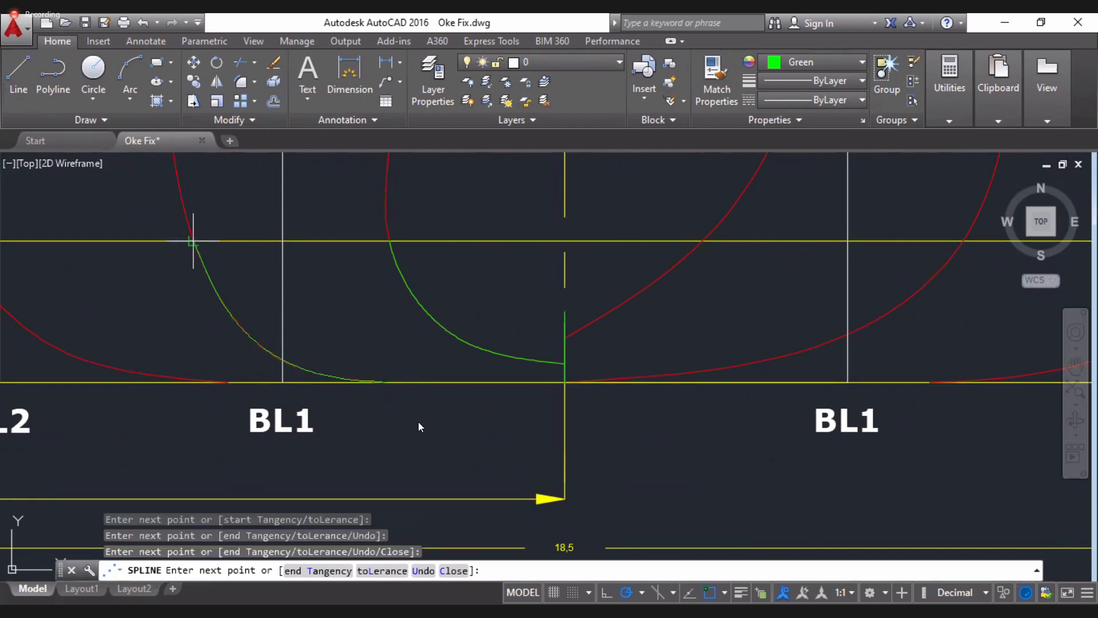
{"action": "key", "text": "Return"}
- Trace the station 1.5 curve with a fit spline from its base line end up to WL 1,00 m
{"action": "left_click", "coordinate": [109, 364]}
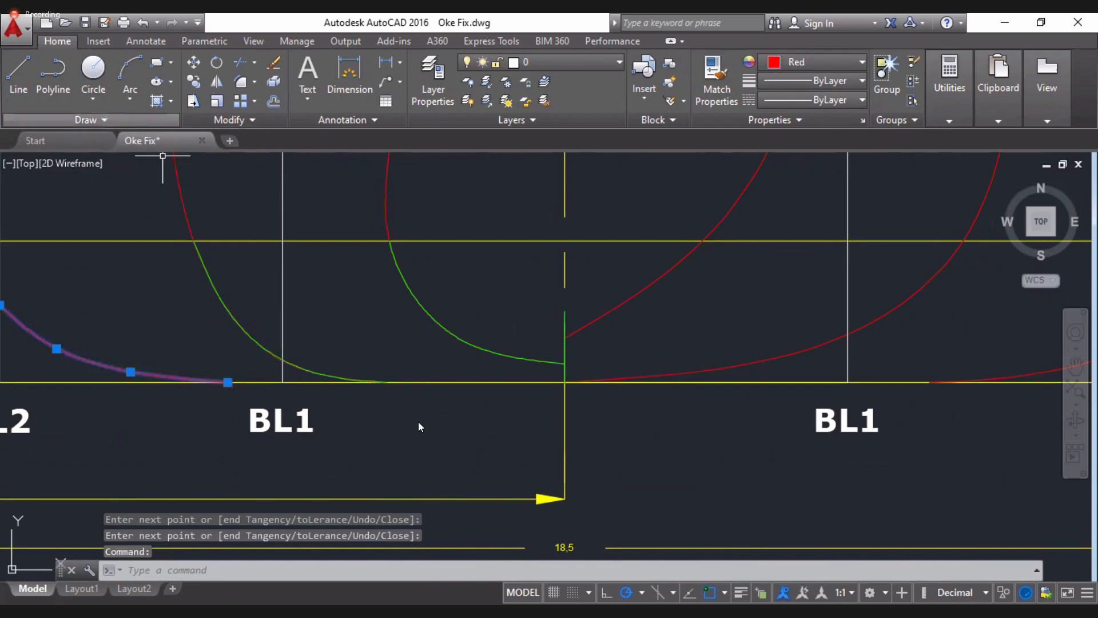
{"action": "key", "text": "Return"}
{"action": "left_click", "coordinate": [228, 382]}
{"action": "middle_click_drag", "start_coordinate": [166, 375], "coordinate": [278, 400]}
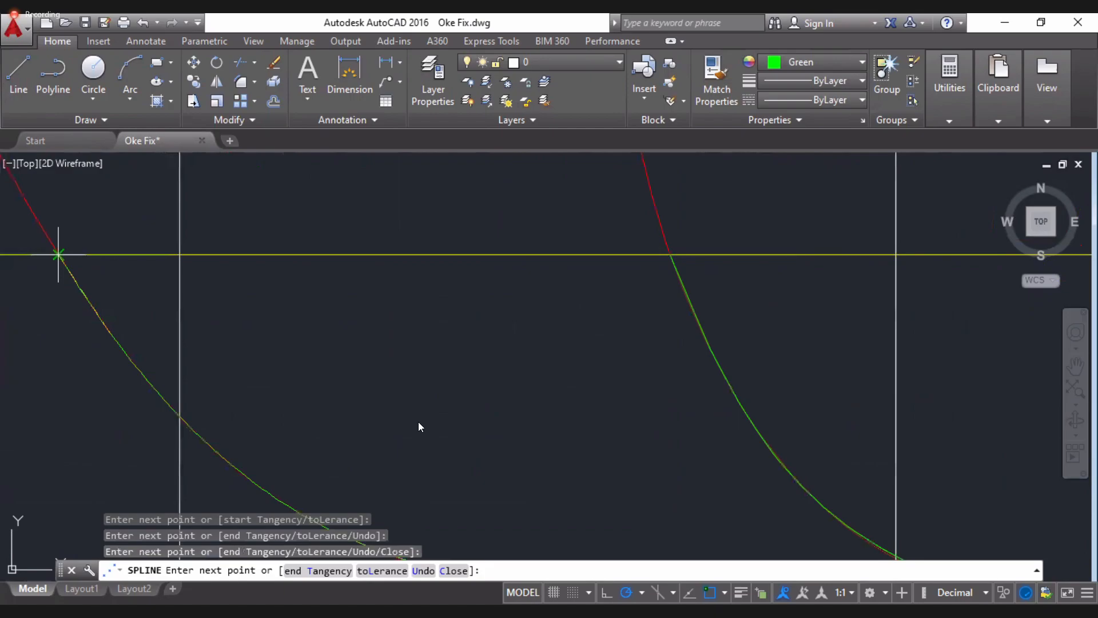
{"action": "left_click", "coordinate": [58, 253]}
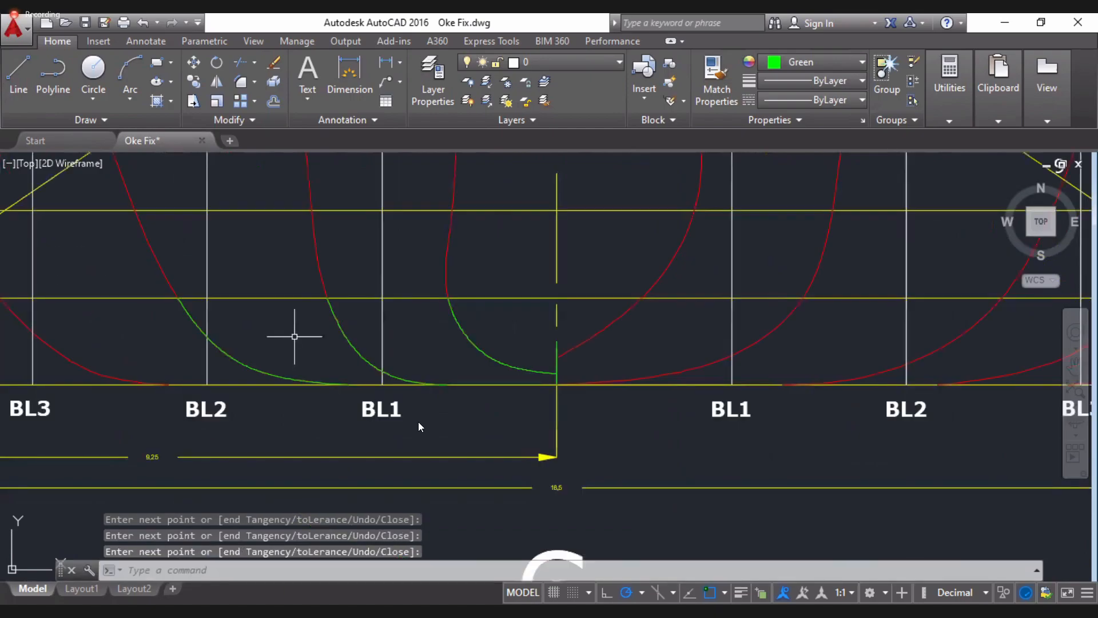
- Inspect the station 1.5 curve, look at the Half Girth column in Excel and return to AutoCAD
{"action": "scroll", "coordinate": [308, 399], "scroll_direction": "up", "scroll_amount": 2}
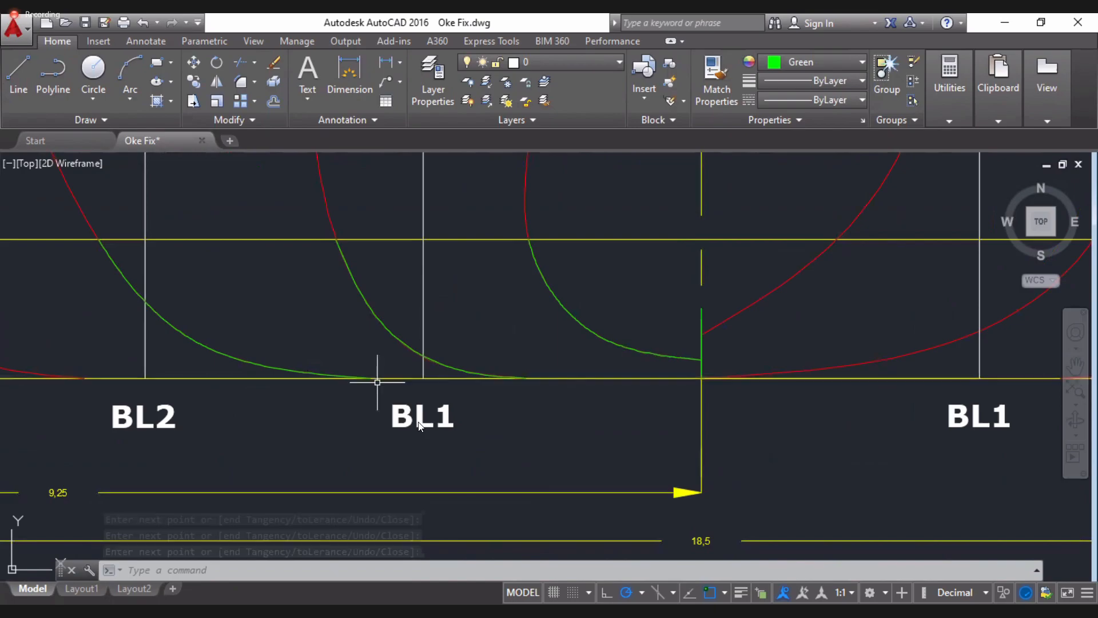
{"action": "left_click", "coordinate": [91, 217]}
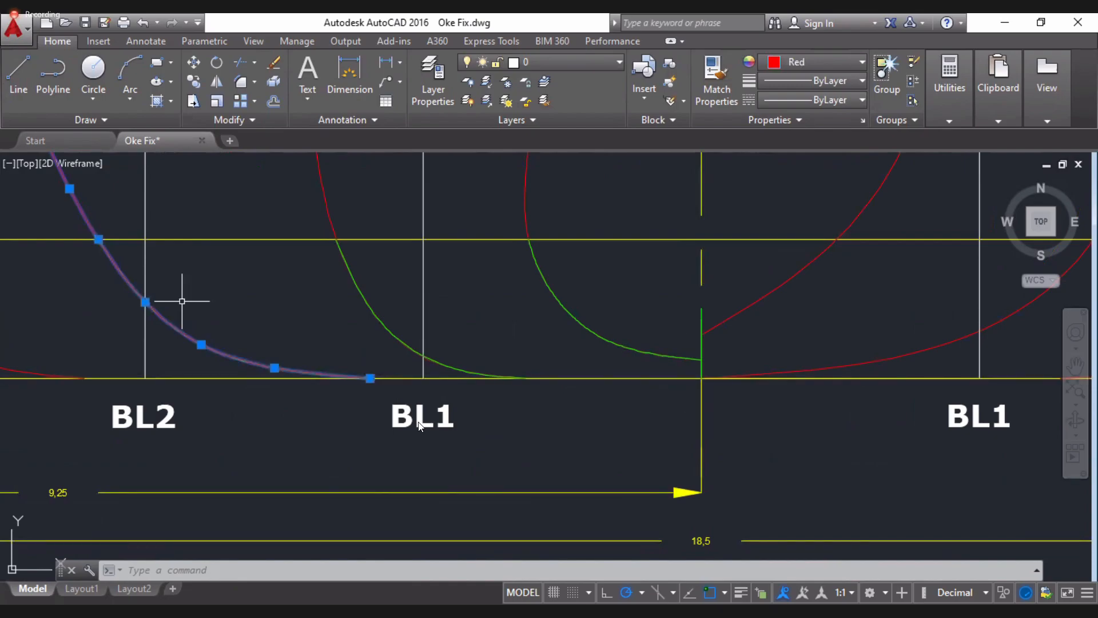
{"action": "key", "text": "Escape"}
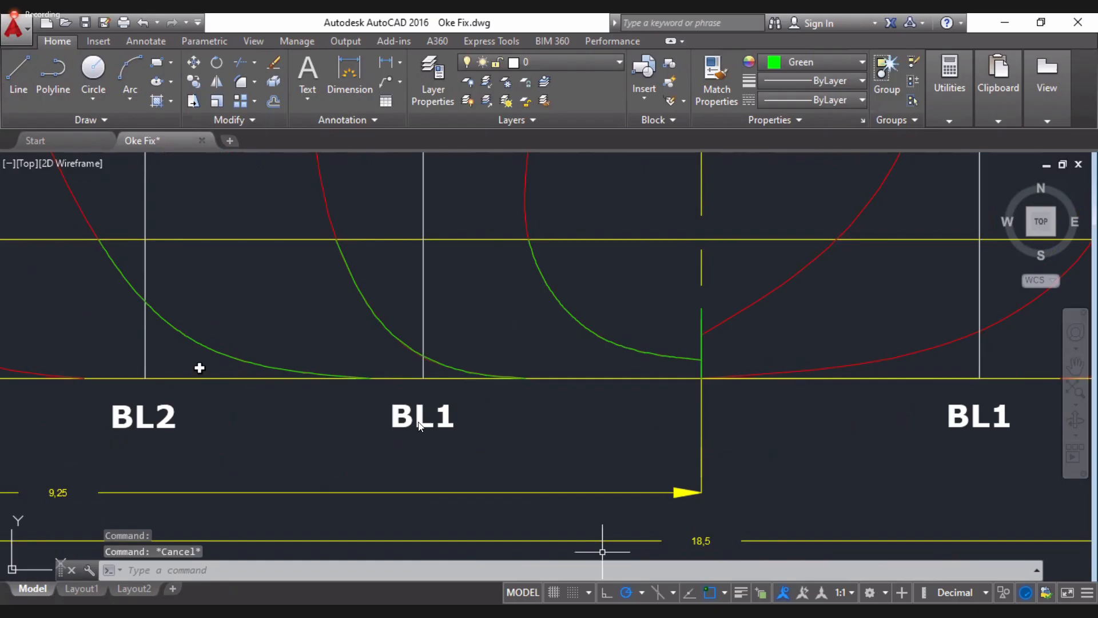
{"action": "key", "text": "alt+Tab"}
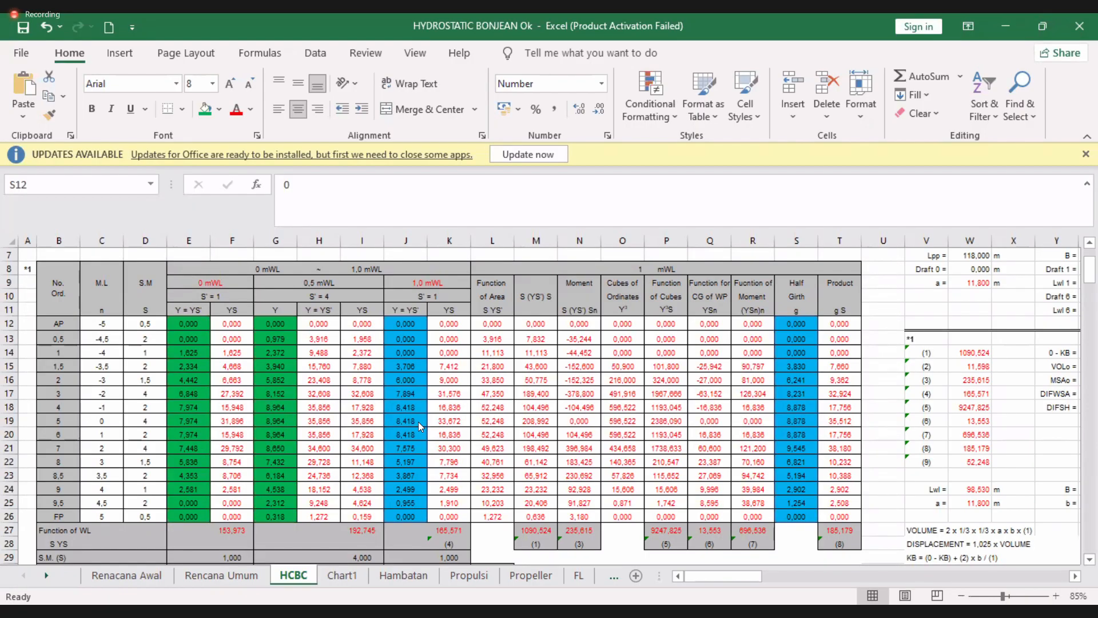
{"action": "key", "text": "alt+Tab"}
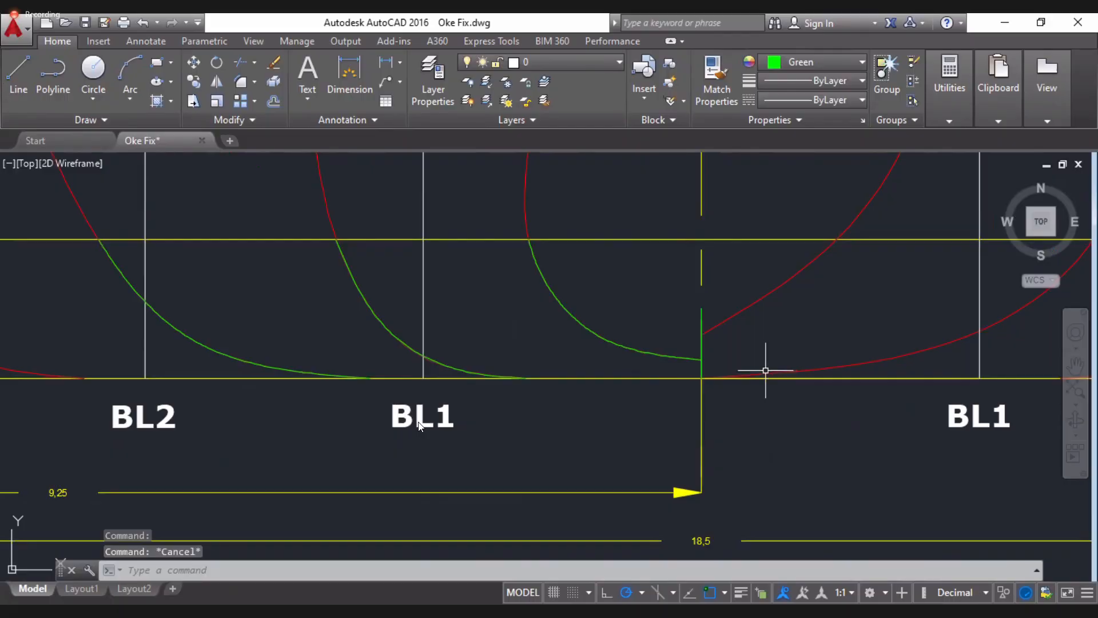
- Trace the station 2 and station 3 curves with fit splines from the base line up to WL 1,00 m
{"action": "middle_click_drag", "start_coordinate": [185, 336], "coordinate": [458, 344]}
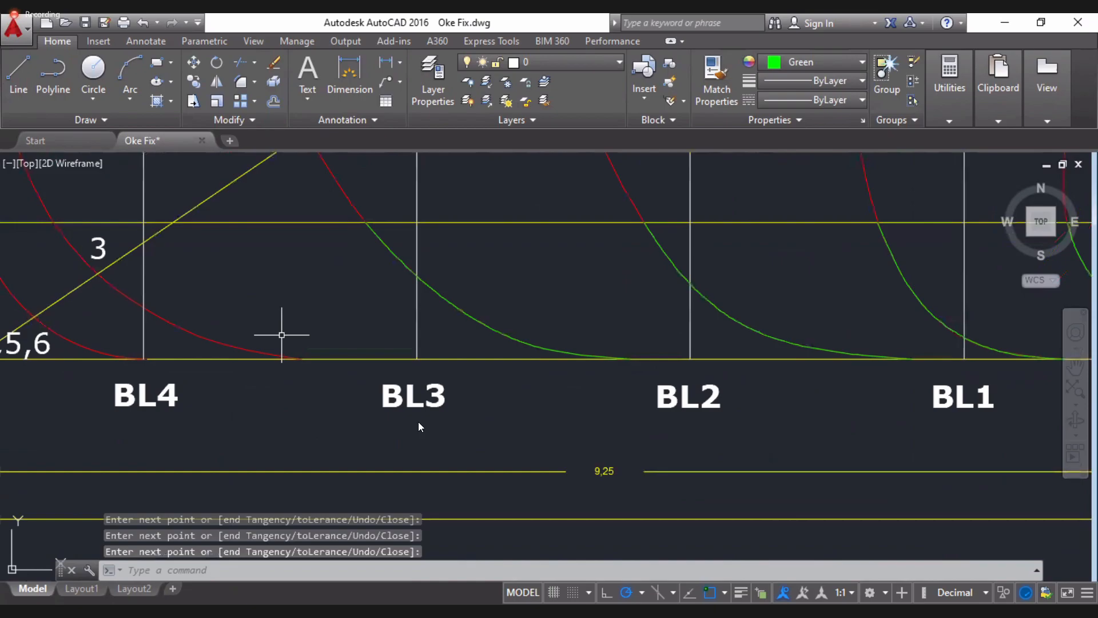
{"action": "scroll", "coordinate": [57, 232], "scroll_direction": "up", "scroll_amount": 2}
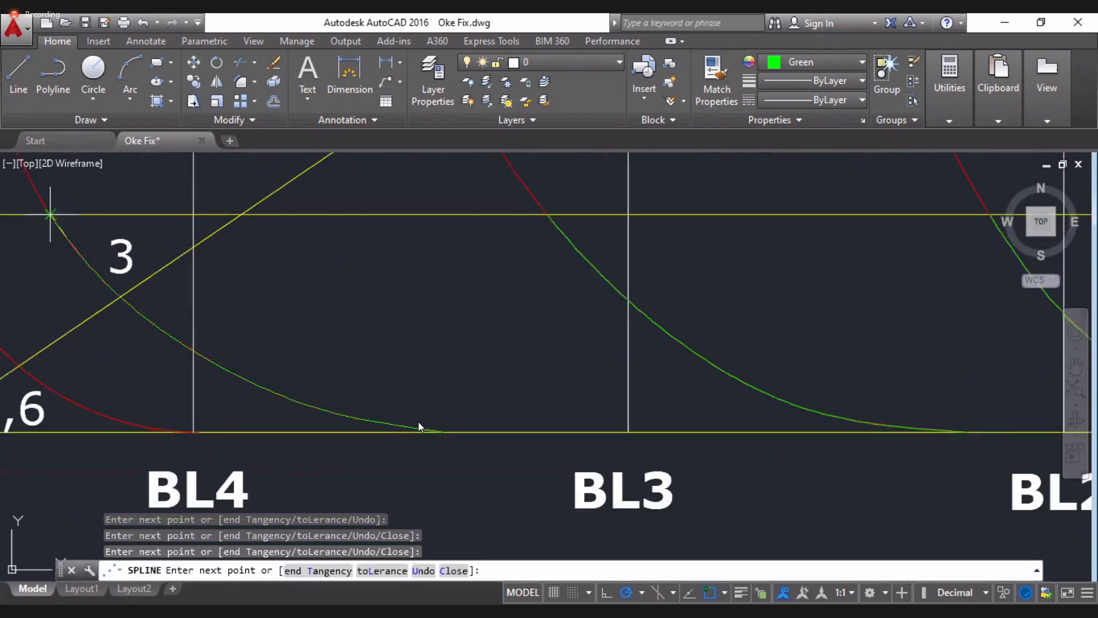
{"action": "left_click", "coordinate": [51, 214]}
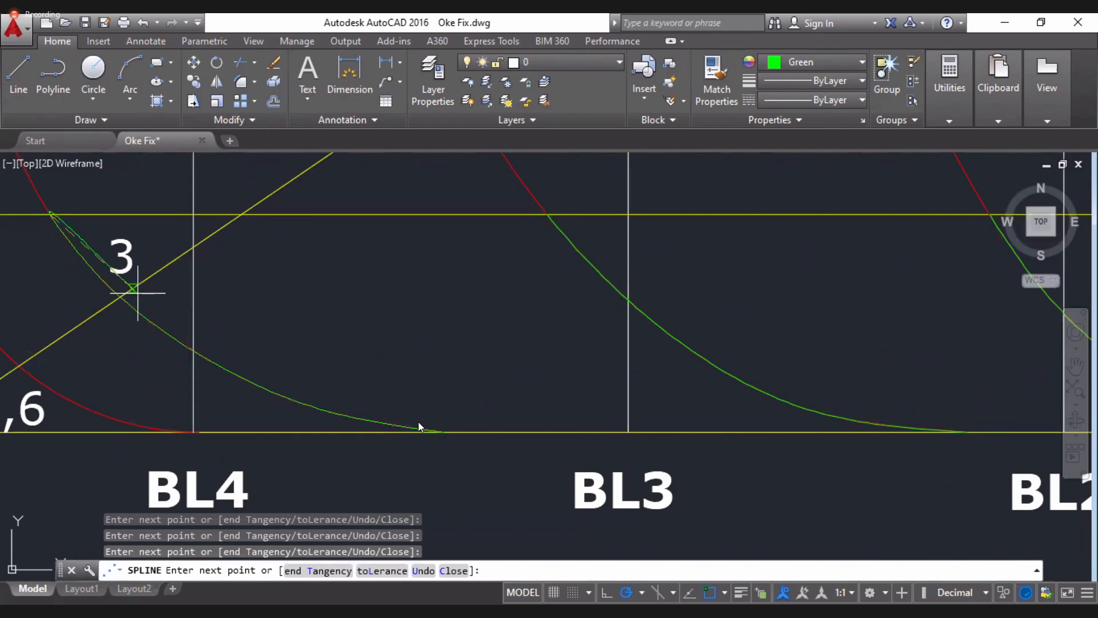
{"action": "key", "text": "Return"}
- Trace the shared station 4,5,6 curve on the AP side with a fit spline up to WL 1,00 m
{"action": "scroll", "coordinate": [145, 442], "scroll_direction": "up", "scroll_amount": 4}
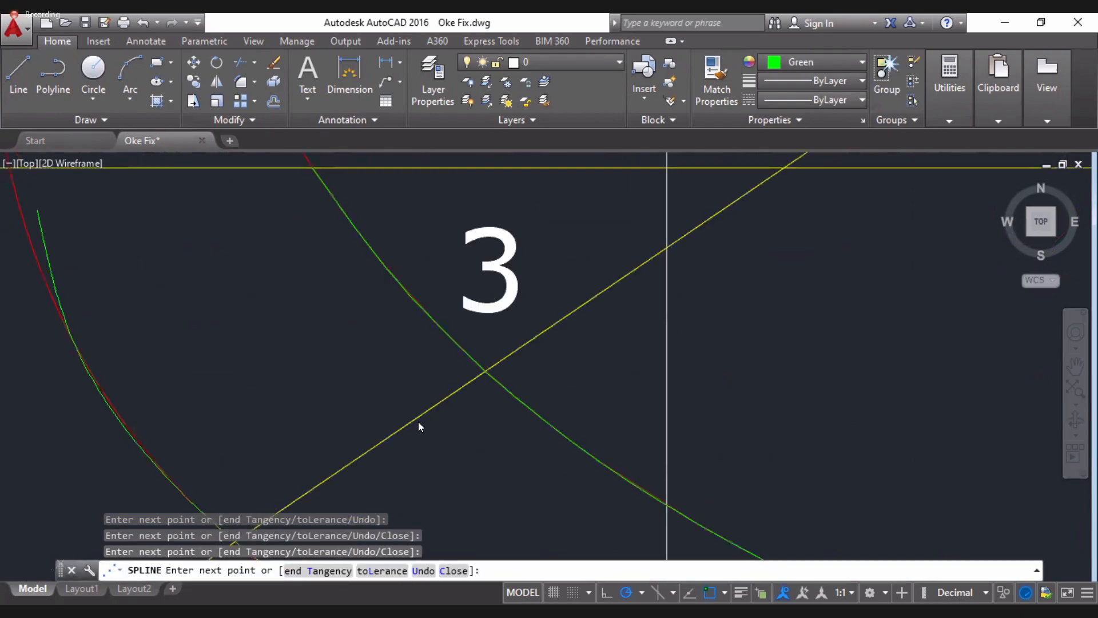
{"action": "left_click", "coordinate": [21, 217]}
{"action": "scroll", "coordinate": [91, 236], "scroll_direction": "up", "scroll_amount": 2}
{"action": "mouse_move", "coordinate": [91, 236]}
{"action": "middle_mouse_down"}
{"action": "mouse_move", "coordinate": [298, 334]}
{"action": "mouse_move", "coordinate": [406, 368]}
{"action": "middle_mouse_up"}
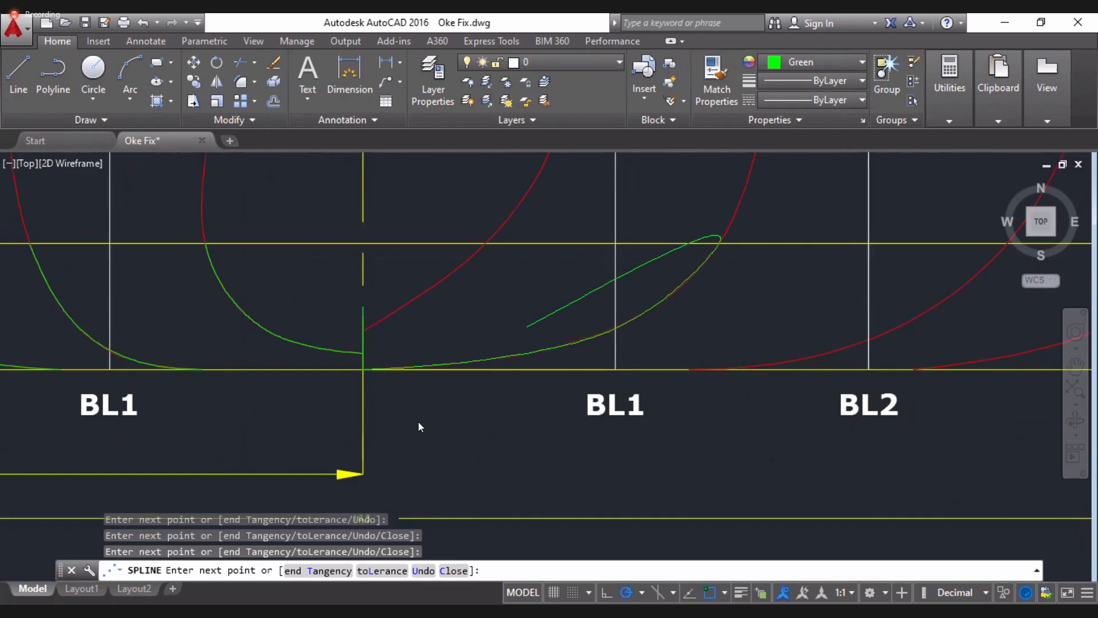
- Trace the station 9,5, 9, 8,5 and 8 curves with fit splines from the base line up to WL 1,00 m
{"action": "scroll", "coordinate": [876, 245], "scroll_direction": "up", "scroll_amount": 5}
{"action": "left_click", "coordinate": [878, 228]}
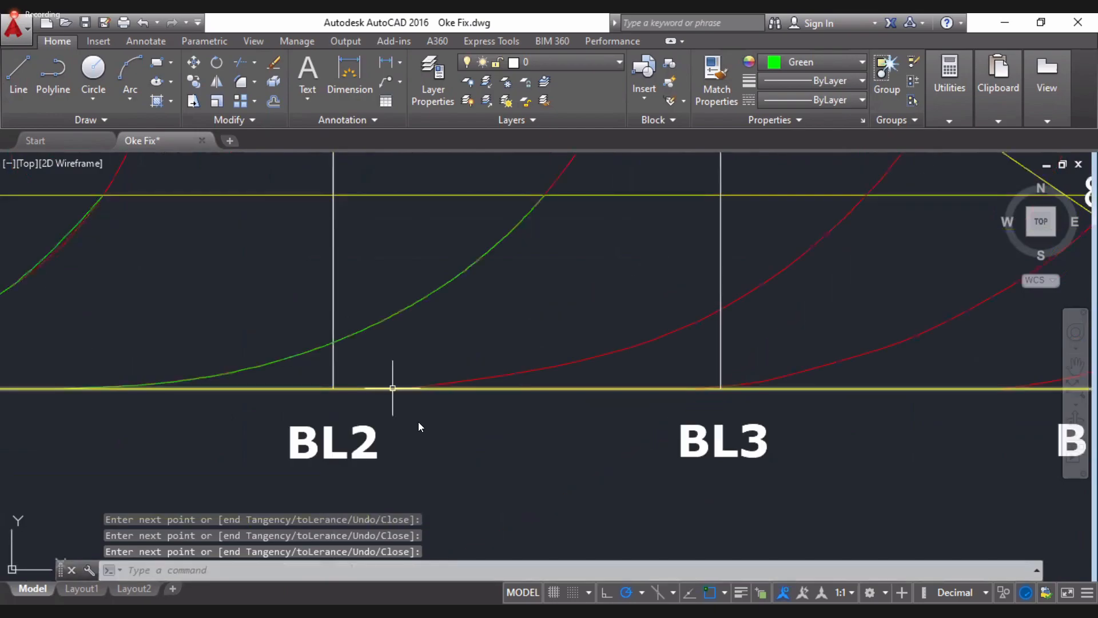
{"action": "key", "text": "space"}
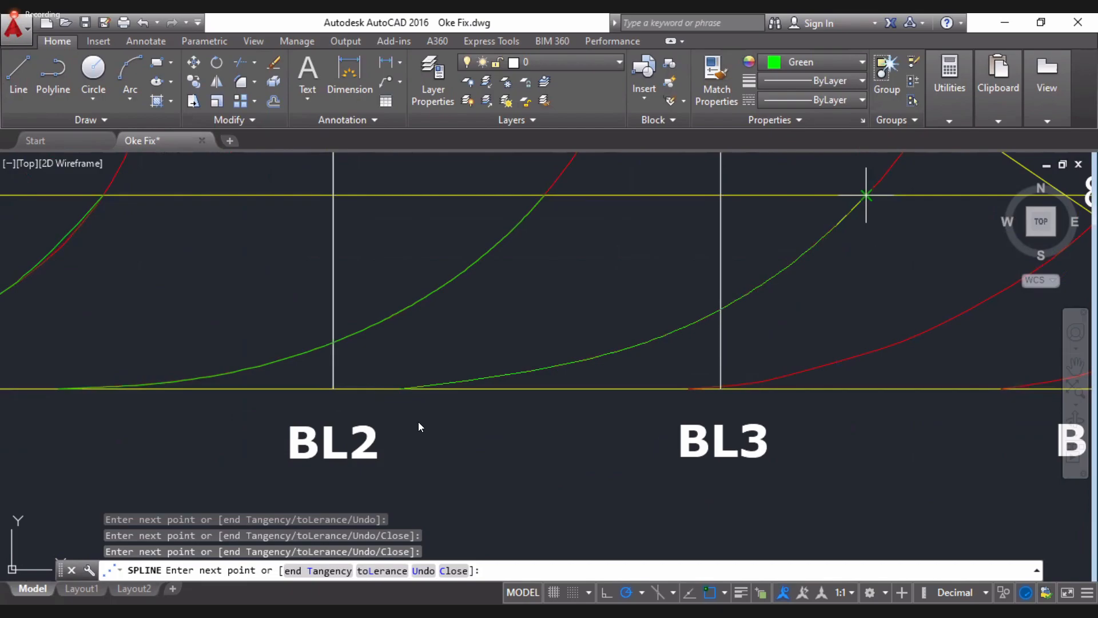
{"action": "scroll", "coordinate": [866, 195], "scroll_direction": "up", "scroll_amount": 8}
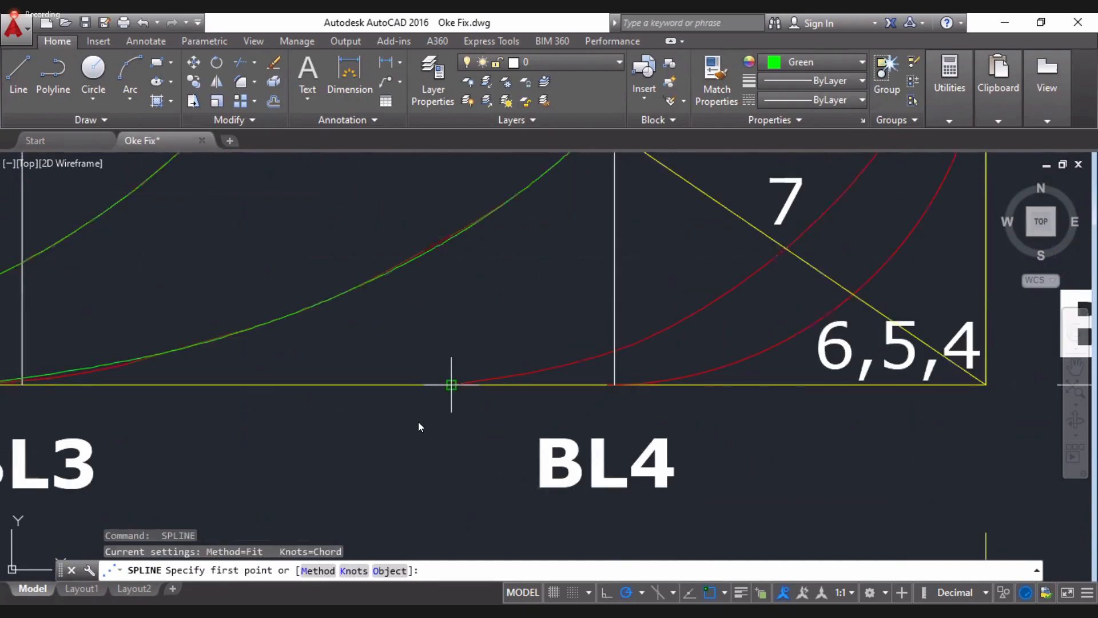
- Trace the station 7 curve with a fit spline from the base line near BL4 up to WL 1,00 m
{"action": "left_click", "coordinate": [451, 384]}
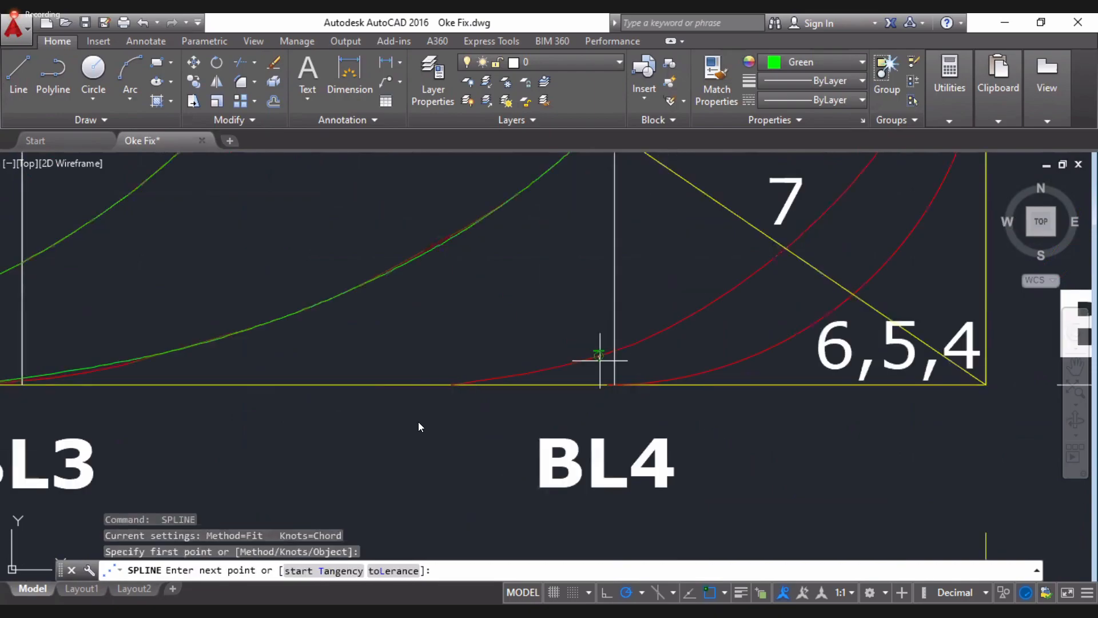
{"action": "left_click", "coordinate": [615, 350]}
{"action": "left_click", "coordinate": [682, 320]}
{"action": "middle_click_drag", "start_coordinate": [815, 232], "coordinate": [622, 339]}
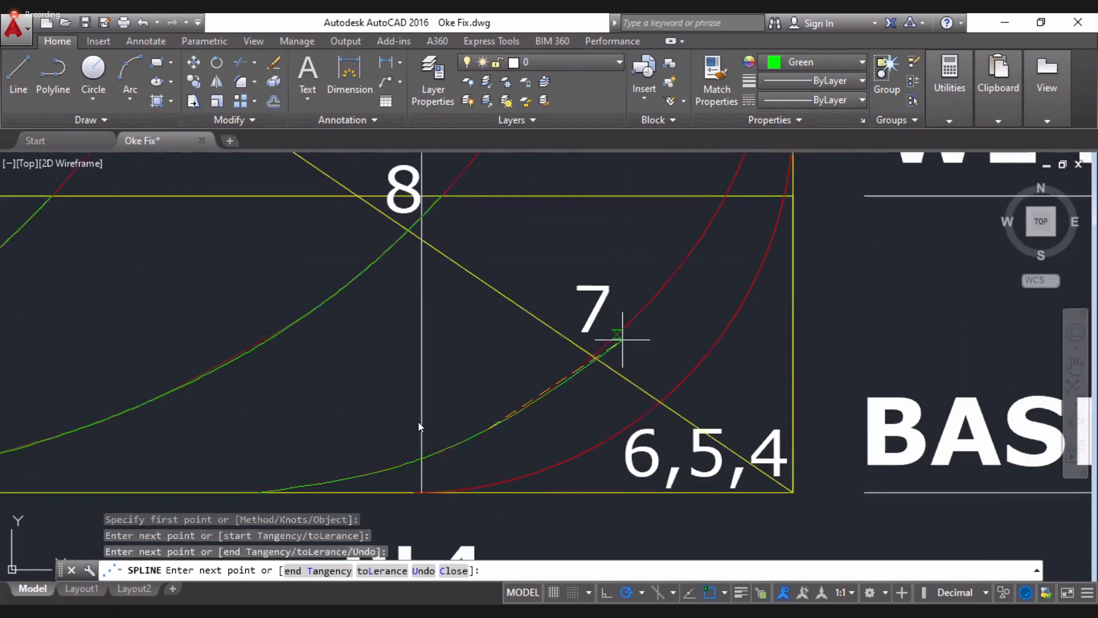
{"action": "left_click", "coordinate": [619, 338]}
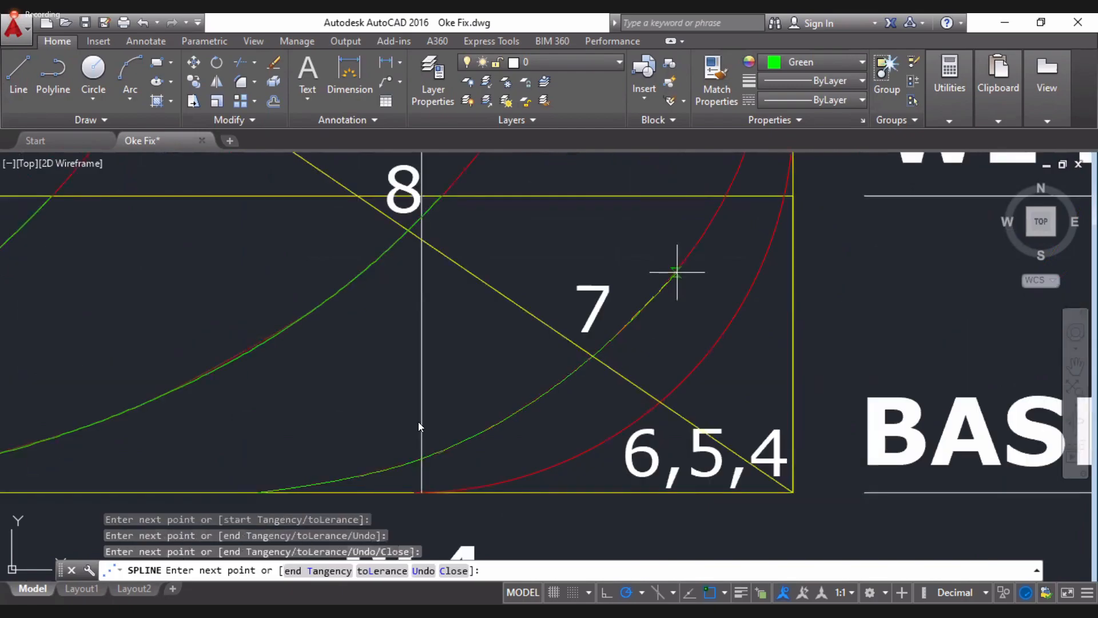
{"action": "left_click", "coordinate": [677, 272]}
{"action": "left_click", "coordinate": [725, 196]}
{"action": "key", "text": "Return"}
- Trace the FP curve with a fit spline from its lower end at the centreline up to WL 1,00 m
{"action": "scroll", "coordinate": [723, 325], "scroll_direction": "down", "scroll_amount": 6}
{"action": "middle_click_drag", "start_coordinate": [168, 351], "coordinate": [564, 328]}
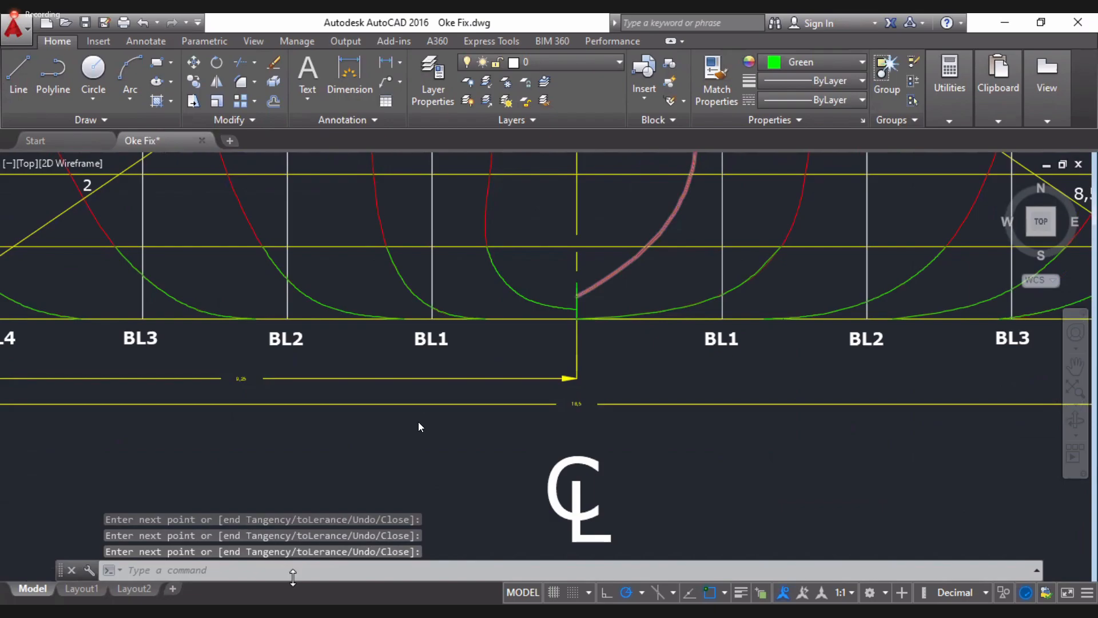
{"action": "scroll", "coordinate": [420, 426], "scroll_direction": "up", "scroll_amount": 4}
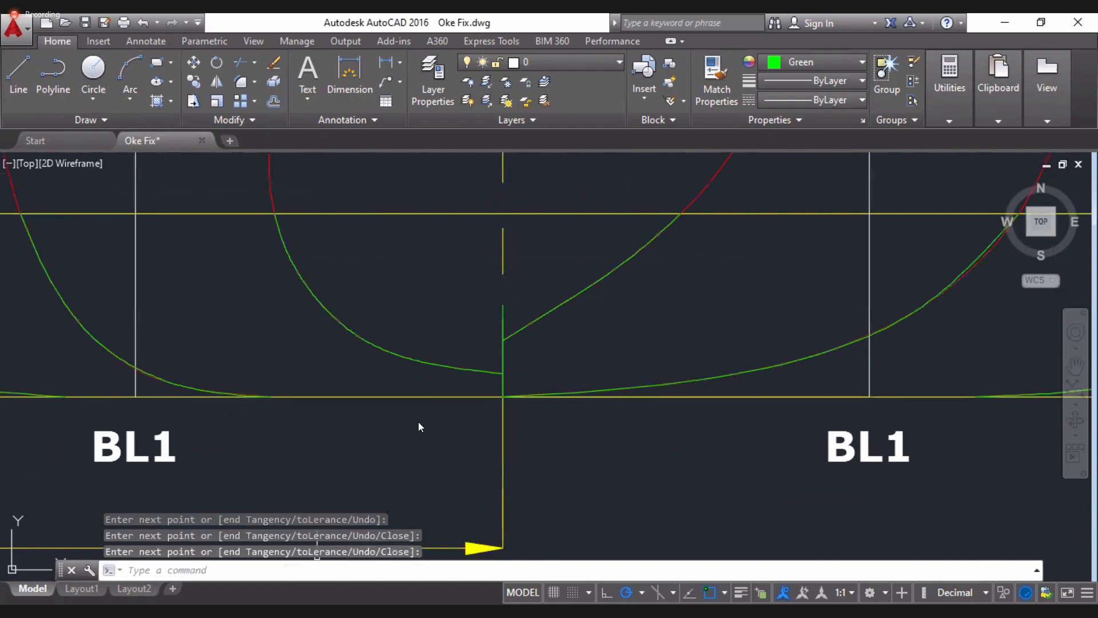
{"action": "key", "text": "Escape"}
{"action": "key", "text": "Escape"}
- Measure the length of the green station 0,5 spline below WL 1,00 m with the Lengthen command
{"action": "middle_click_drag", "start_coordinate": [406, 284], "coordinate": [473, 311]}
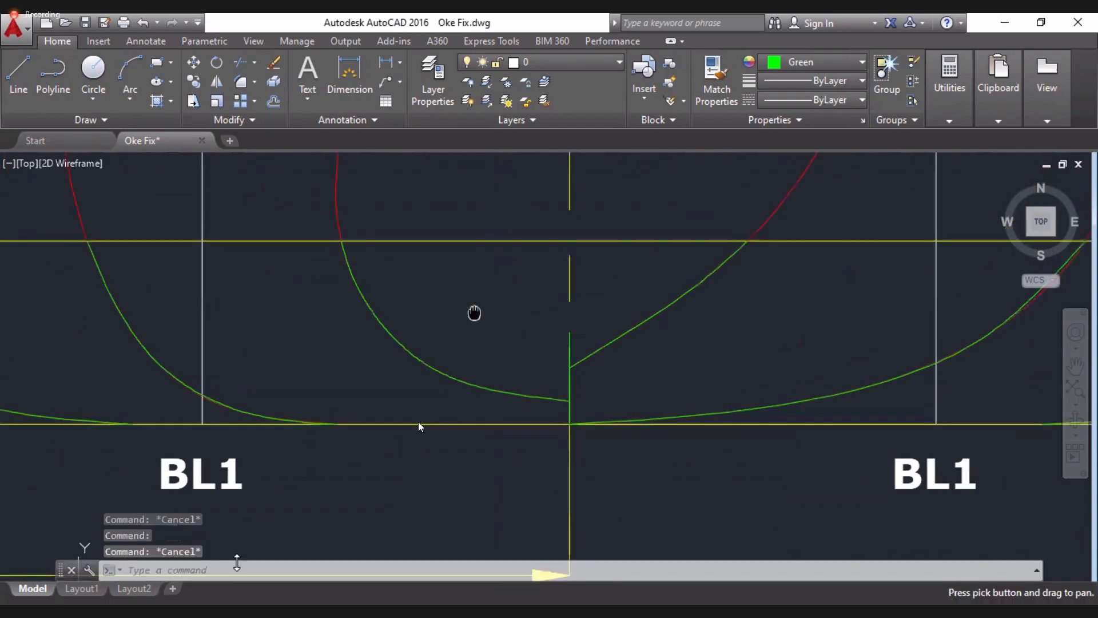
{"action": "type", "text": "lengthen"}
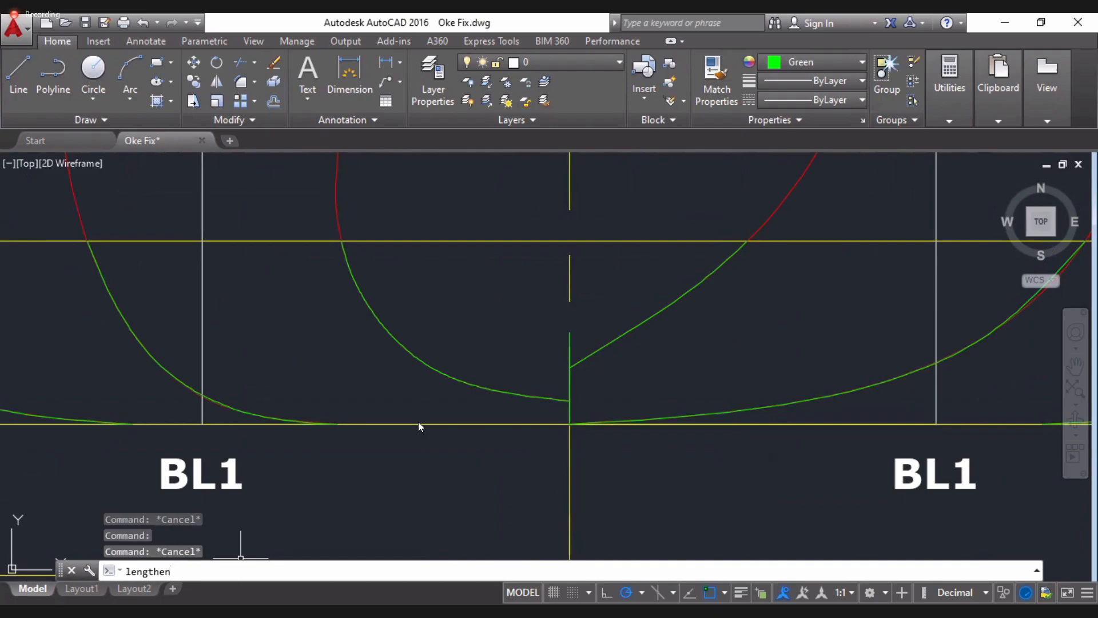
{"action": "key", "text": "Return"}
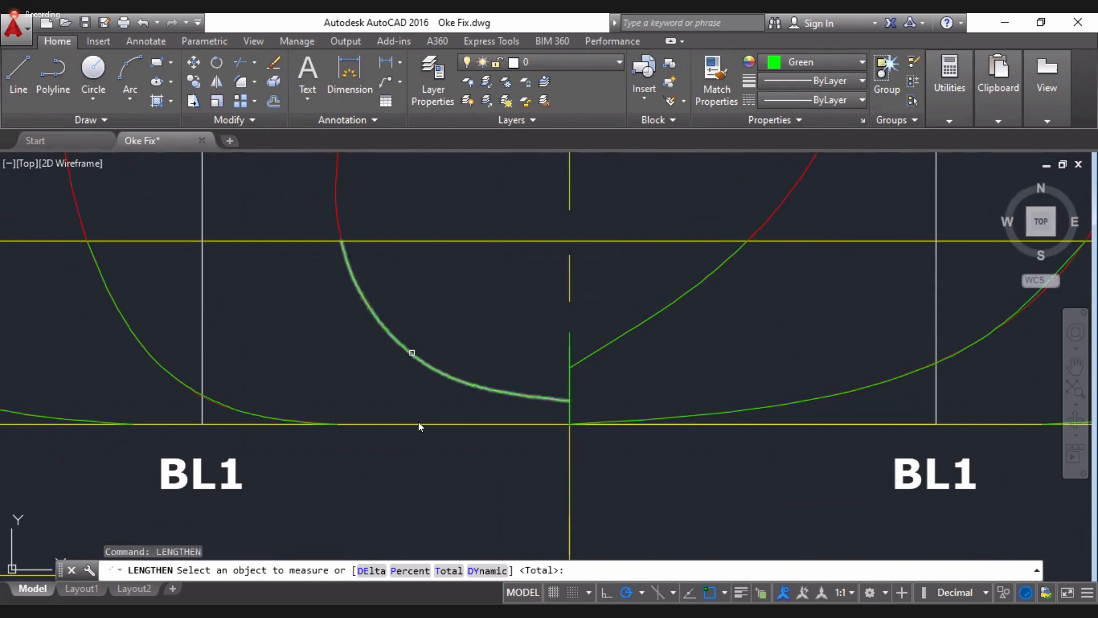
{"action": "left_click", "coordinate": [412, 352]}
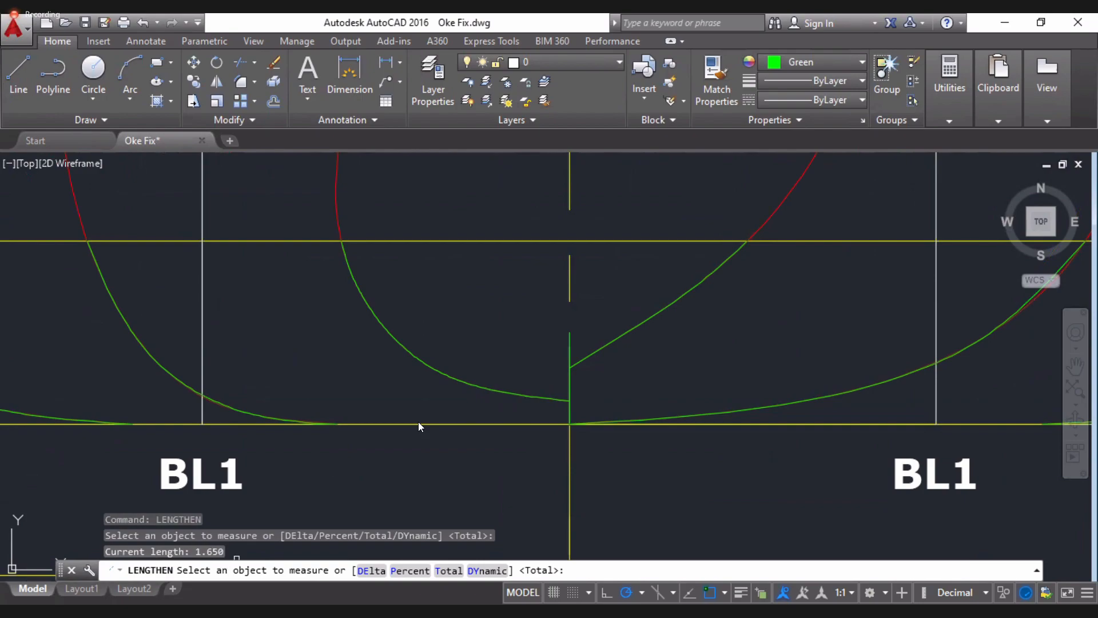
- Check the station in the body plan and enter 1,65 as the station 0,5 half girth in Excel cell S13
{"action": "key", "text": "alt+Tab"}
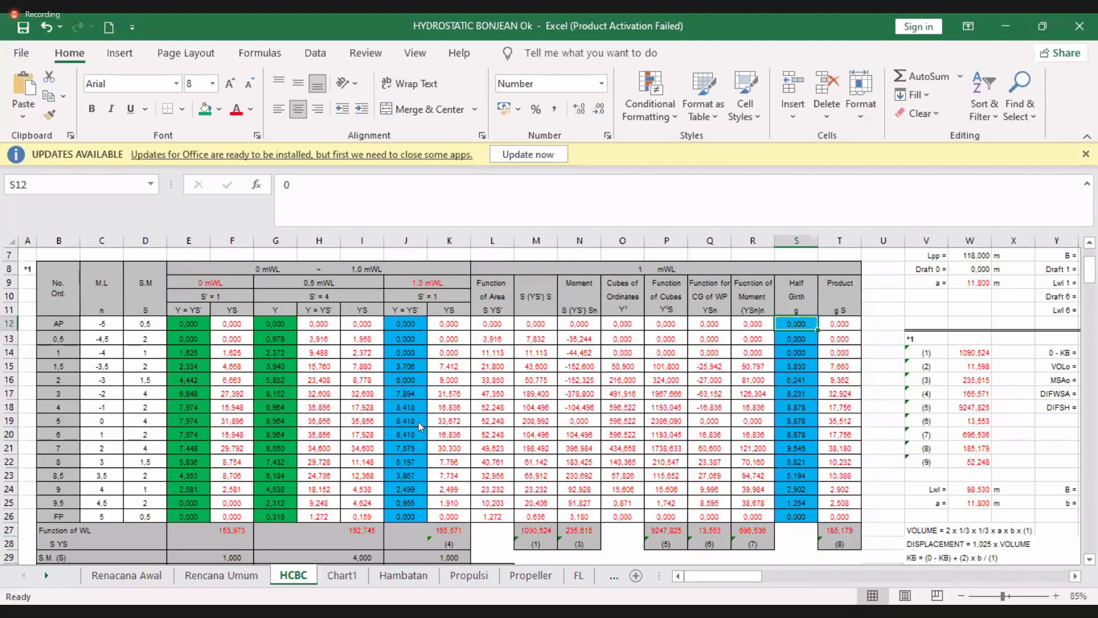
{"action": "key", "text": "alt+Tab"}
{"action": "scroll", "coordinate": [418, 421], "scroll_direction": "down", "scroll_amount": 5}
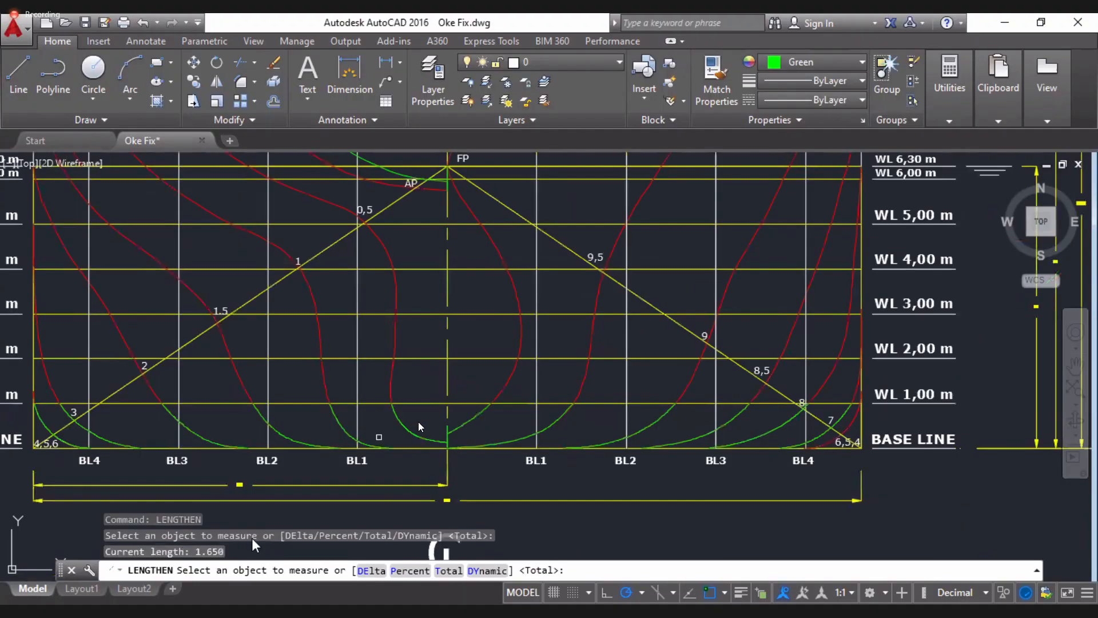
{"action": "scroll", "coordinate": [417, 421], "scroll_direction": "up", "scroll_amount": 4}
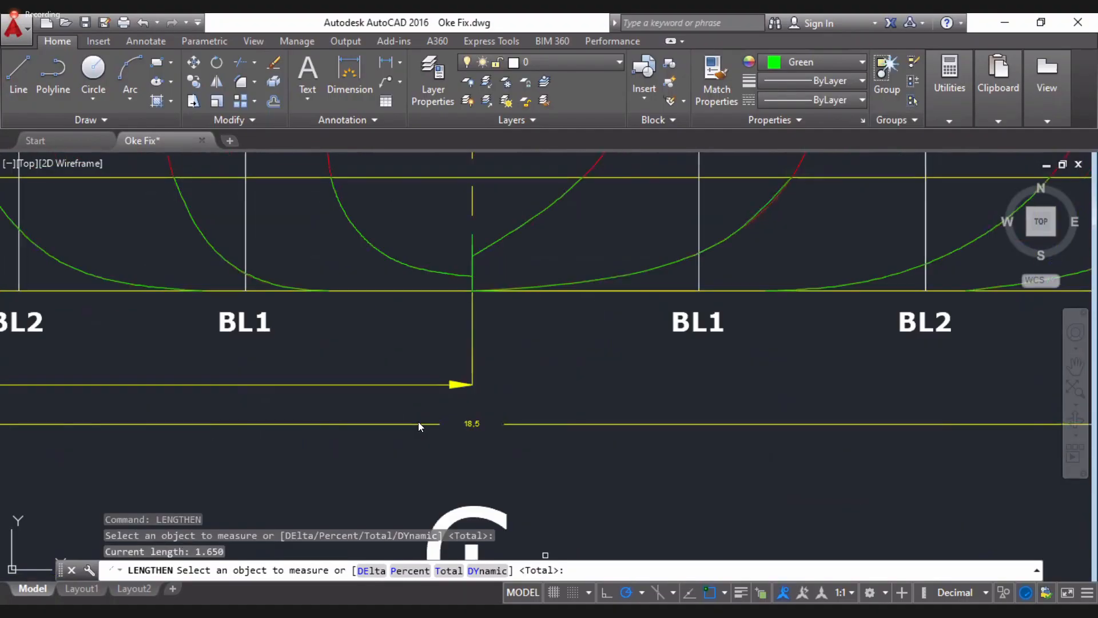
{"action": "key", "text": "alt+Tab"}
{"action": "left_click", "coordinate": [800, 340]}
{"action": "type", "text": "1,65"}
{"action": "key", "text": "Return"}
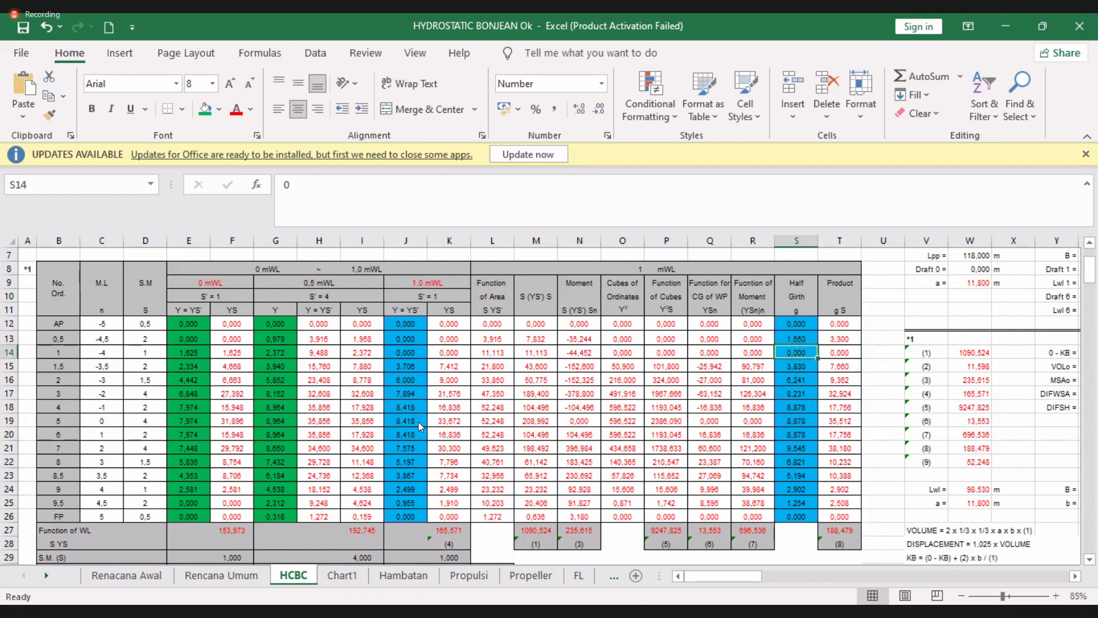
- Measure the green station 1 spline in AutoCAD with Lengthen and enter 1,834 as its half girth in Excel cell S14
{"action": "key", "text": "alt+Tab"}
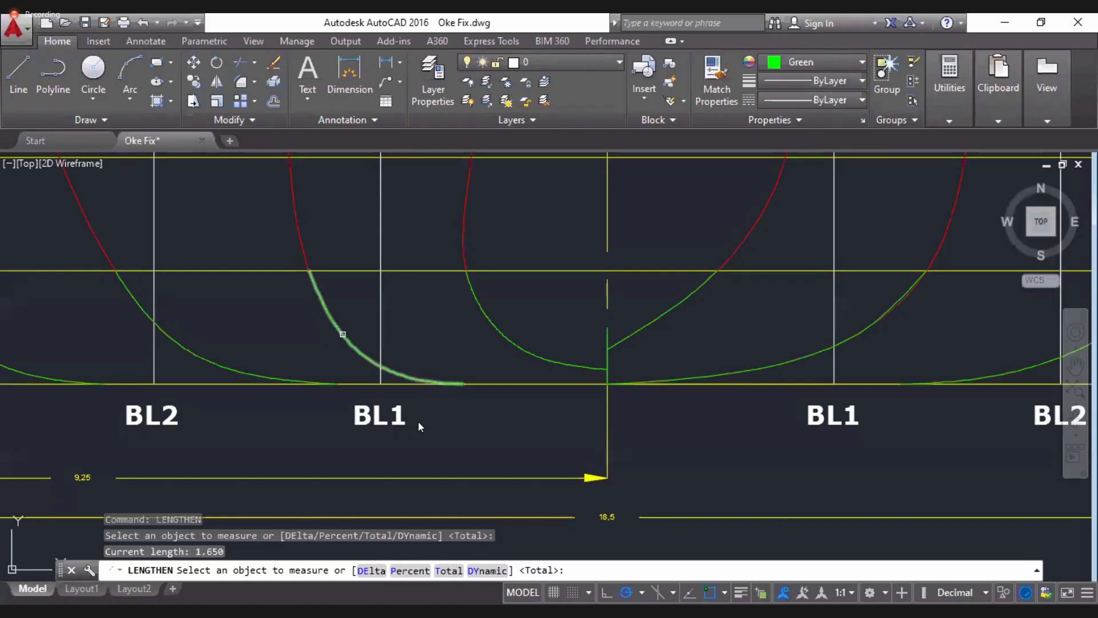
{"action": "left_click", "coordinate": [340, 334]}
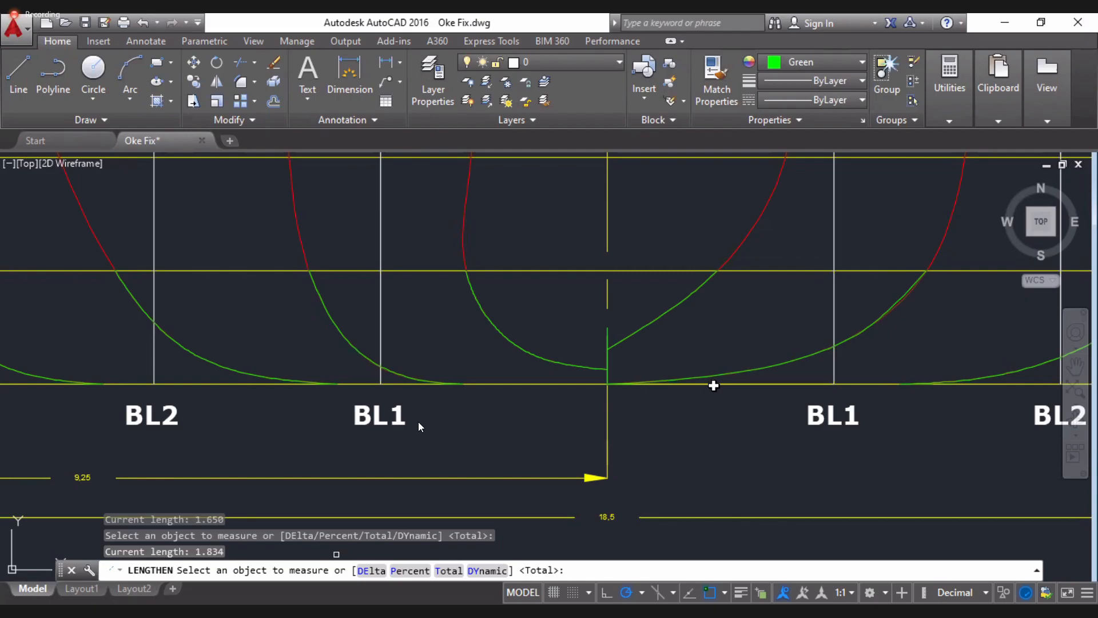
{"action": "key", "text": "alt+Tab"}
{"action": "type", "text": "1,834"}
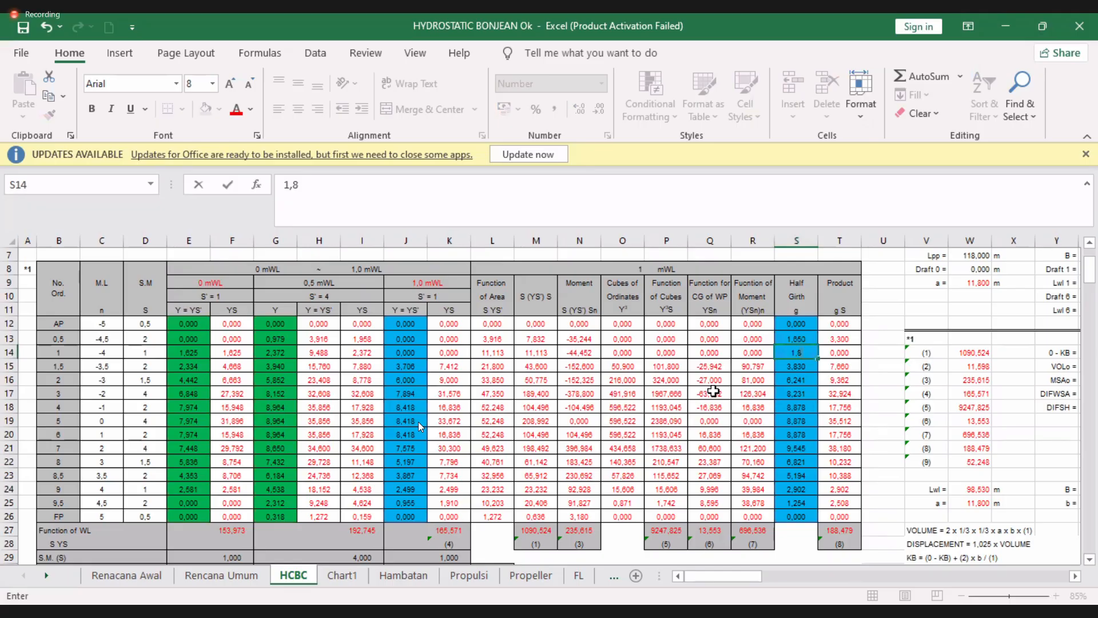
{"action": "key", "text": "Return"}
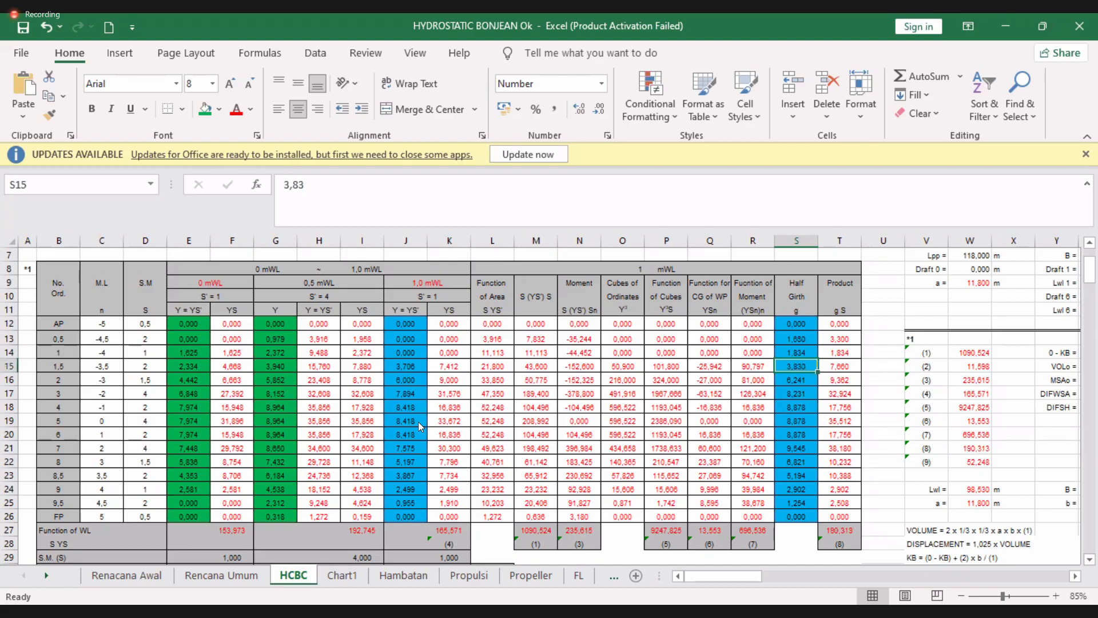
- Measure the station 1,5 spline in AutoCAD and enter 2,320 as its half girth in Excel cell S15
{"action": "key", "text": "alt+Tab"}
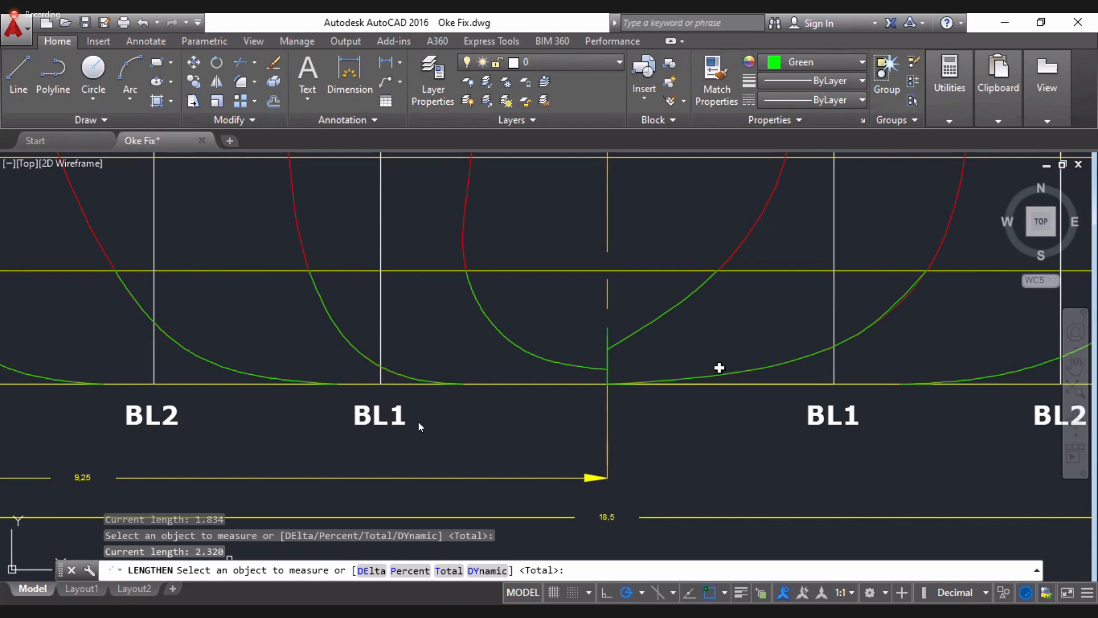
{"action": "key", "text": "alt+Tab"}
{"action": "type", "text": "2,320"}
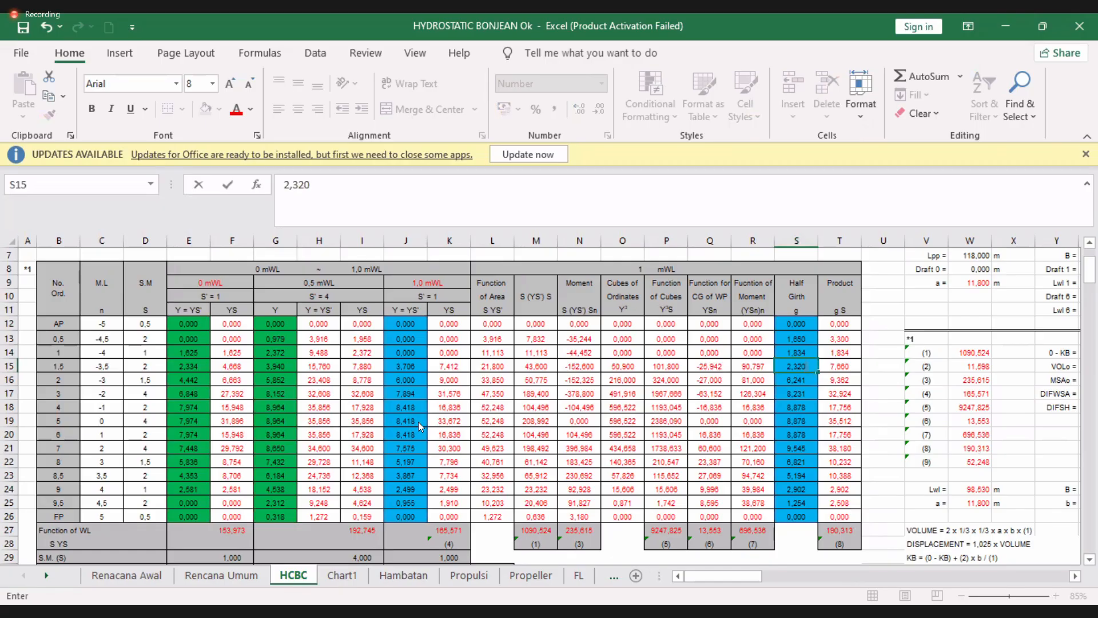
{"action": "key", "text": "Return"}
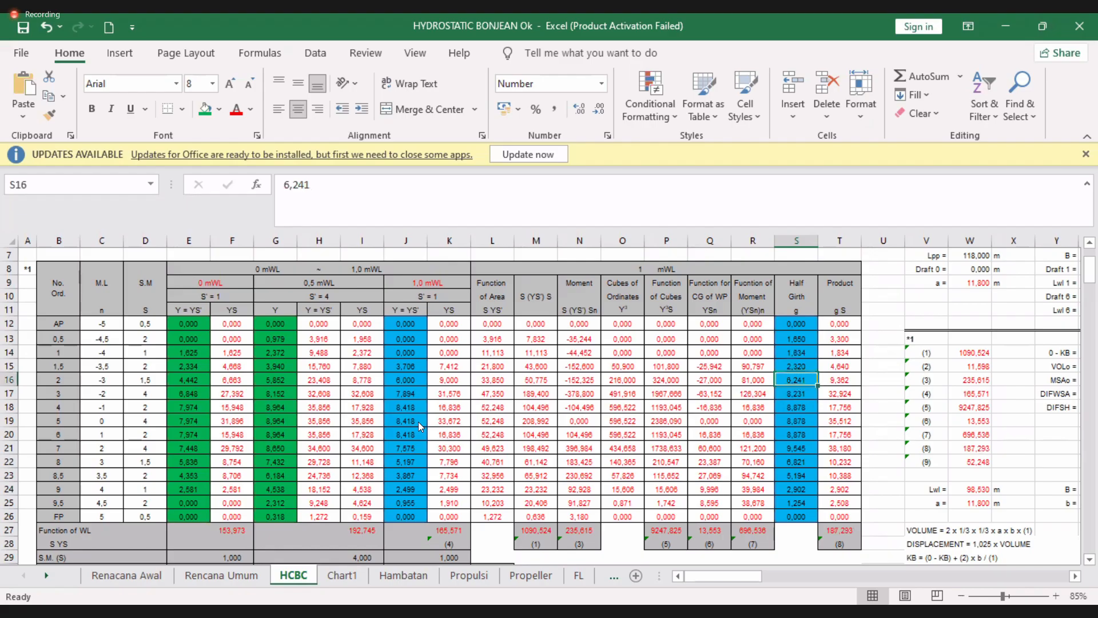
- Measure the station 2 spline near BL3 in AutoCAD and enter 2,258 as its half girth in Excel cell S16
{"action": "key", "text": "alt+Tab"}
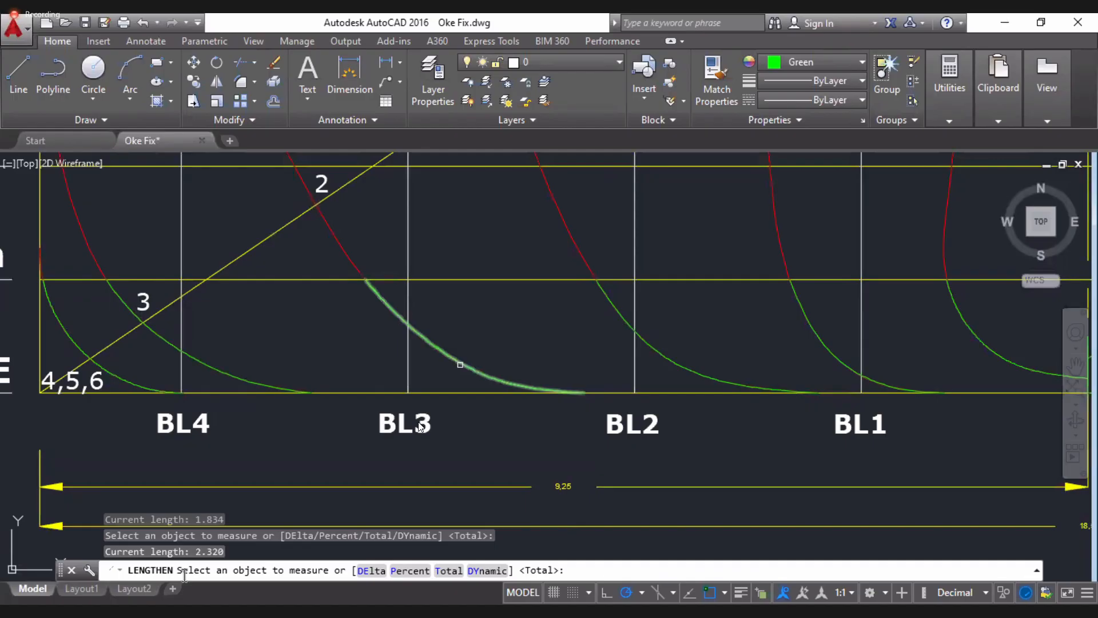
{"action": "left_click", "coordinate": [460, 364]}
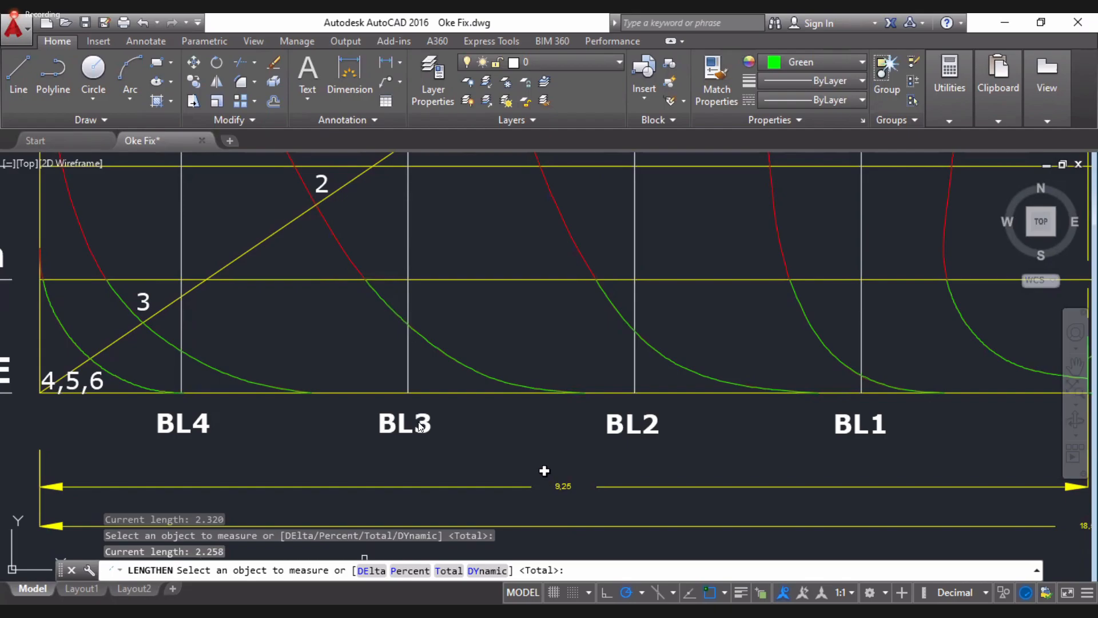
{"action": "key", "text": "alt+Tab"}
{"action": "type", "text": "2,258"}
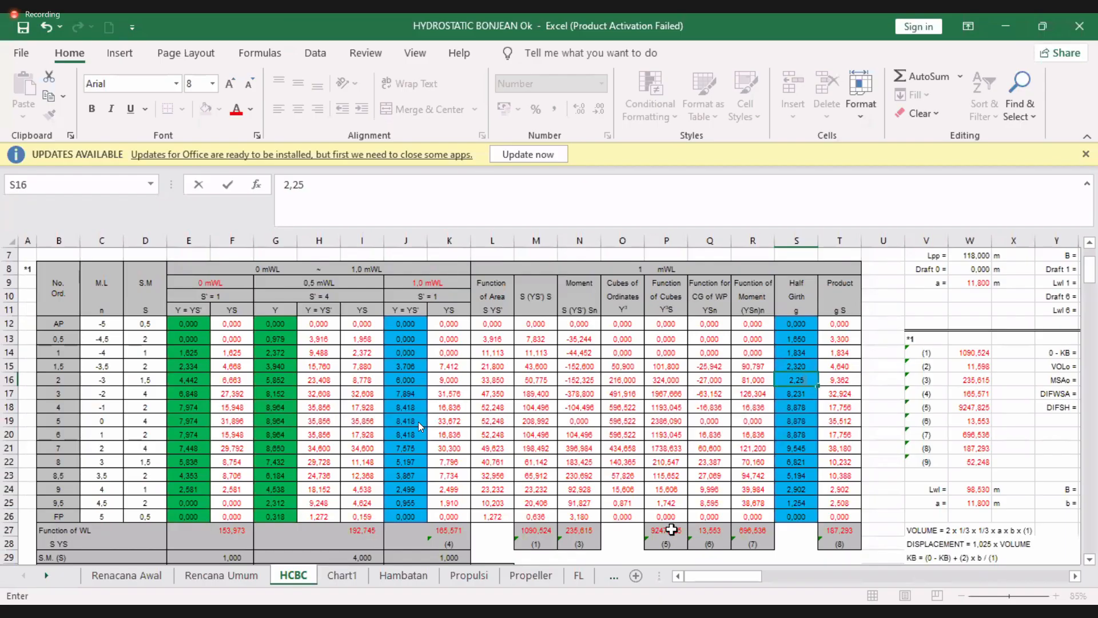
{"action": "key", "text": "Return"}
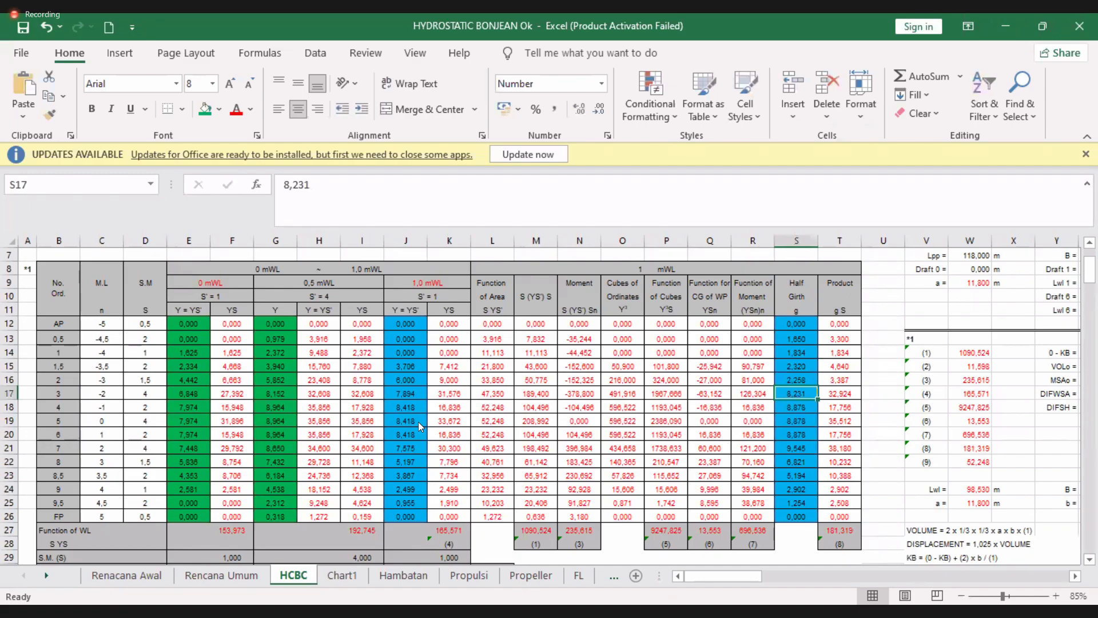
- Measure the station 3 spline in AutoCAD and enter 2,138 as its half girth in Excel cell S17
{"action": "key", "text": "alt+Tab"}
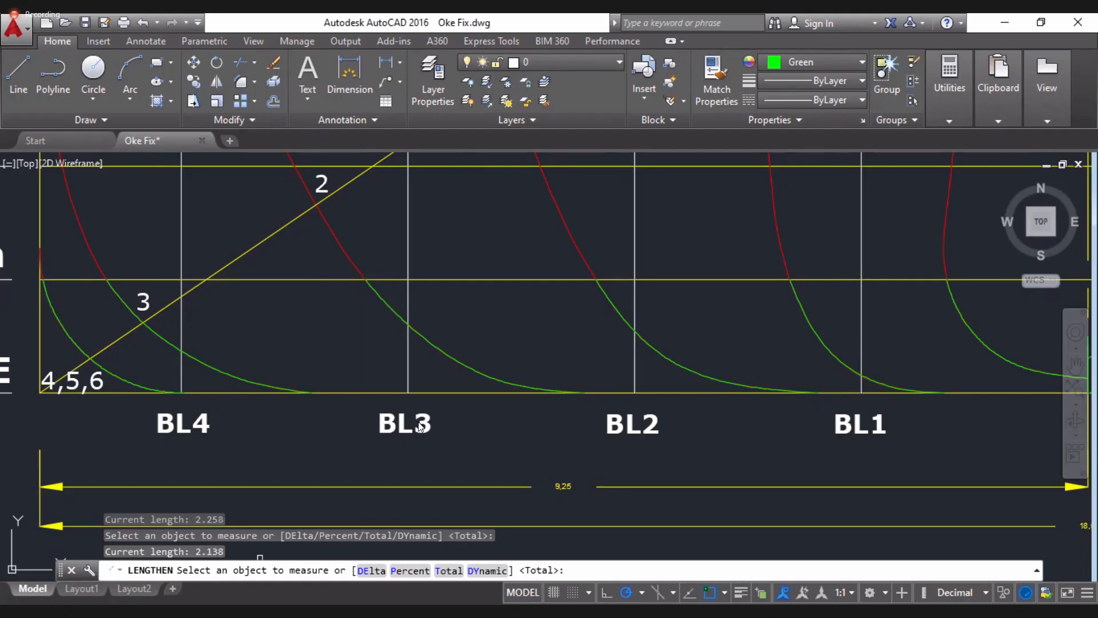
{"action": "key", "text": "alt+Tab"}
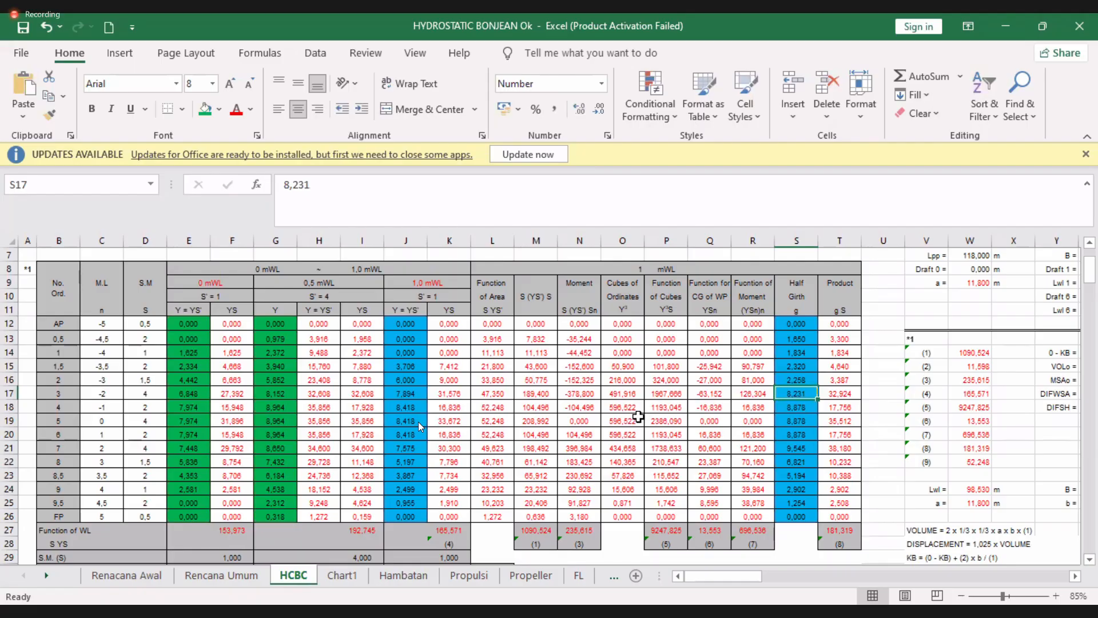
{"action": "type", "text": "2,138"}
{"action": "key", "text": "Return"}
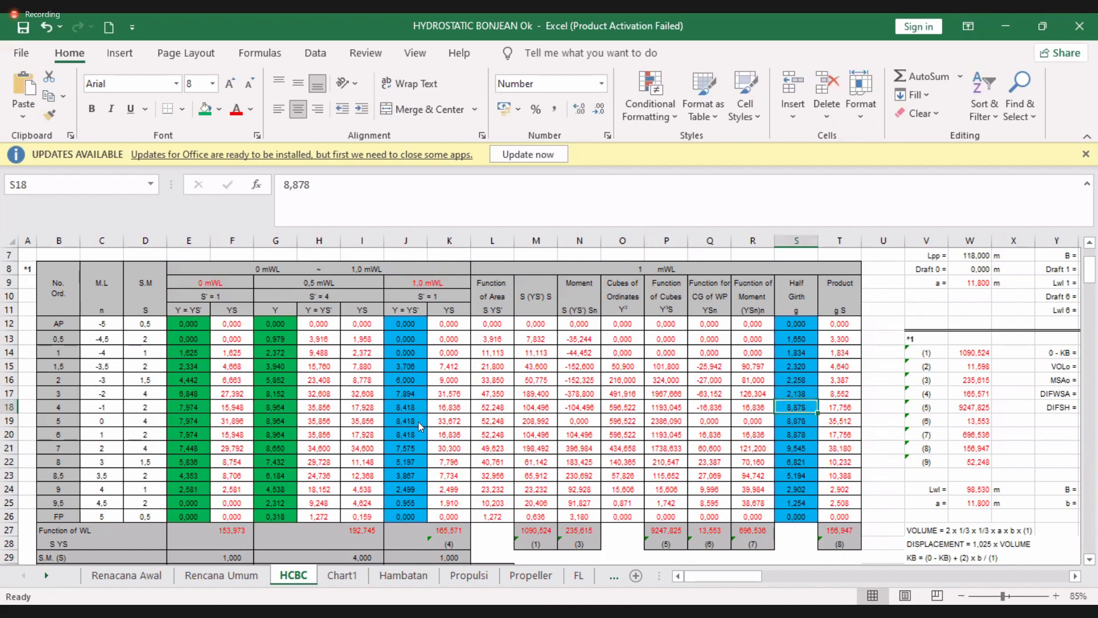
- Measure the shared station 4,5,6 spline in AutoCAD, enter 1,726 in Excel cell S18 and fill it down to S20
{"action": "key", "text": "alt+Tab"}
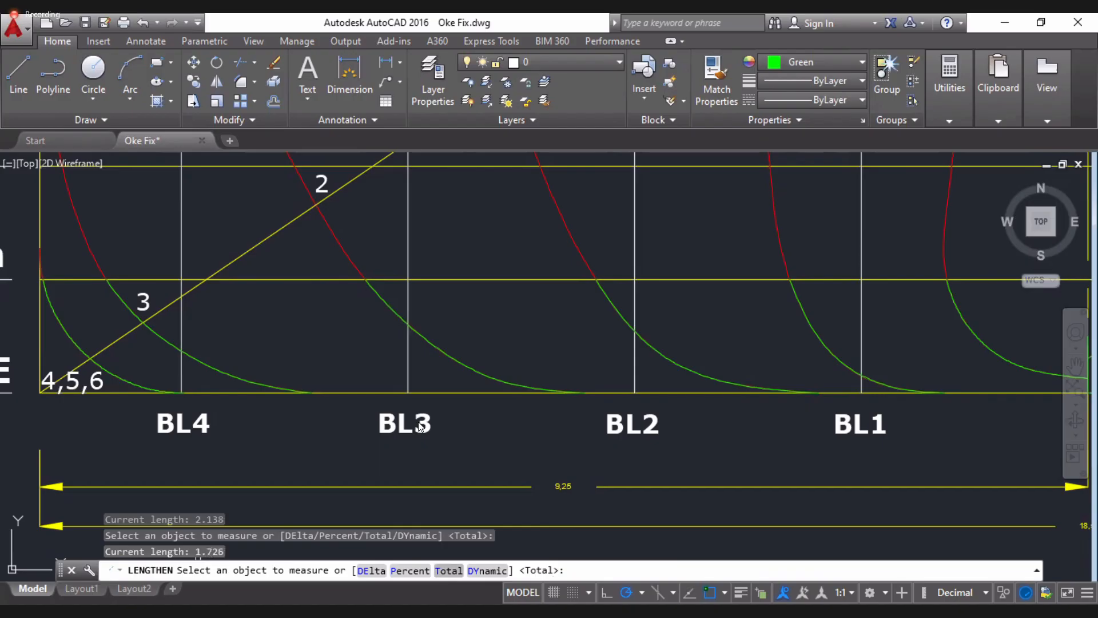
{"action": "key", "text": "alt+Tab"}
{"action": "type", "text": "1,726"}
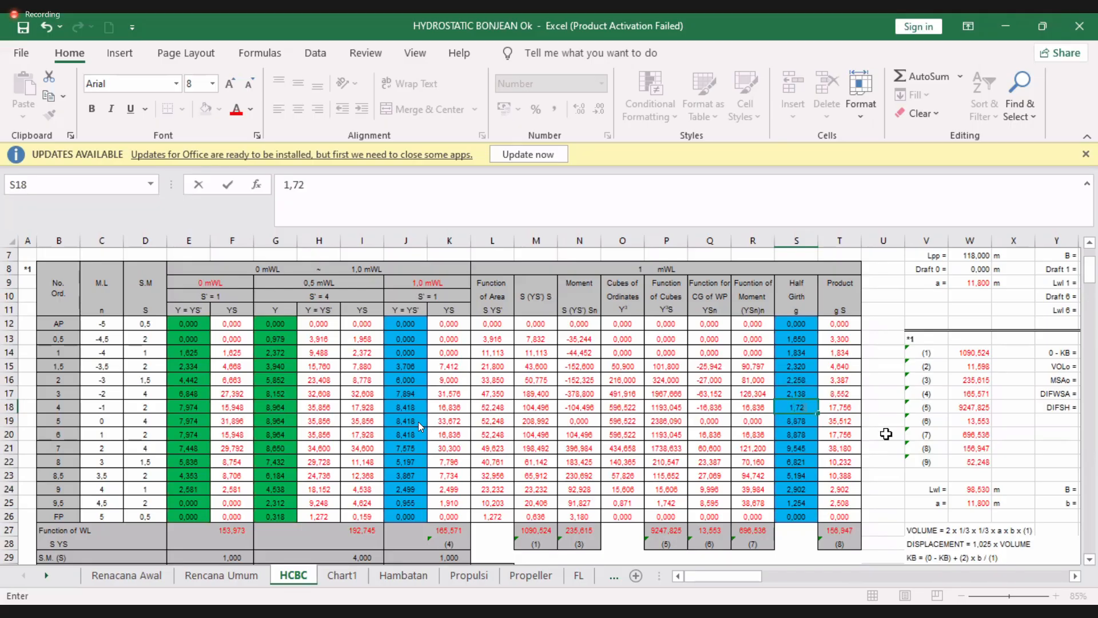
{"action": "key", "text": "Return"}
{"action": "key", "text": "Up"}
{"action": "left_click_drag", "start_coordinate": [817, 413], "coordinate": [800, 439]}
{"action": "left_click", "coordinate": [796, 448]}
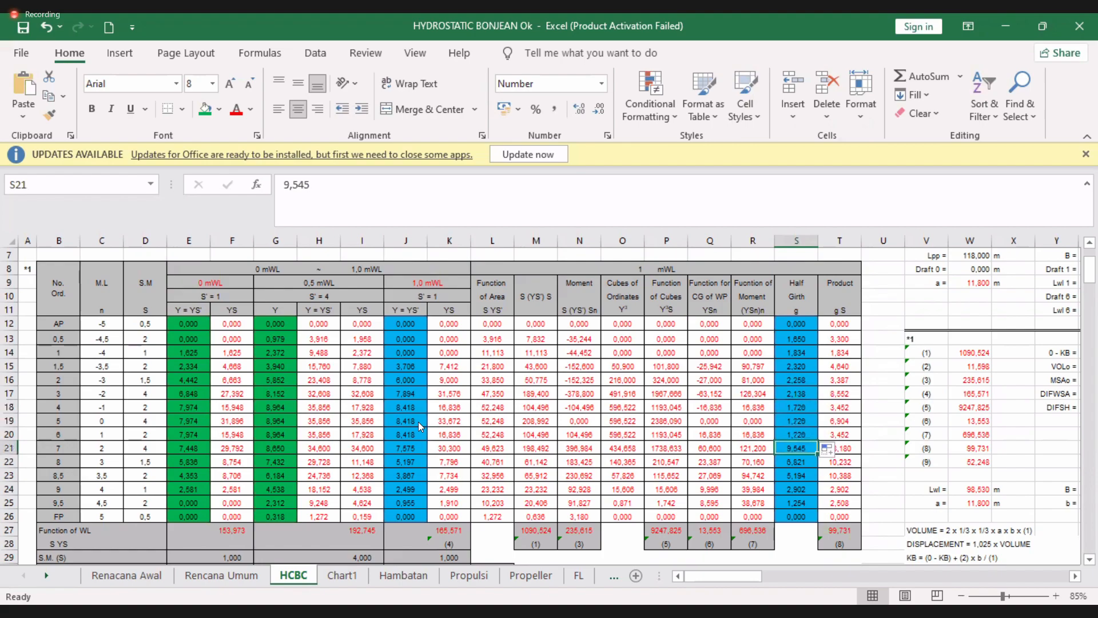
- Measure the station 7 spline near BL4 in AutoCAD and enter 1,946 as its half girth in Excel cell S21
{"action": "key", "text": "alt+Tab"}
{"action": "scroll", "coordinate": [636, 431], "scroll_direction": "up", "scroll_amount": 6}
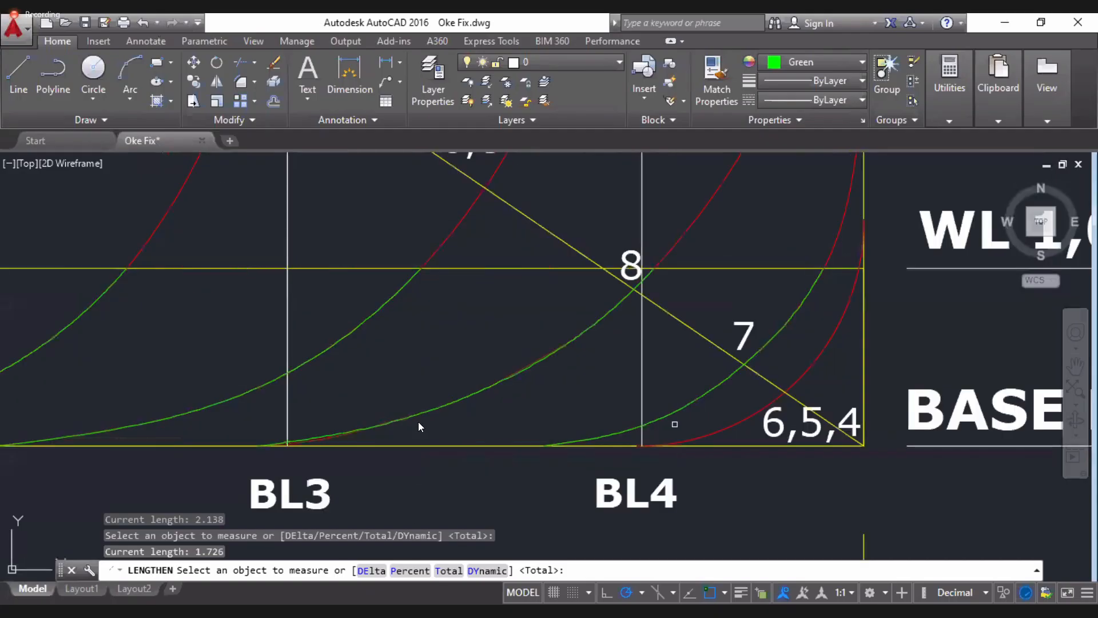
{"action": "left_click", "coordinate": [672, 419]}
{"action": "key", "text": "alt+Tab"}
{"action": "type", "text": "1,946"}
{"action": "key", "text": "Return"}
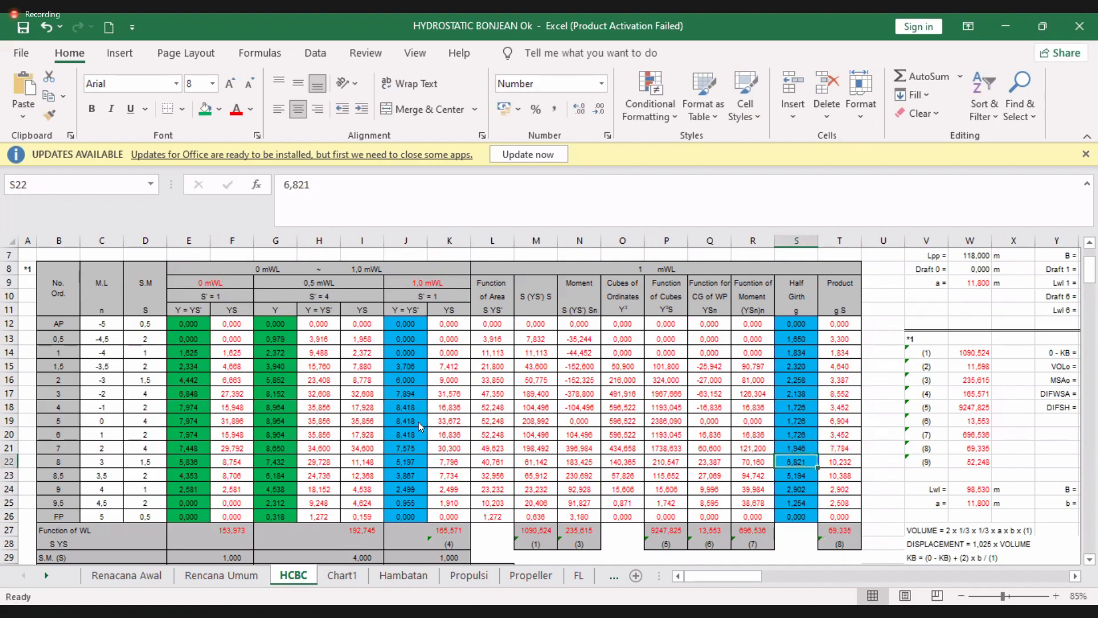
- Measure the station 8 spline in AutoCAD and enter 2,5 as its half girth in Excel cell S22
{"action": "key", "text": "alt+Tab"}
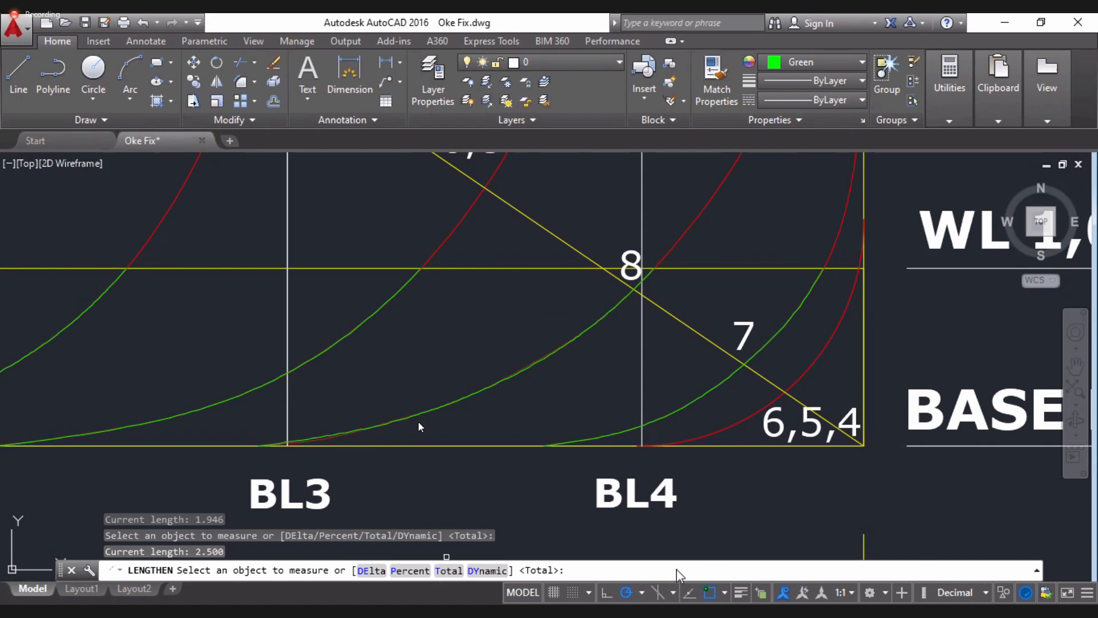
{"action": "key", "text": "alt+Tab"}
{"action": "type", "text": "2,5"}
{"action": "key", "text": "Return"}
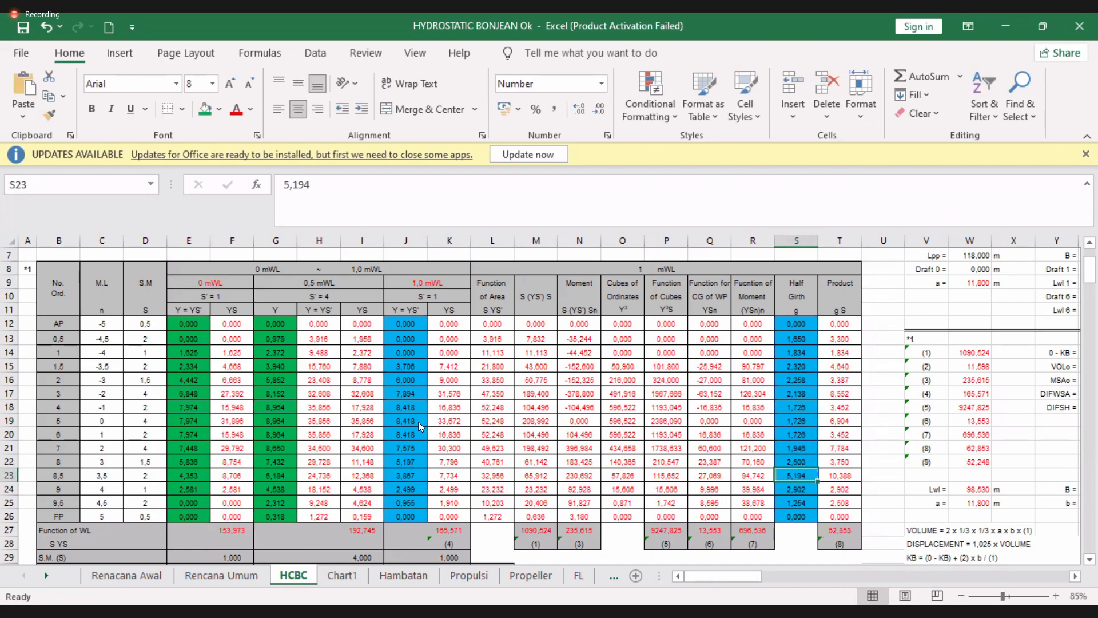
- Measure the station 8,5 spline in AutoCAD and enter 2,668 as its half girth in Excel cell S23
{"action": "key", "text": "alt+Tab"}
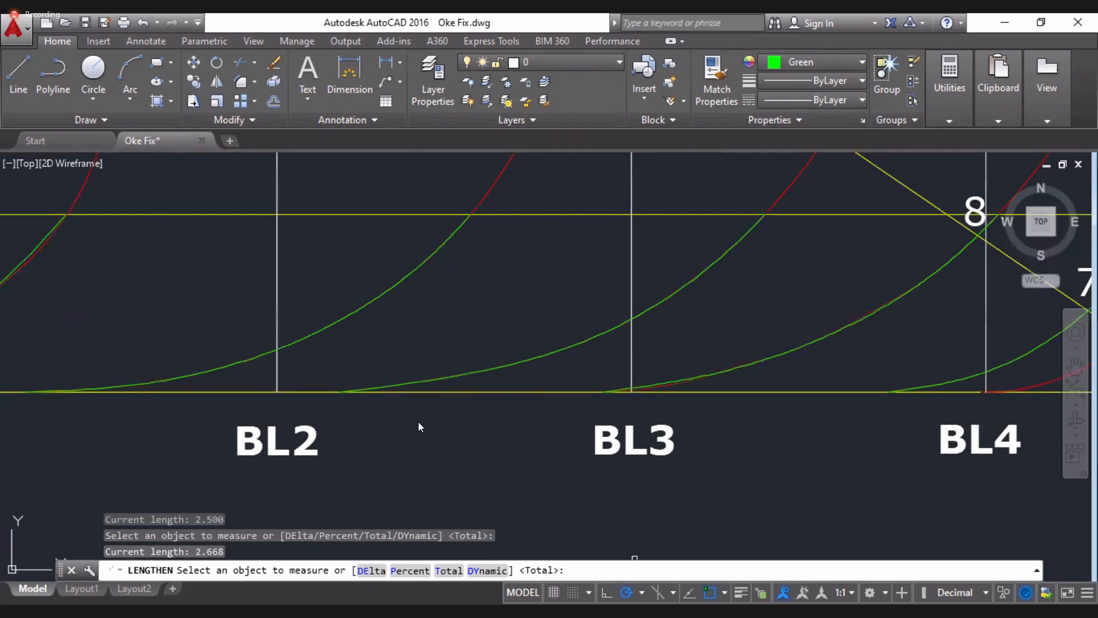
{"action": "key", "text": "alt+Tab"}
{"action": "type", "text": "2,668"}
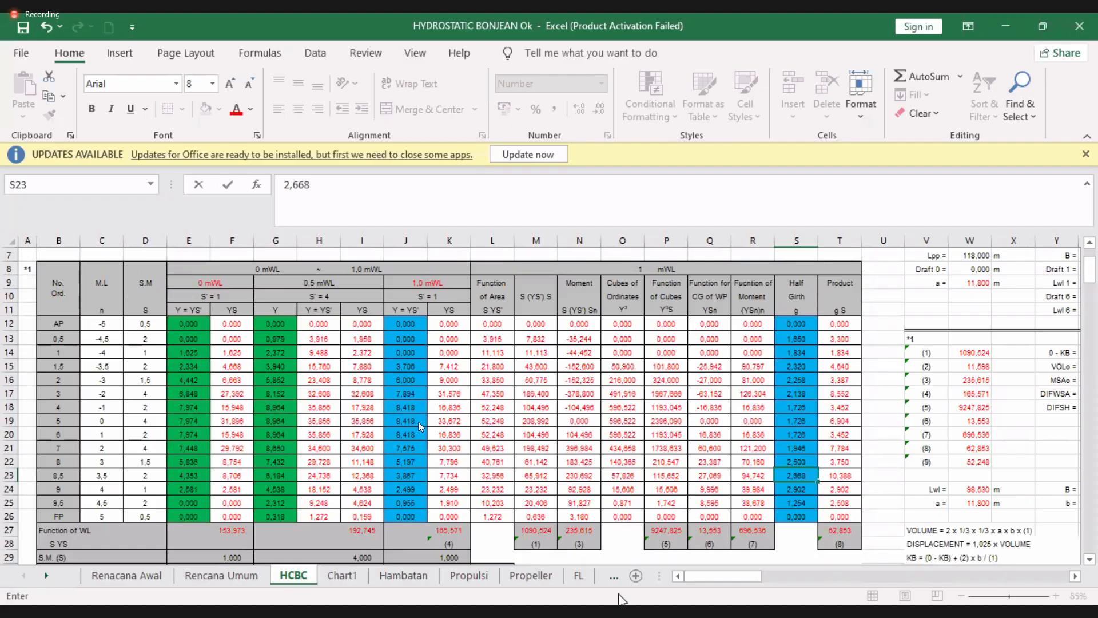
{"action": "key", "text": "Return"}
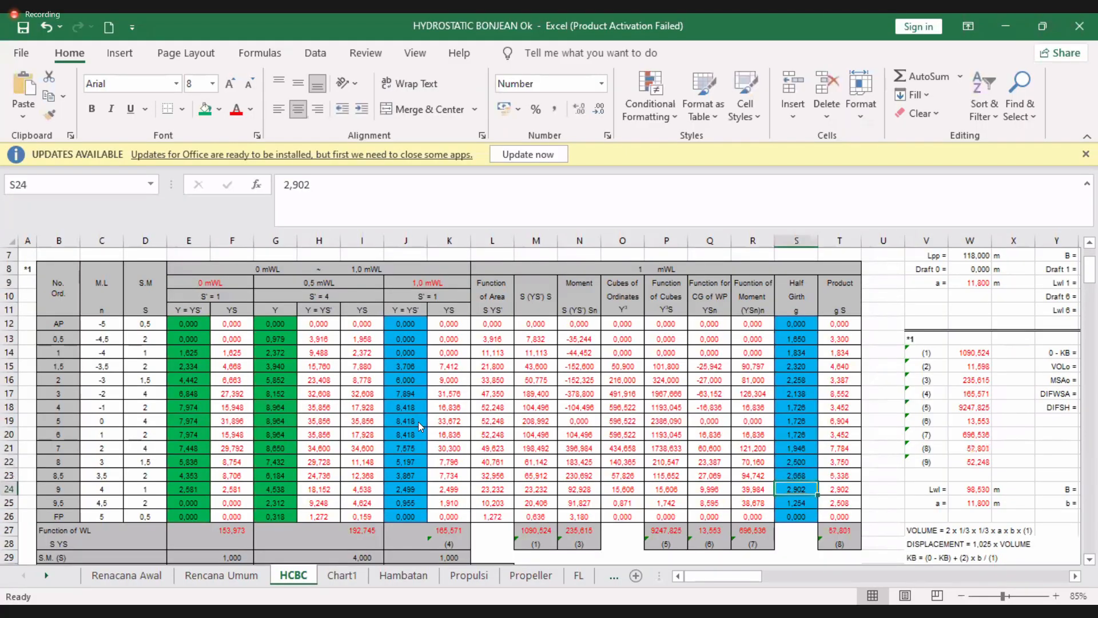
- Measure the station 9 spline in AutoCAD and enter 2,792 as its half girth in Excel cell S24
{"action": "key", "text": "alt+Tab"}
{"action": "middle_click_drag", "start_coordinate": [664, 368], "coordinate": [735, 386]}
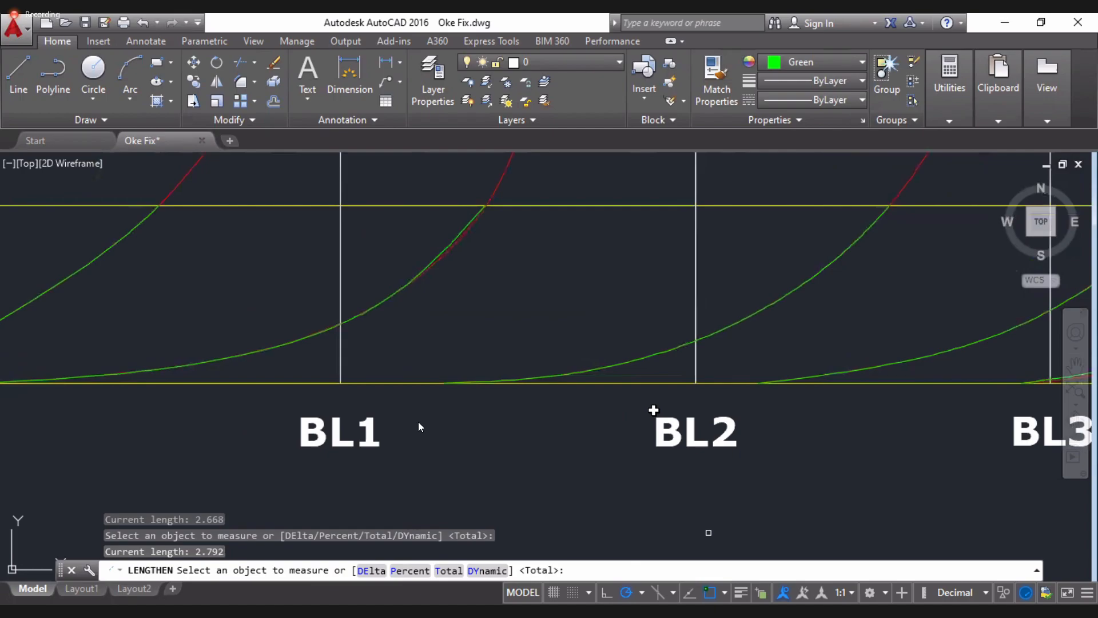
{"action": "key", "text": "alt+Tab"}
{"action": "type", "text": "2,792"}
{"action": "key", "text": "Return"}
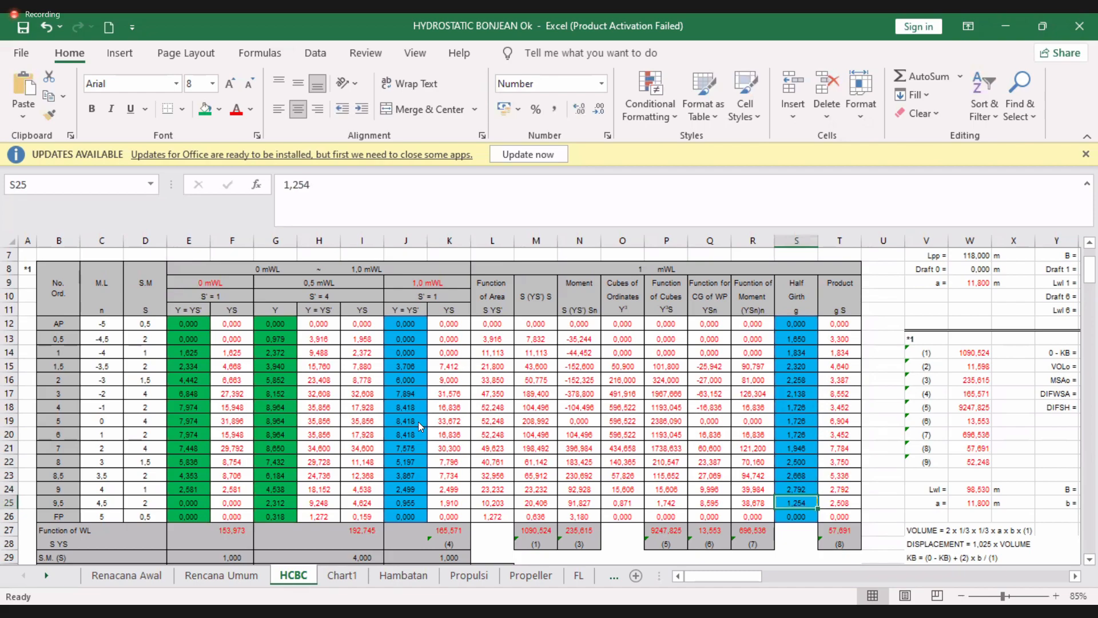
- Measure the station 9,5 spline in AutoCAD and enter 3,101 as its half girth in Excel cell S25
{"action": "key", "text": "alt+Tab"}
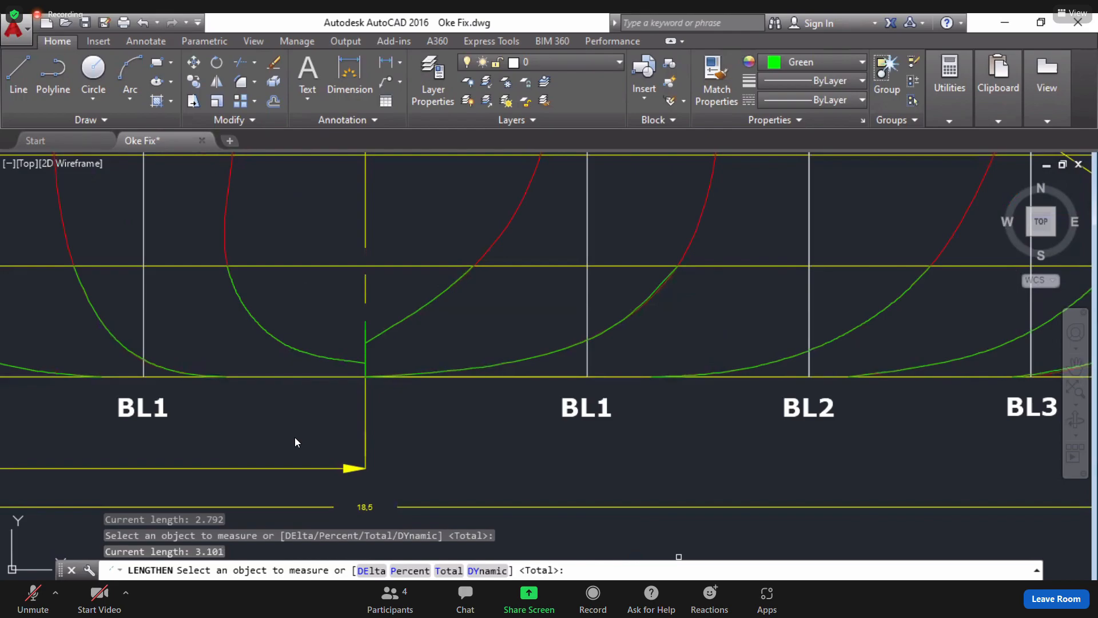
{"action": "key", "text": "alt+Tab"}
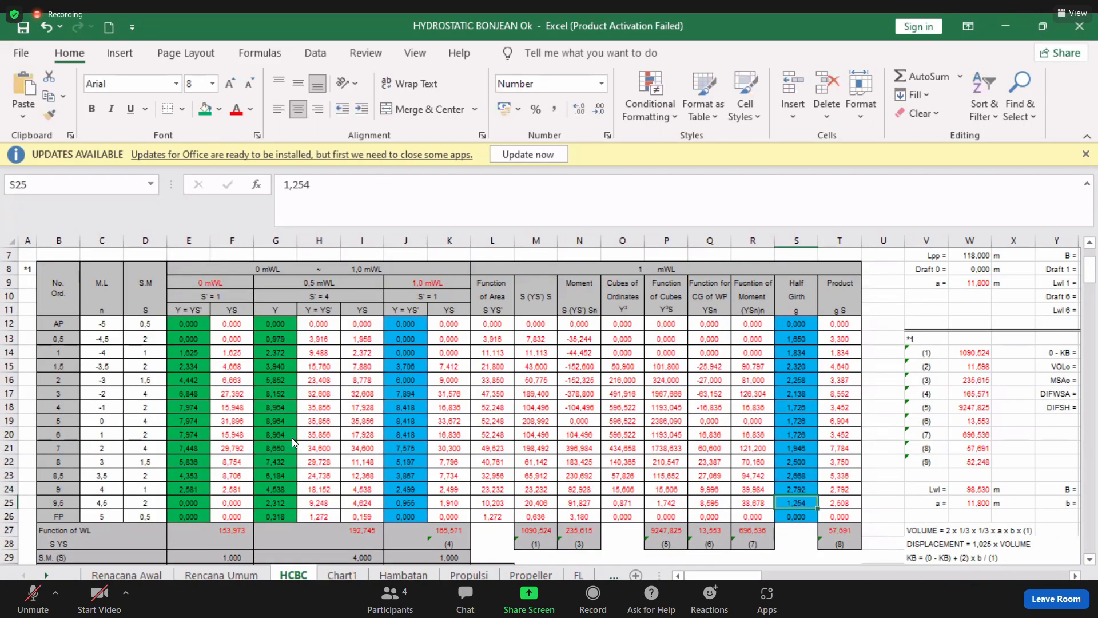
{"action": "type", "text": "3,101"}
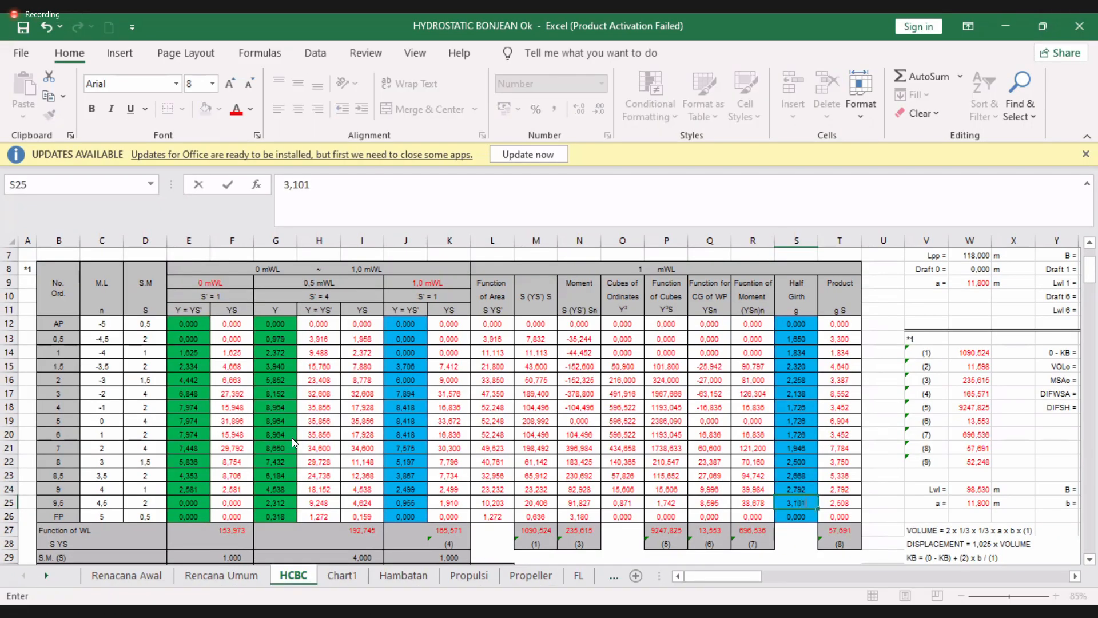
{"action": "key", "text": "Return"}
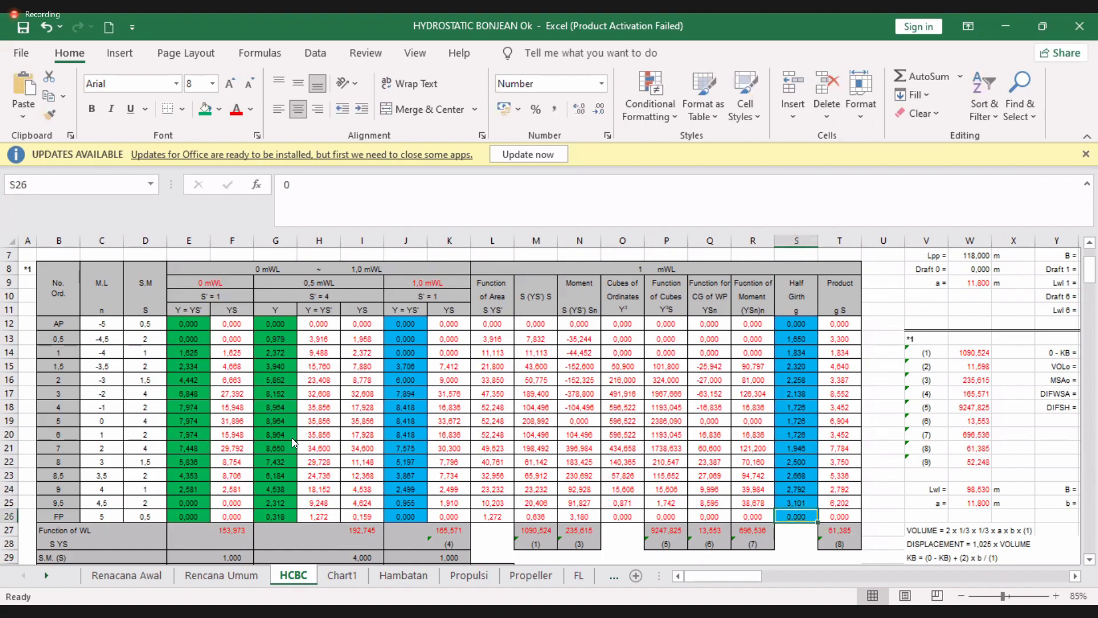
- Measure the FP spline in AutoCAD and enter 1,196 as its half girth in Excel cell S26
{"action": "key", "text": "alt+Tab"}
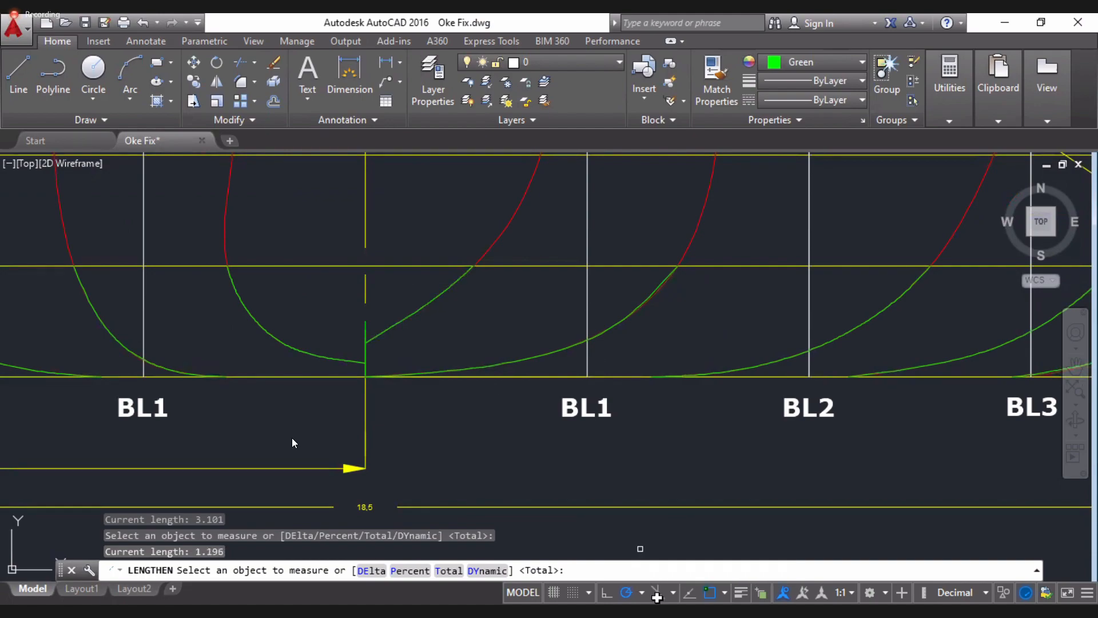
{"action": "key", "text": "alt+Tab"}
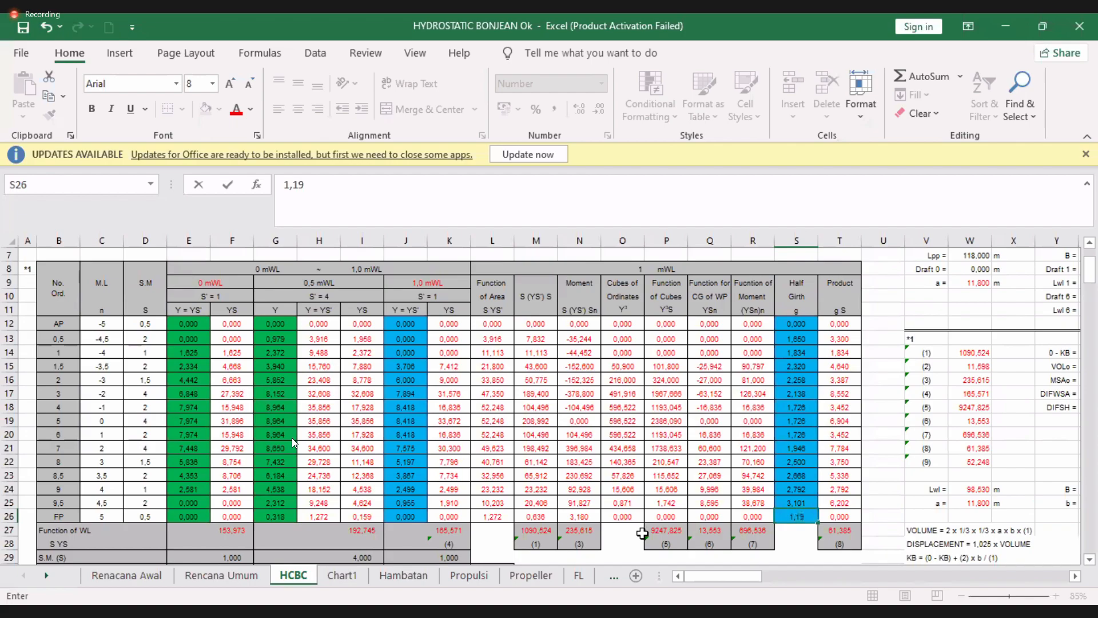
{"action": "type", "text": "6"}
{"action": "key", "text": "Return"}
- Fill the half girth cells S12:S26 and the 1,0 mWL ordinate cells J12:J26 with green
{"action": "left_click_drag", "start_coordinate": [796, 324], "coordinate": [794, 514]}
{"action": "left_click_drag", "start_coordinate": [412, 324], "coordinate": [406, 506], "text": "ctrl"}
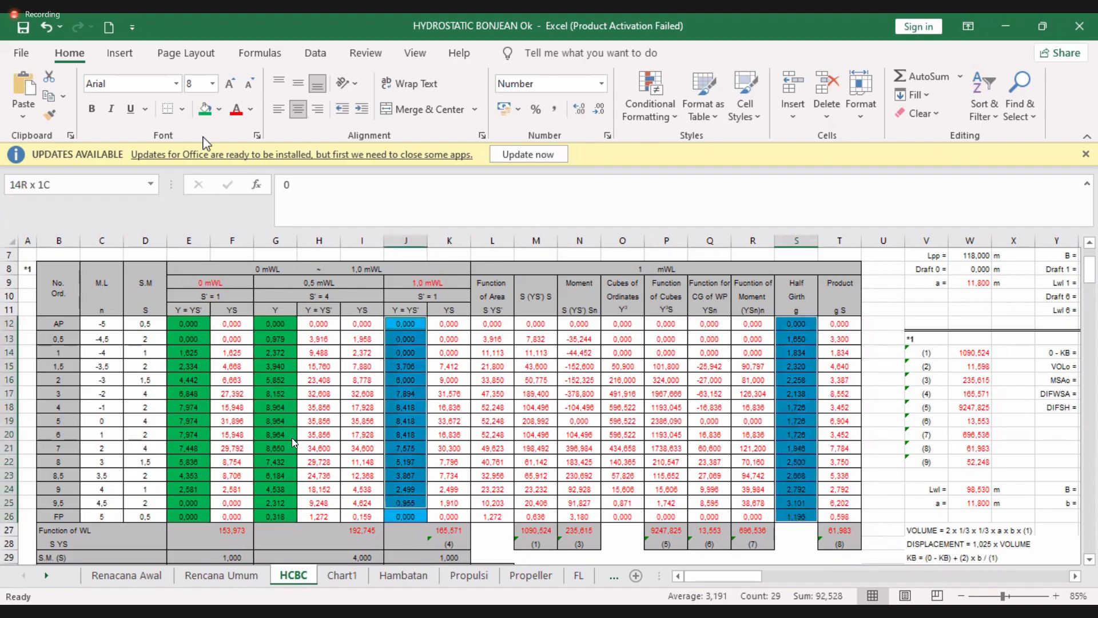
{"action": "left_click", "coordinate": [202, 114]}
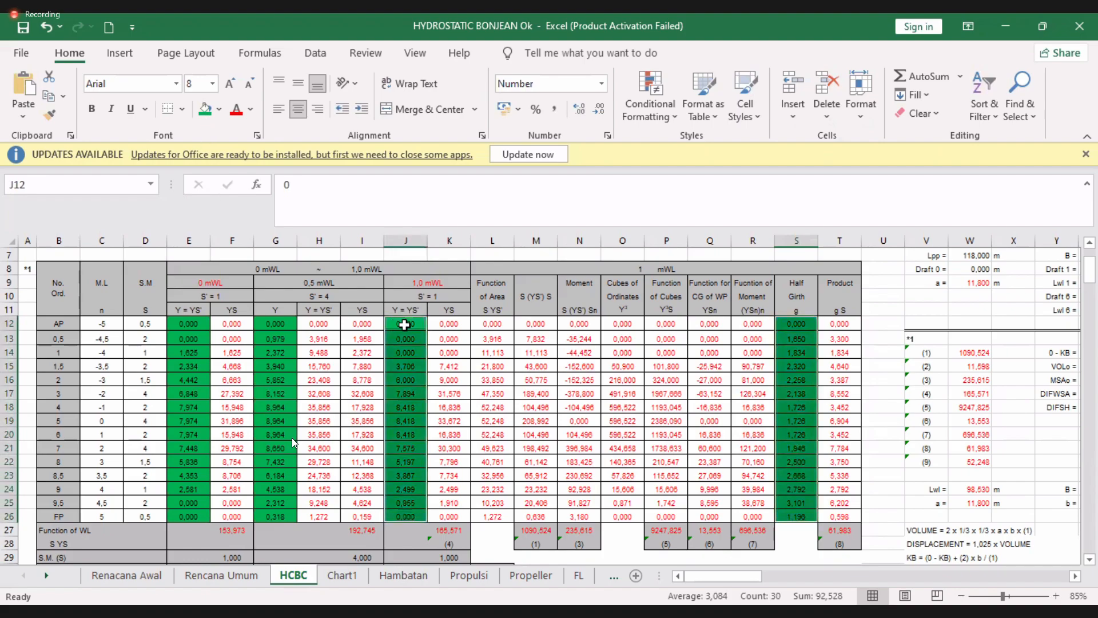
{"action": "left_click_drag", "start_coordinate": [405, 324], "coordinate": [406, 379]}
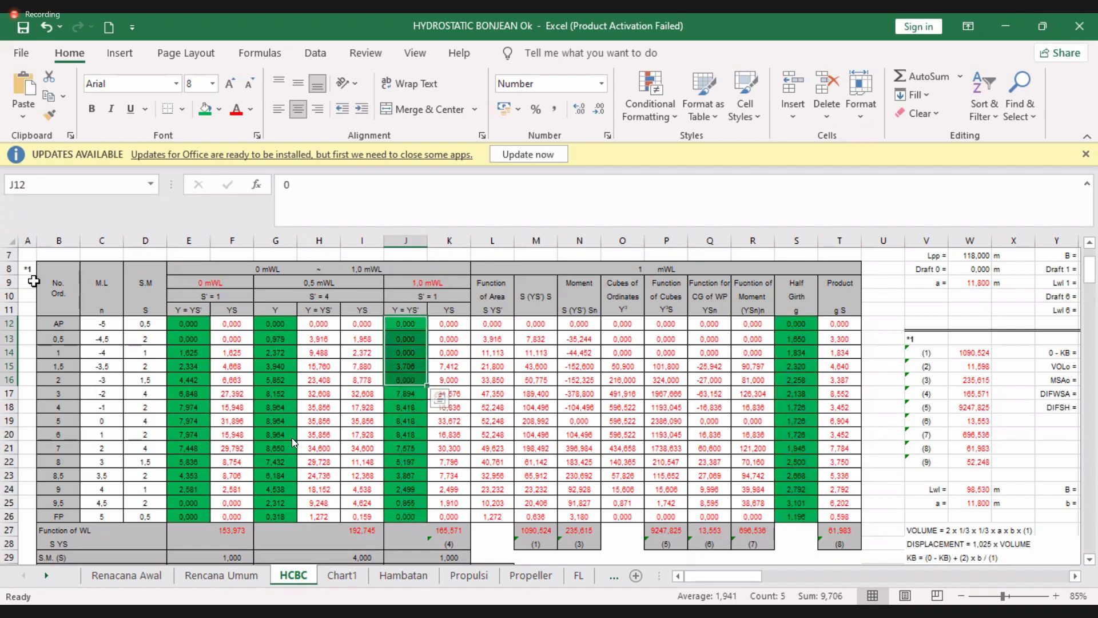
- Fill the table marker cells A8 (*1) and A39 (*2) on the HCBC sheet with green
{"action": "left_click", "coordinate": [667, 448]}
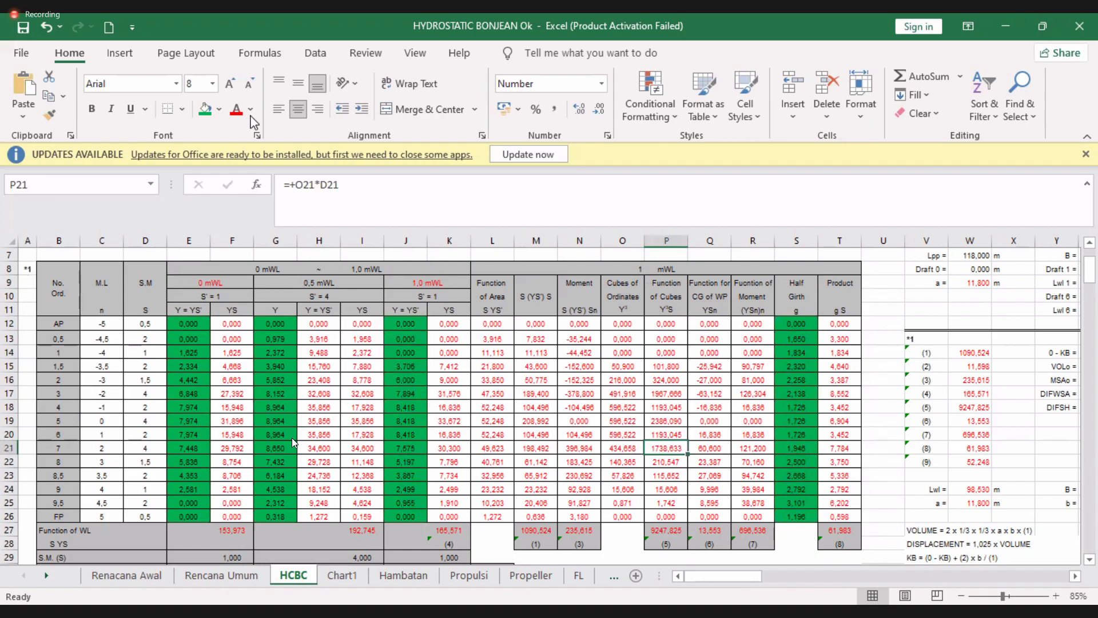
{"action": "left_click", "coordinate": [27, 269]}
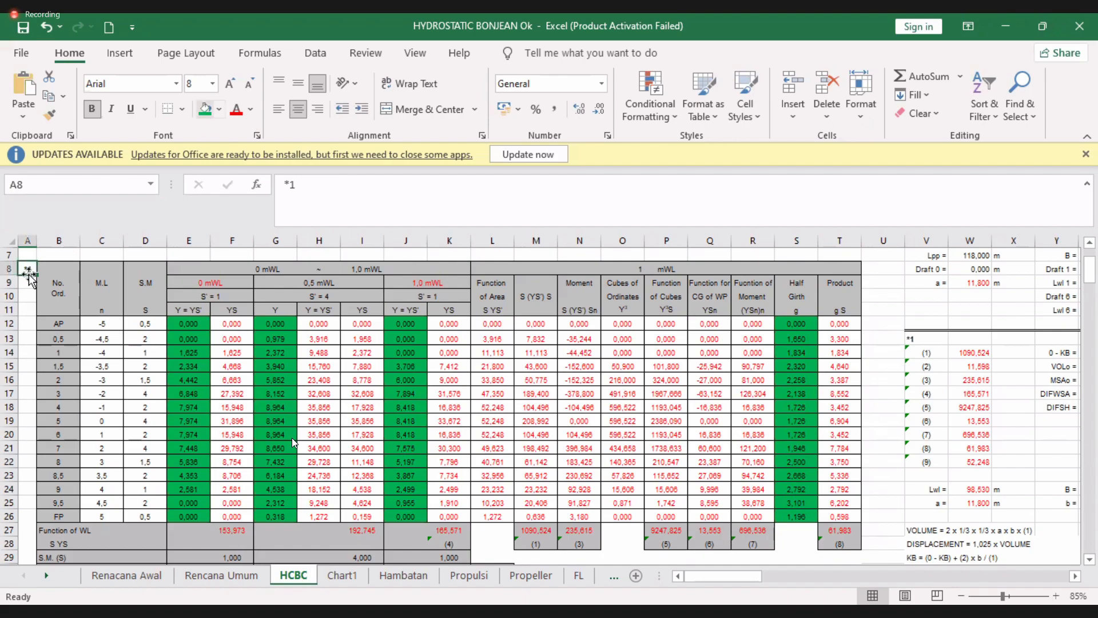
{"action": "scroll", "coordinate": [32, 286], "scroll_direction": "down", "scroll_amount": 2}
{"action": "scroll", "coordinate": [35, 331], "scroll_direction": "down", "scroll_amount": 6}
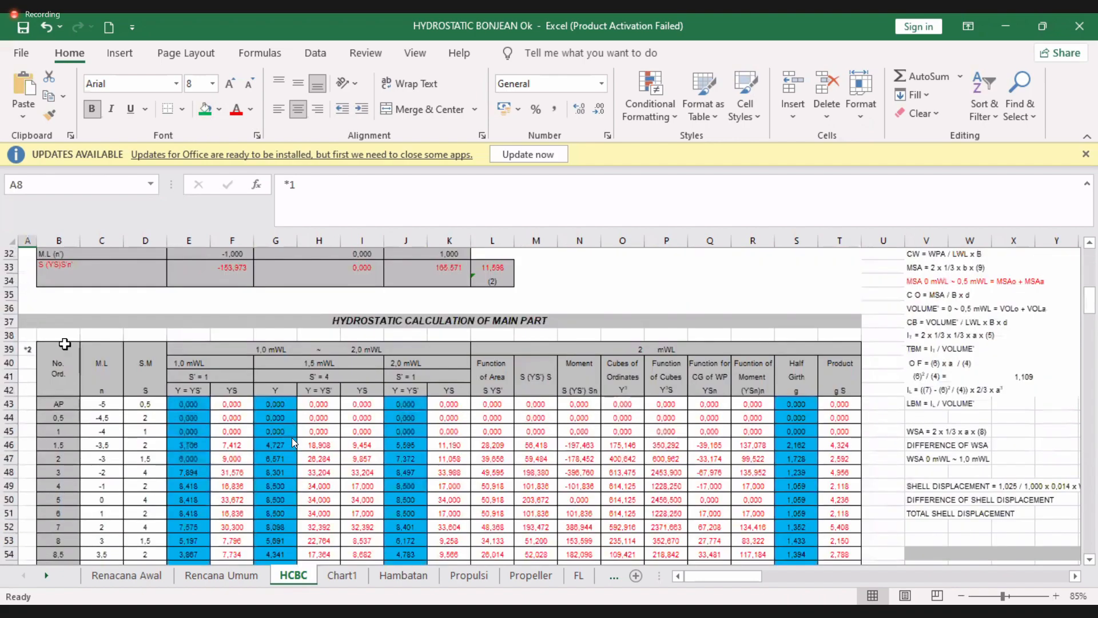
{"action": "key", "text": "ctrl+Down"}
{"action": "left_click", "coordinate": [205, 109]}
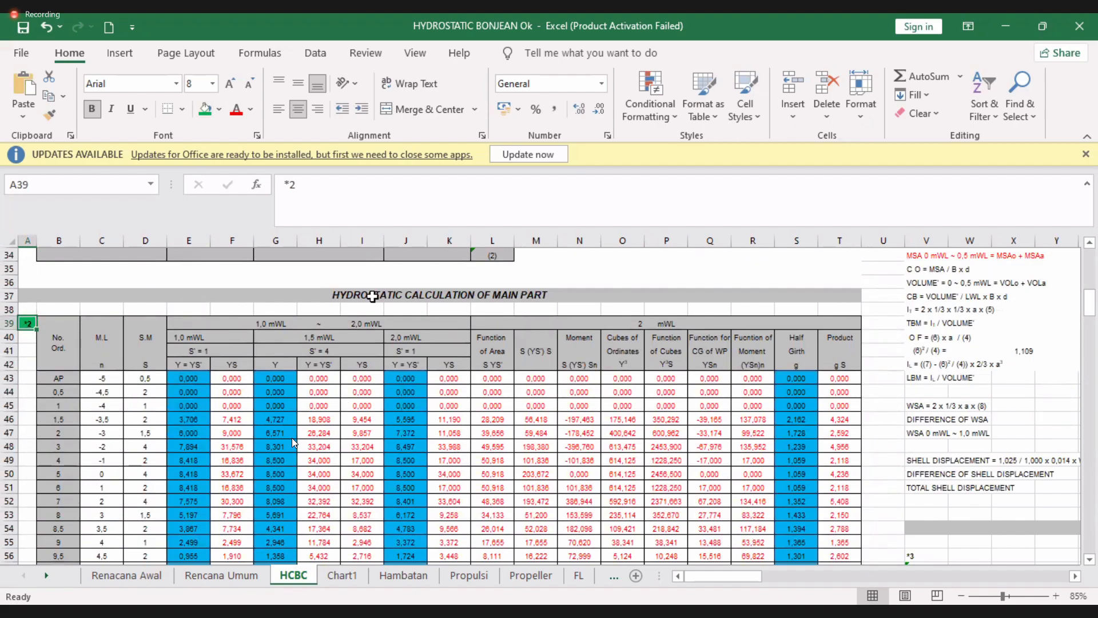
- Review the *1 and *2 waterline tables and the adjacent main part hydrostatic calculation with its principal dimensions and drafts
{"action": "scroll", "coordinate": [372, 296], "scroll_direction": "up", "scroll_amount": 9}
{"action": "scroll", "coordinate": [307, 367], "scroll_direction": "down", "scroll_amount": 1}
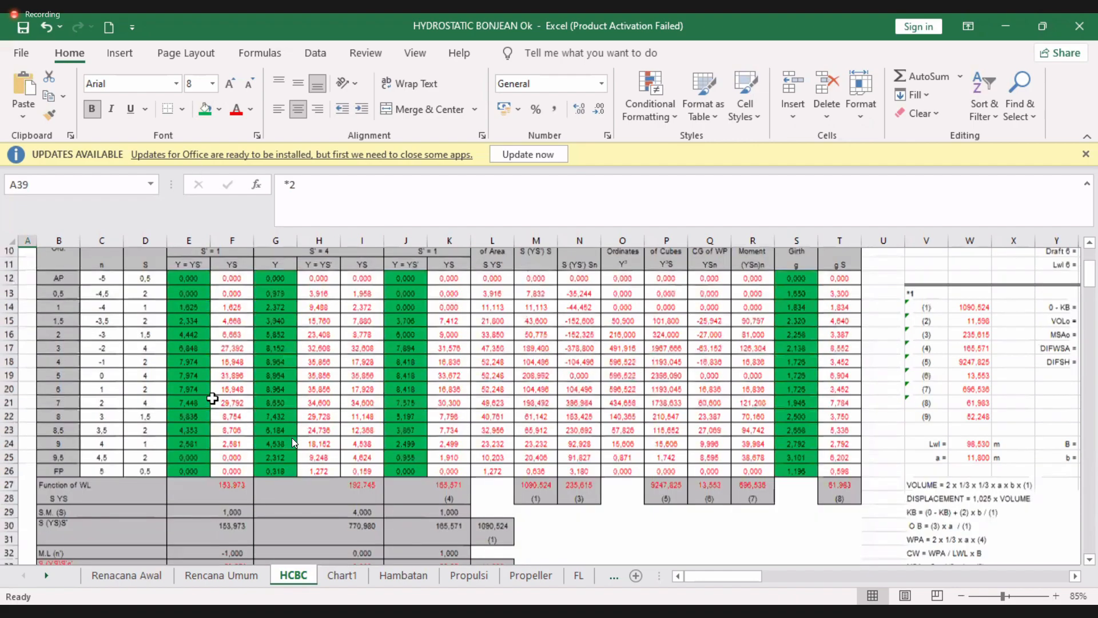
{"action": "scroll", "coordinate": [212, 399], "scroll_direction": "down", "scroll_amount": 8}
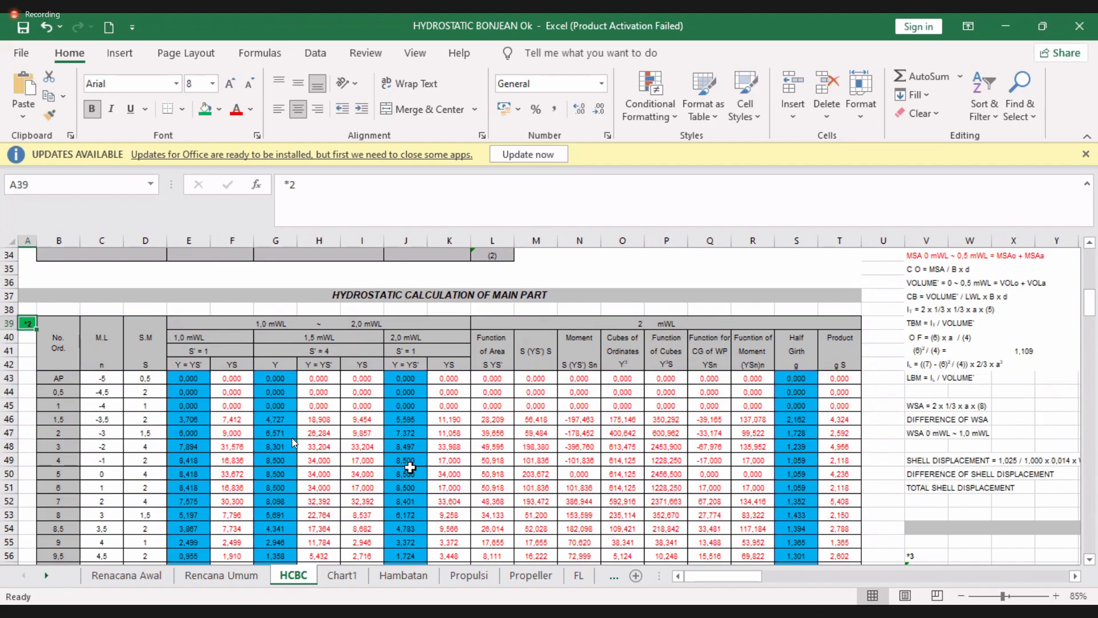
{"action": "scroll", "coordinate": [407, 466], "scroll_direction": "up", "scroll_amount": 9}
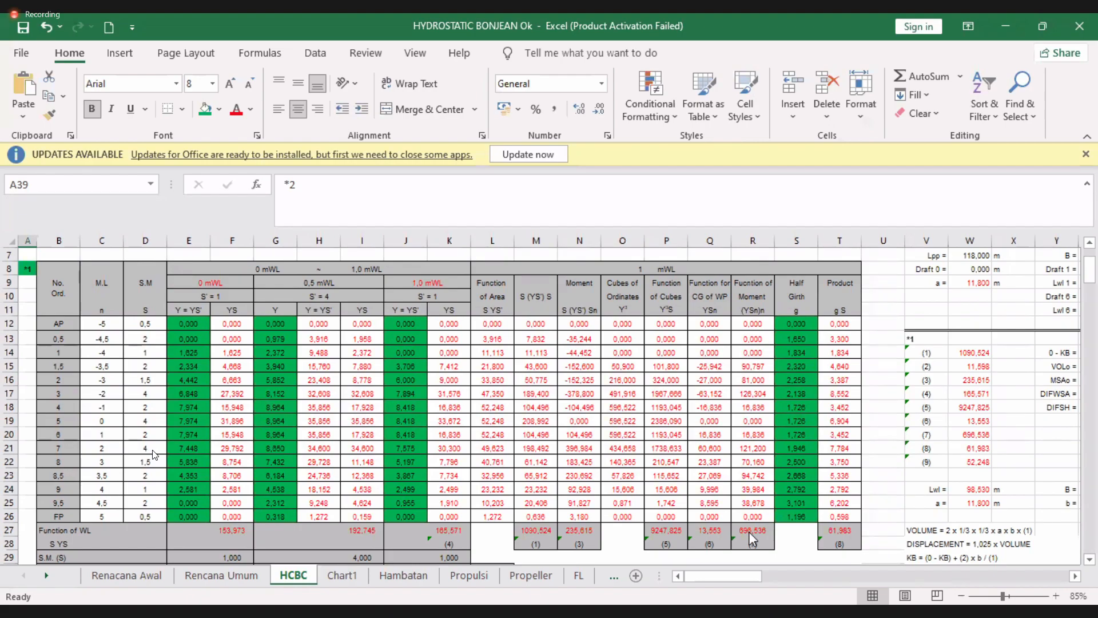
{"action": "left_click_drag", "start_coordinate": [767, 578], "coordinate": [793, 578]}
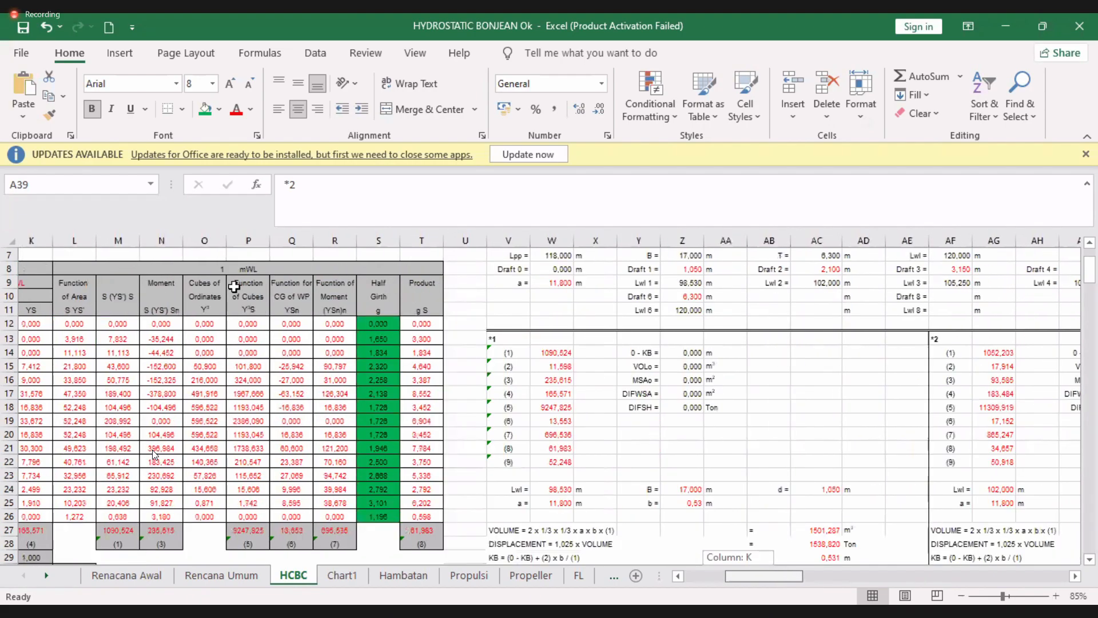
{"action": "left_click_drag", "start_coordinate": [761, 581], "coordinate": [789, 580]}
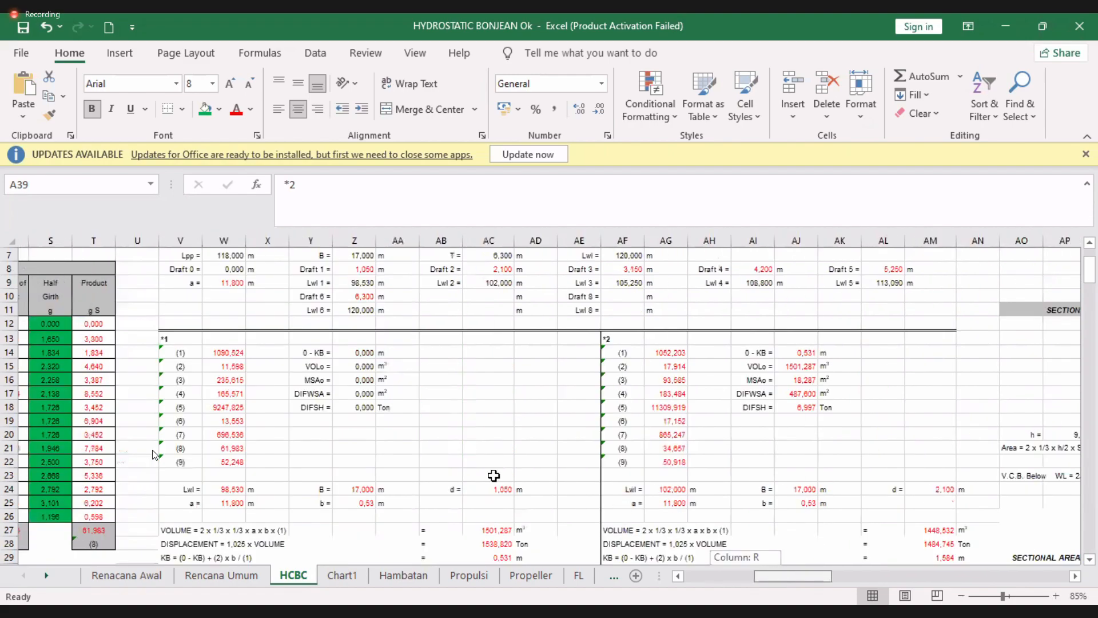
{"action": "scroll", "coordinate": [440, 330], "scroll_direction": "up", "scroll_amount": 2}
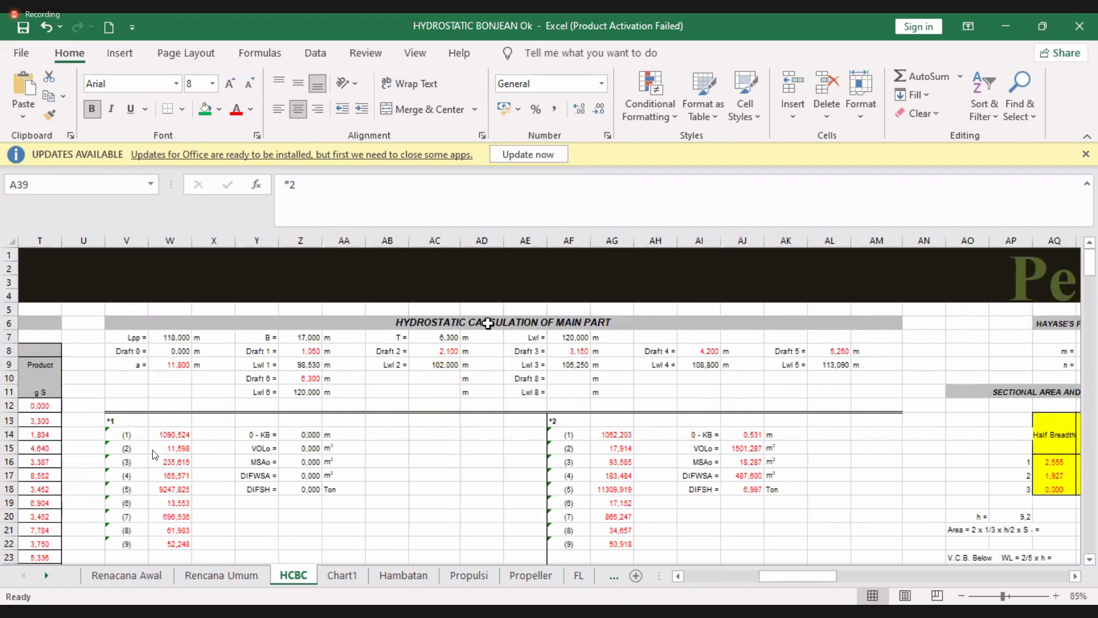